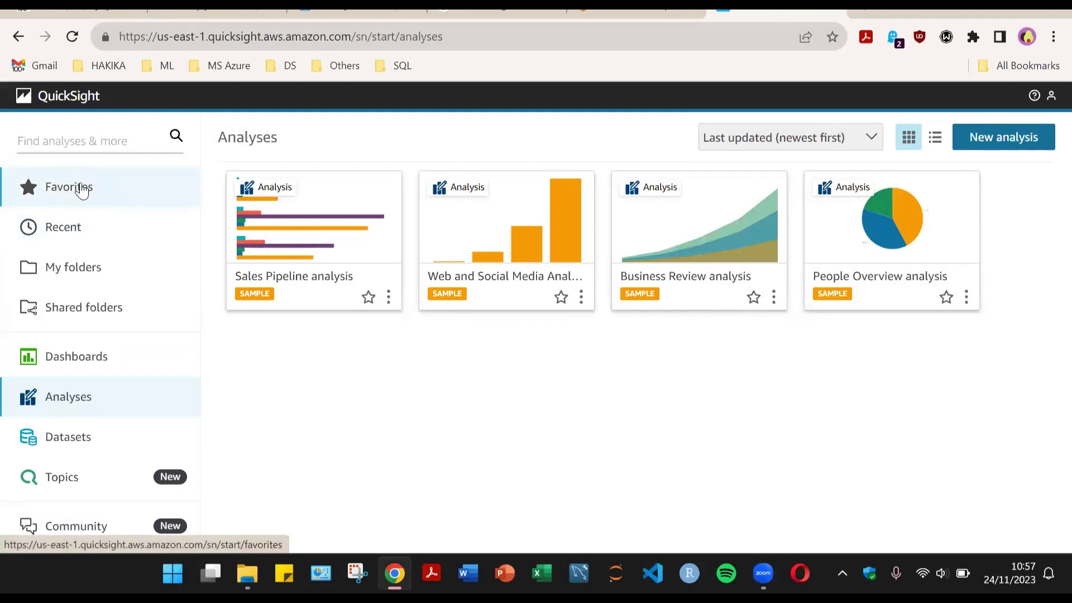
- Mark the Sales Pipeline analysis as a favorite, check the Dashboards page, and open the analysis
left_click(369, 296)
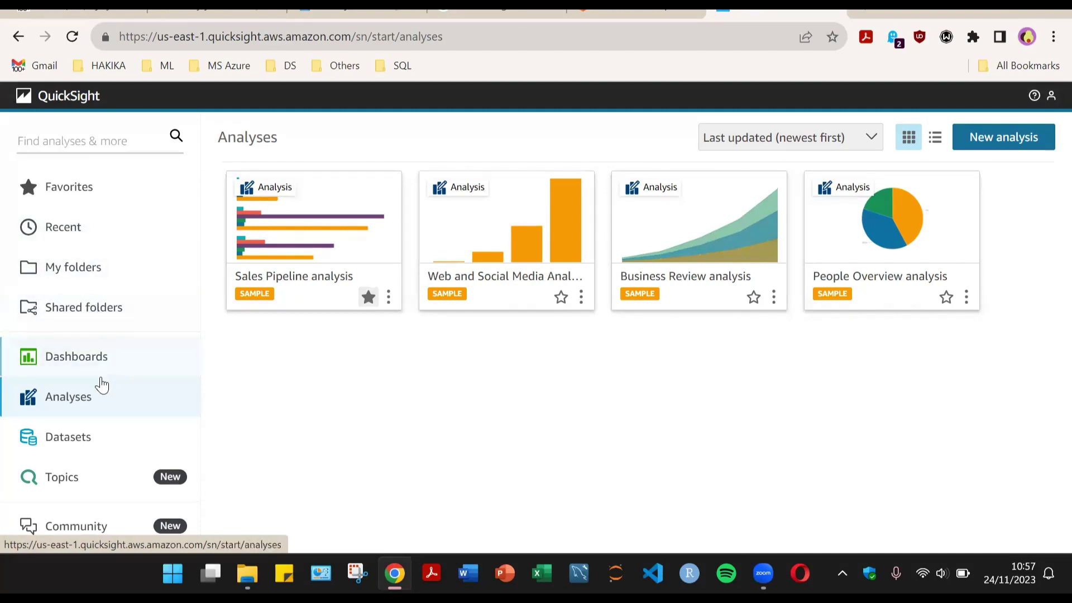
left_click(96, 363)
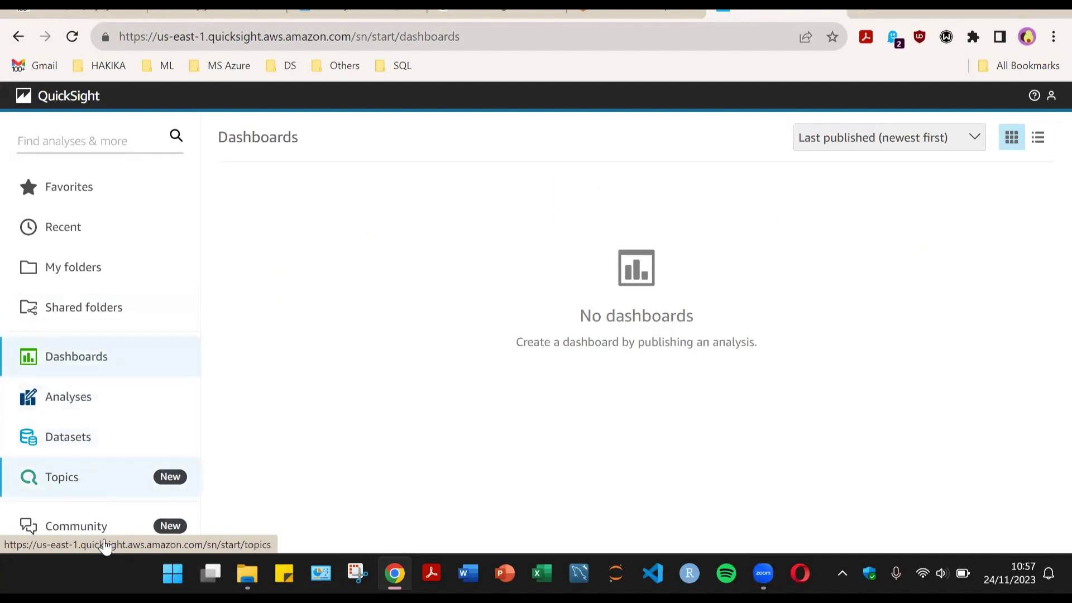
left_click(99, 403)
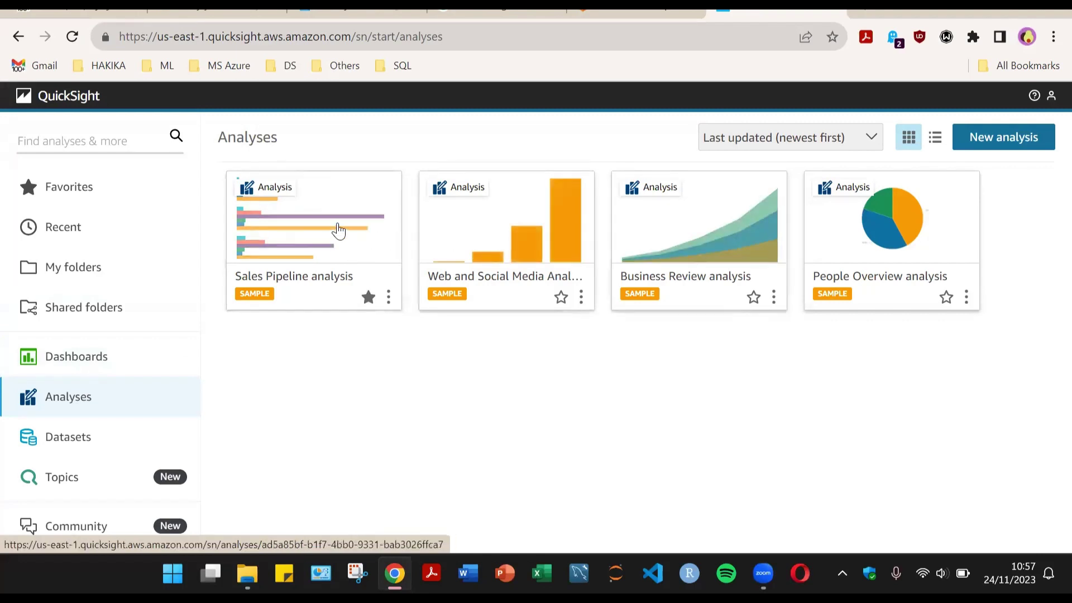
left_click(339, 229)
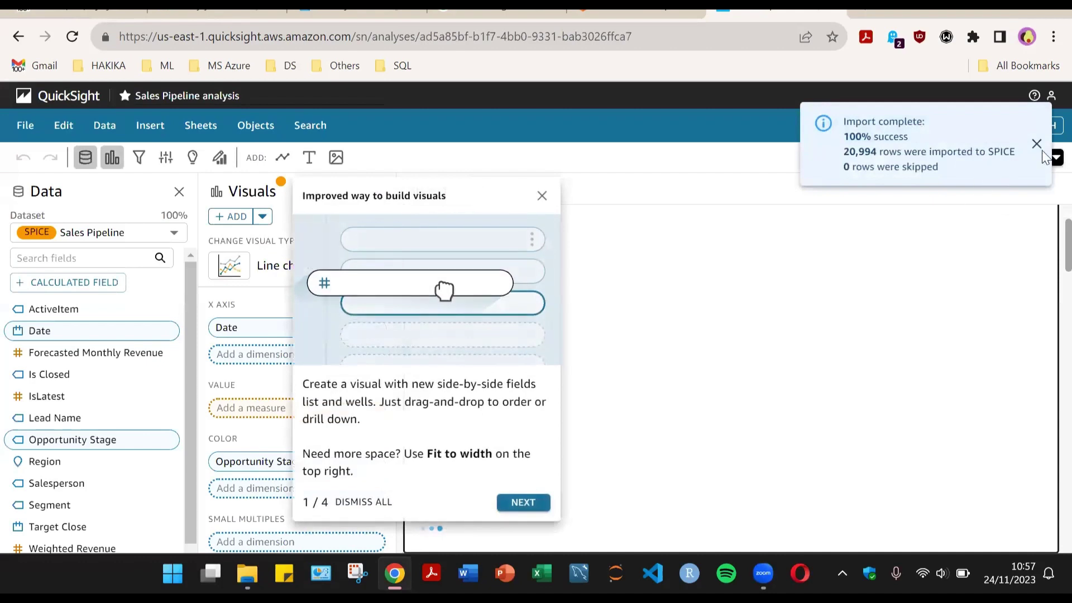
- Dismiss the import notification and go through all four introductory feature tips until they are closed
left_click(1036, 144)
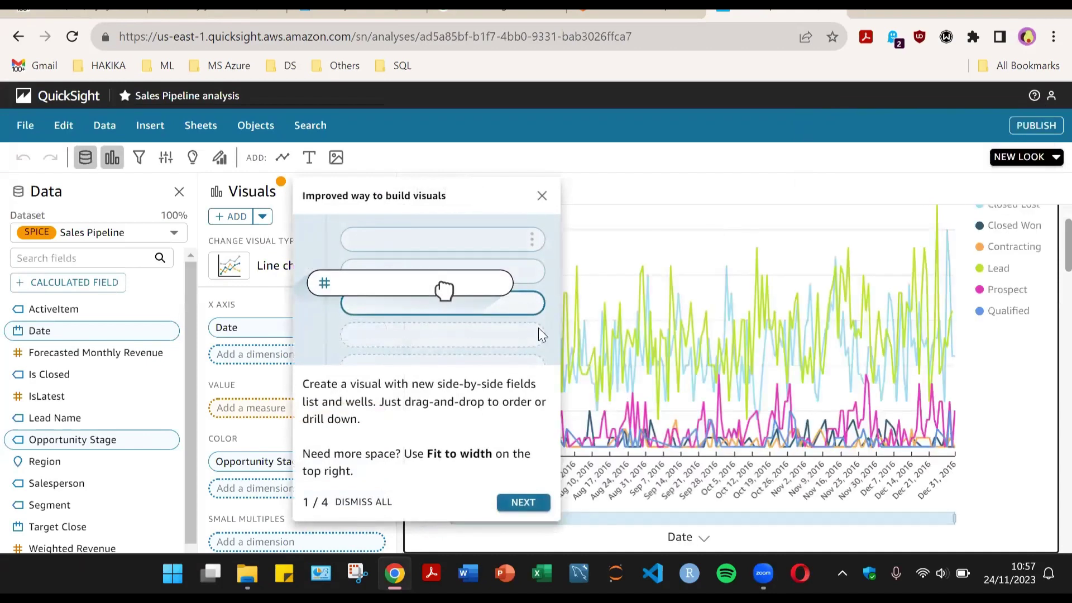
left_click(521, 502)
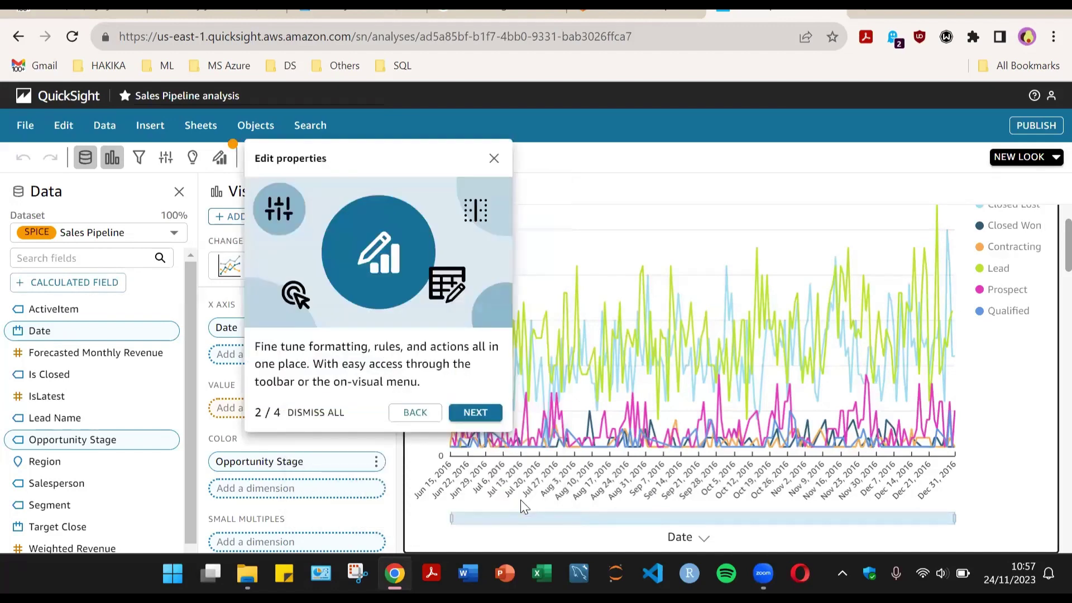
left_click(475, 413)
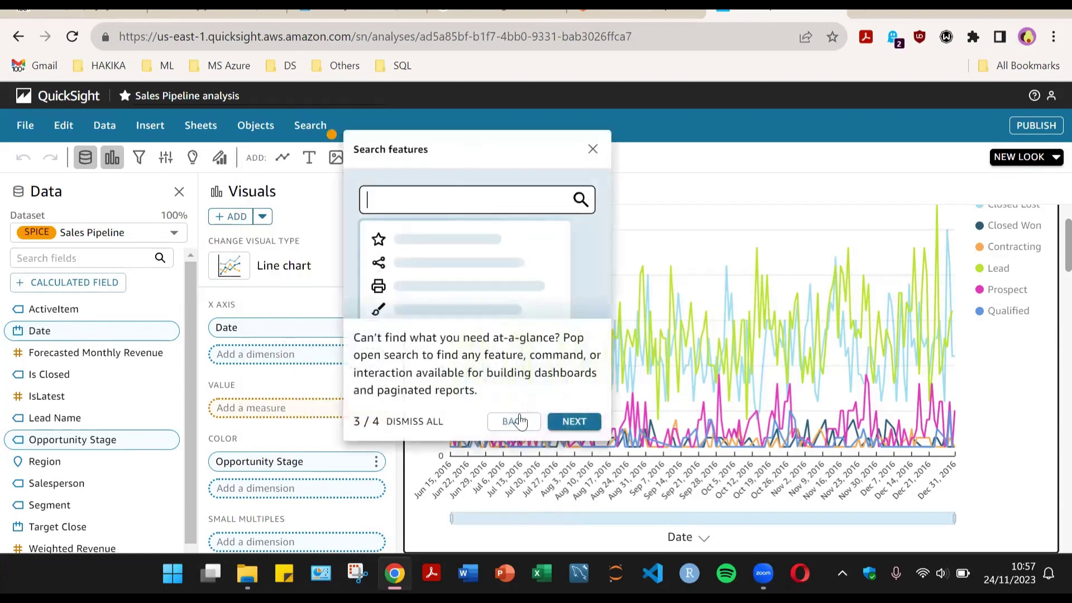
left_click(574, 422)
left_click(401, 482)
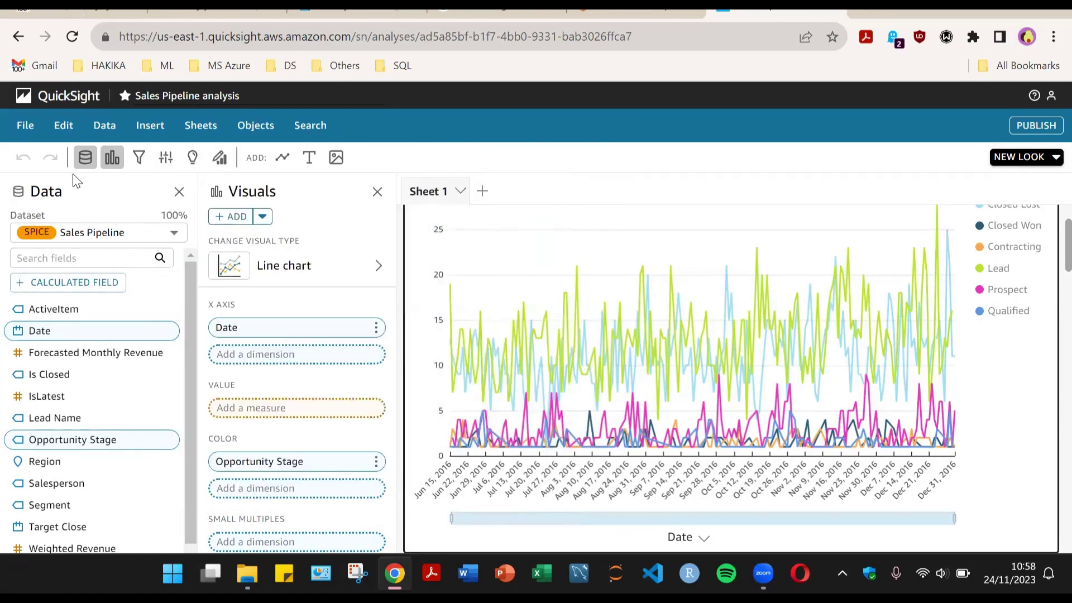
- Examine the charts on Sheet 1 with the Visuals pane closed, and look through the dataset's field list
scroll(890, 318, "down", 10)
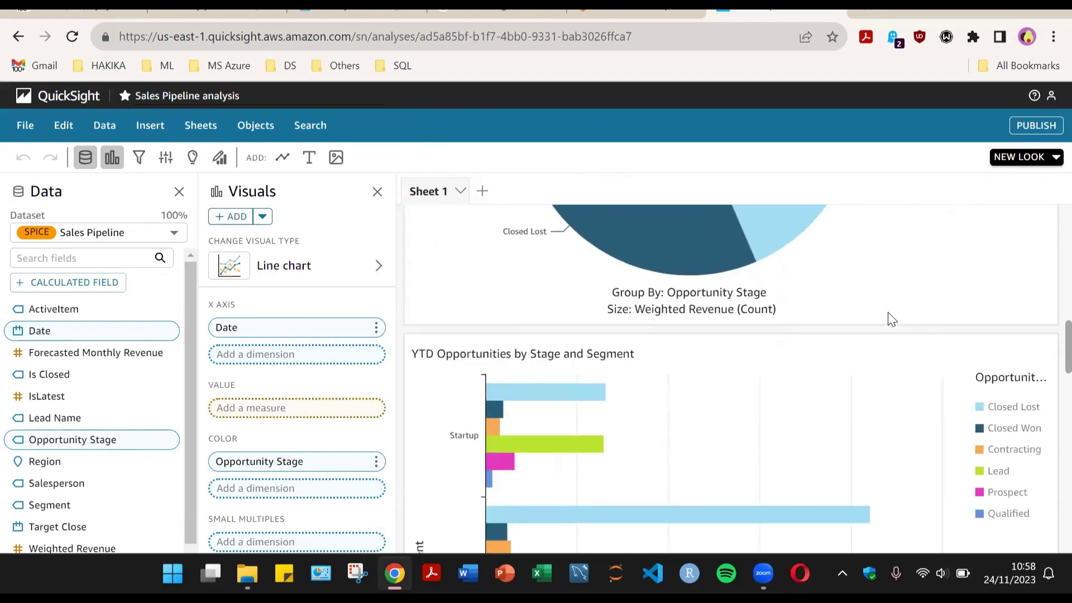
scroll(887, 312, "up", 12)
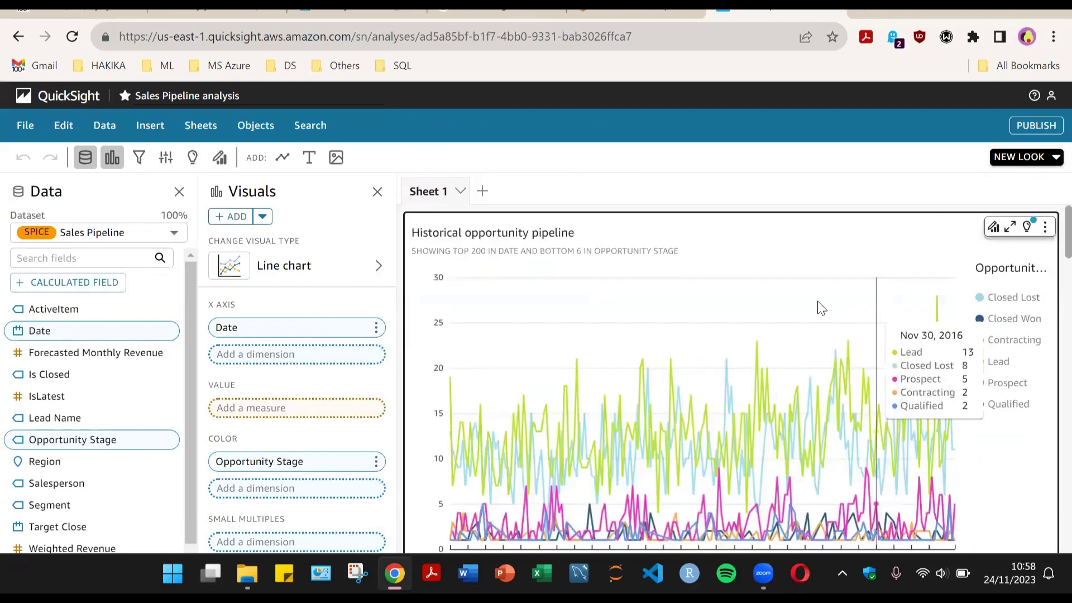
left_click(377, 192)
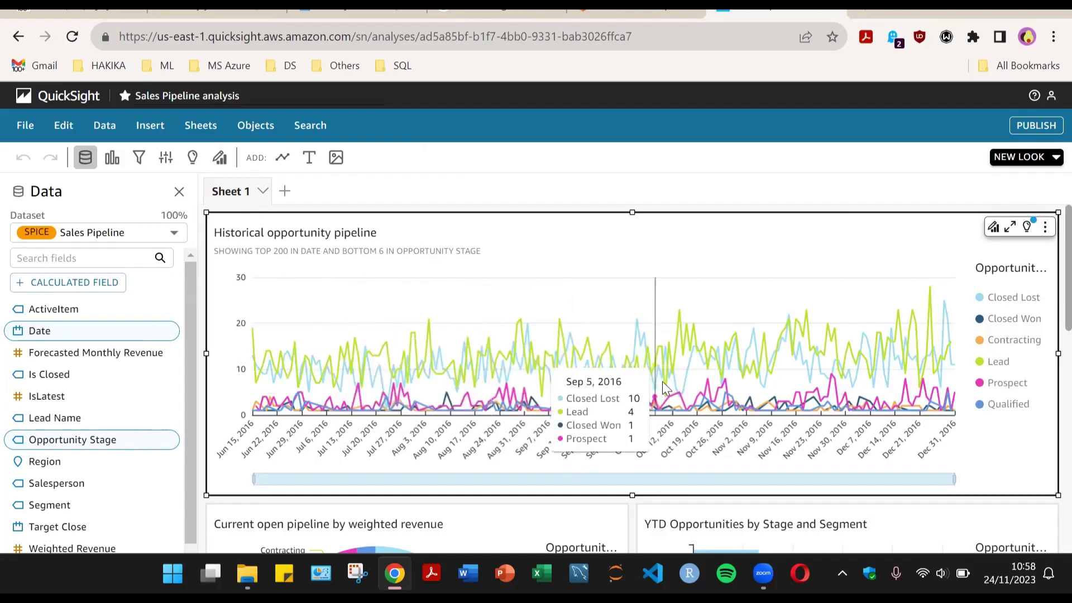
scroll(662, 381, "down", 2)
scroll(757, 423, "down", 6)
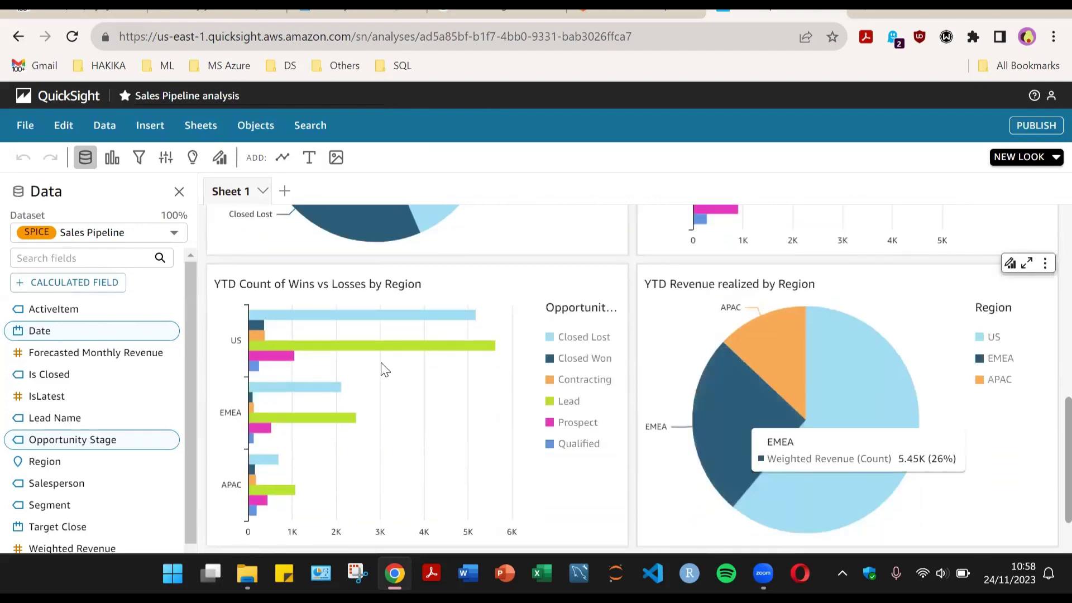
scroll(96, 485, "down", 1)
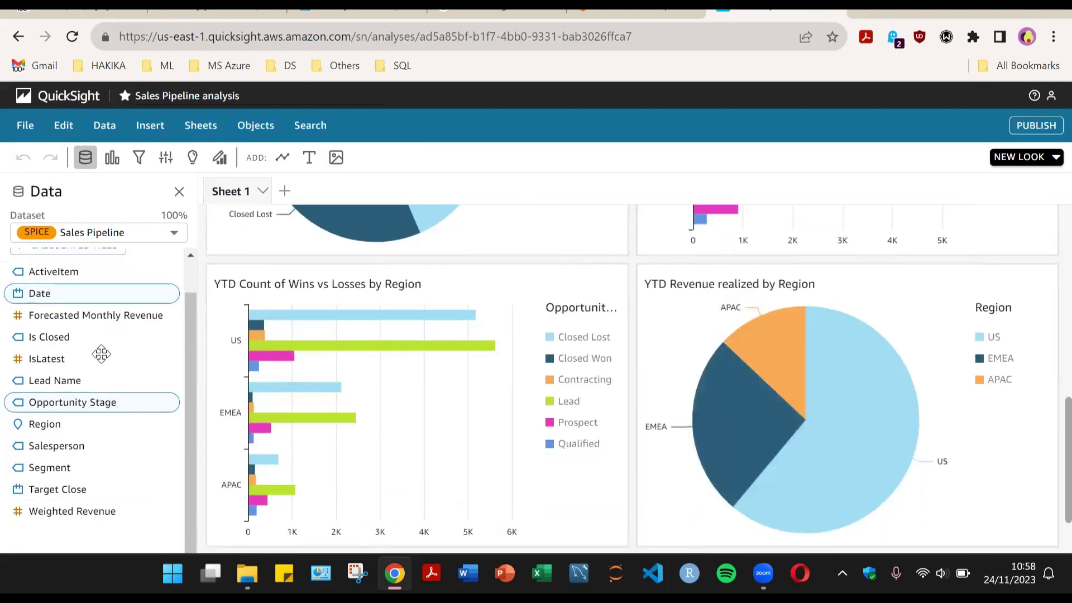
scroll(139, 537, "up", 1)
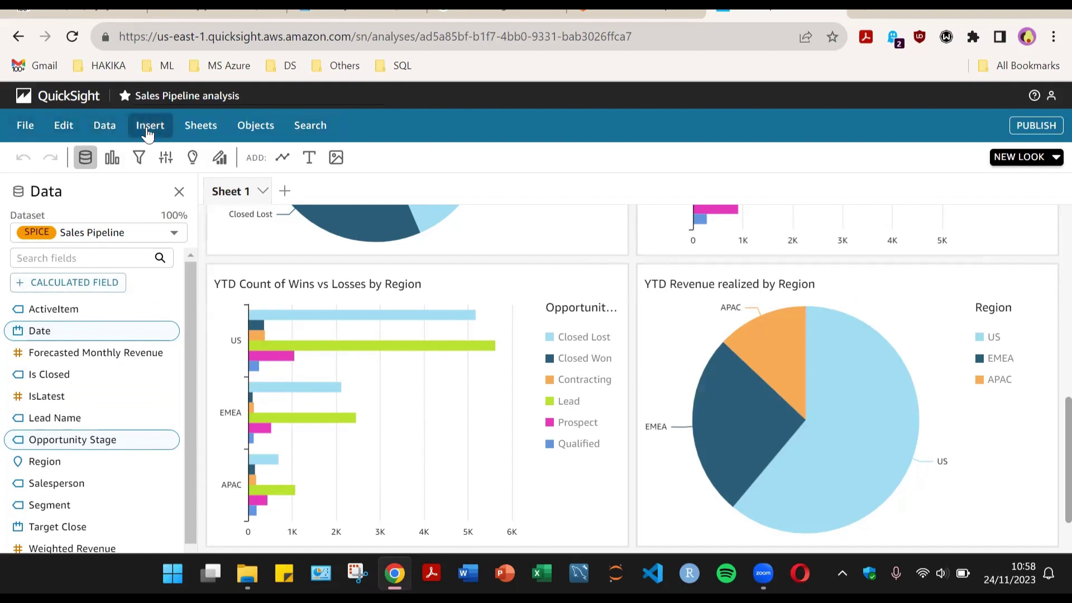
- Look through the object options and the filters, parameters and suggested insights for the Historical opportunity pipeline chart
left_click(254, 127)
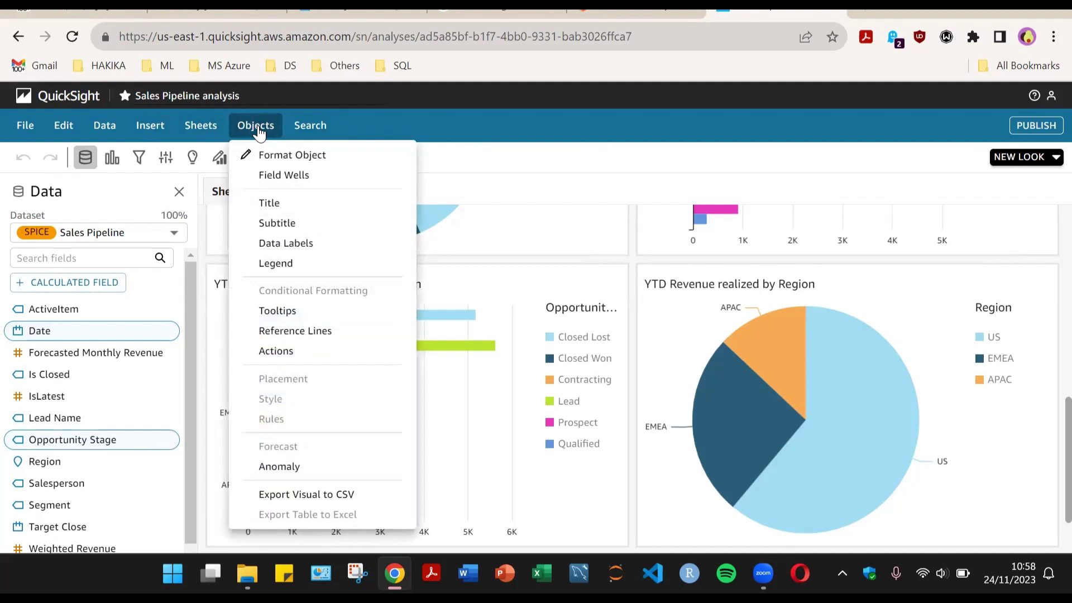
left_click(138, 159)
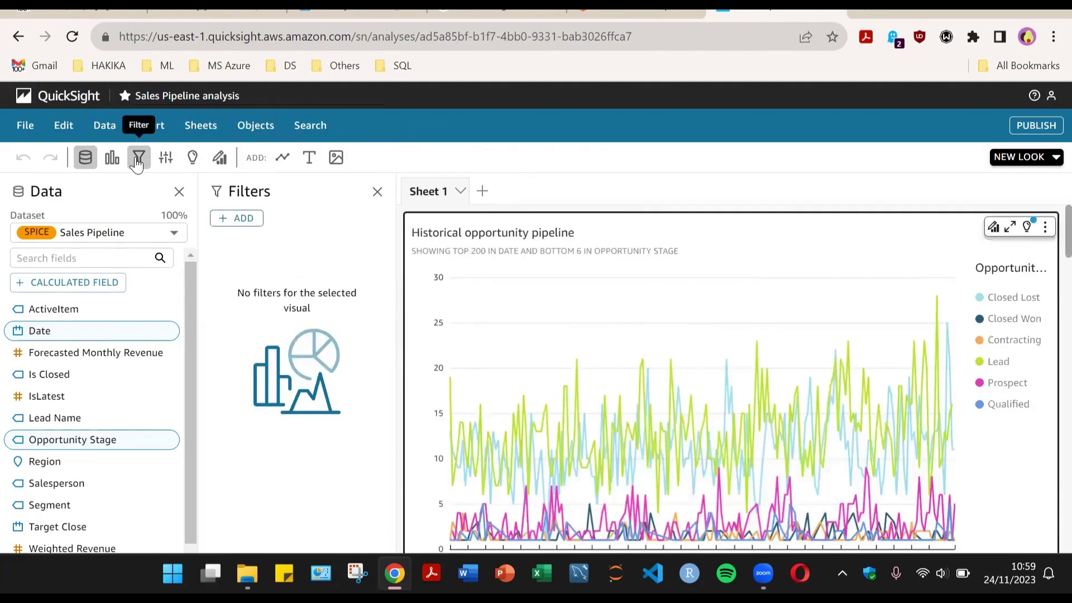
left_click(167, 159)
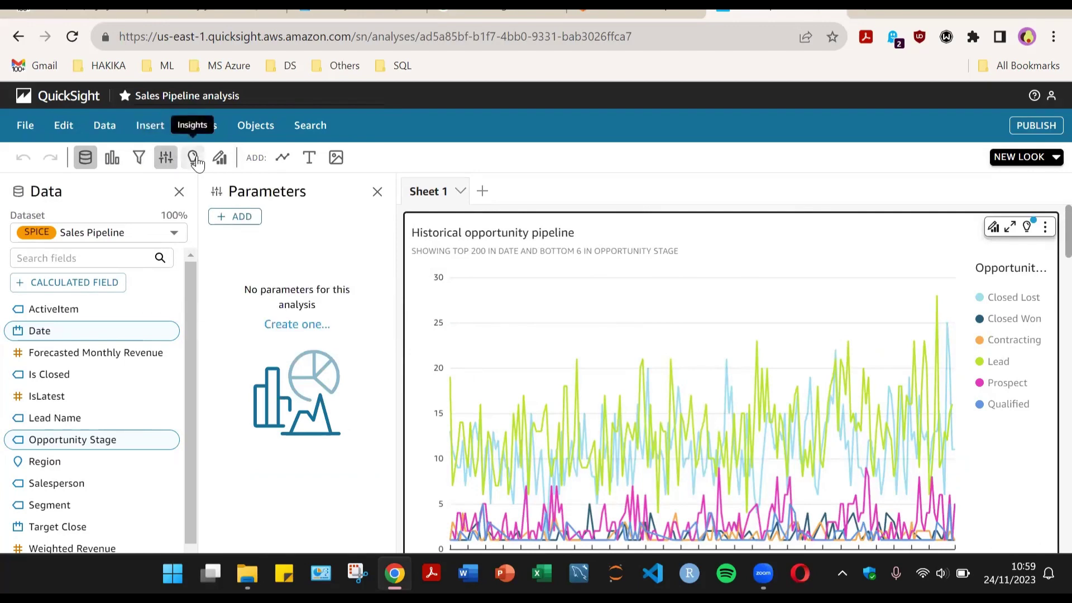
left_click(193, 159)
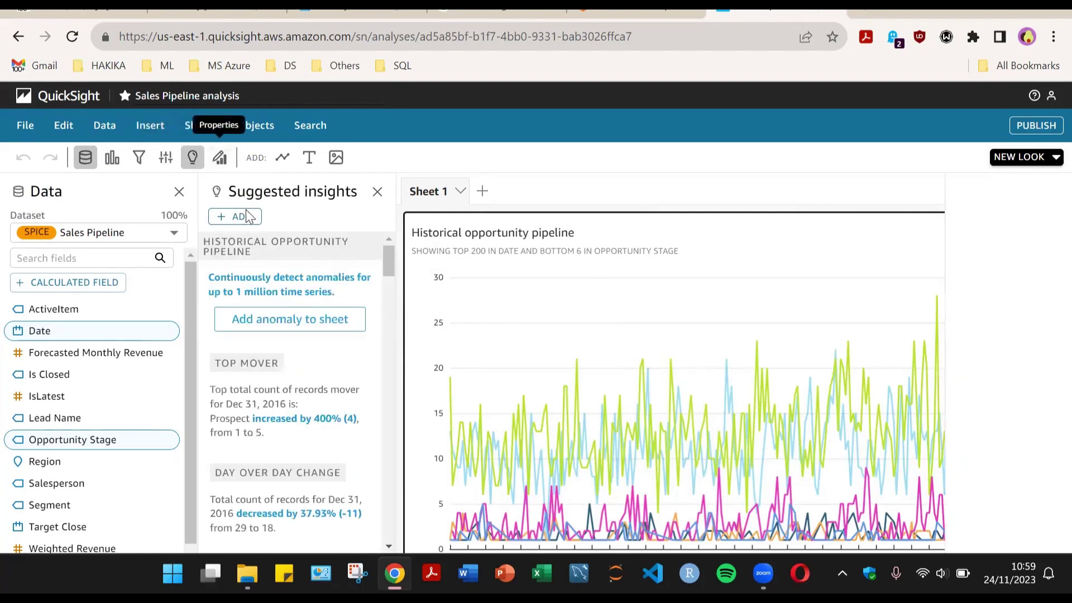
left_click(219, 159)
left_click(220, 162)
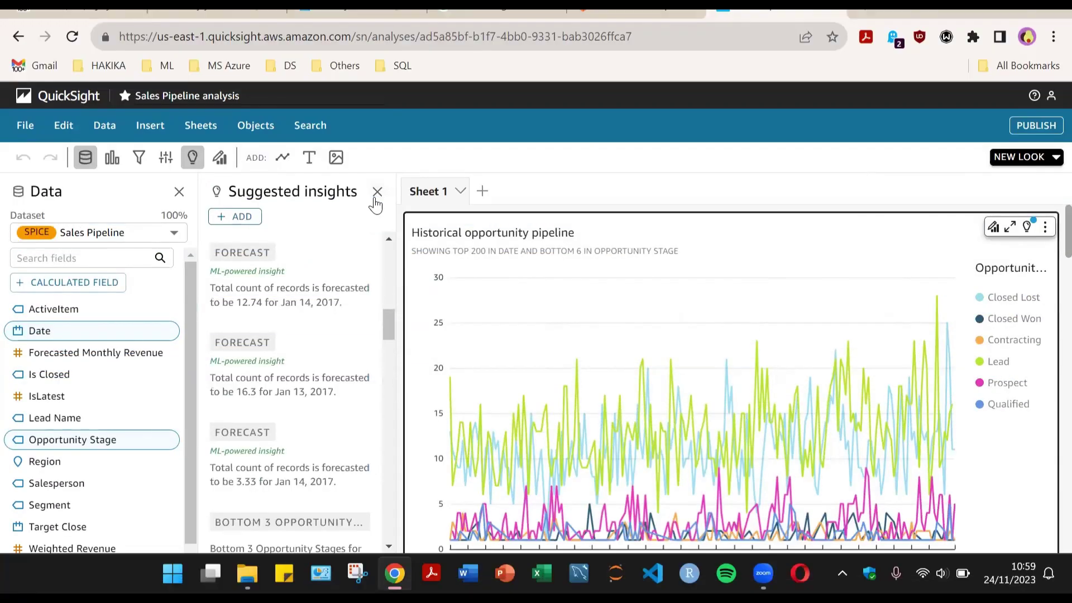
left_click(373, 192)
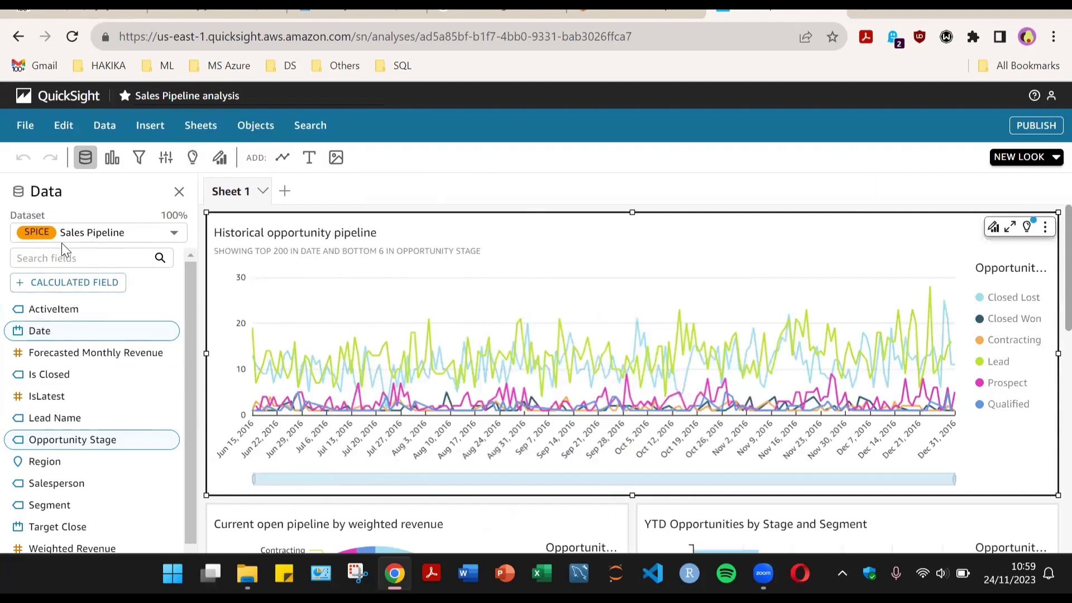
- Review the datasets used in this analysis, then close the dataset list and the Data pane
left_click(124, 235)
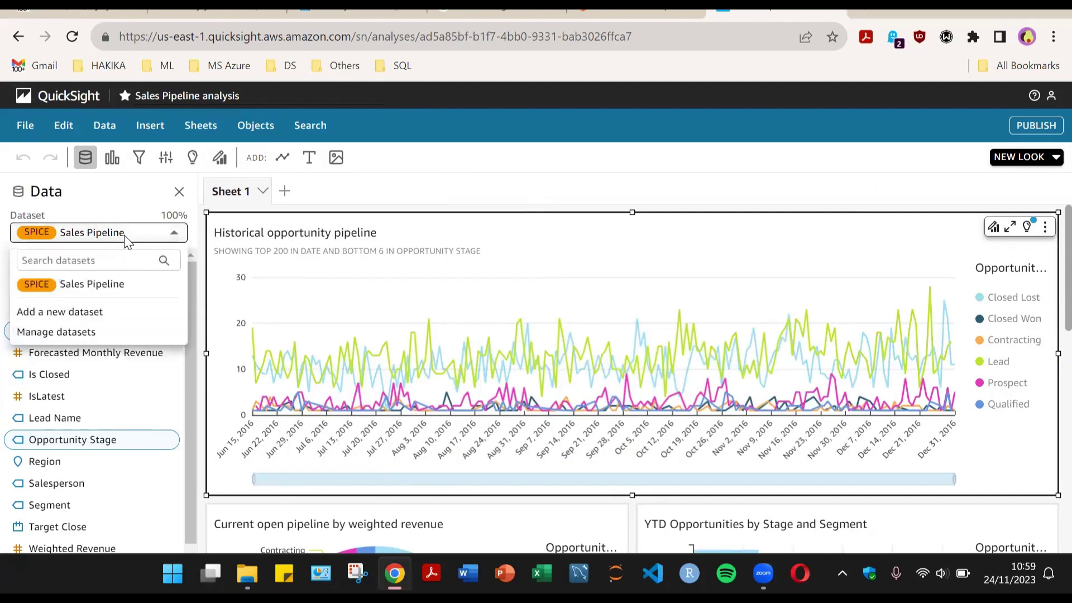
left_click(113, 129)
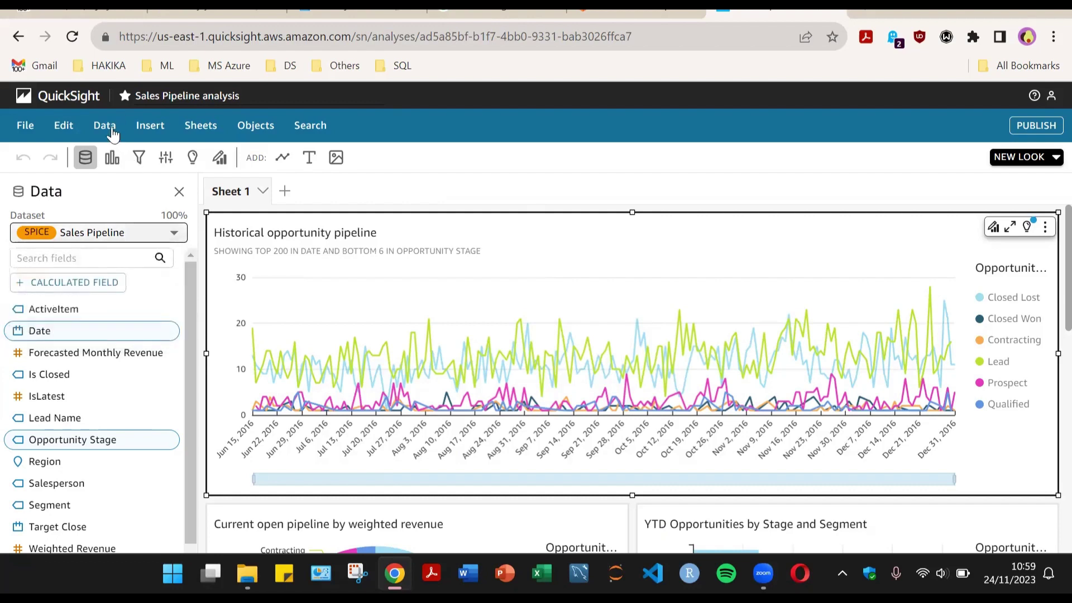
left_click(114, 132)
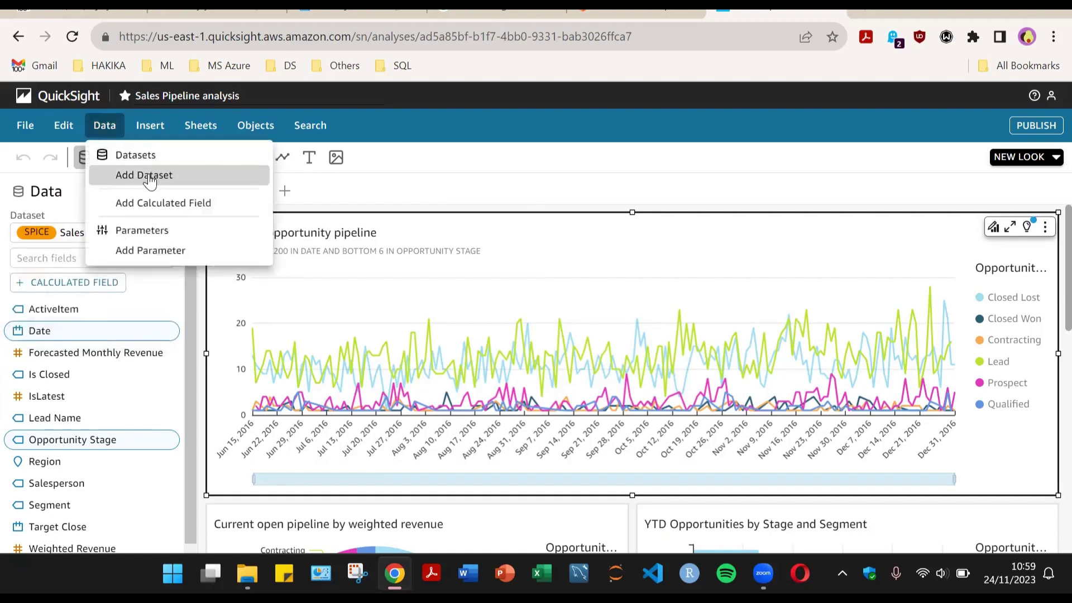
left_click(142, 159)
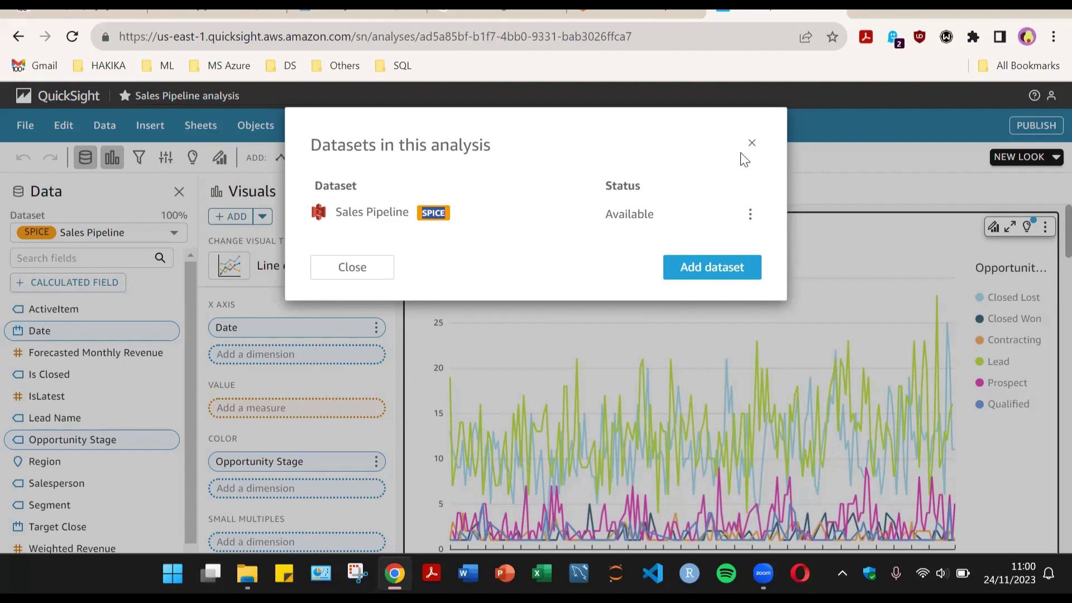
left_click(751, 143)
left_click(179, 192)
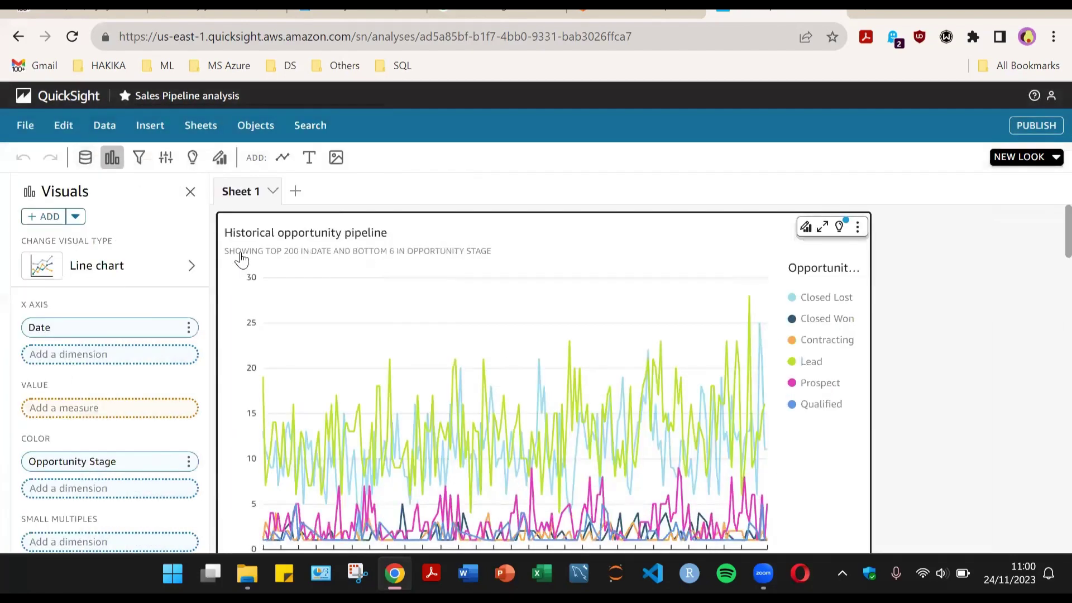
- Leave the analysis for the home page and start creating a new dataset from the Datasets page
left_click(69, 99)
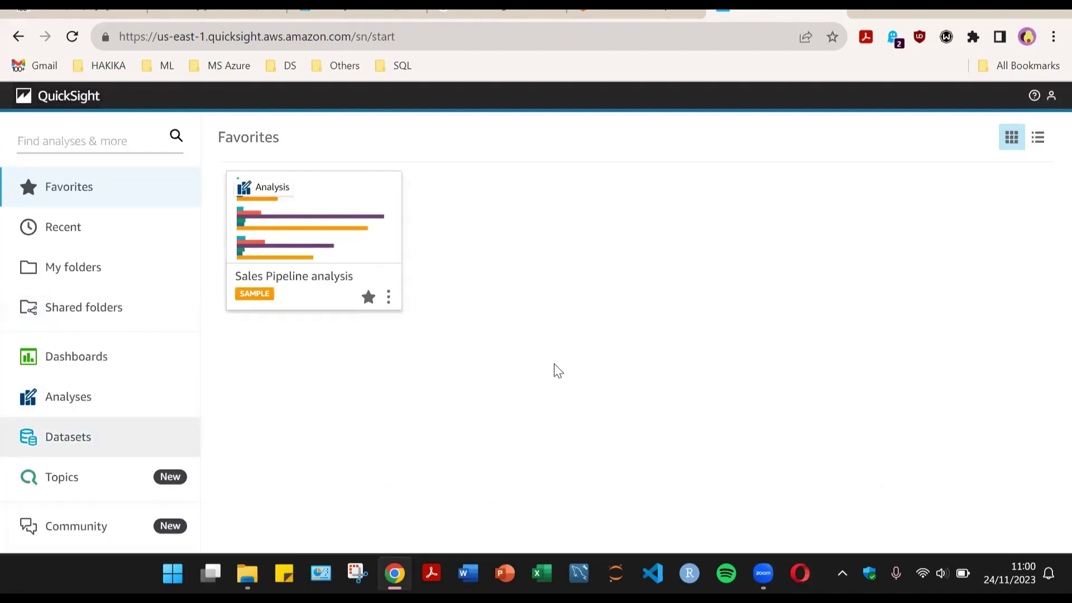
left_click(78, 436)
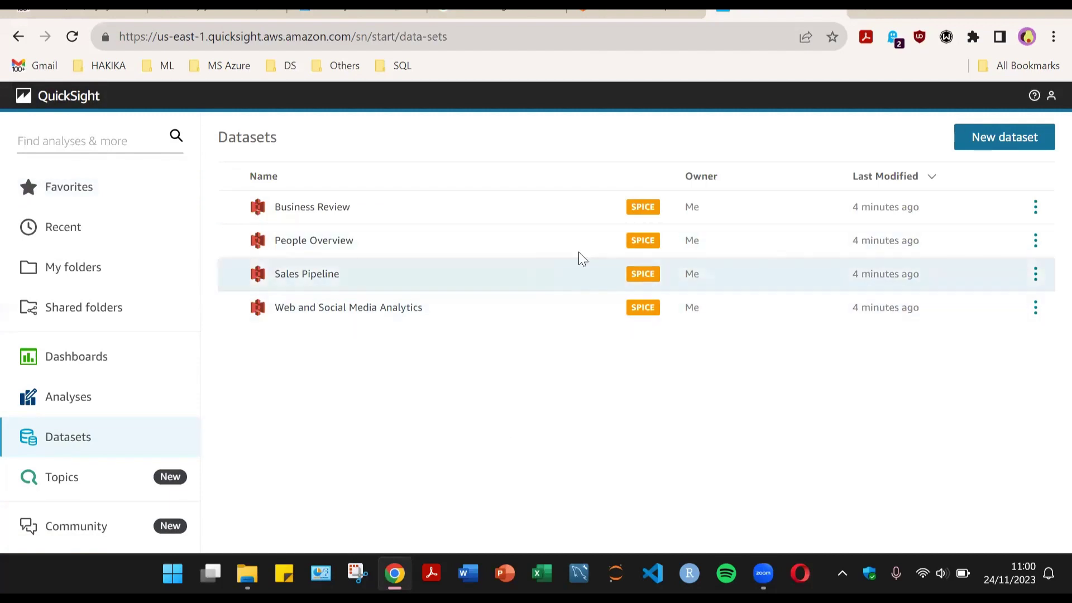
left_click(1015, 139)
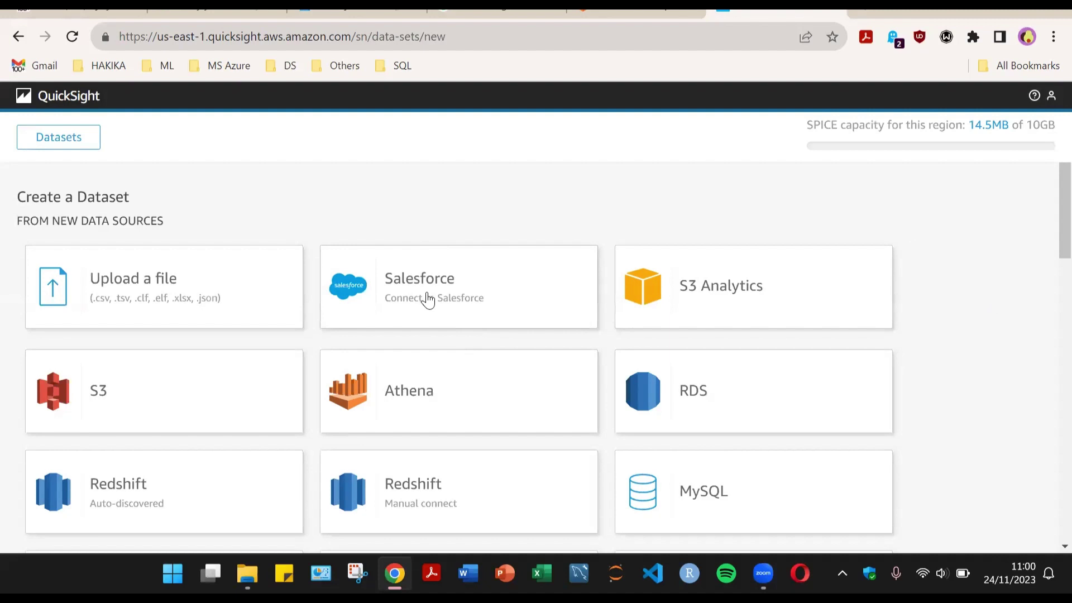
- Look through the available data source types, and upload Superstore updated.csv from the Documents folder as a new data source
scroll(723, 230, "down", 1)
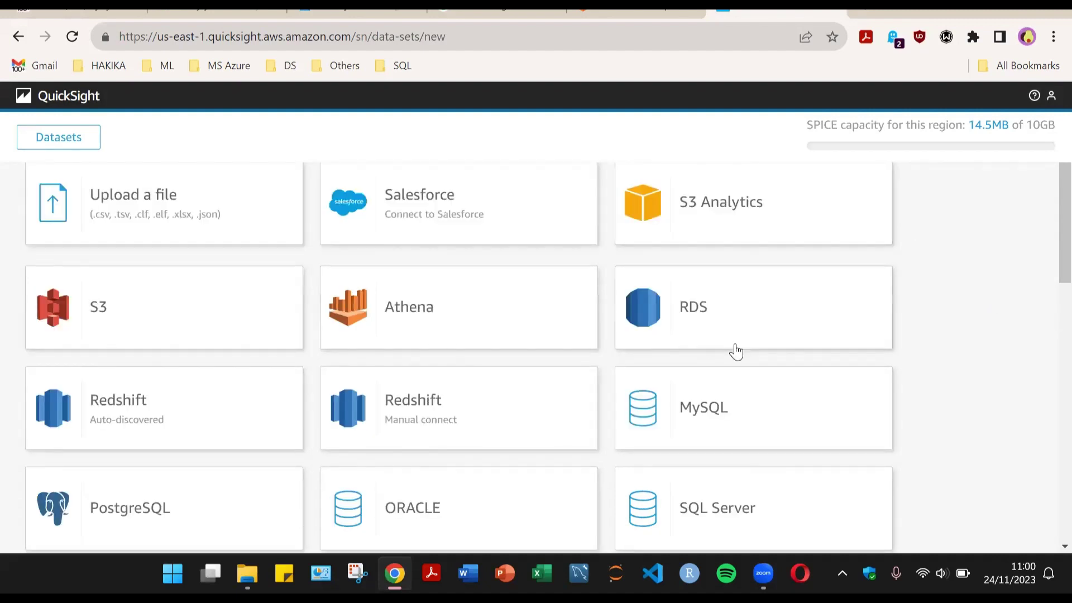
scroll(733, 350, "down", 2)
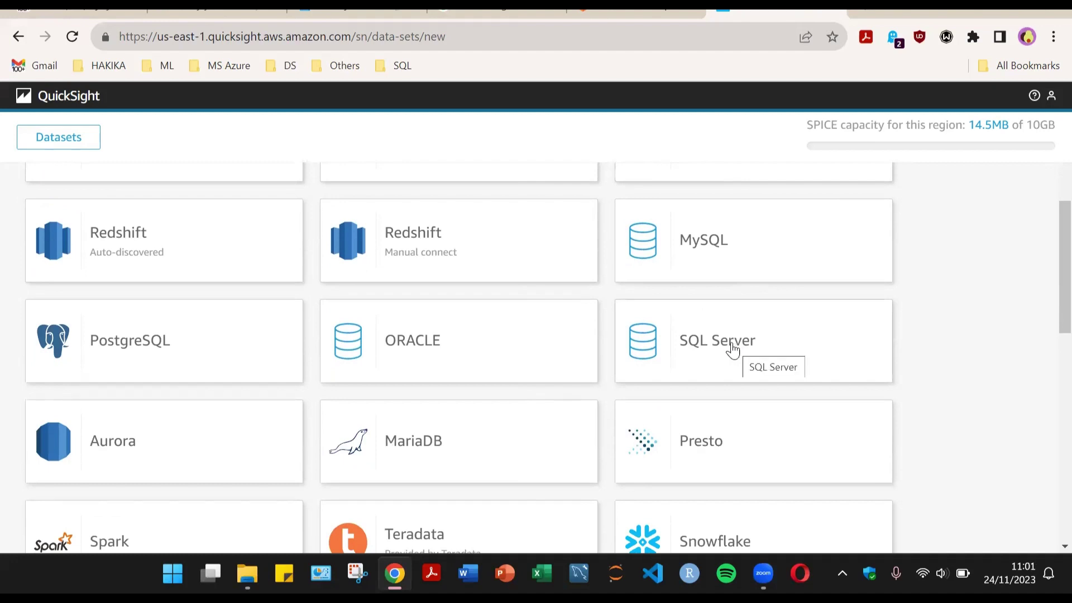
scroll(616, 371, "down", 1)
scroll(351, 346, "down", 8)
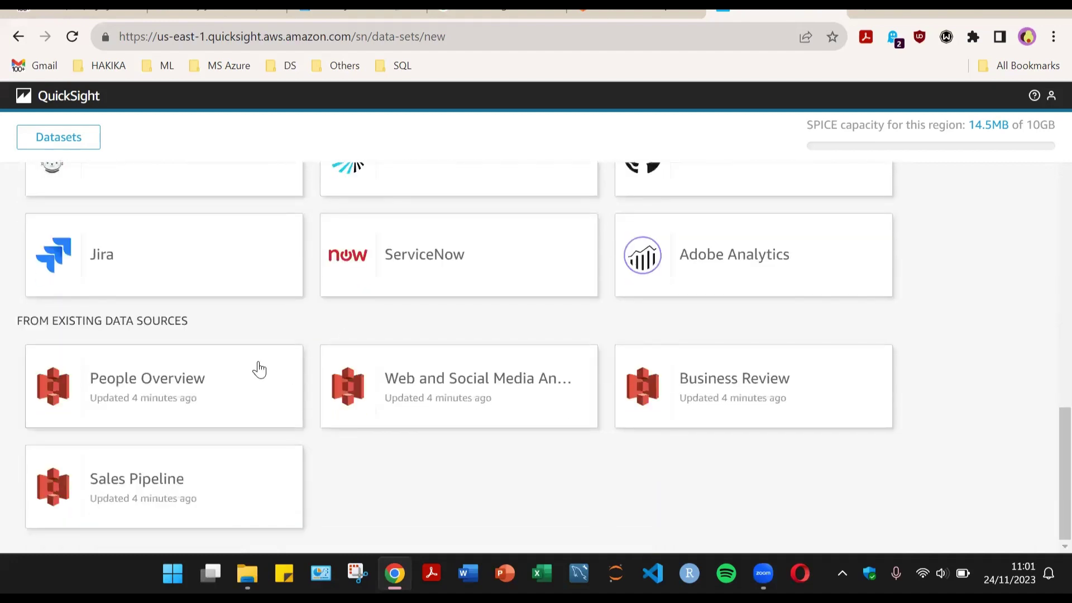
scroll(433, 394, "up", 10)
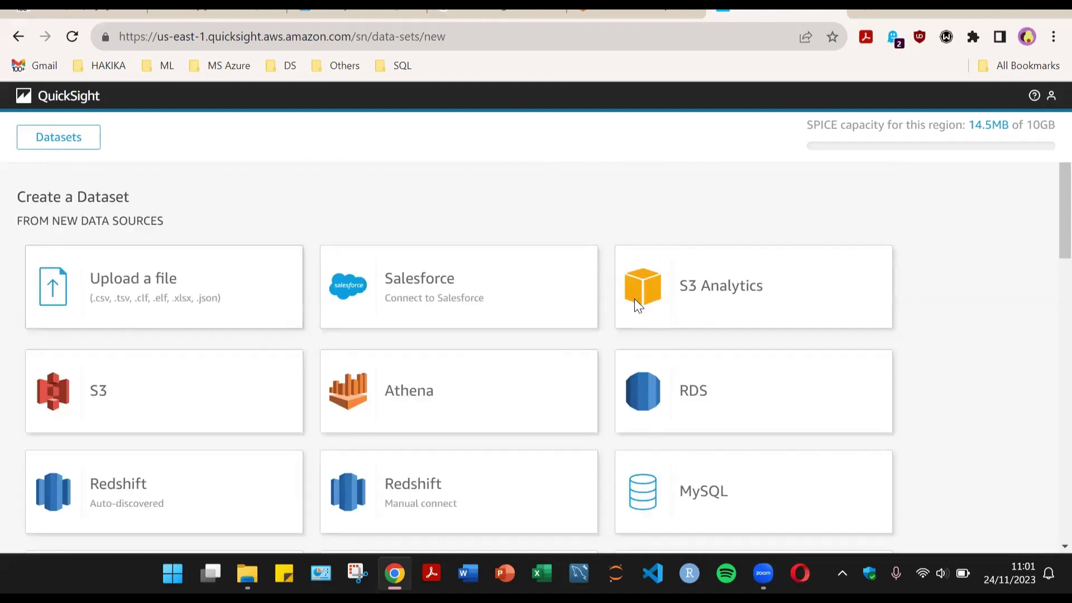
left_click(635, 300)
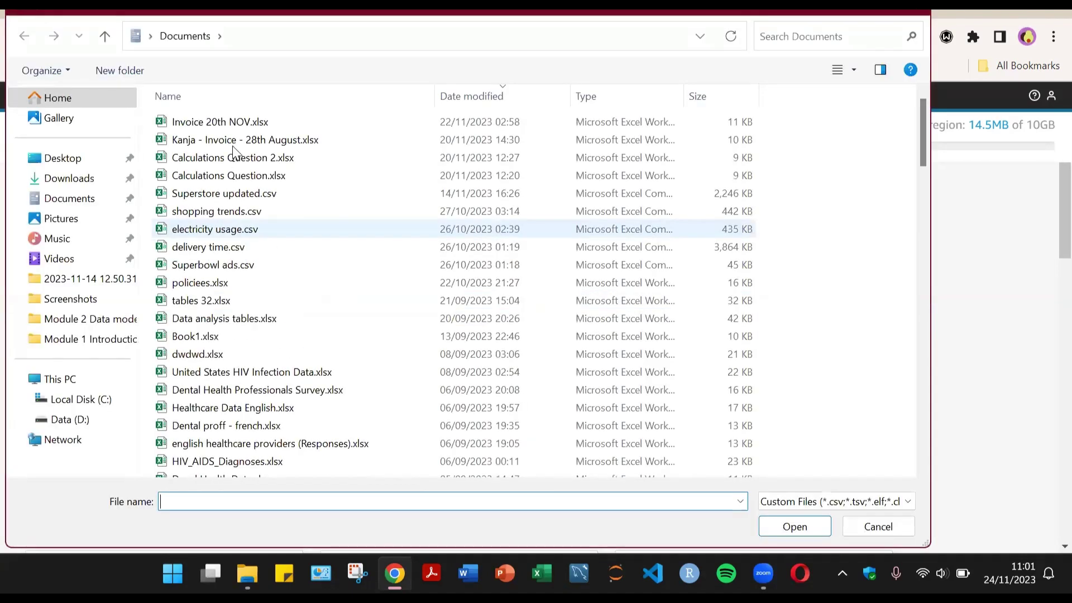
left_click(256, 193)
double_click(256, 193)
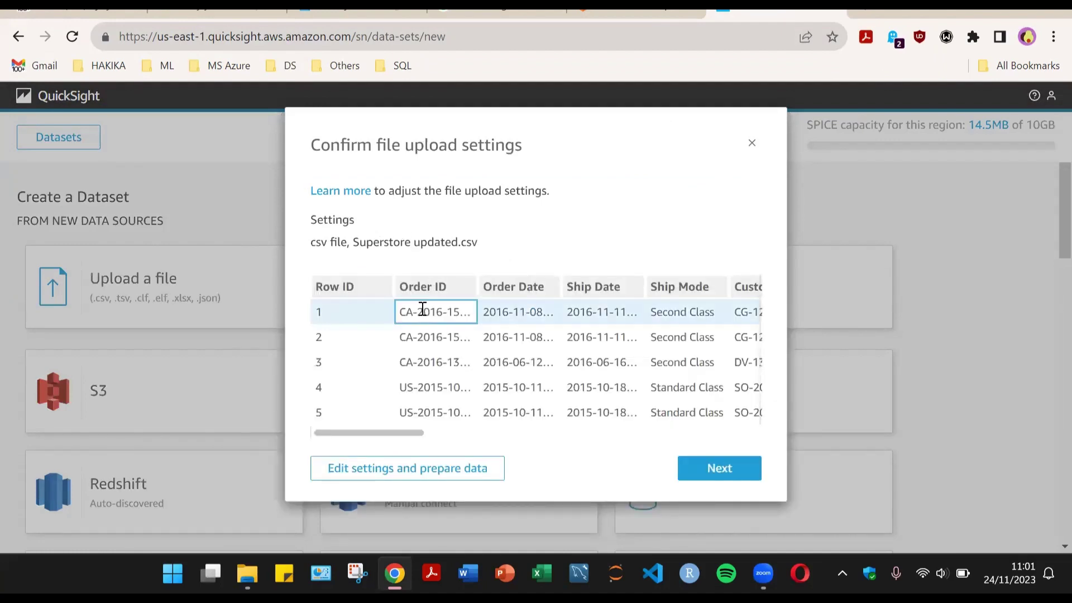
- Confirm the upload settings for Superstore updated.csv and open its data for editing and preview
left_click_drag(364, 433, 400, 411)
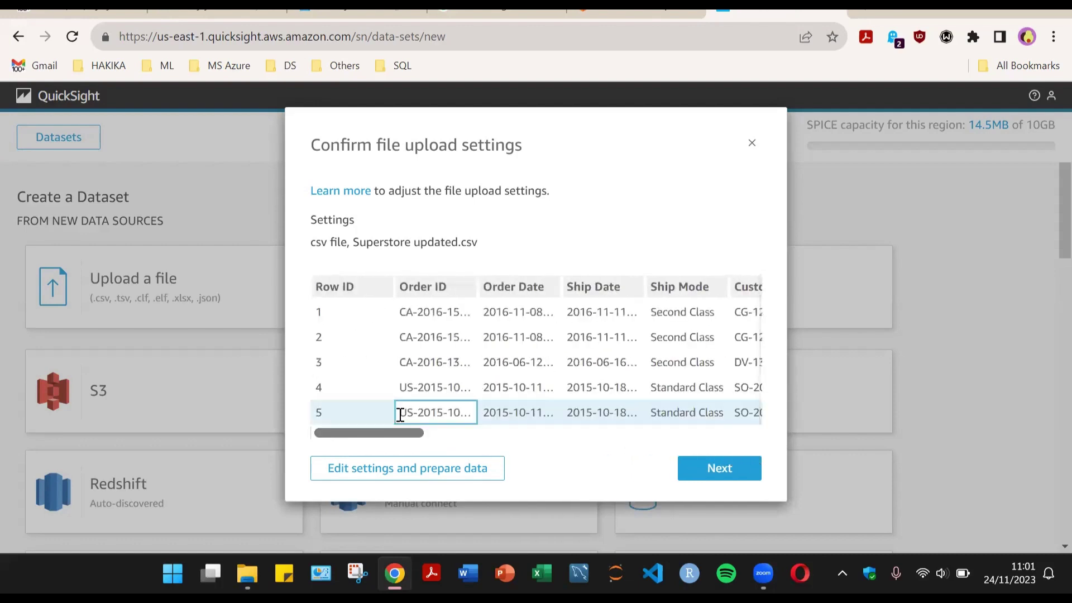
left_click(720, 468)
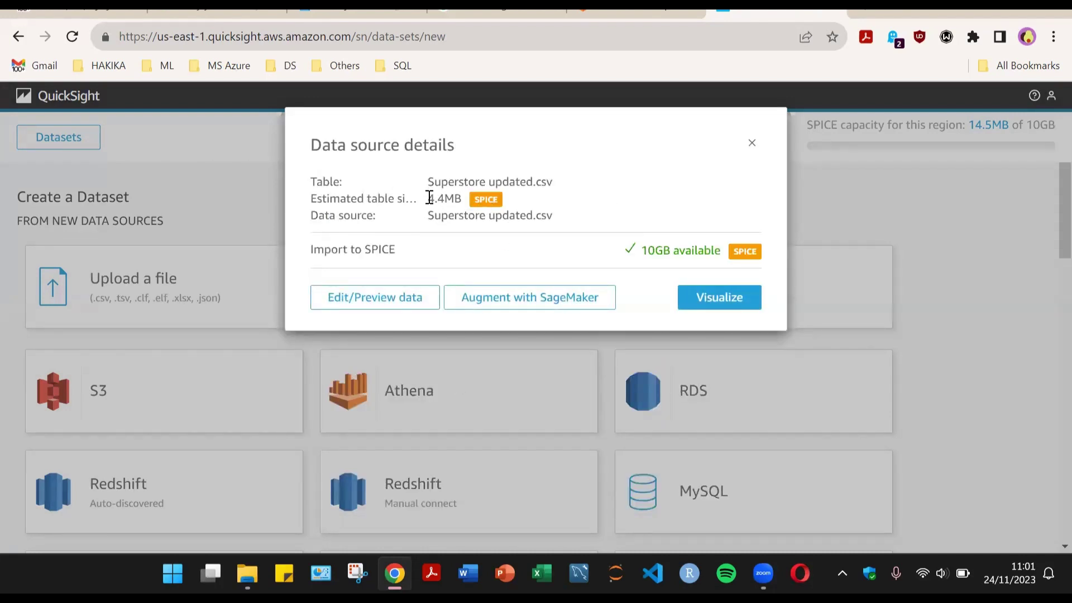
left_click_drag(429, 199, 446, 200)
left_click(346, 302)
left_click(350, 305)
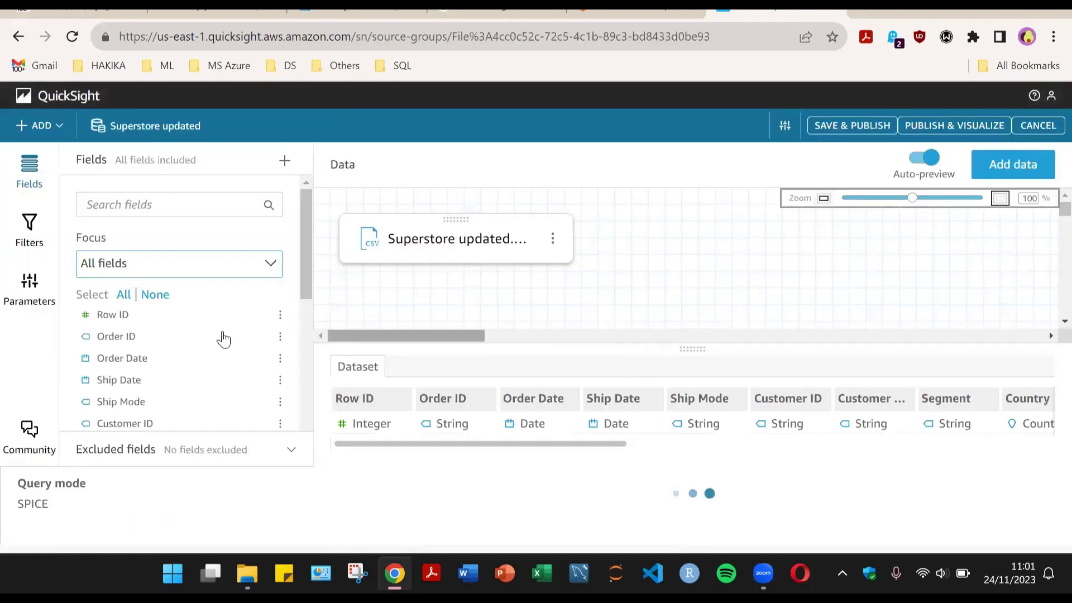
left_click(704, 444)
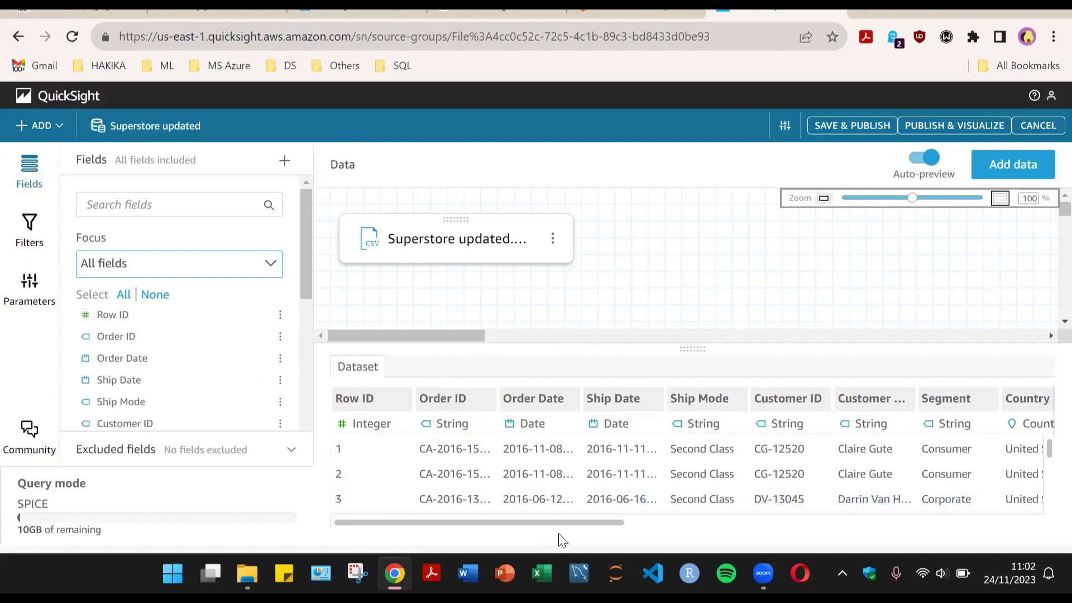
- Change the Sales column's data type to fixed decimal in the dataset preview
left_click_drag(574, 525, 1009, 544)
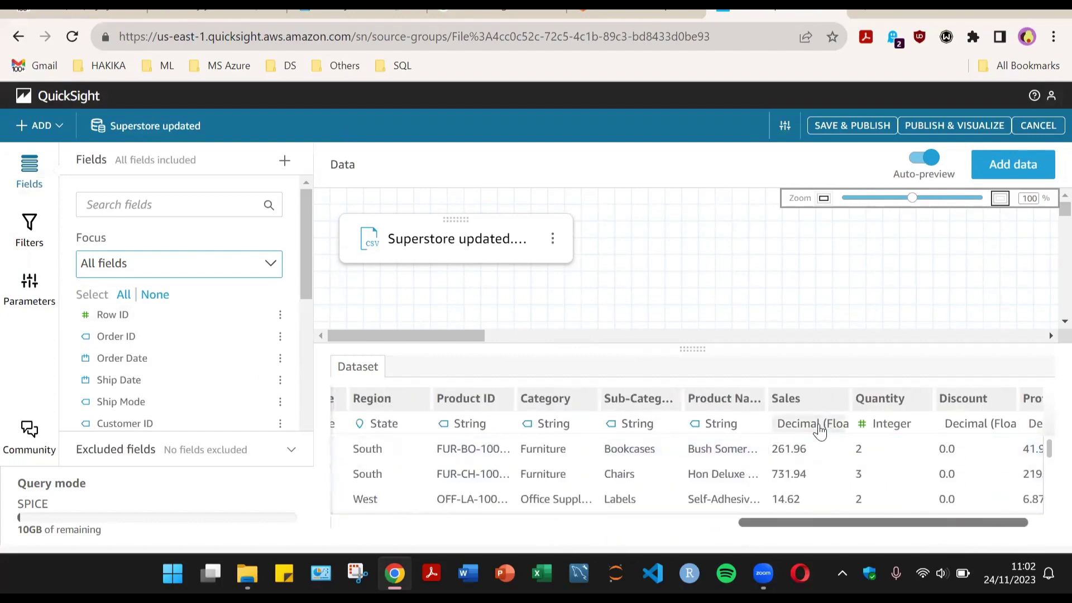
left_click(818, 431)
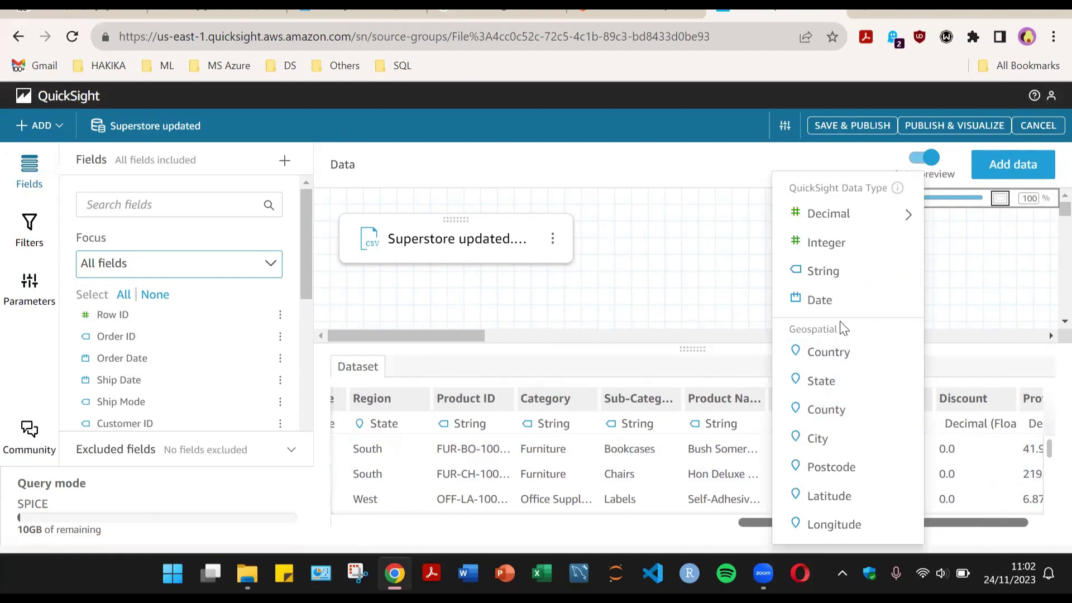
left_click(767, 543)
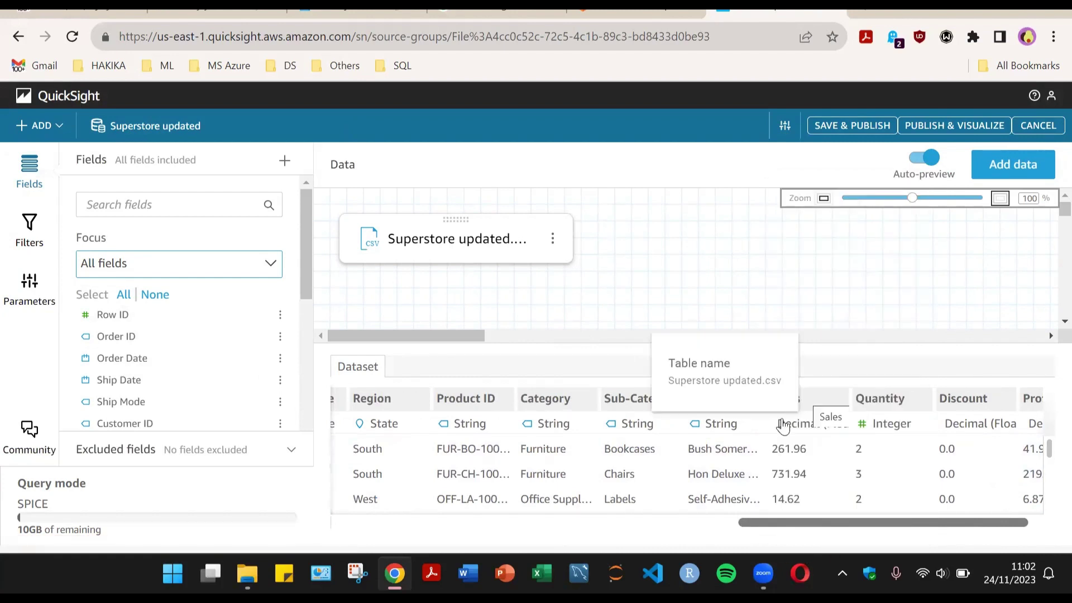
left_click(825, 431)
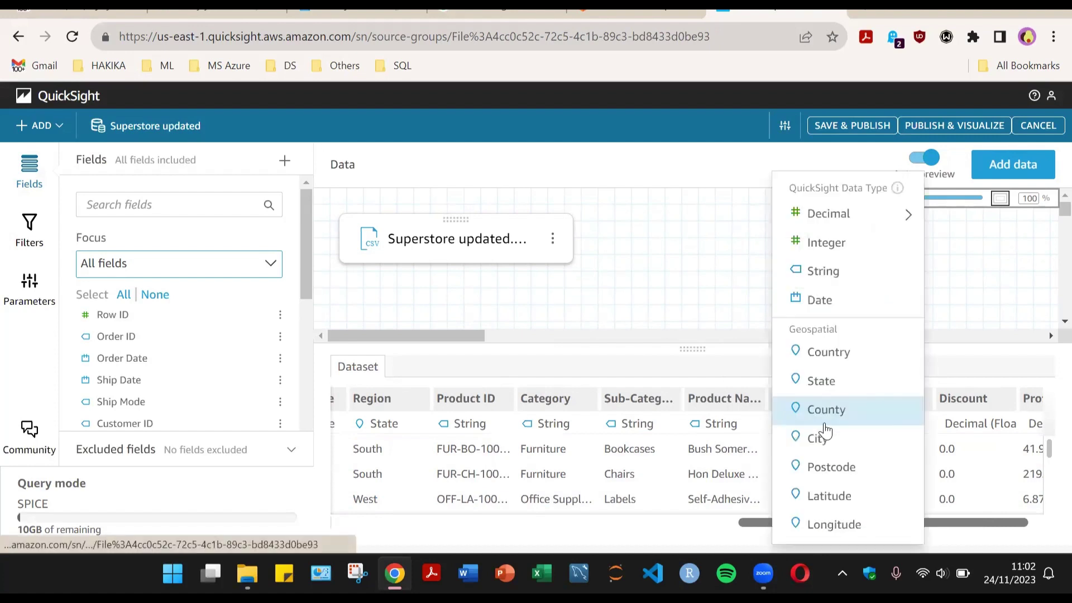
scroll(879, 389, "down", 3)
mouse_move(893, 214)
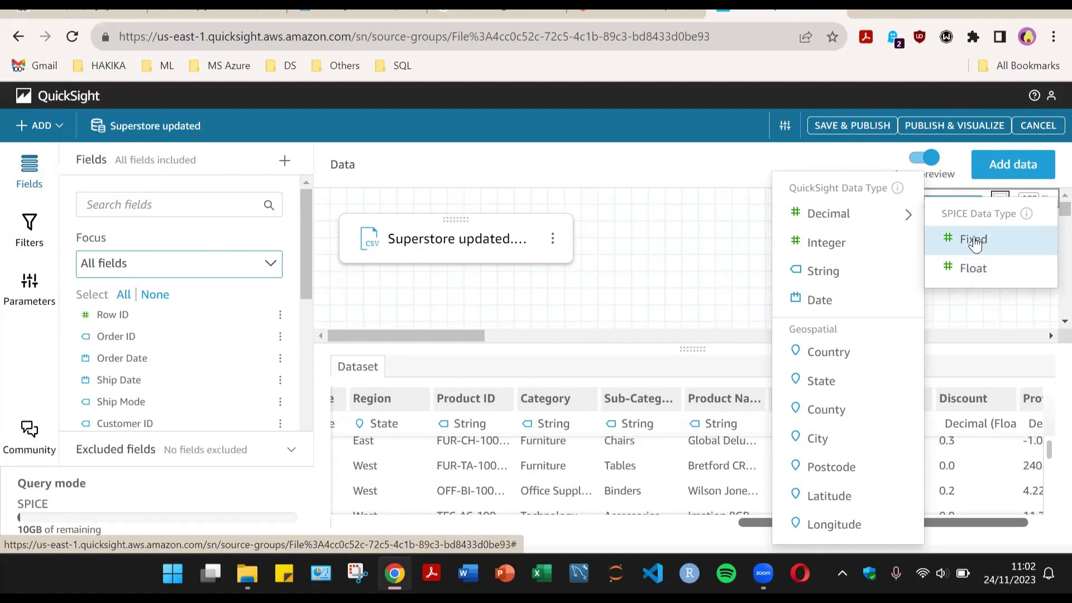
left_click(974, 270)
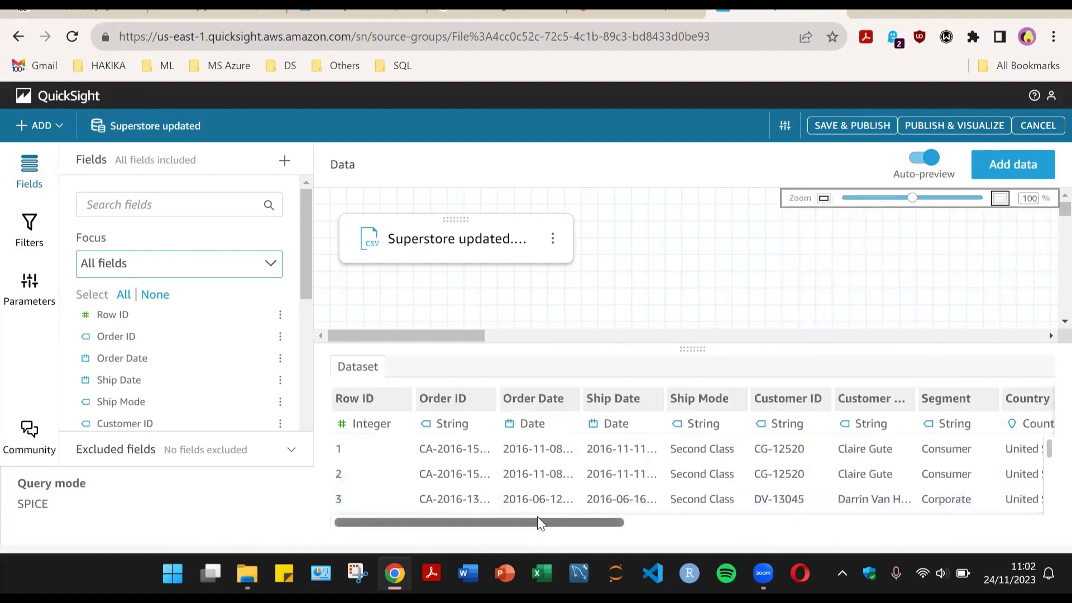
- Change the Profit column's data type to fixed decimal, and look through the dataset's field list
left_click_drag(577, 521, 970, 534)
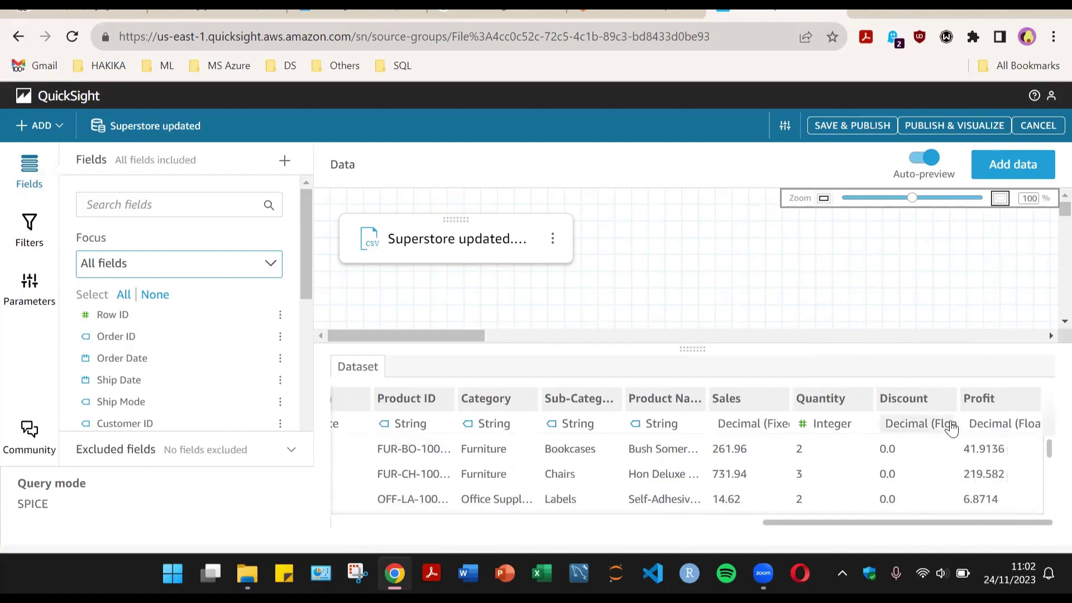
left_click(1005, 425)
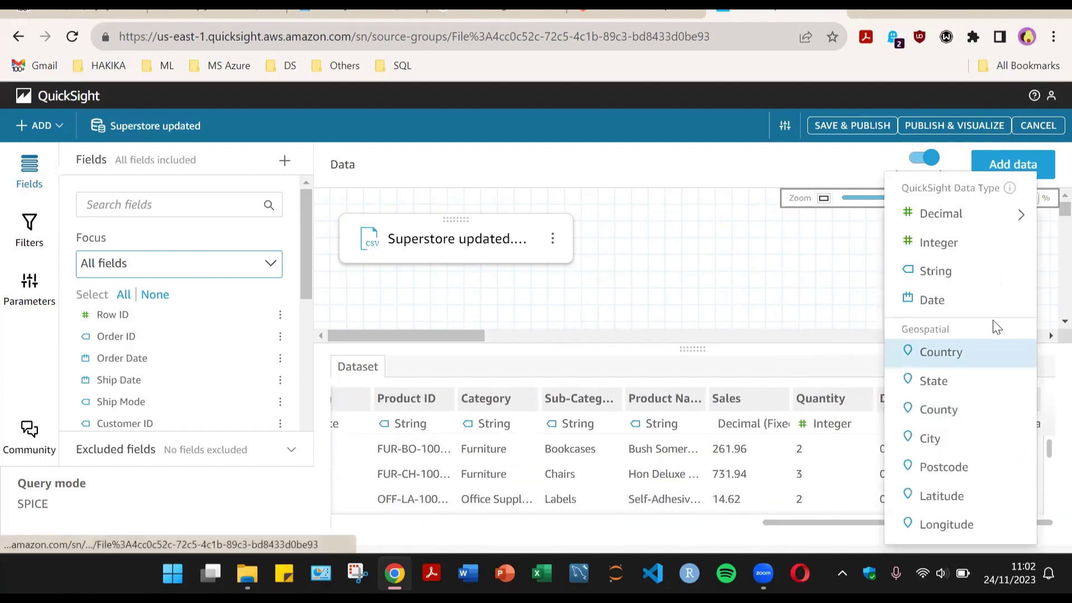
mouse_move(1020, 212)
left_click(798, 238)
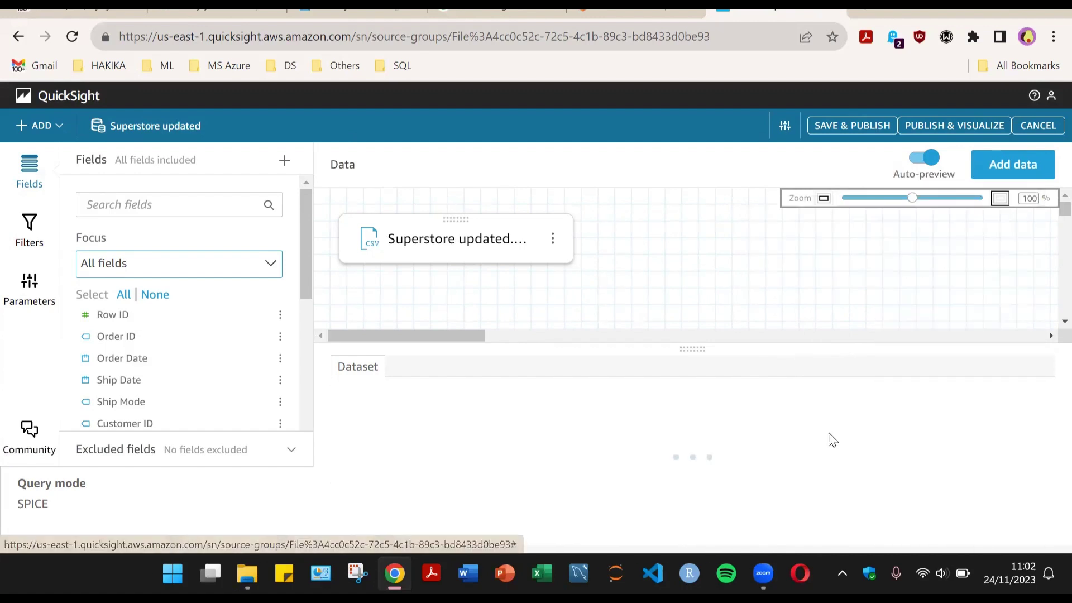
scroll(131, 366, "down", 4)
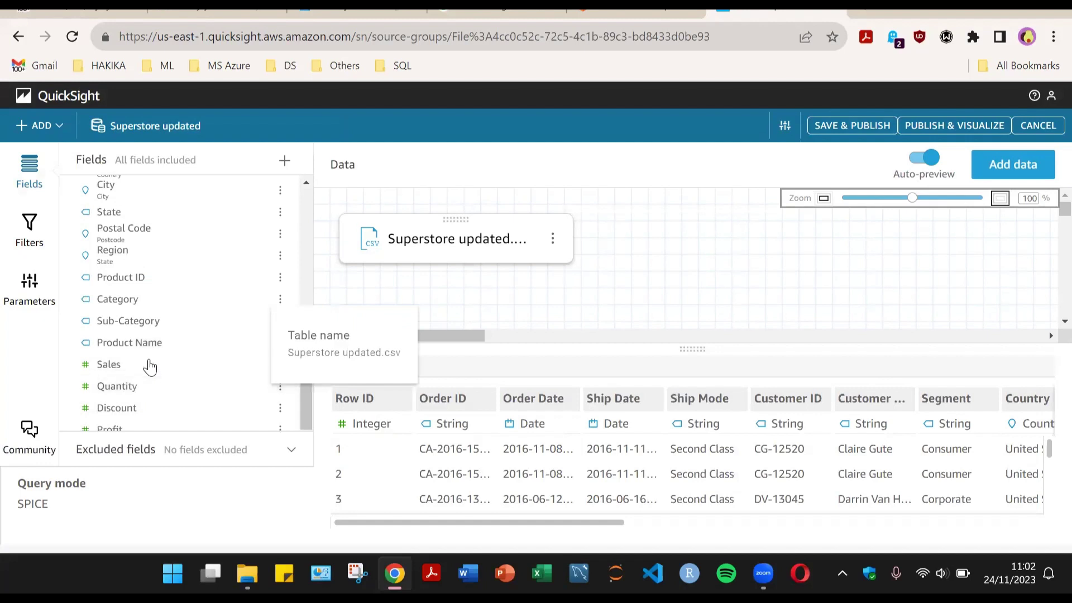
scroll(151, 358, "up", 3)
scroll(204, 400, "up", 3)
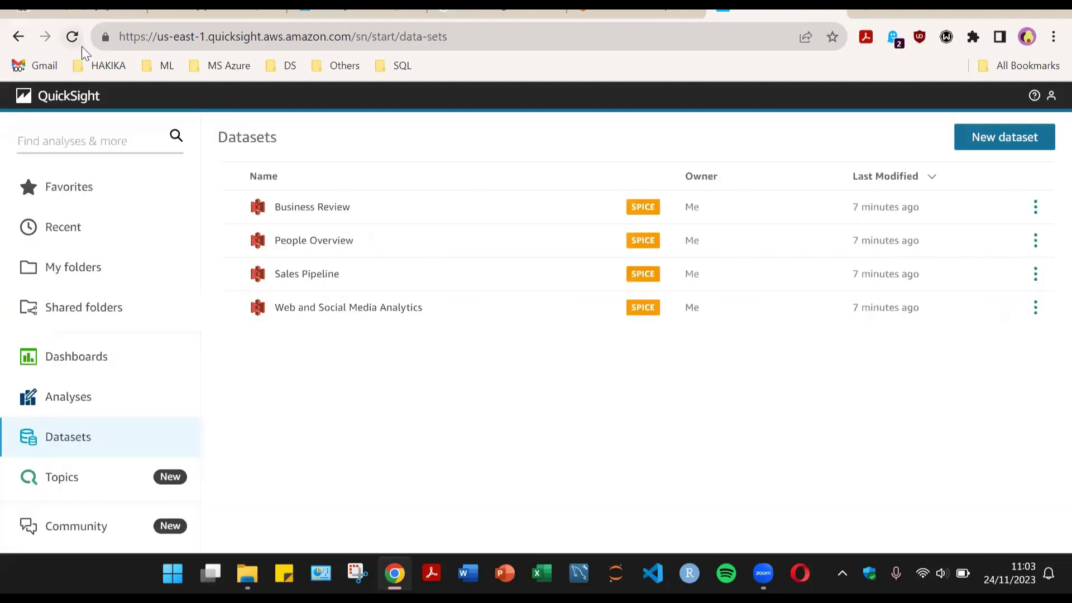
- Refresh the Datasets page, create a new dataset from Superstore updated.csv, and open it for visualization
left_click(76, 41)
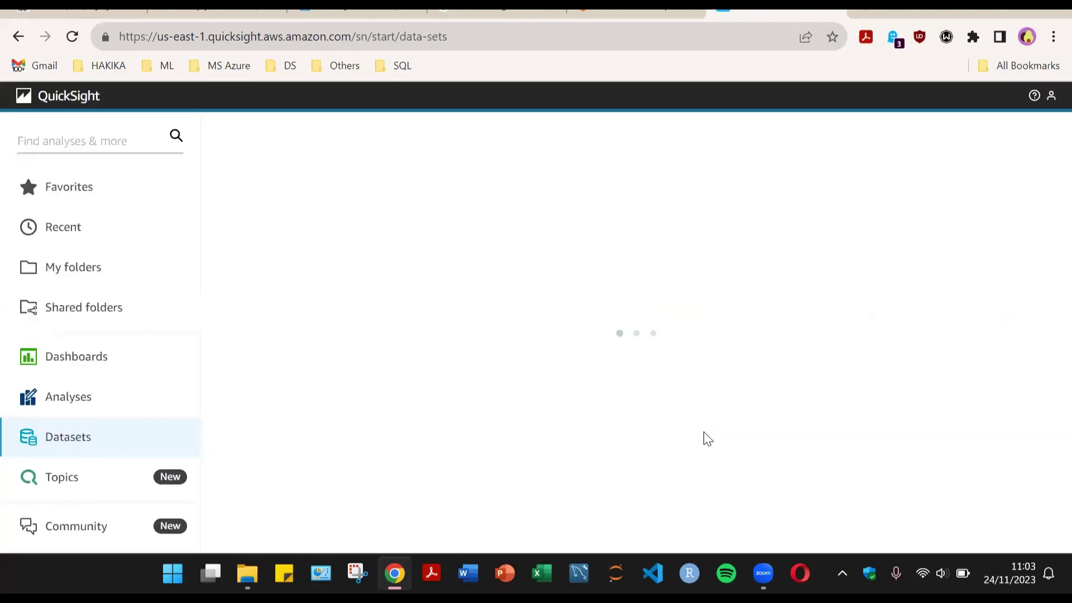
left_click(987, 137)
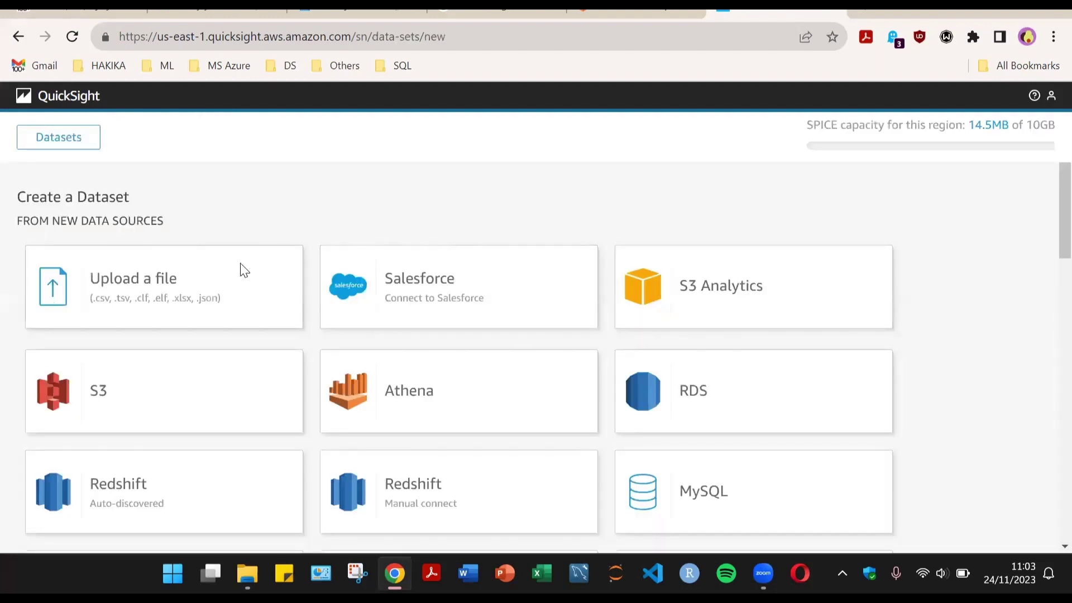
left_click(241, 265)
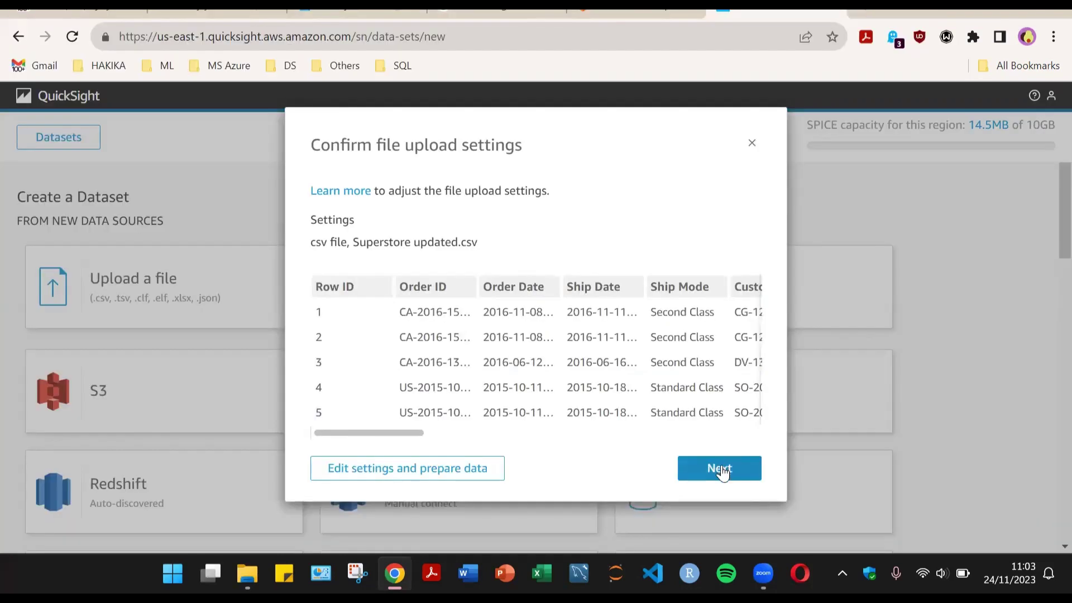
left_click(720, 468)
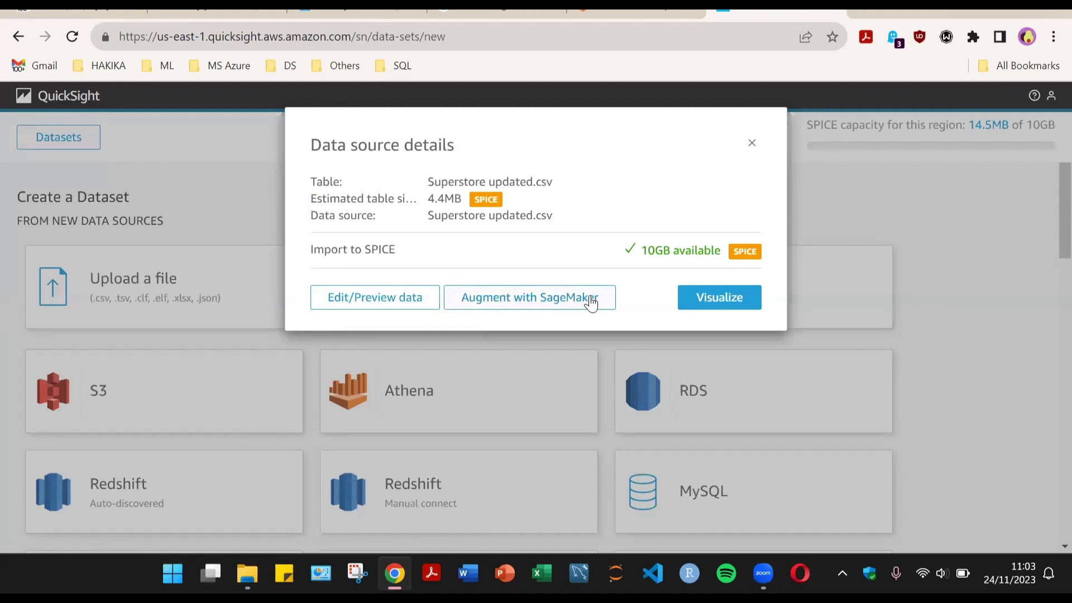
left_click(722, 301)
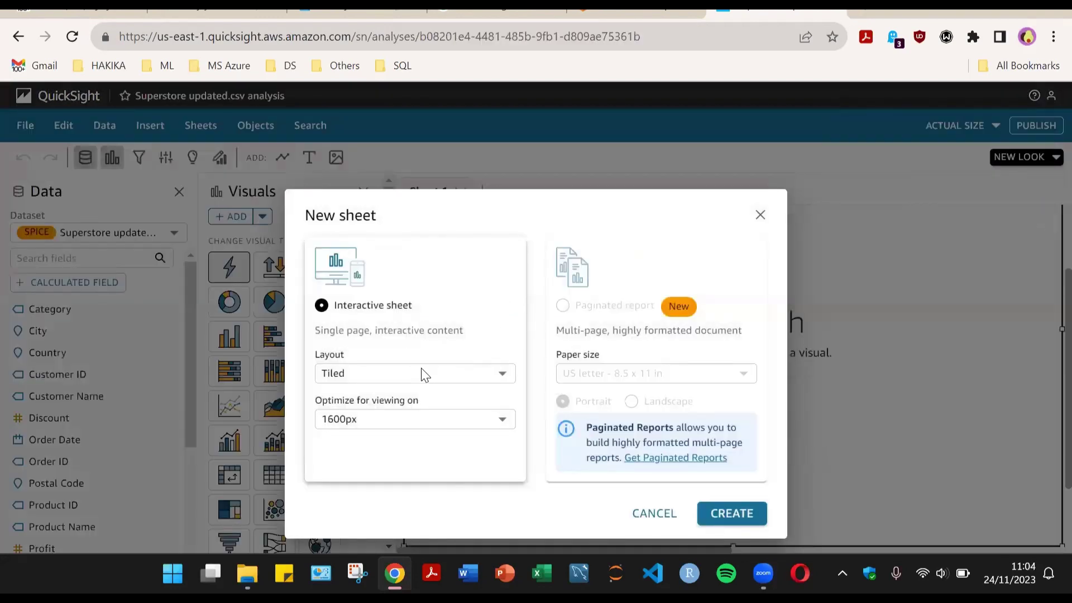
- Try the Free-form layout for the new interactive sheet, then create the sheet with the Tiled layout
left_click(421, 373)
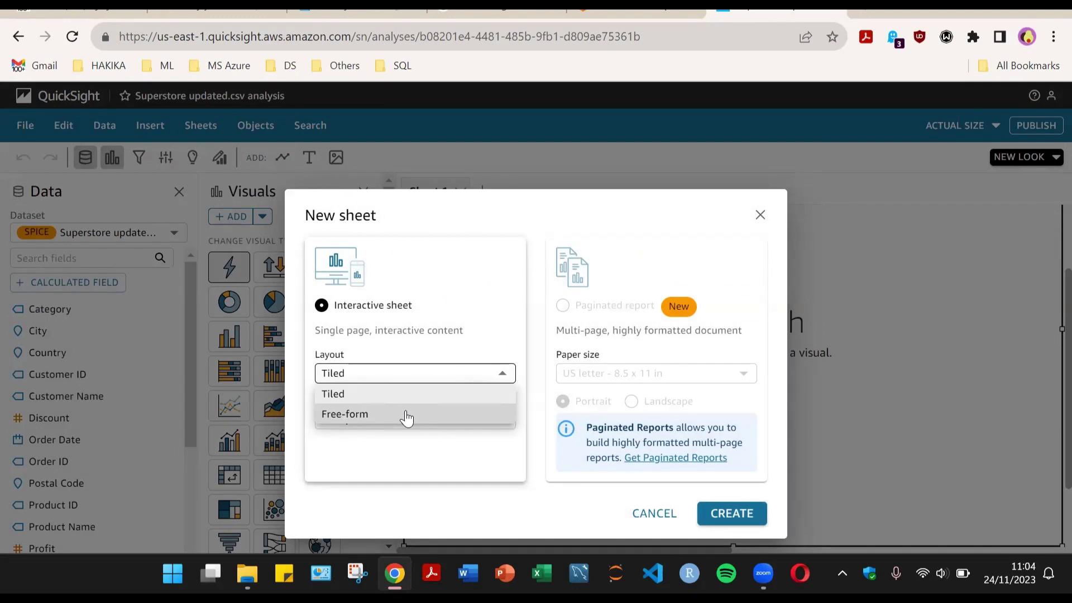
left_click(406, 416)
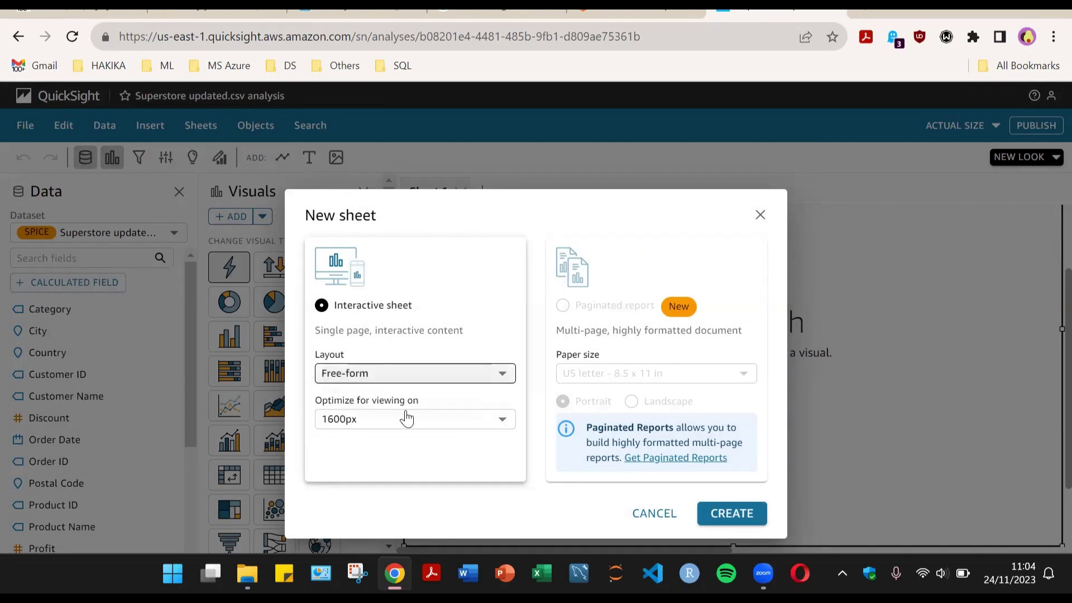
left_click(471, 374)
left_click(346, 393)
left_click(732, 513)
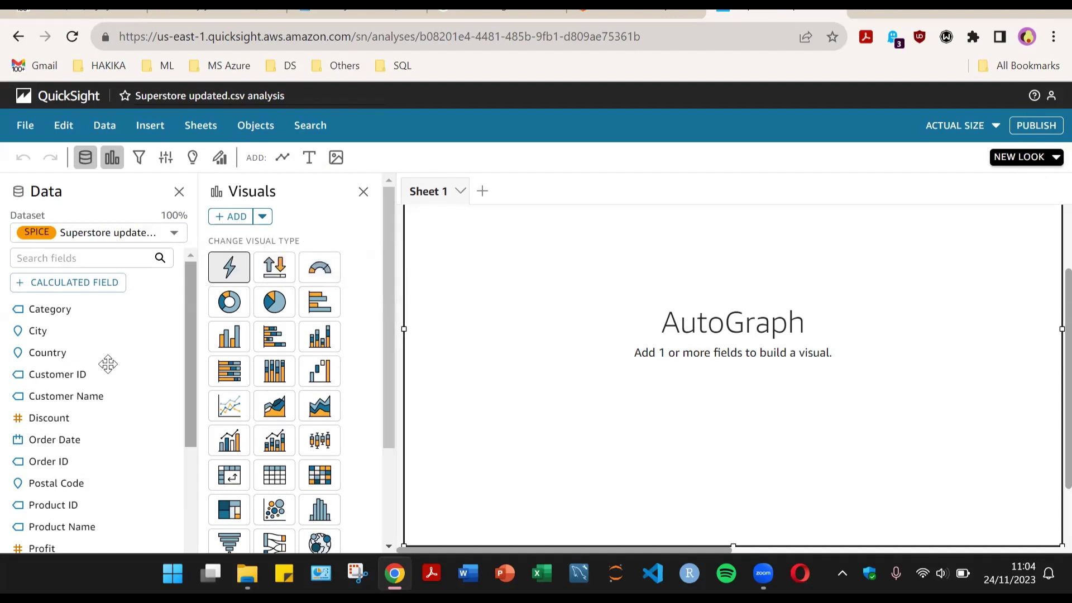
- Add the Category field to the empty AutoGraph visual and change the visual type to a vertical bar chart
left_click_drag(46, 314, 583, 295)
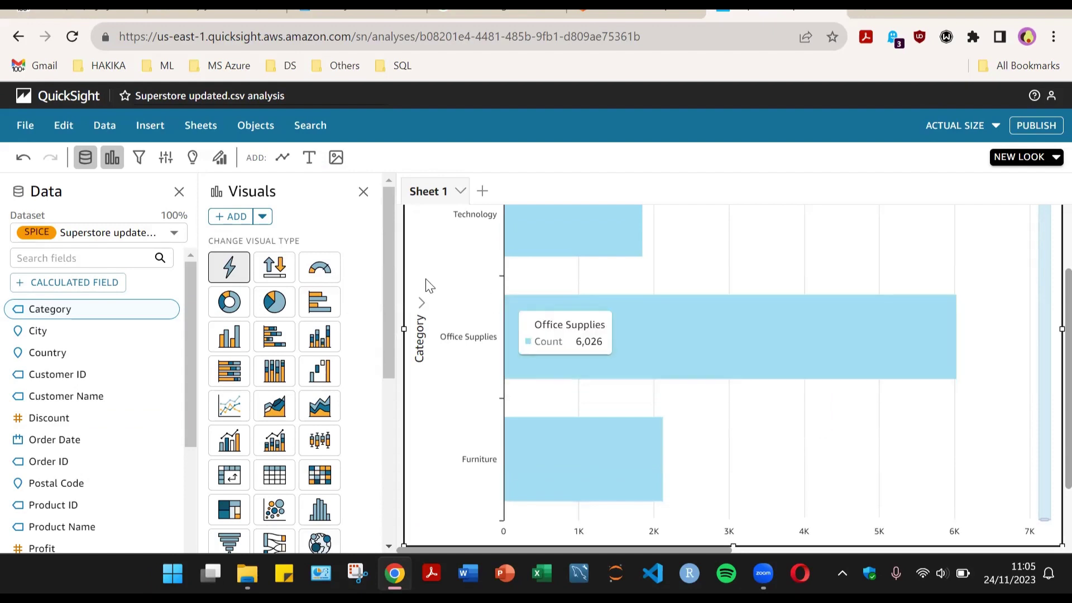
left_click(363, 194)
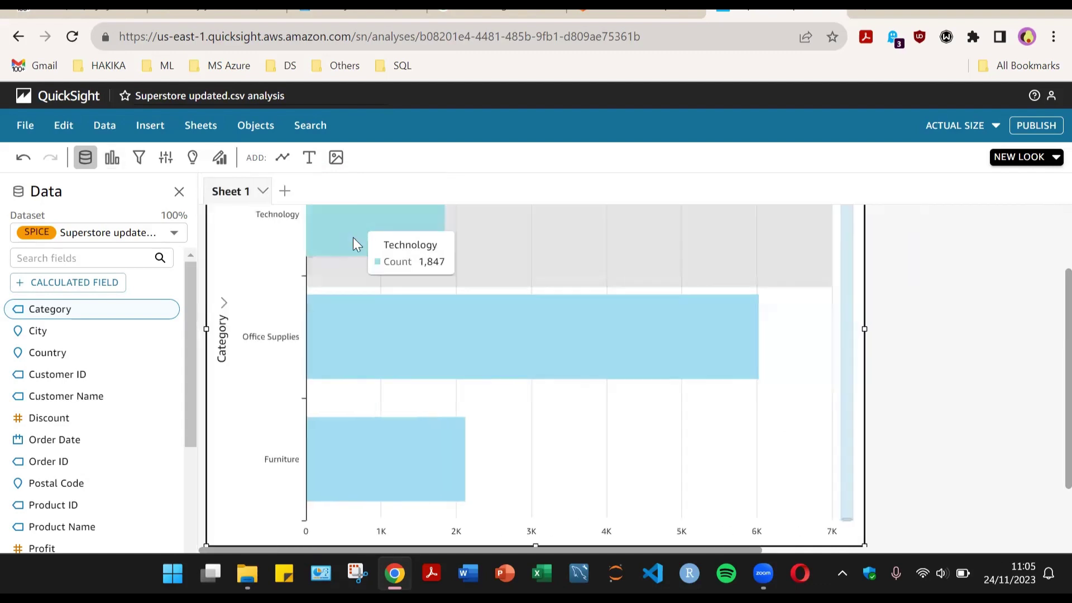
left_click(114, 159)
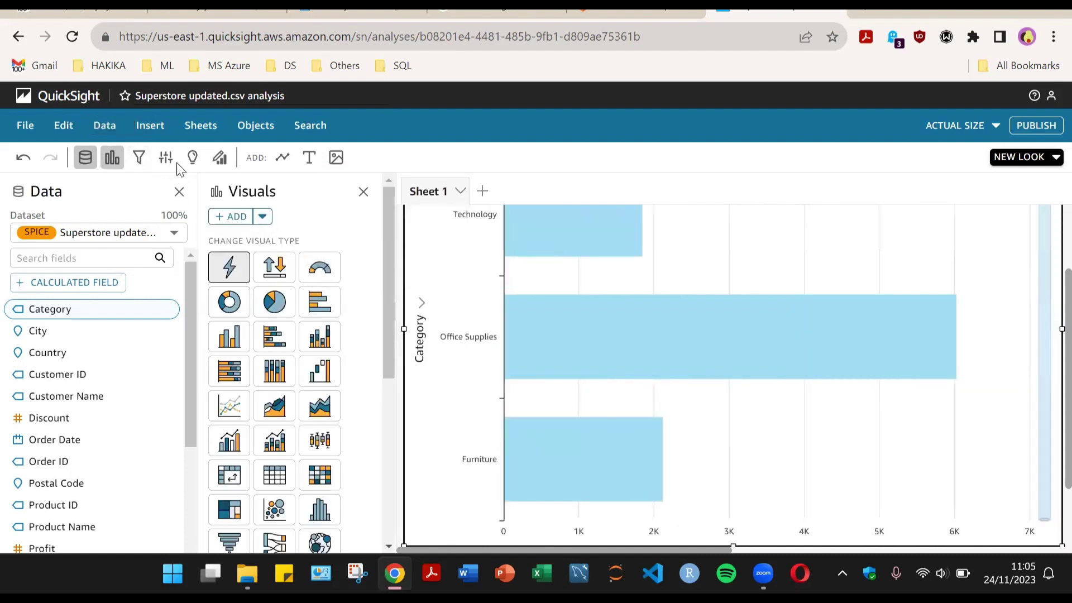
left_click(363, 191)
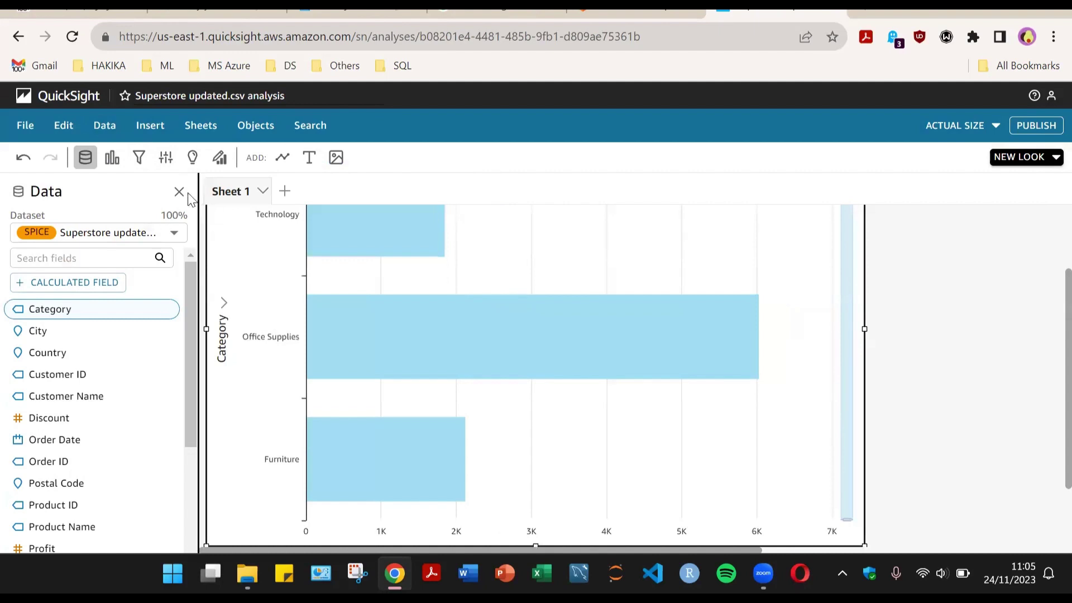
left_click(112, 158)
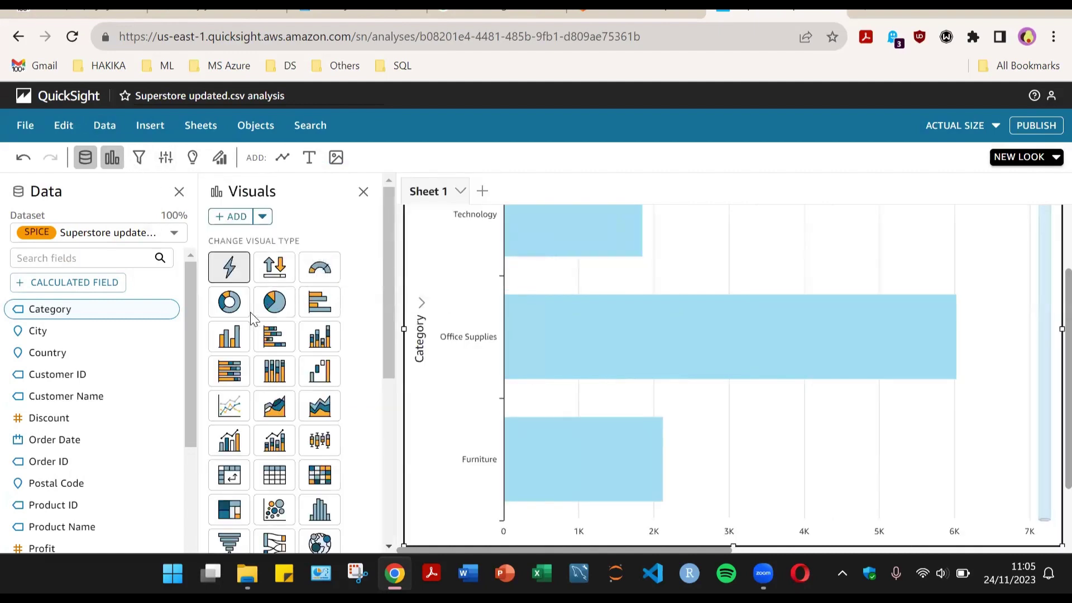
left_click(229, 336)
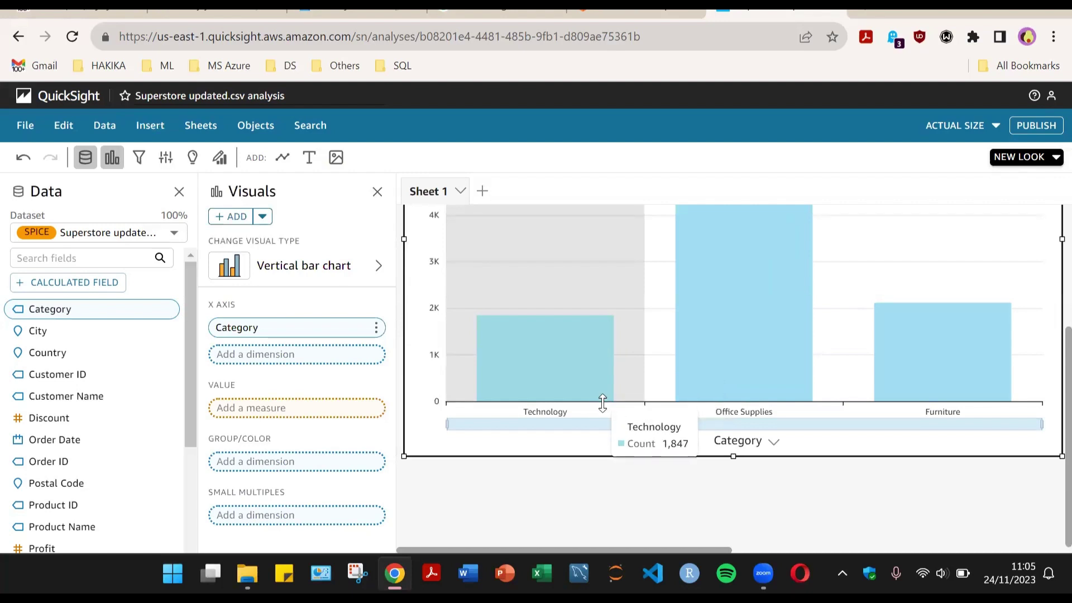
- Add the Sales field as the value of the Category vertical bar chart
scroll(871, 399, "up", 4)
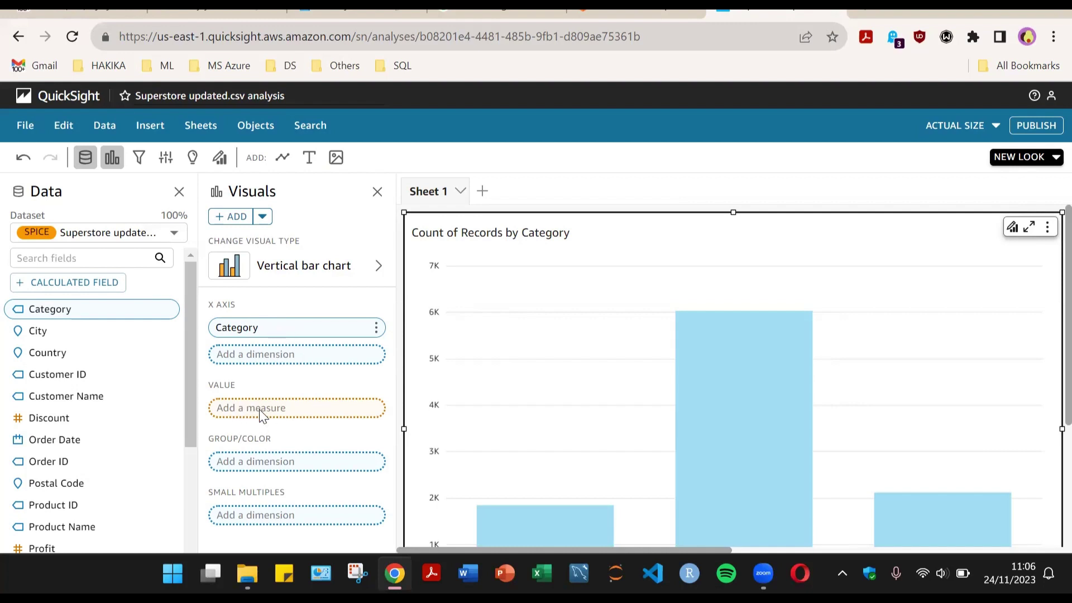
scroll(92, 455, "down", 3)
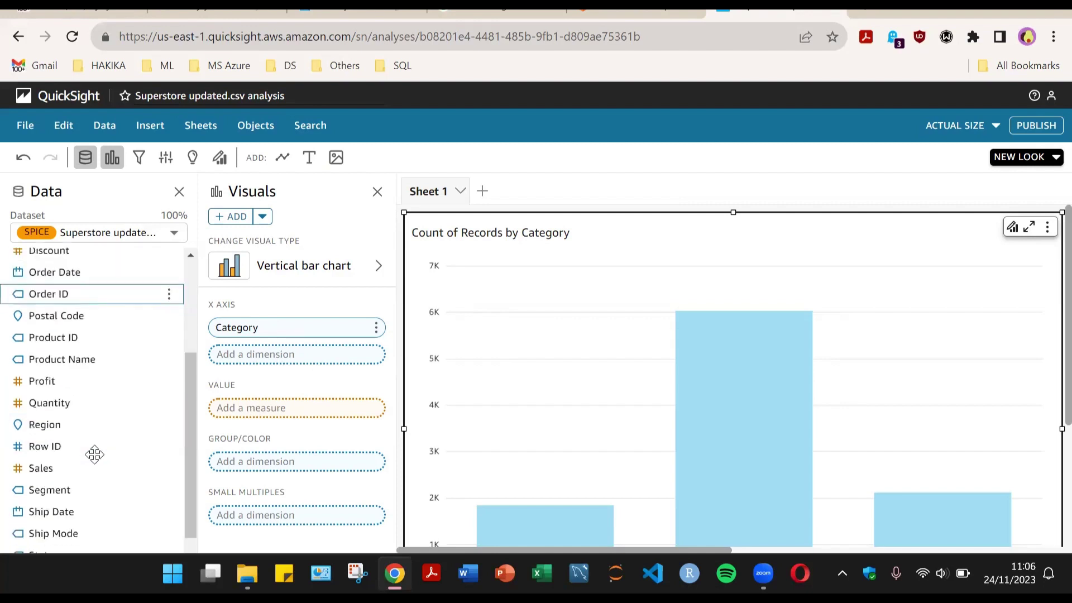
scroll(70, 446, "down", 1)
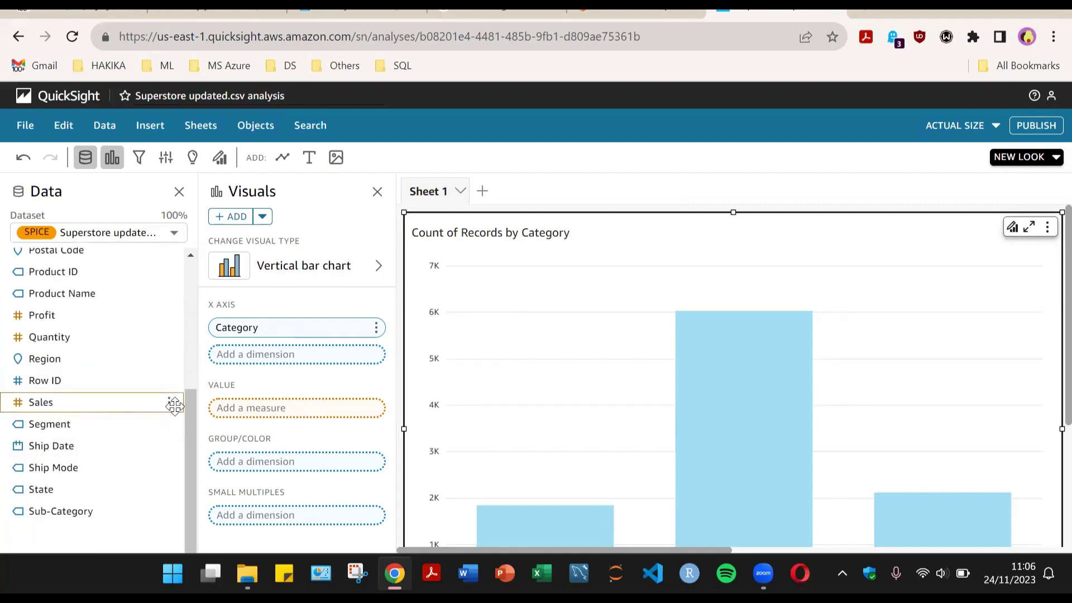
left_click_drag(175, 405, 258, 408)
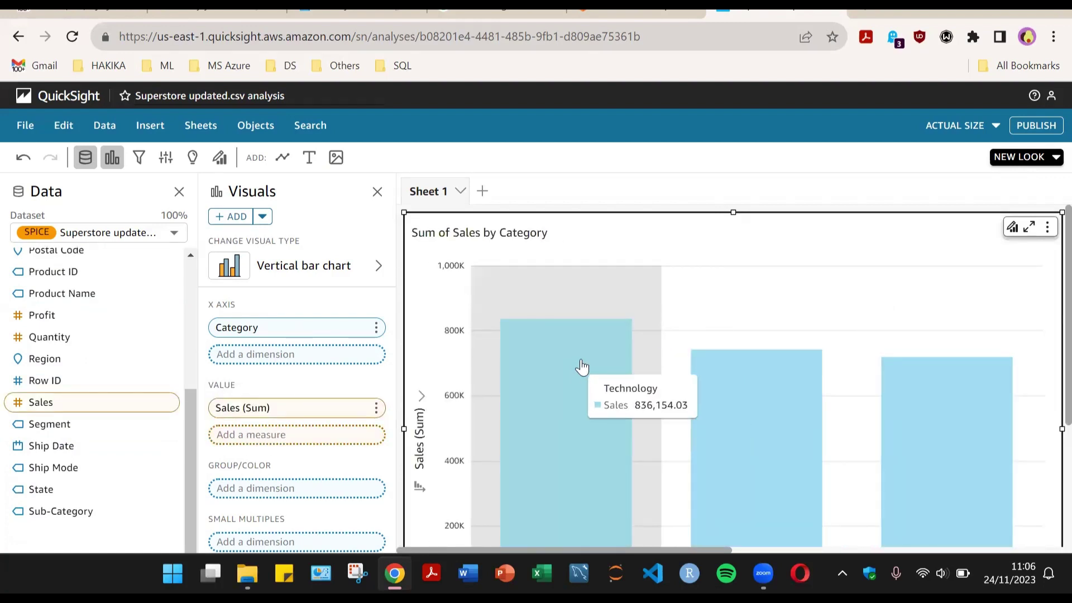
scroll(581, 367, "down", 4)
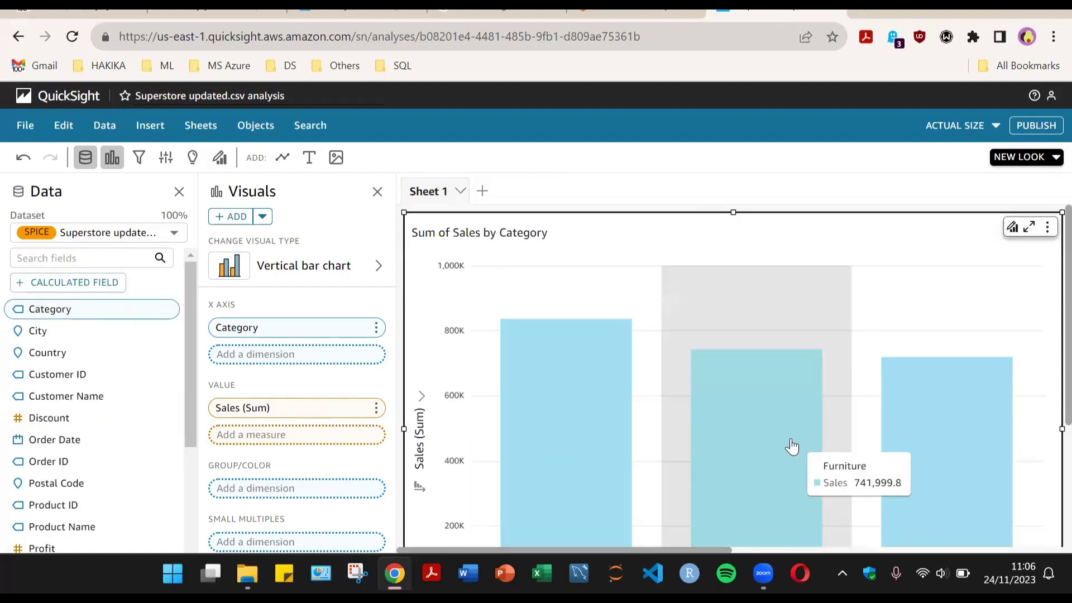
scroll(790, 448, "down", 2)
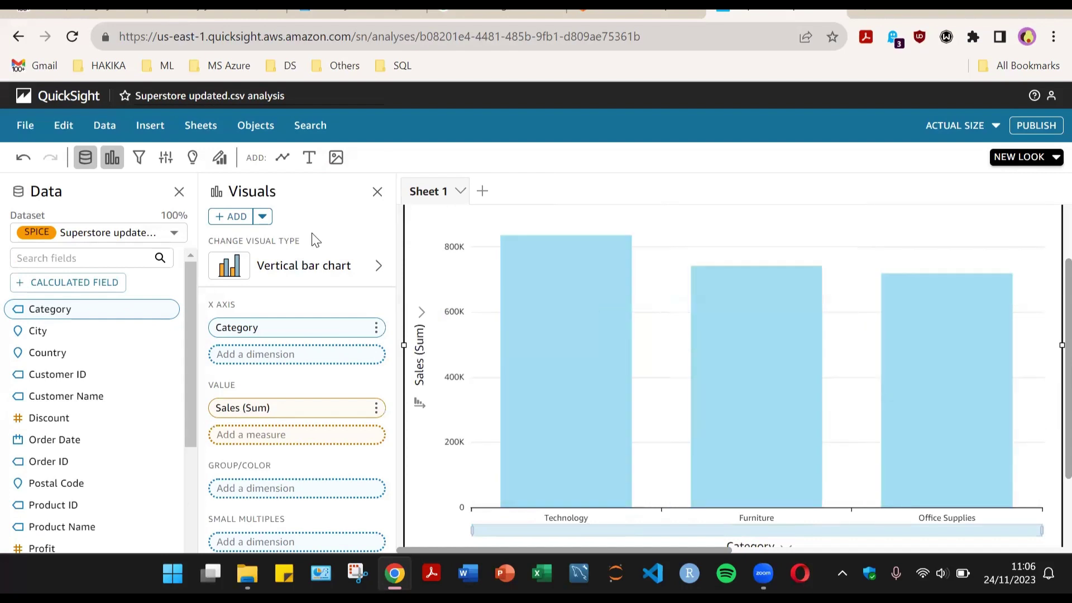
left_click(296, 265)
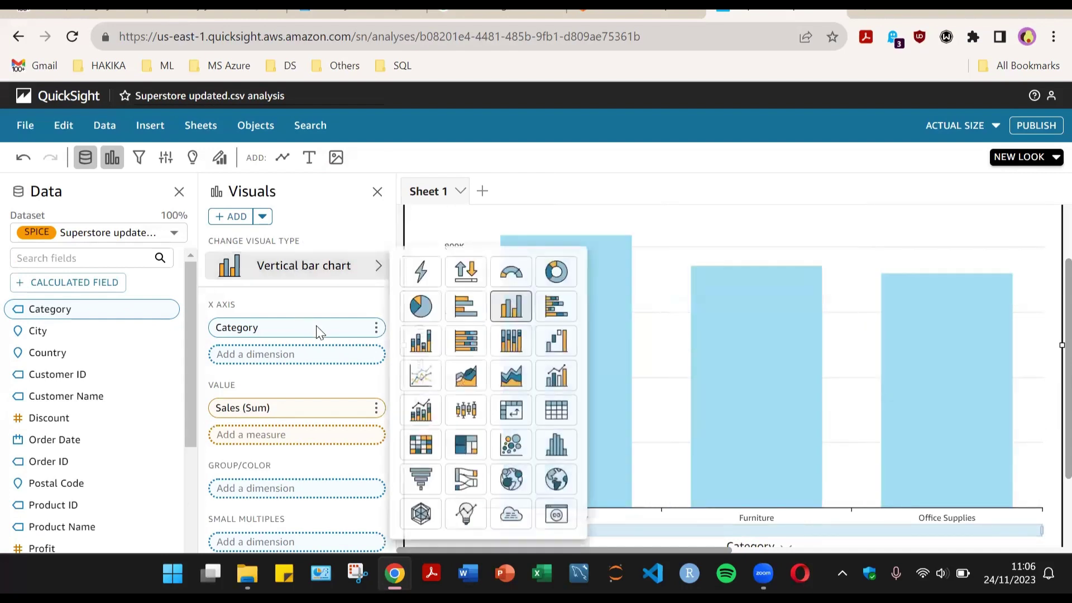
left_click(468, 289)
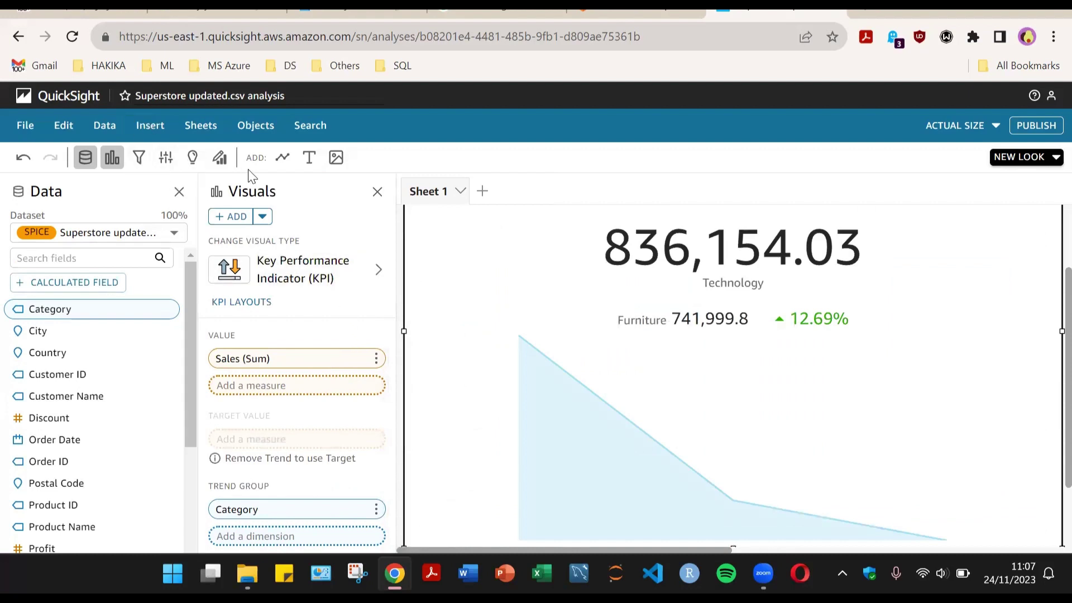
left_click(23, 158)
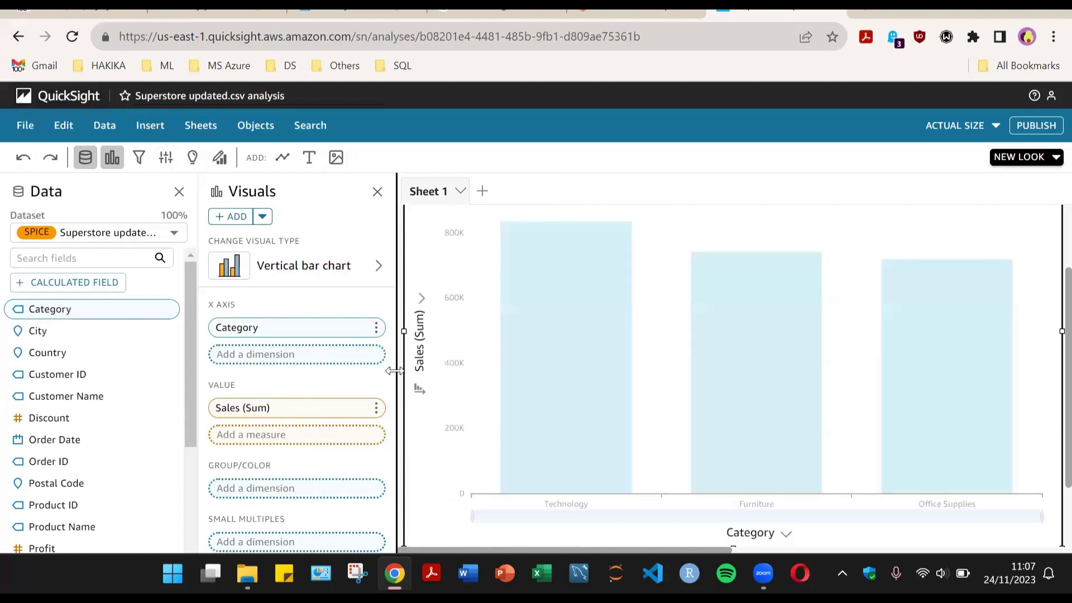
- Change the Sales by Category visual to a horizontal bar chart
left_click(269, 268)
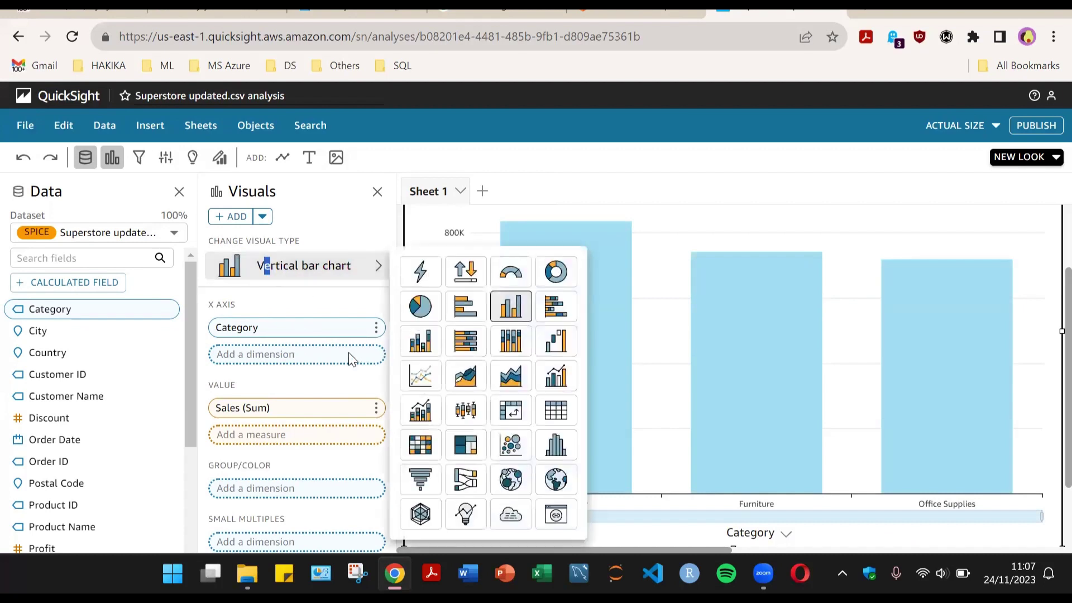
left_click(496, 311)
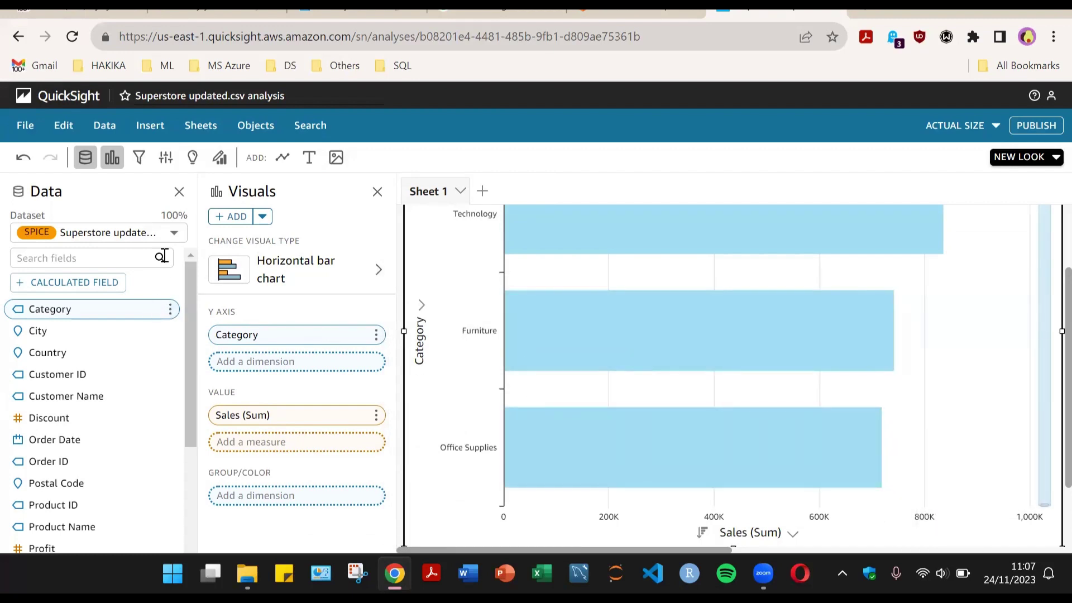
- Set the chart's title to "Sales by Category", centred, in large bold text, and save it
left_click(219, 157)
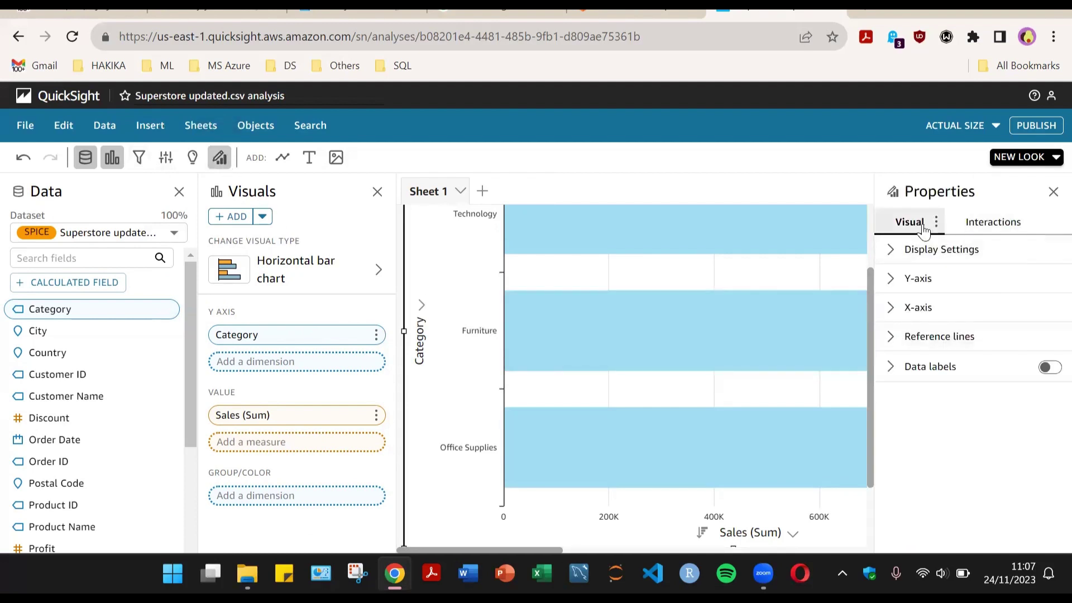
left_click(905, 256)
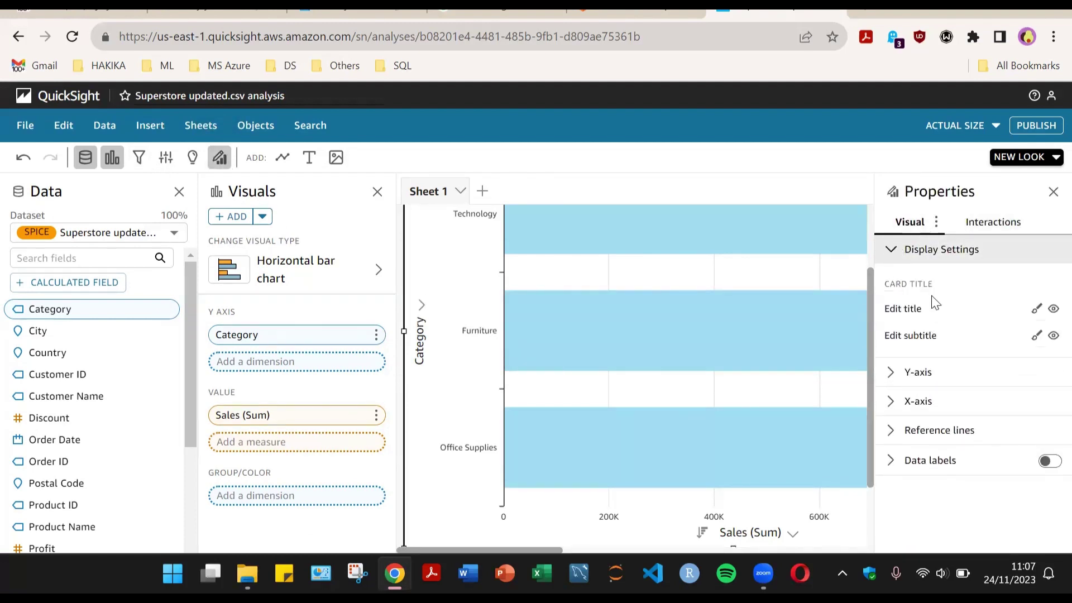
left_click(1035, 310)
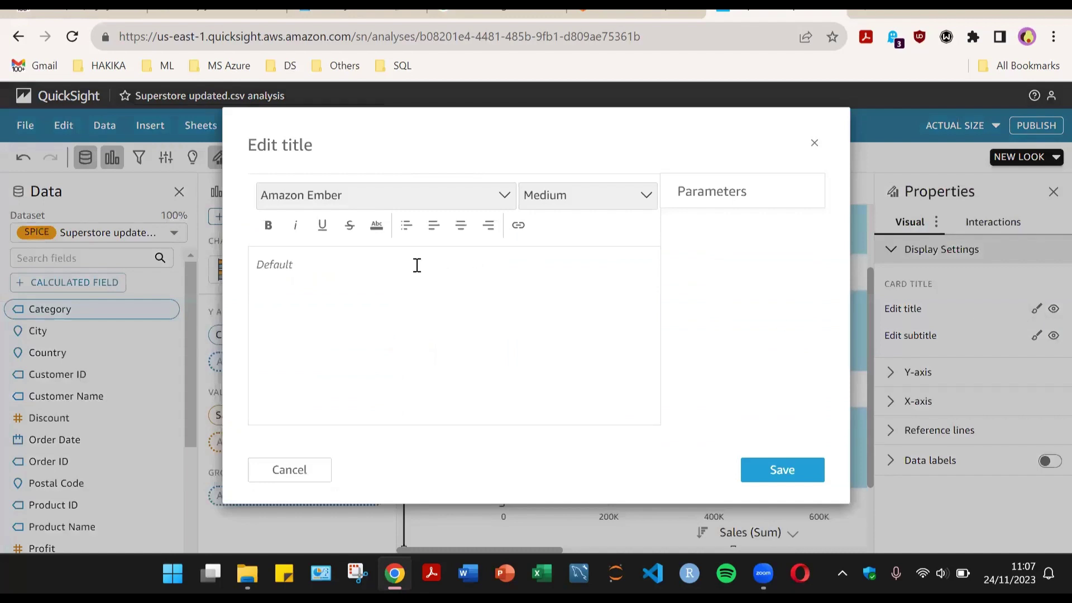
type("Sales by ")
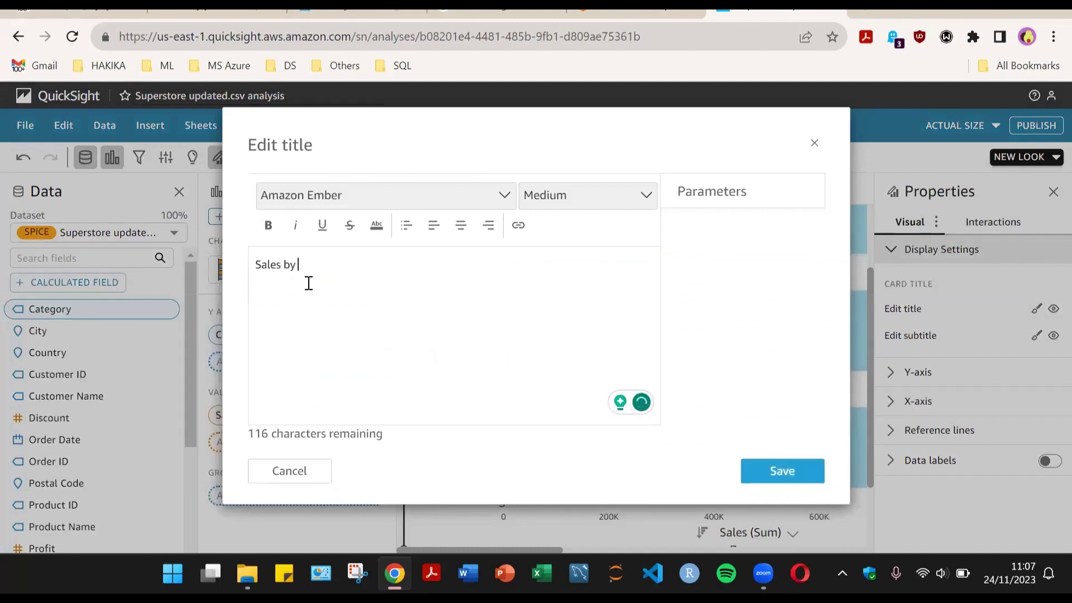
type("Category")
key("ctrl+a")
left_click(461, 225)
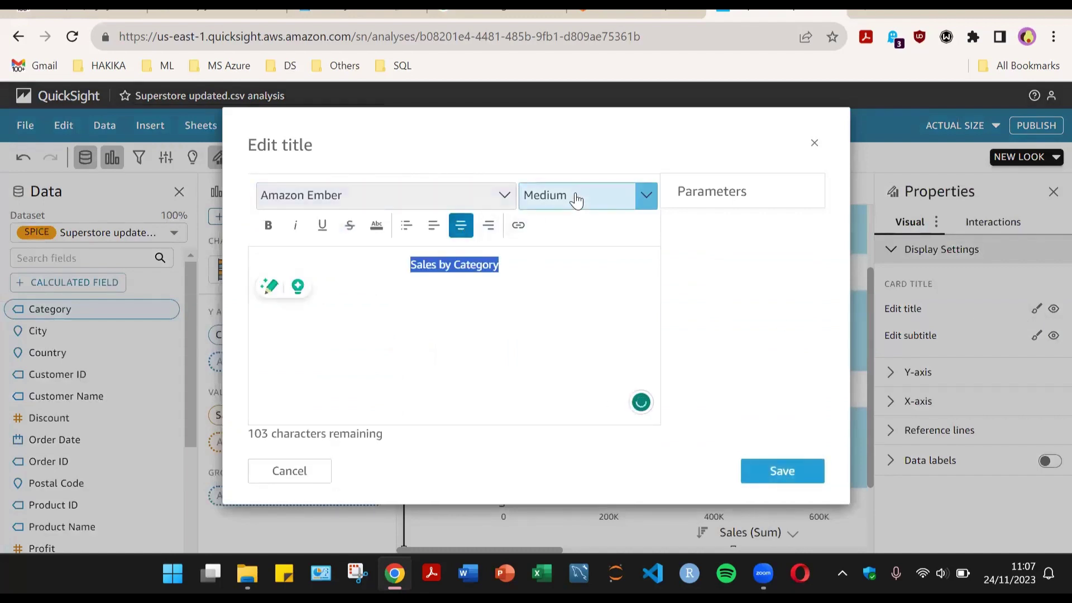
left_click(577, 200)
left_click(573, 284)
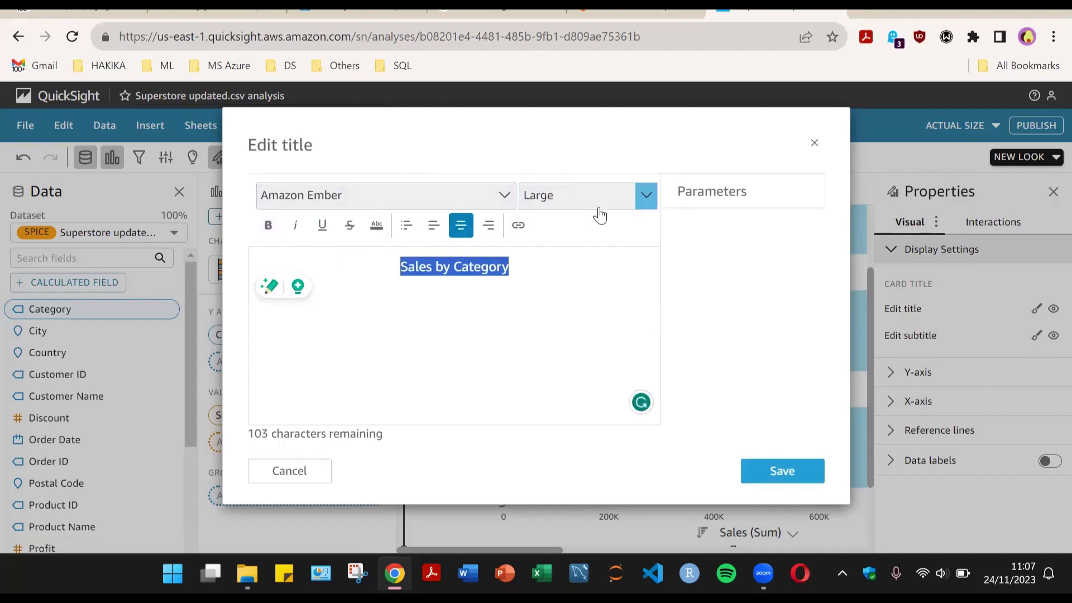
left_click(269, 225)
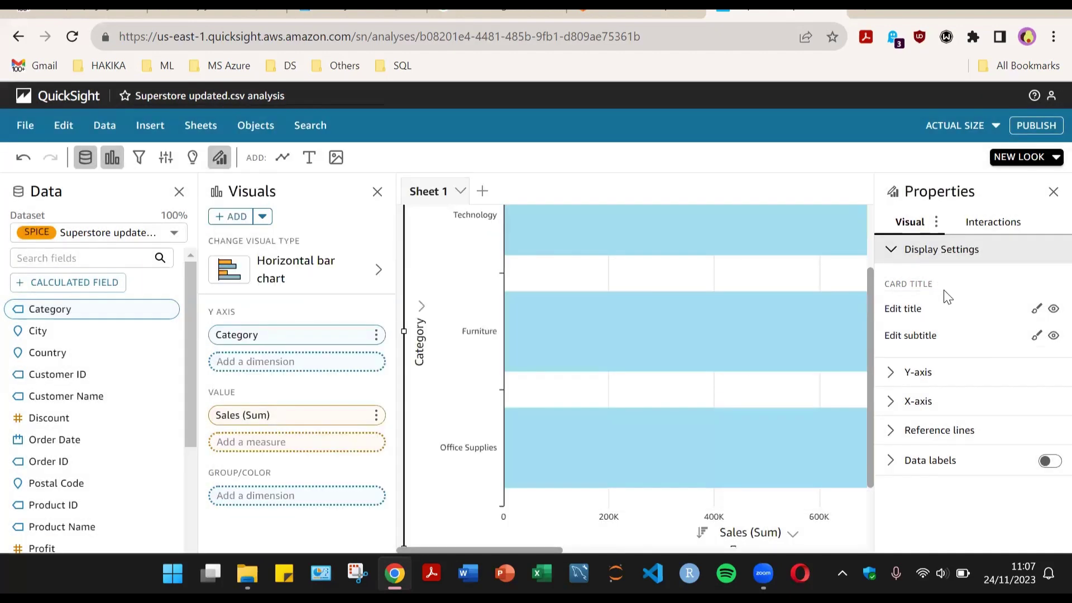
- Hide the data zoom control on the bar chart's Y-axis
left_click(905, 373)
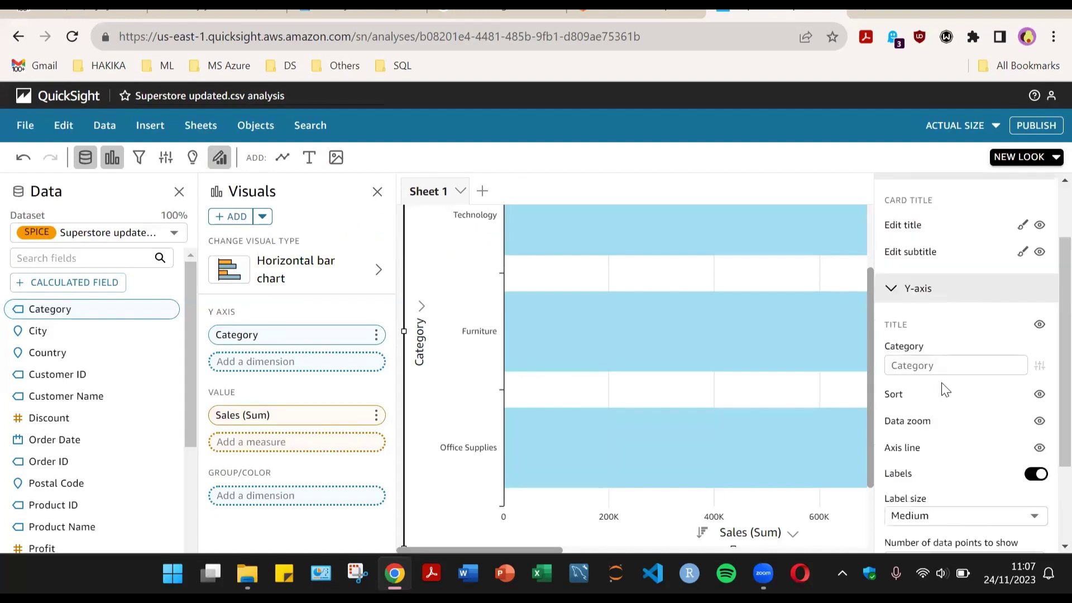
left_click_drag(525, 550, 657, 536)
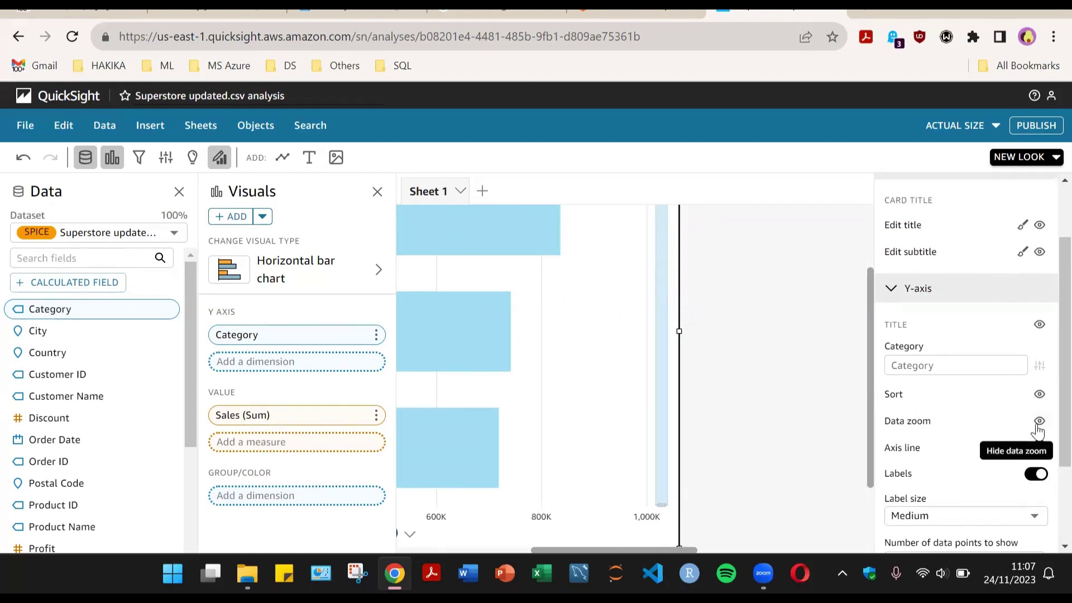
left_click(1038, 422)
- Hide the X-axis grid lines and turn on data labels for the bar chart
scroll(949, 429, "down", 2)
left_click(931, 481)
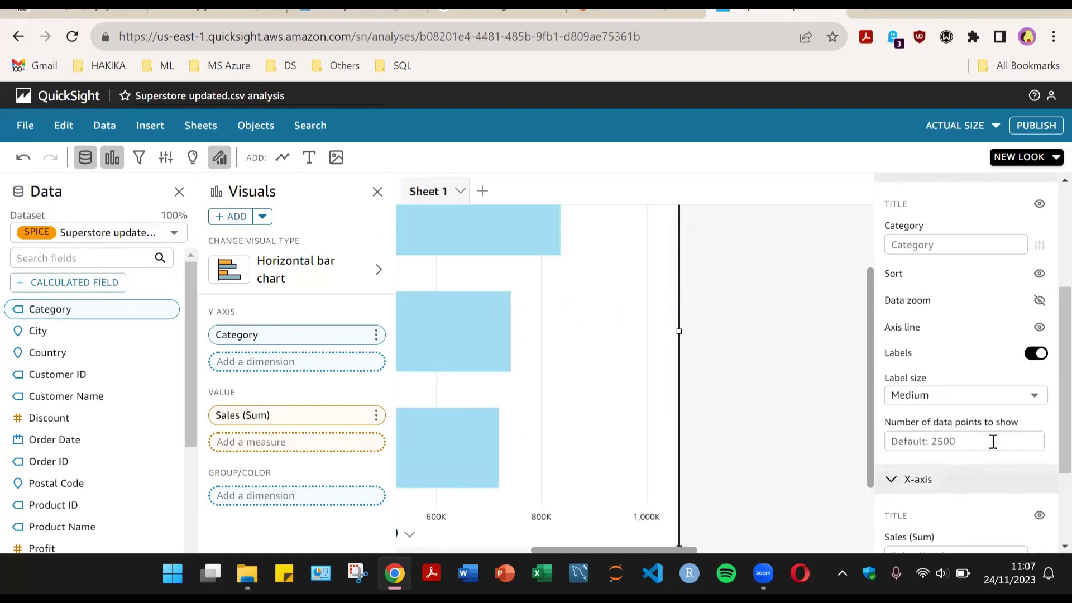
scroll(1005, 429, "down", 3)
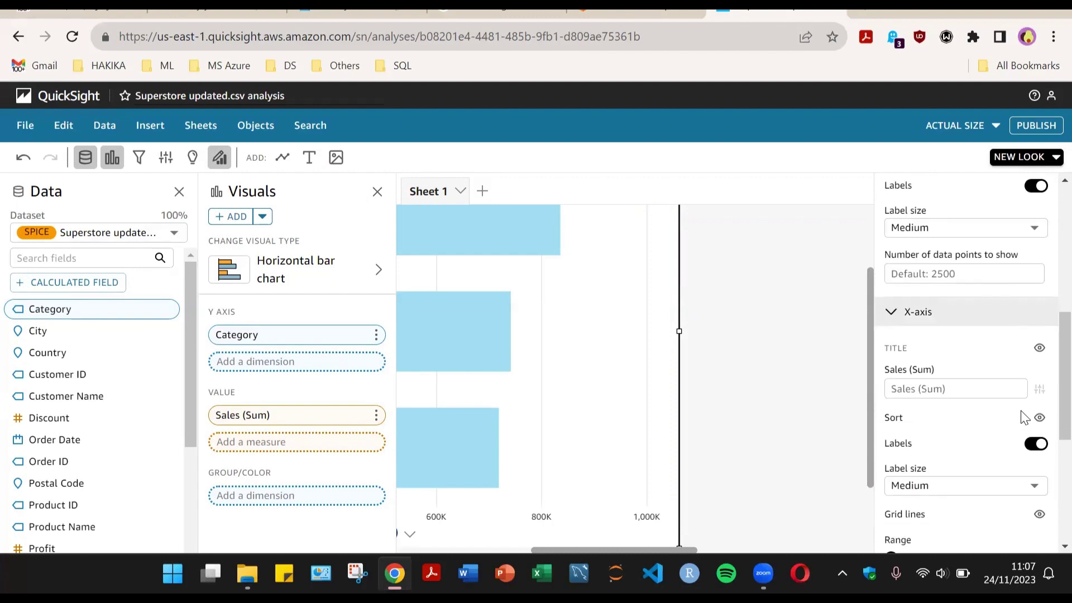
scroll(1020, 410, "down", 3)
scroll(1005, 400, "up", 10)
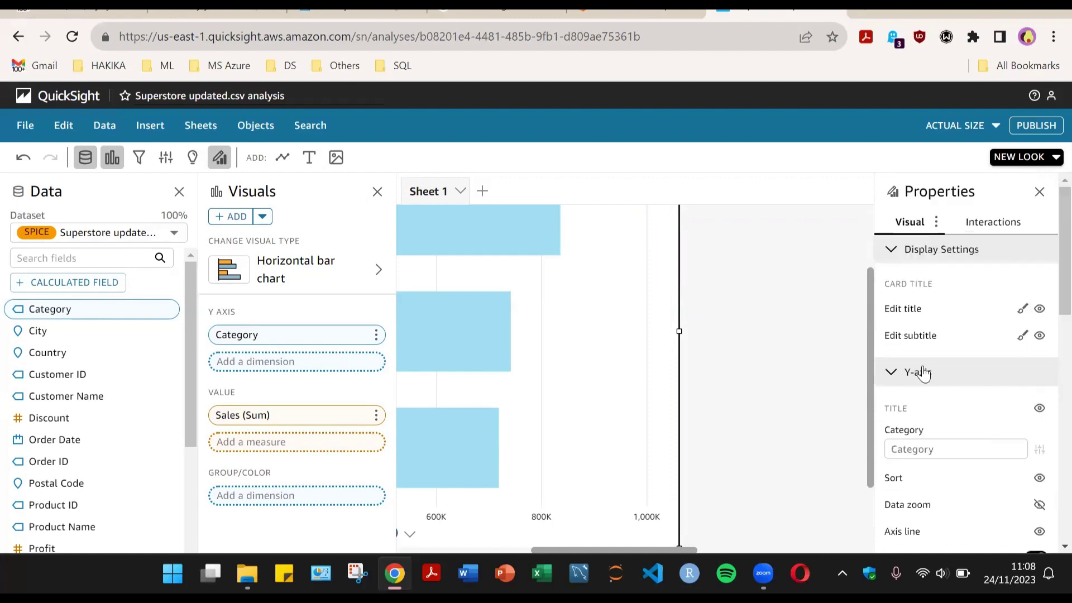
scroll(970, 481, "down", 2)
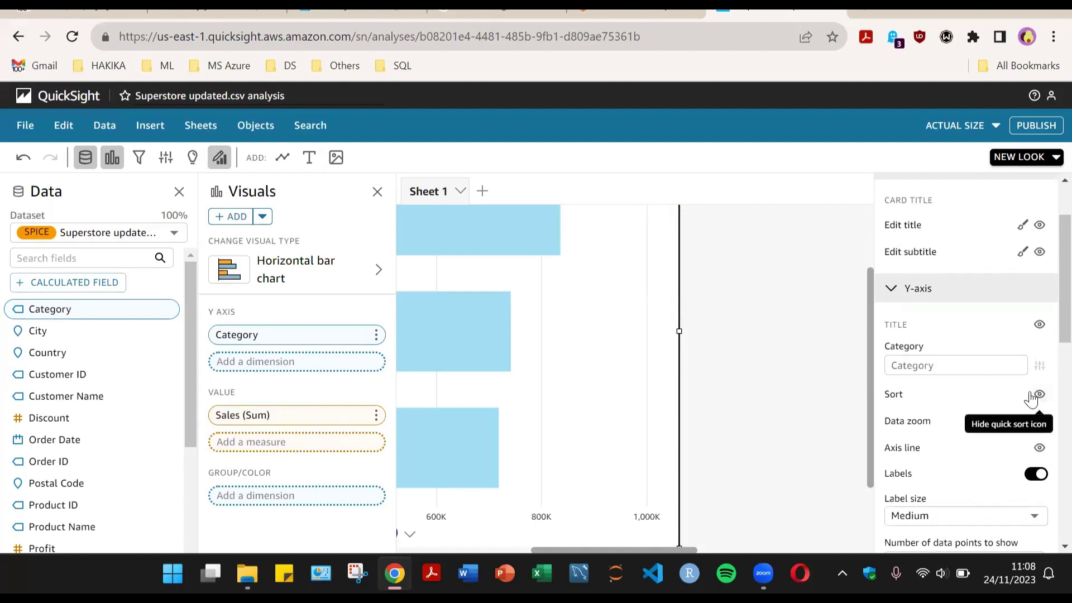
scroll(985, 468, "down", 2)
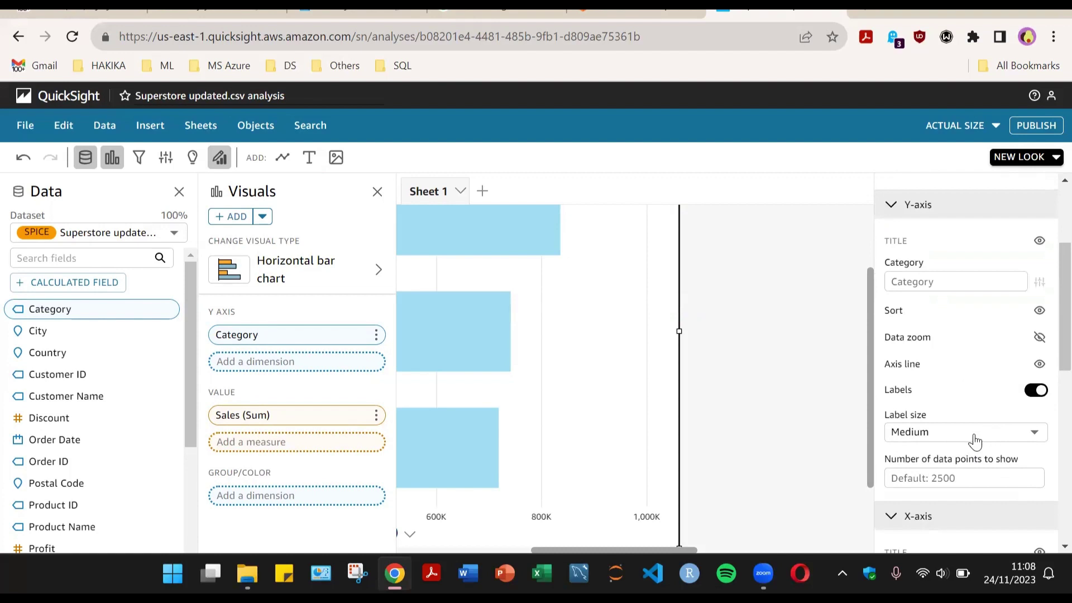
scroll(959, 436, "down", 3)
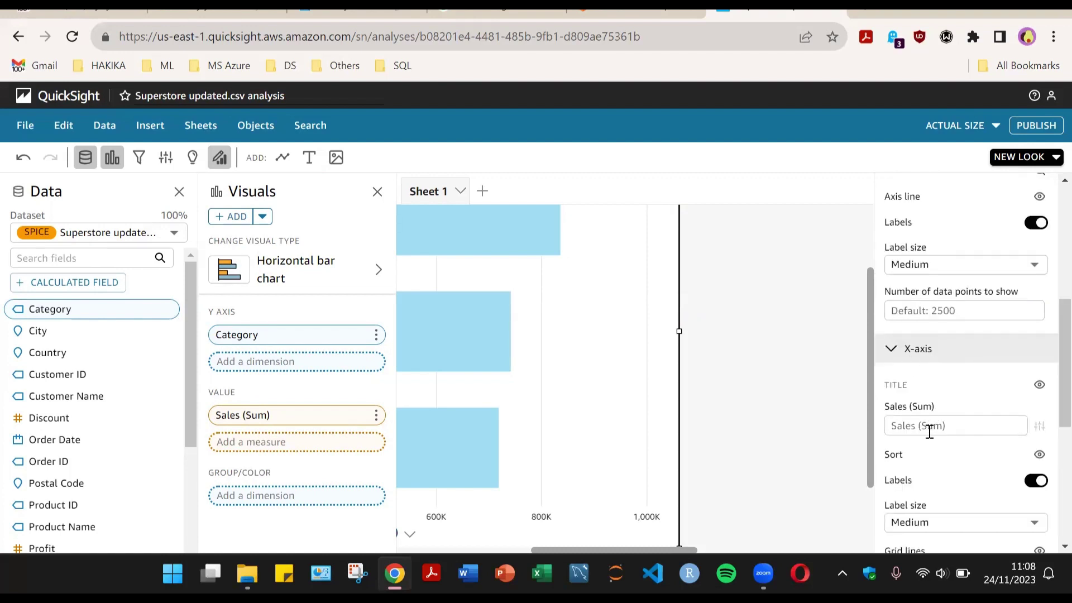
scroll(964, 434, "down", 2)
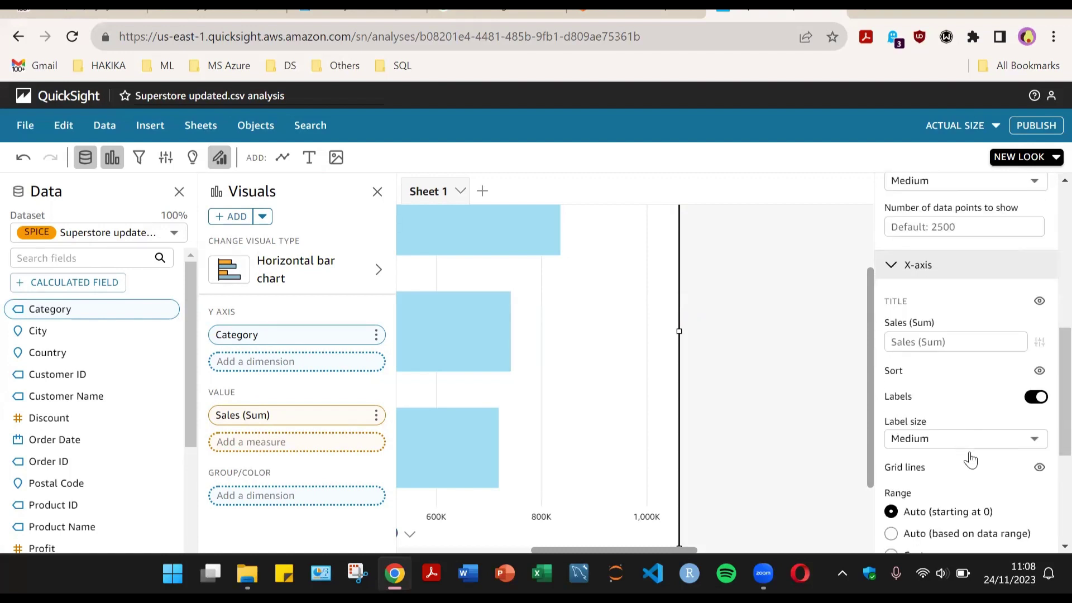
left_click(1039, 468)
left_click(921, 265)
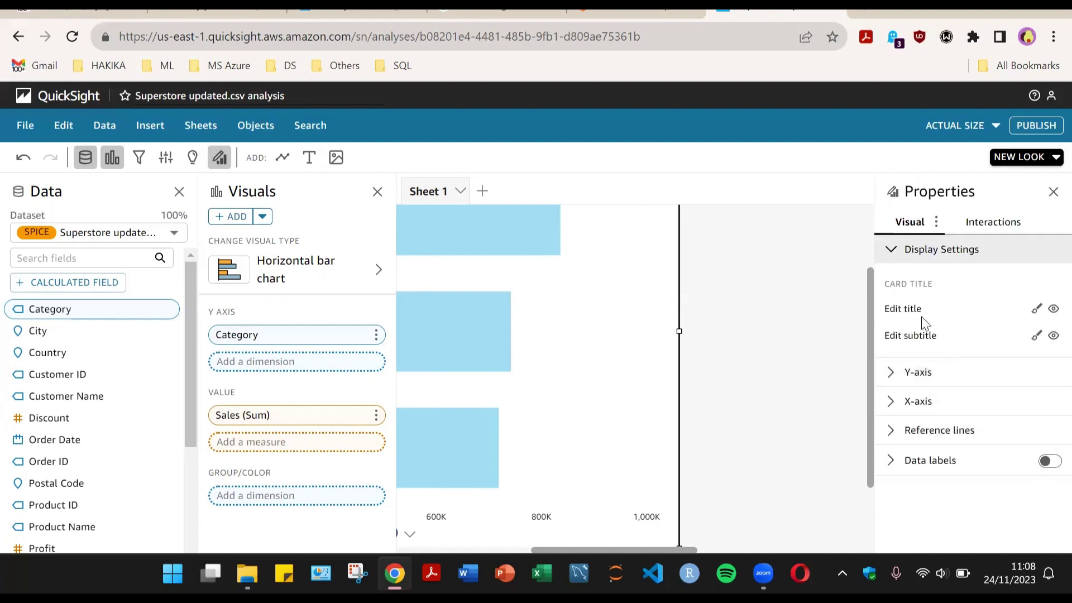
left_click(941, 481)
- Examine the bar chart's interaction settings, including its actions, tooltip options and the Category tooltip field's options
left_click(996, 223)
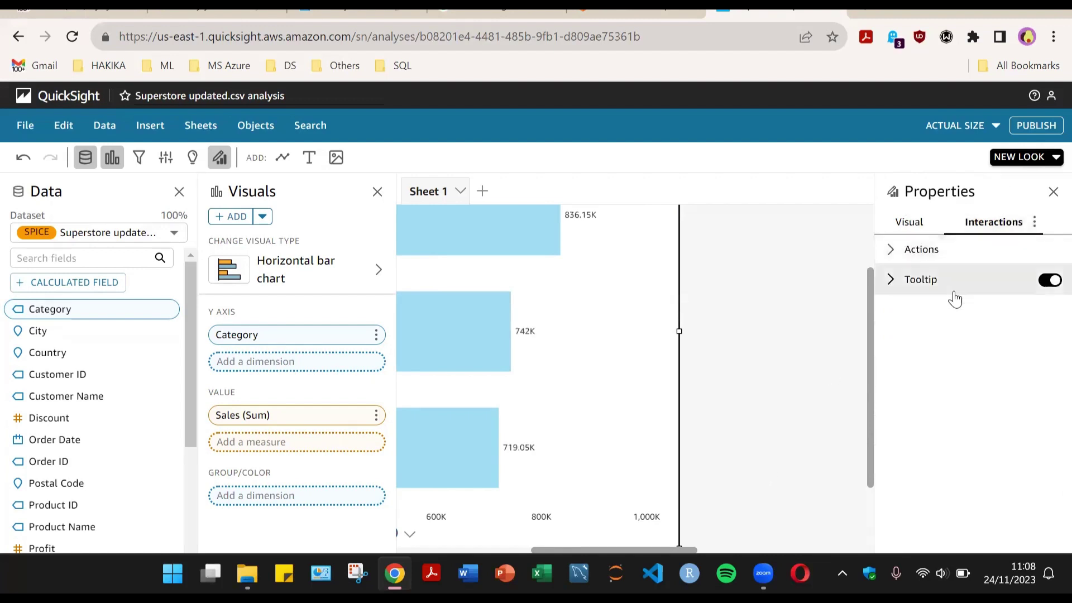
left_click(906, 253)
left_click(940, 253)
left_click(942, 253)
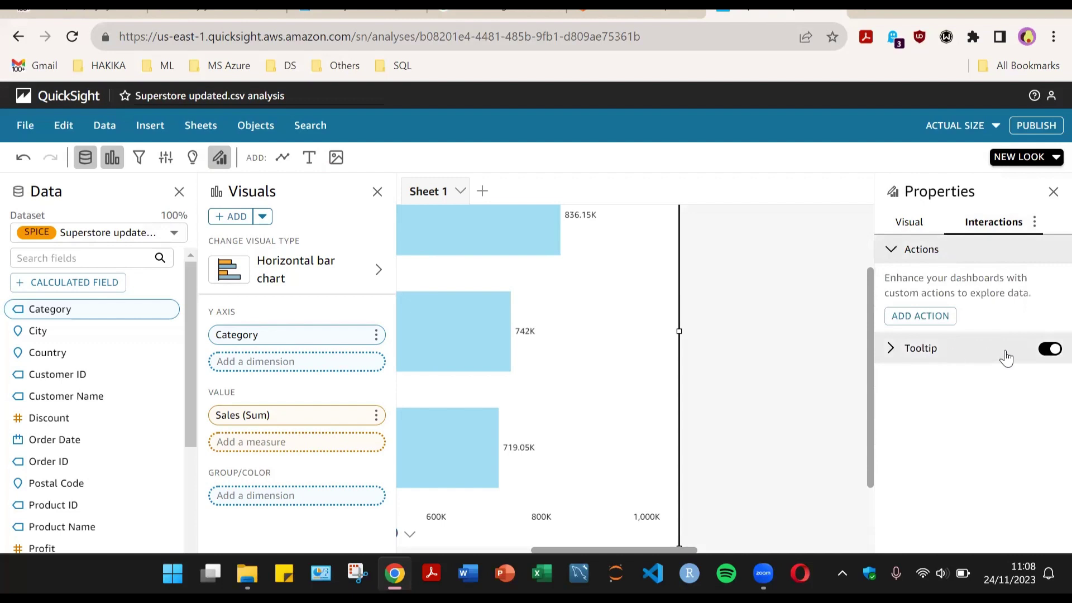
left_click(893, 350)
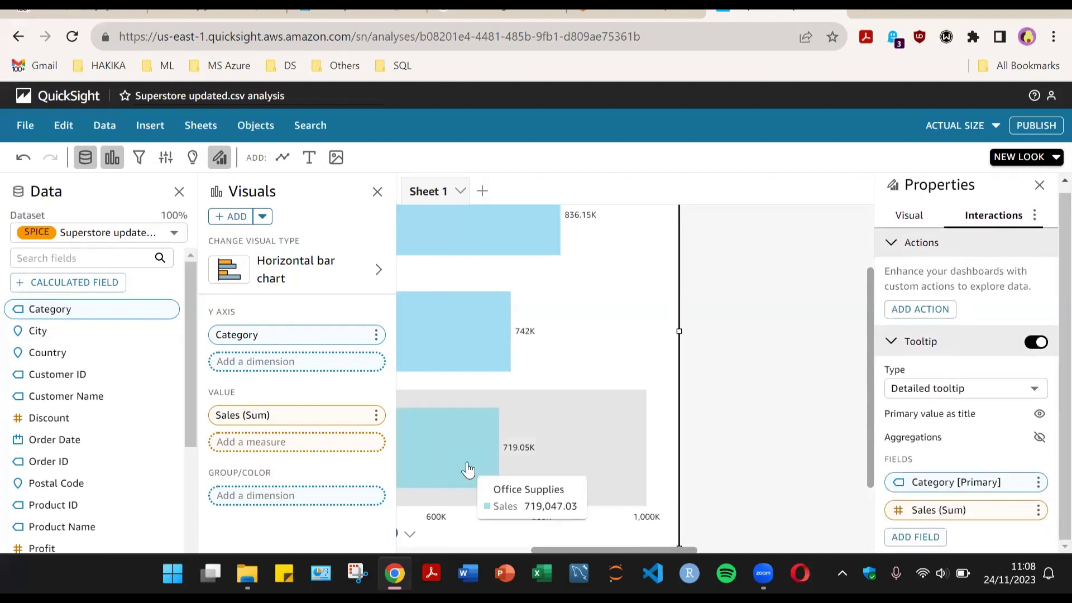
left_click(1039, 483)
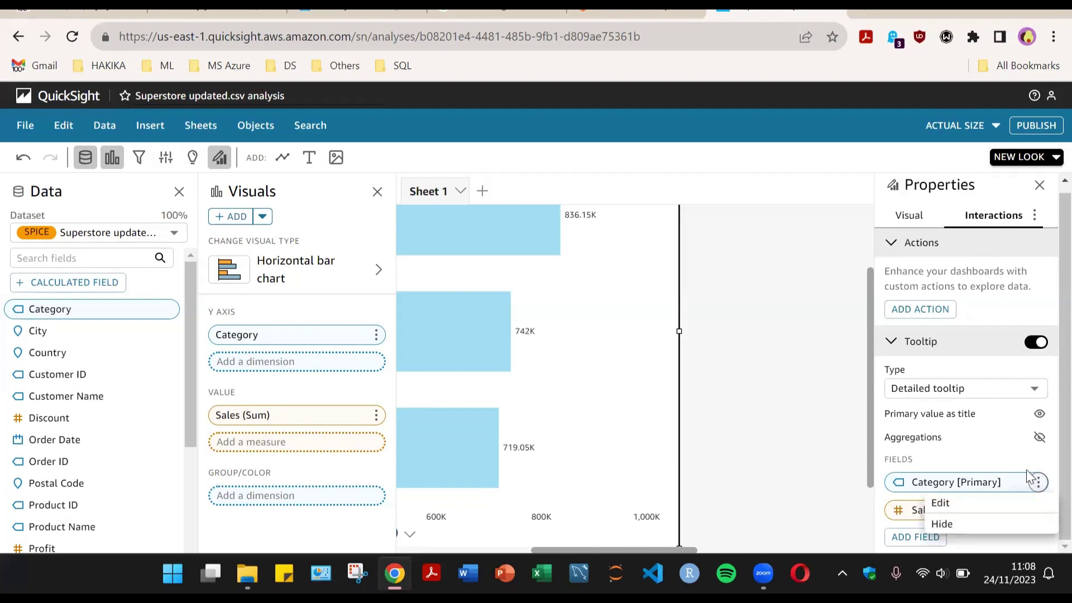
left_click(343, 218)
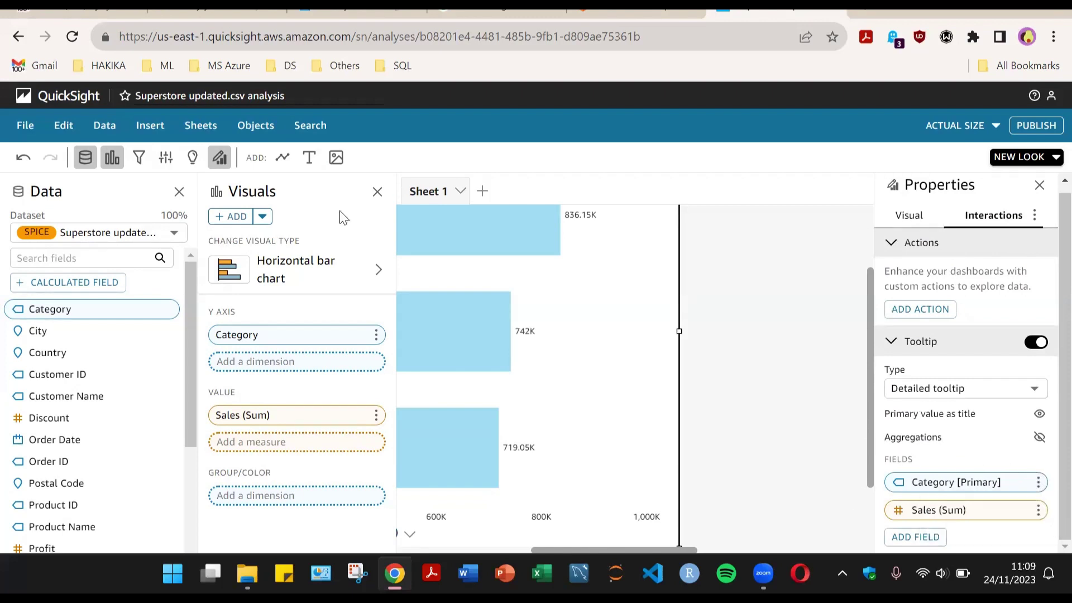
- Close the Visuals pane to give the bar chart more room on the sheet
left_click(375, 193)
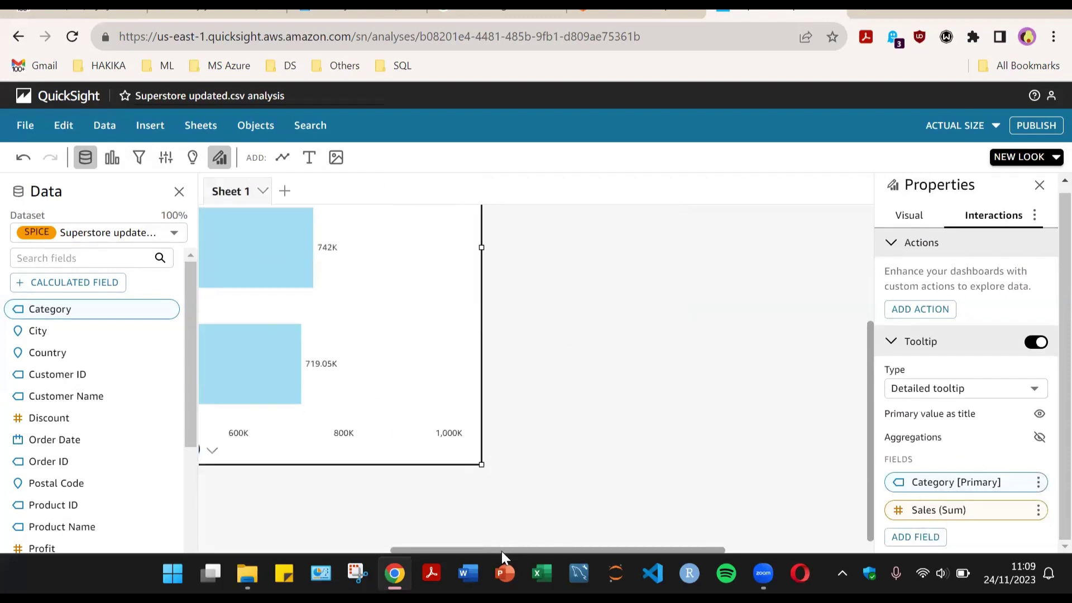
left_click_drag(501, 551, 338, 550)
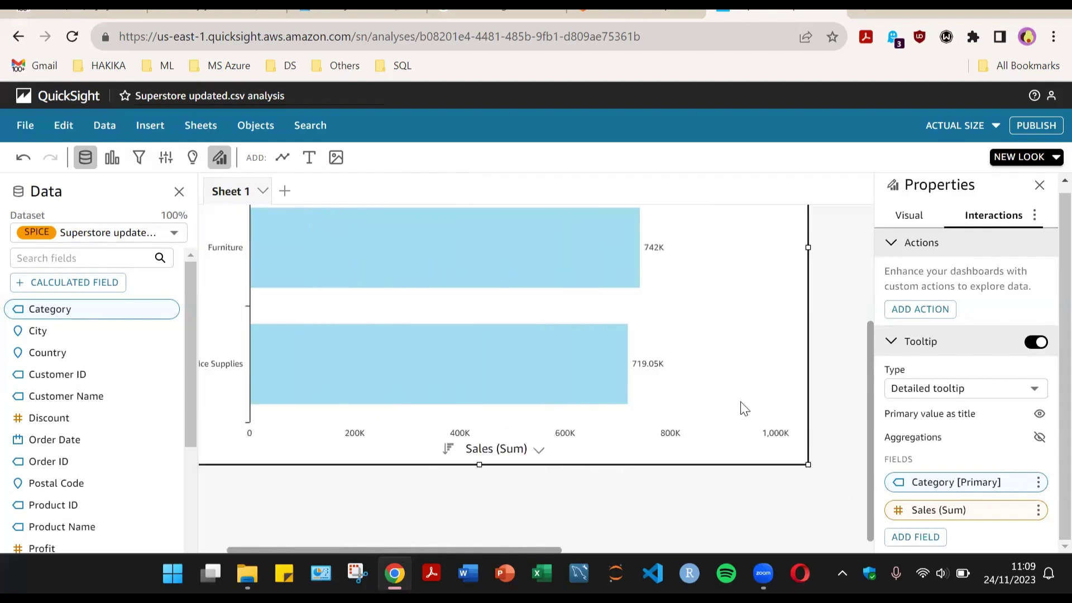
- Shrink the Sales by Category bar chart to a compact size at the start of the sheet
left_click_drag(808, 464, 521, 268)
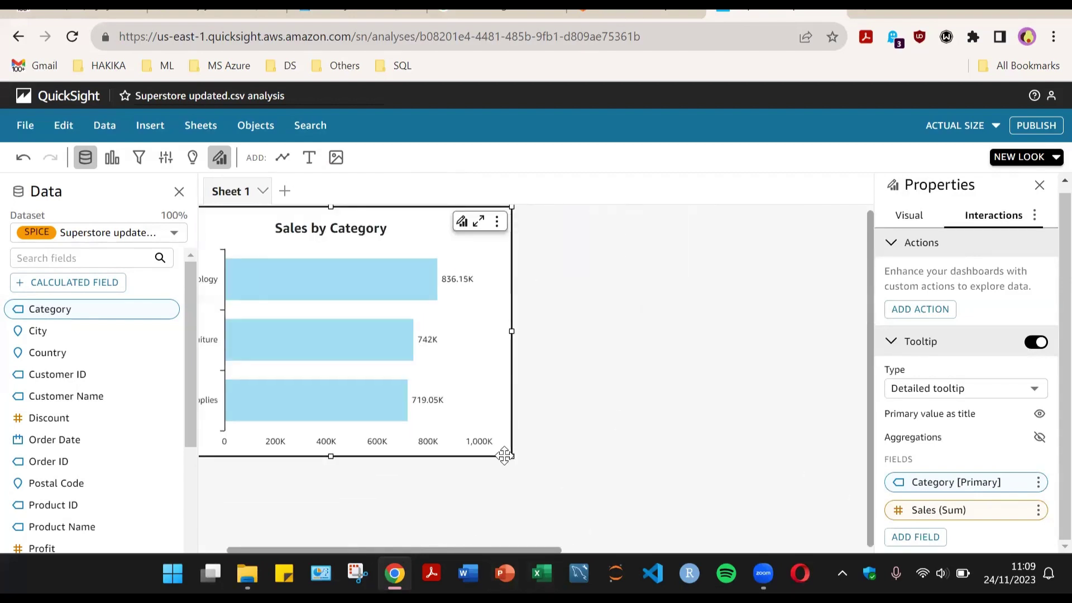
left_click_drag(515, 548, 392, 548)
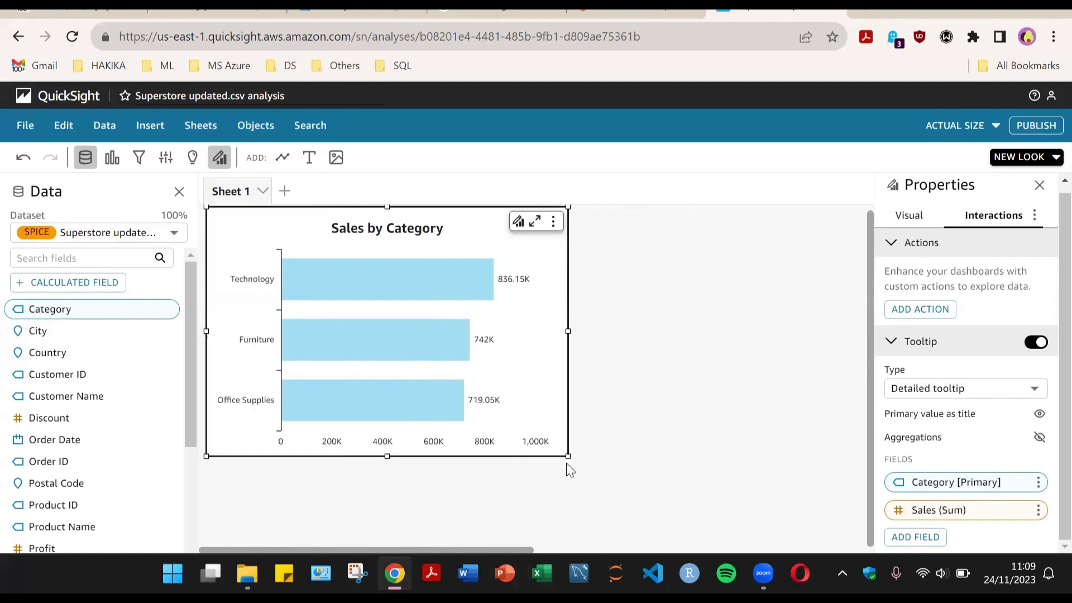
mouse_move(569, 459)
left_mouse_down()
mouse_move(580, 477)
mouse_move(562, 444)
mouse_move(519, 488)
mouse_move(522, 524)
mouse_move(569, 456)
left_mouse_up()
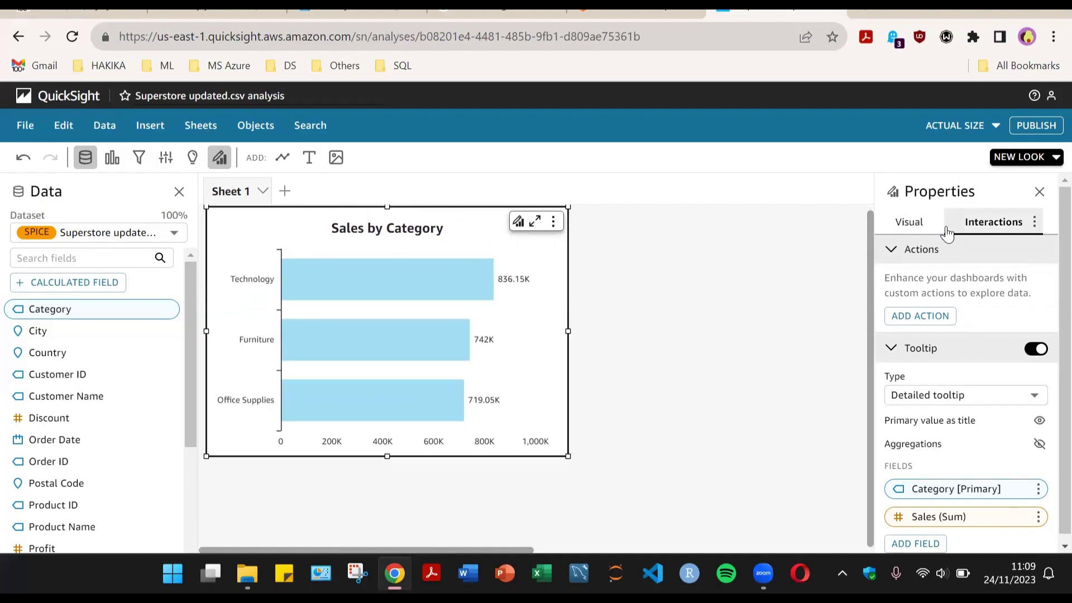
left_click(929, 229)
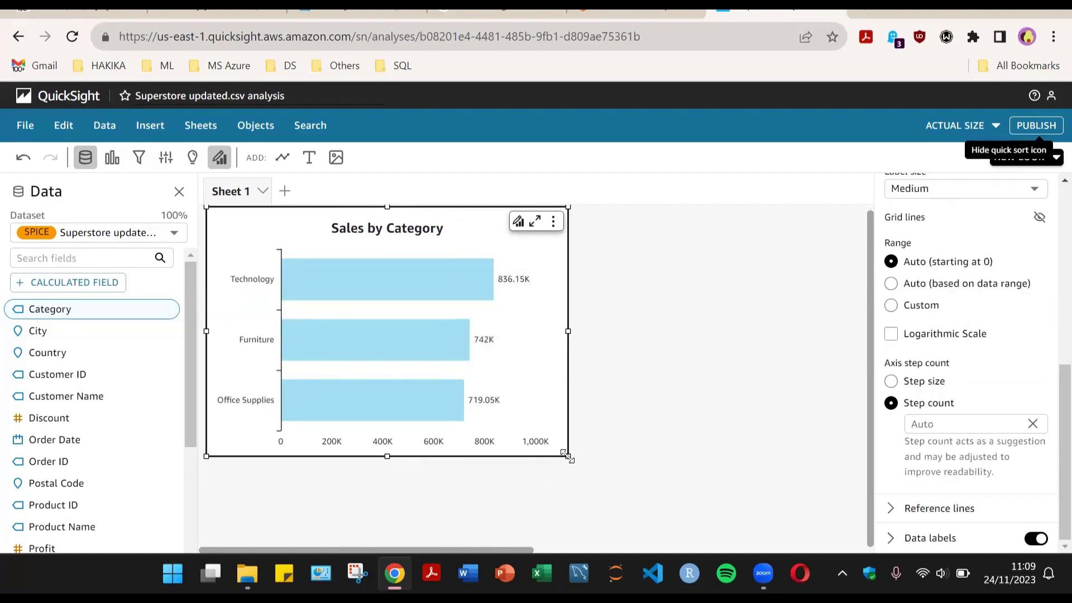
left_click_drag(568, 456, 495, 456)
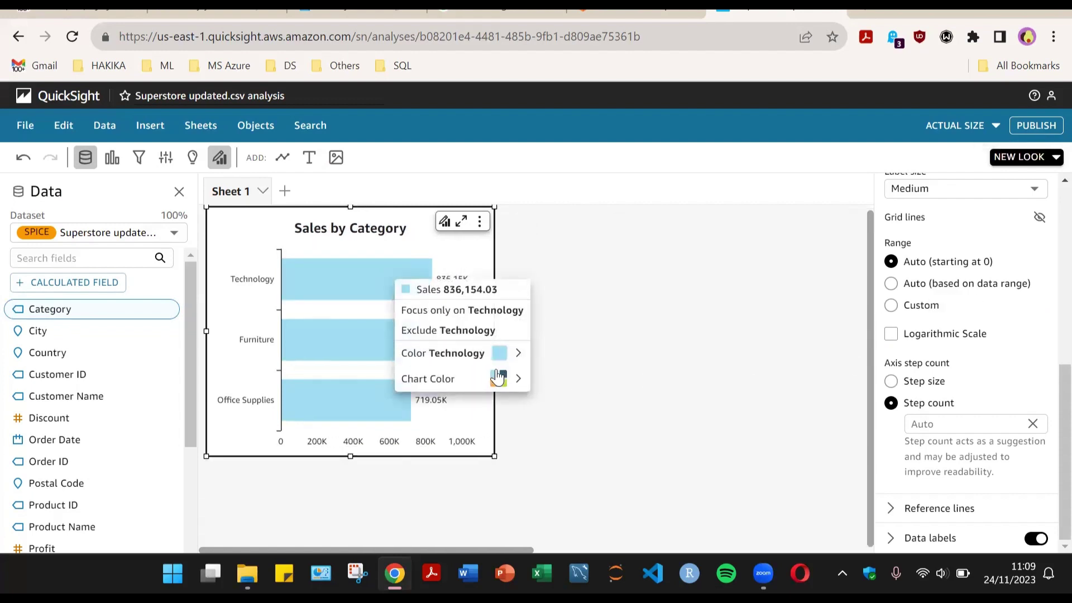
- Color the Technology bar green in the Sales by Category chart
mouse_move(469, 359)
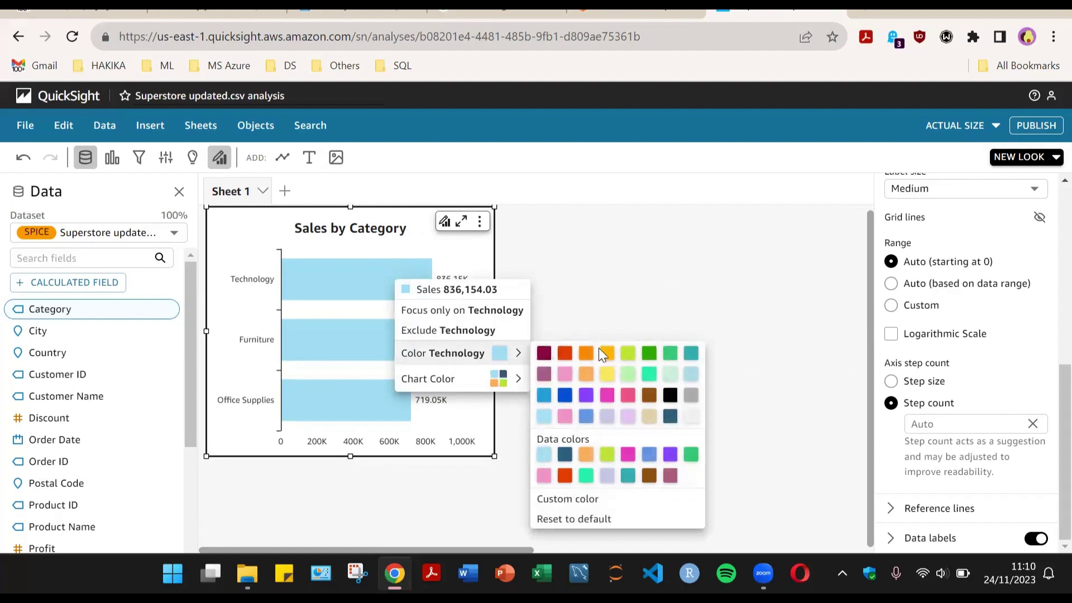
left_click(360, 280)
left_click(366, 280)
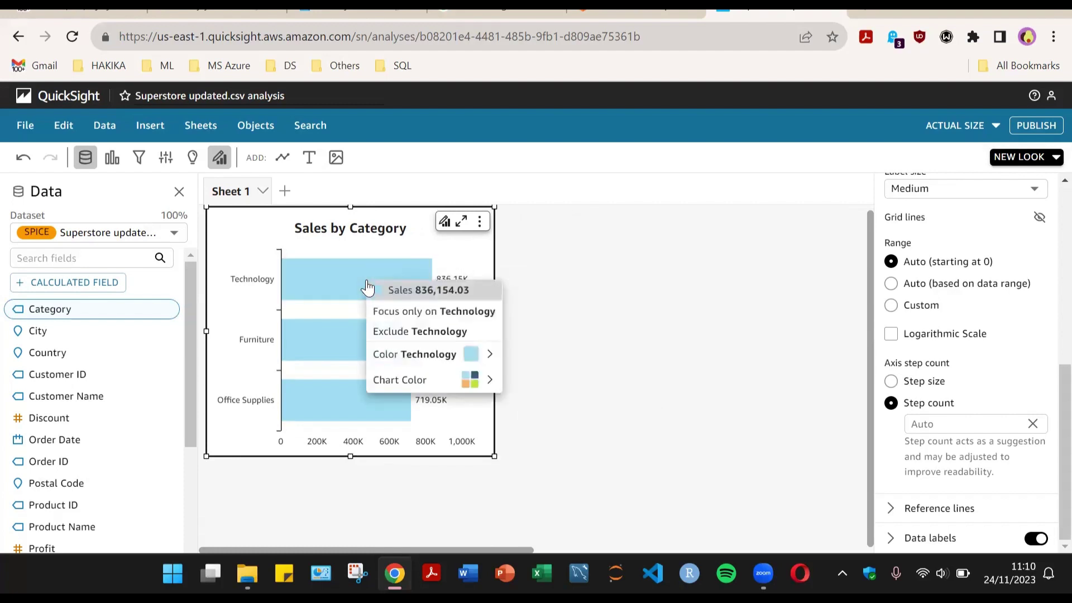
mouse_move(491, 360)
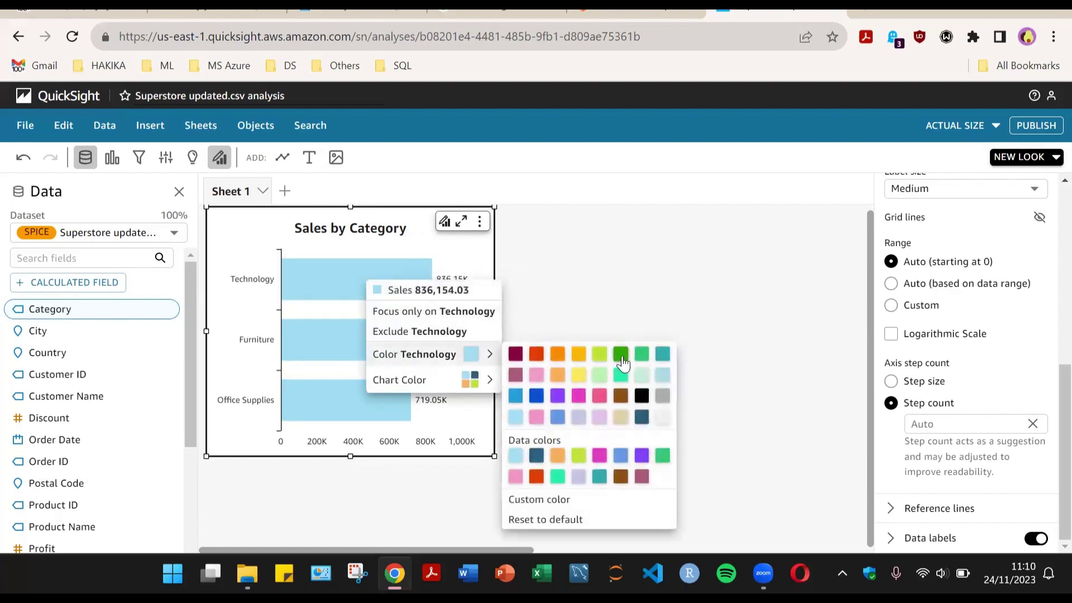
- Set the overall chart color of the Sales by Category chart to medium blue
left_click(359, 334)
right_click(368, 335)
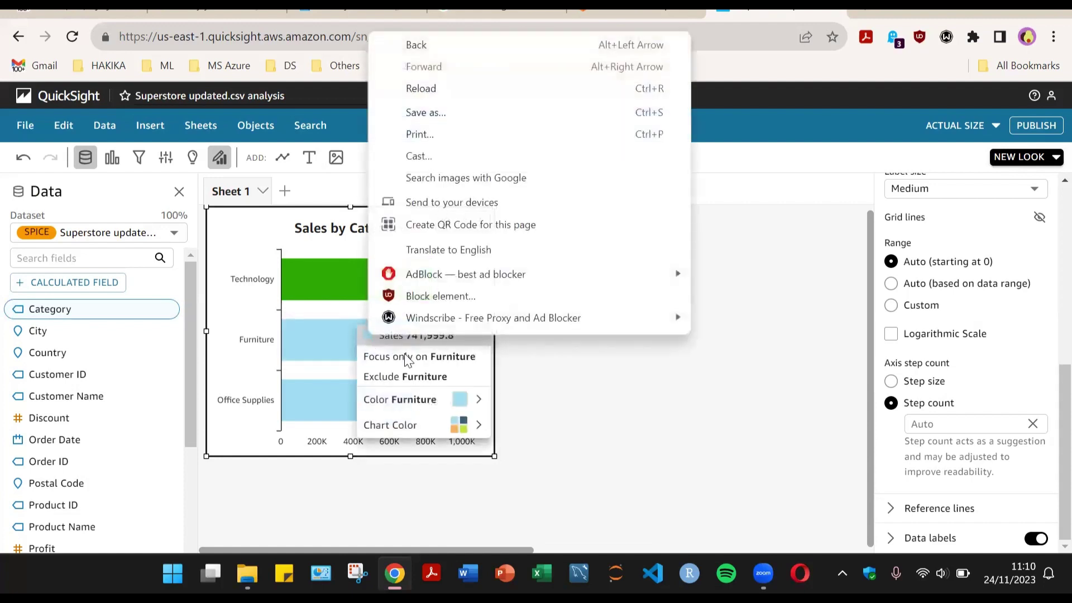
left_click(479, 394)
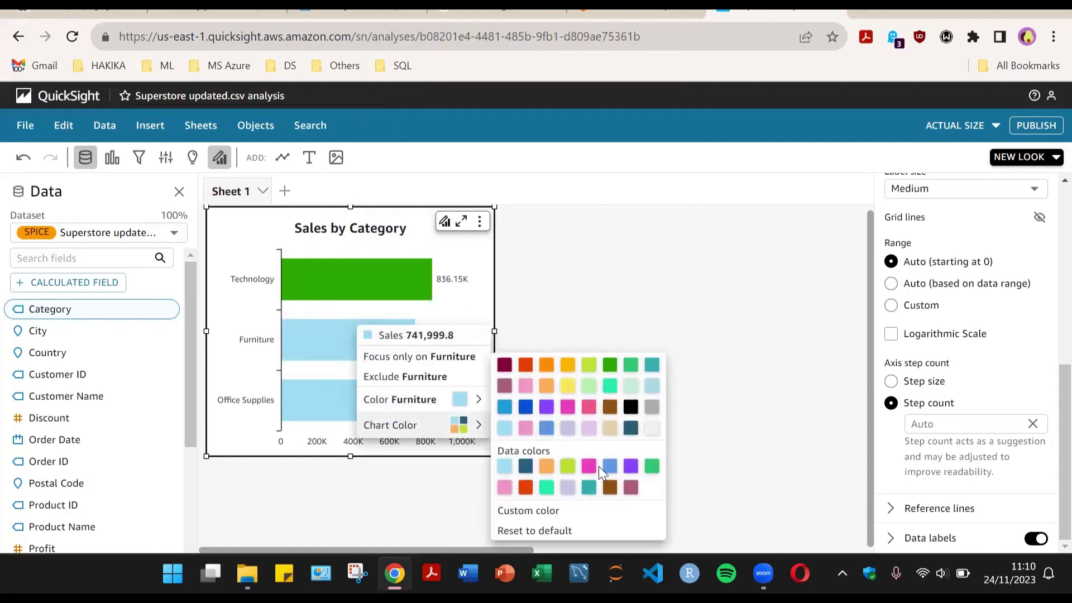
left_click(609, 466)
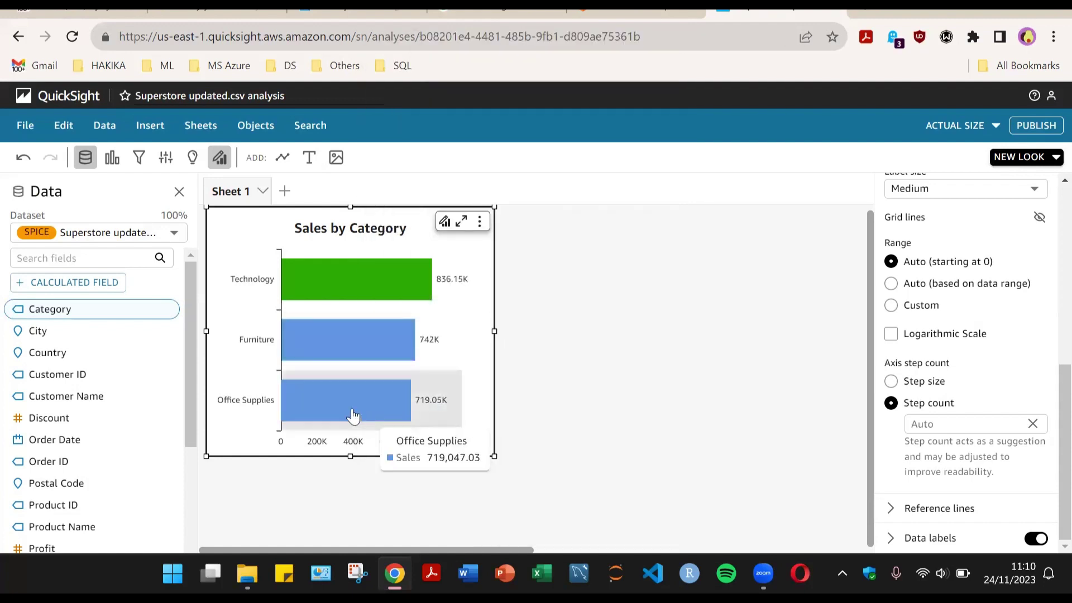
- Color the Furniture bar pink, deselect the chart and close its properties
left_click(386, 343)
left_click(388, 345)
left_click(389, 349)
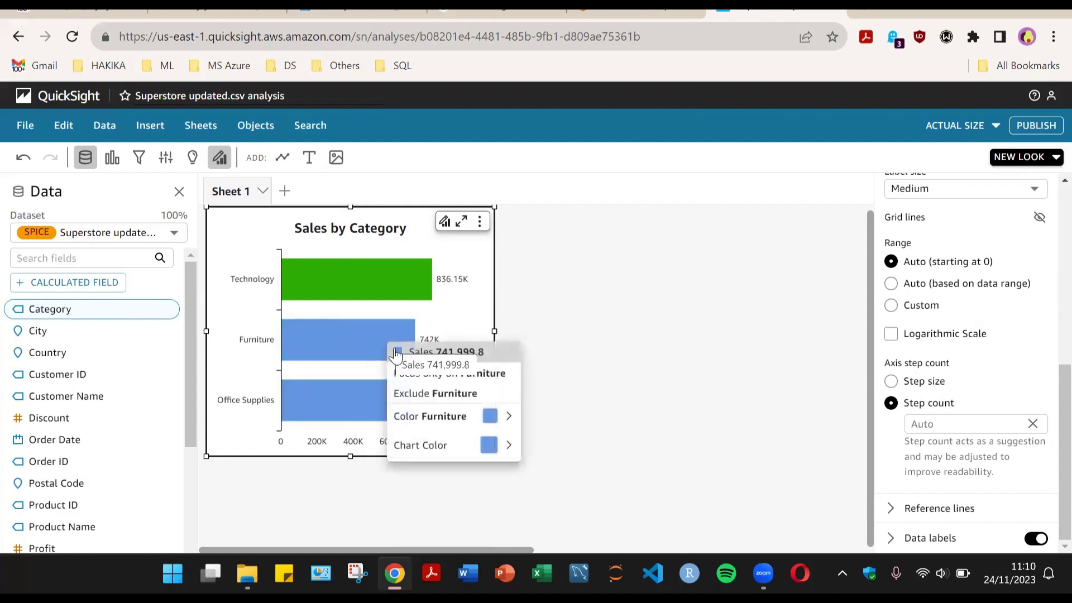
left_click(492, 416)
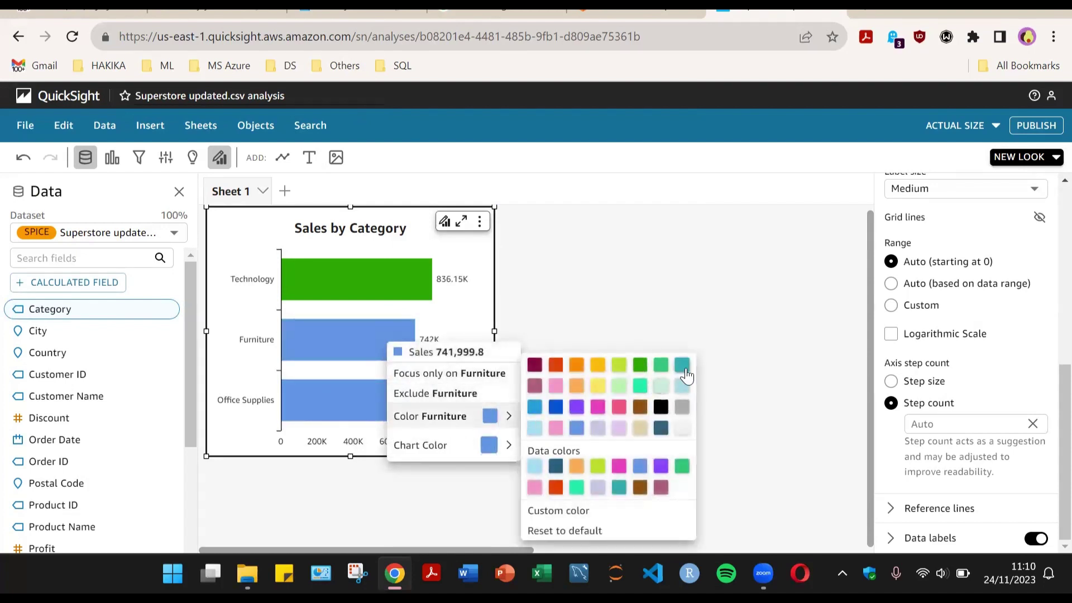
left_click(556, 385)
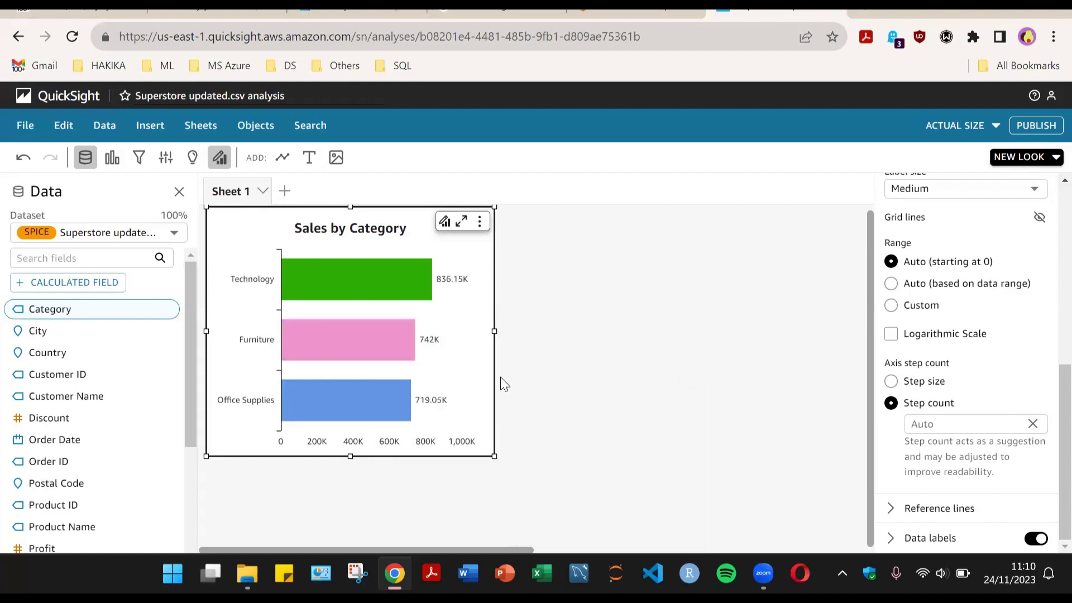
left_click(524, 380)
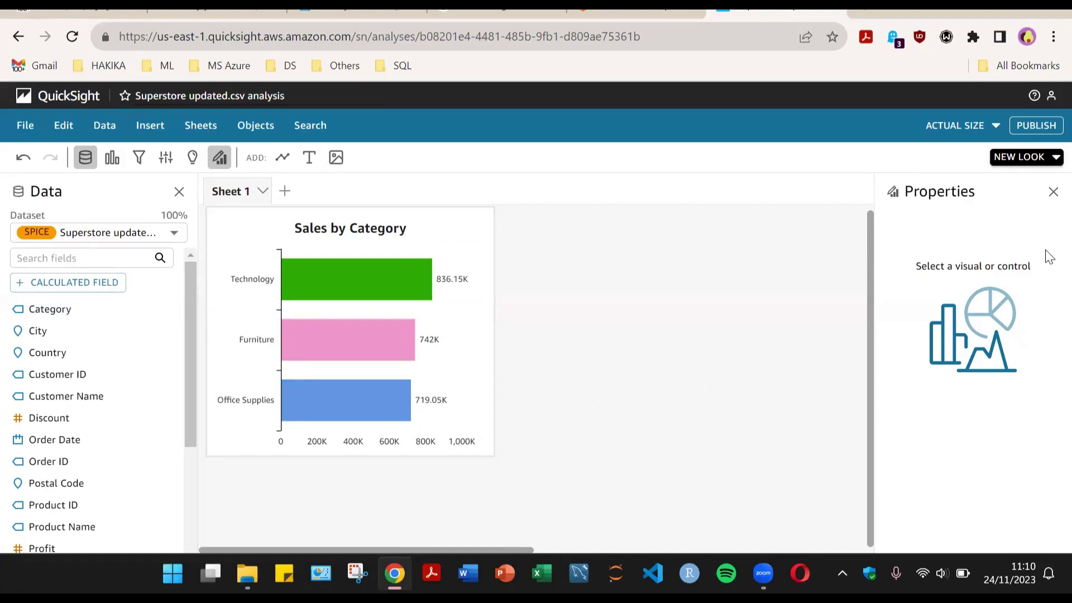
left_click(1050, 199)
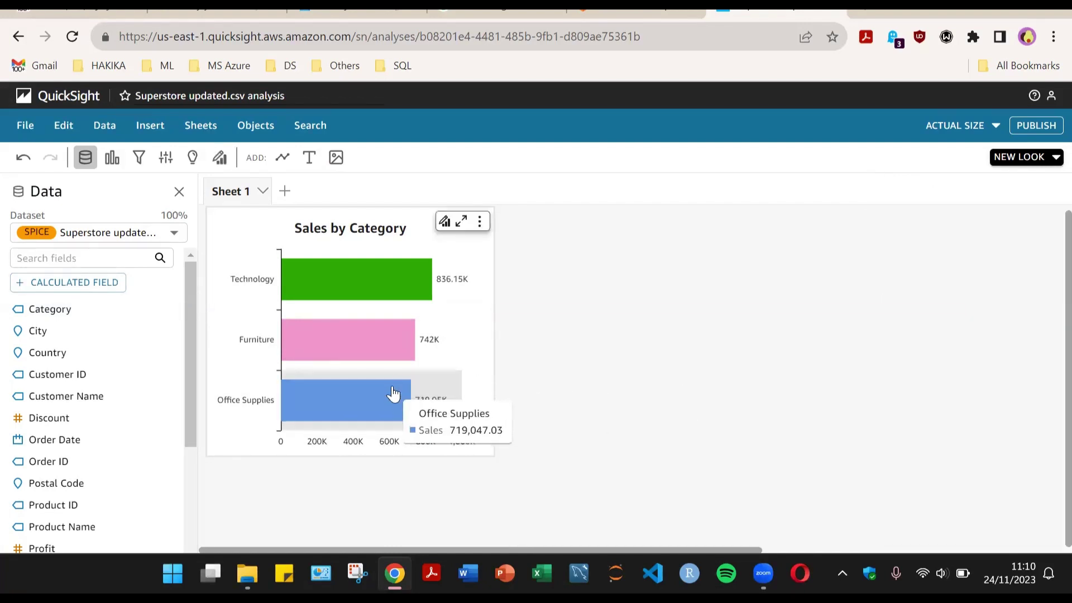
- Add a donut chart to the sheet and group it by Segment
left_click(114, 158)
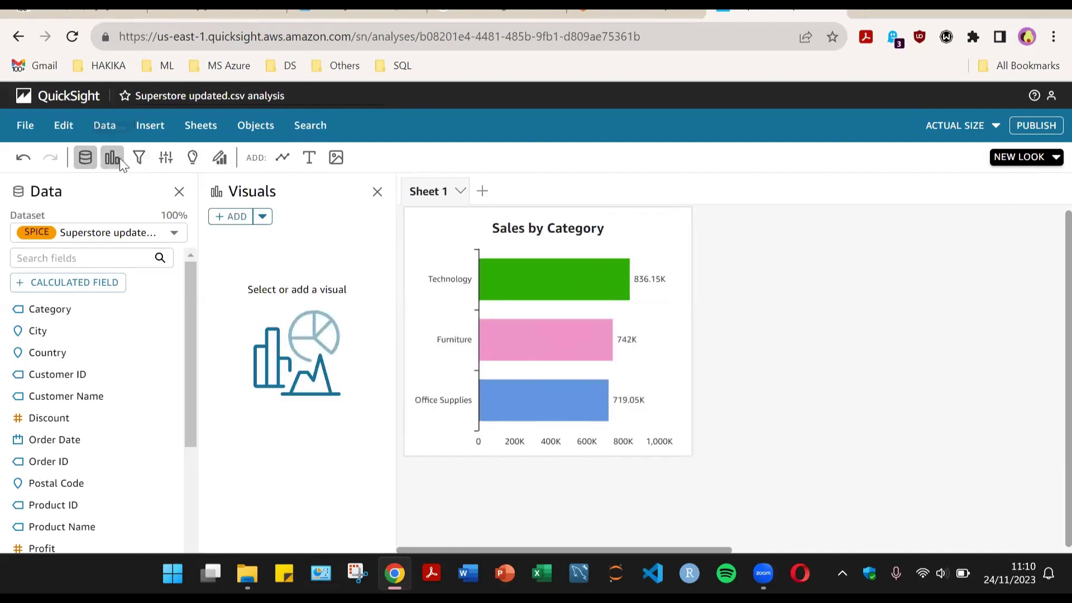
left_click(262, 217)
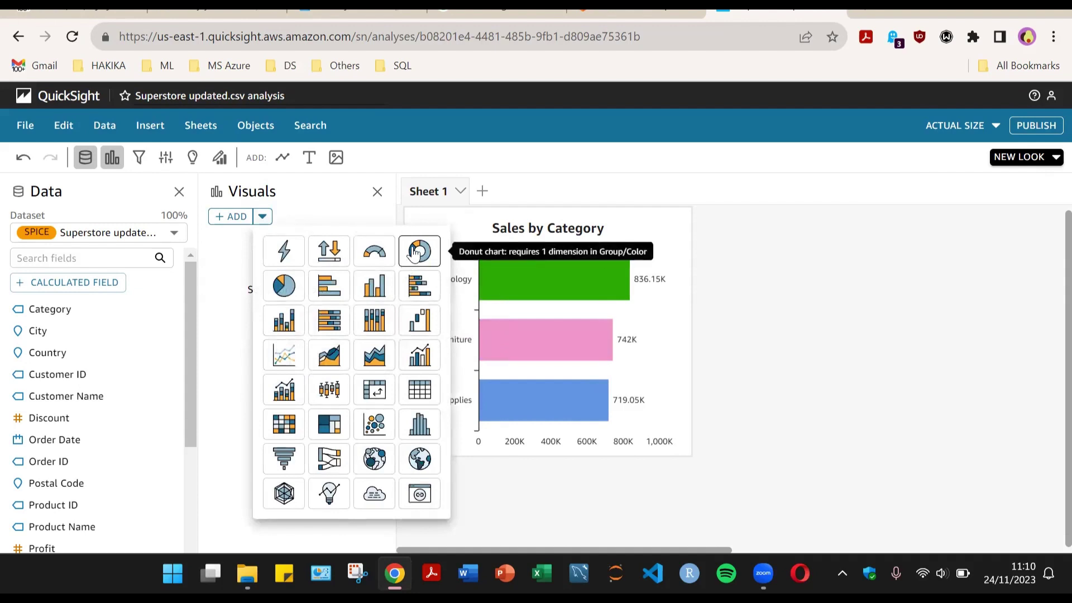
left_click(414, 253)
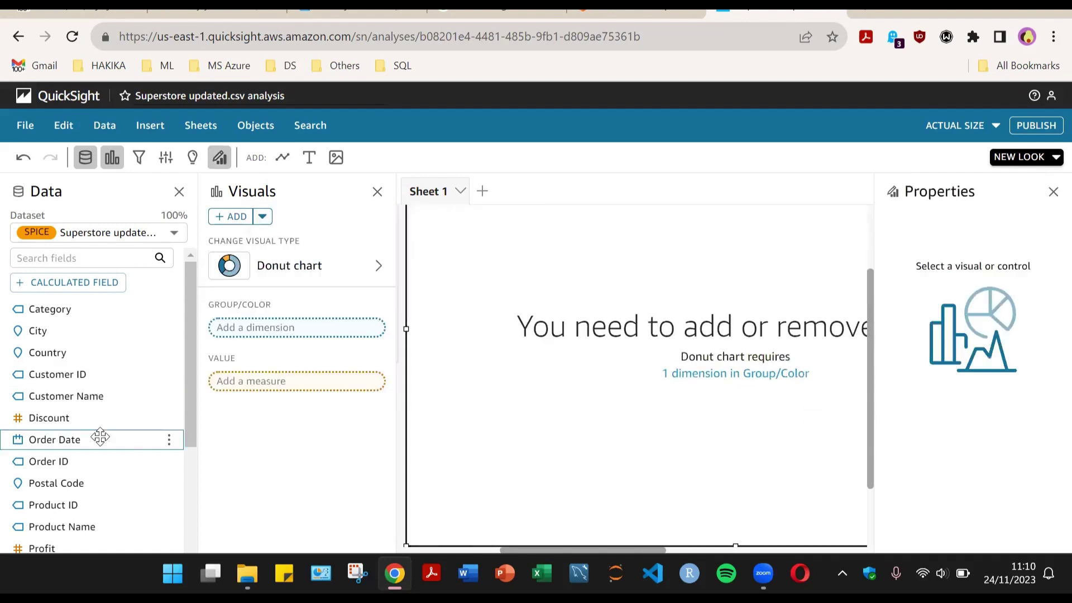
scroll(101, 437, "down", 4)
left_click_drag(39, 424, 272, 333)
- Use Sales as the value measure of the donut chart
scroll(78, 357, "up", 4)
scroll(78, 363, "down", 4)
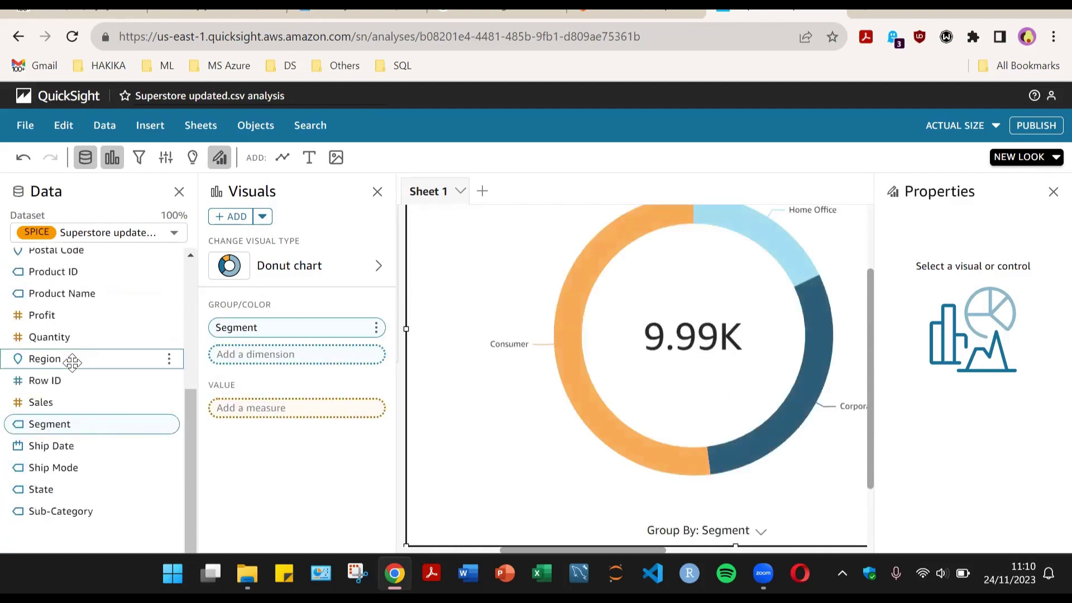
left_click(82, 402)
left_click_drag(76, 402, 276, 439)
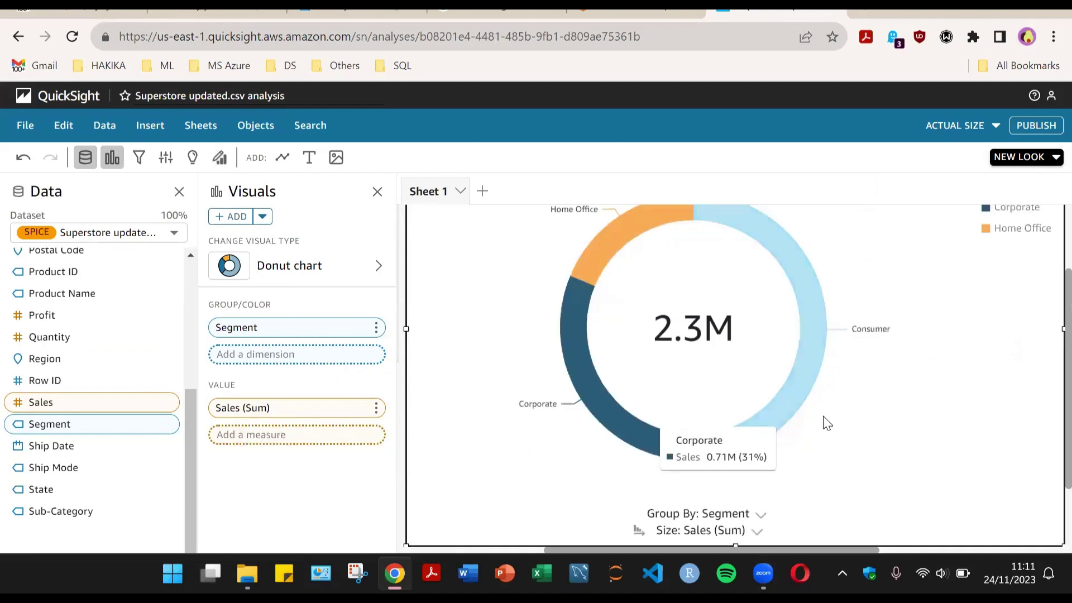
- Examine the whole donut chart, including its segment tooltips, total, legend and field labels
scroll(778, 399, "up", 2)
scroll(772, 397, "down", 3)
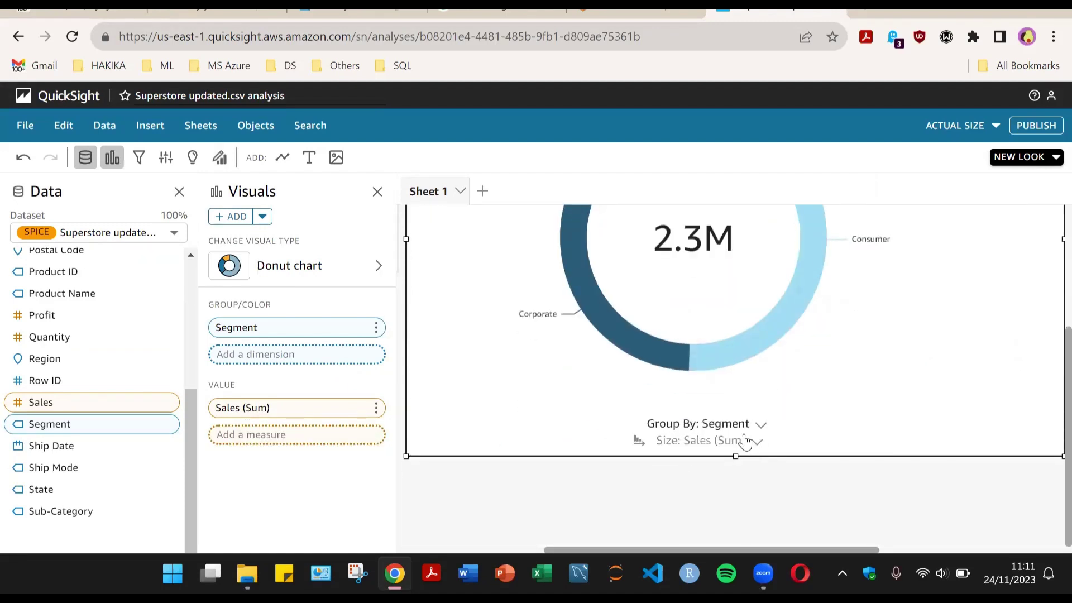
scroll(713, 370, "up", 2)
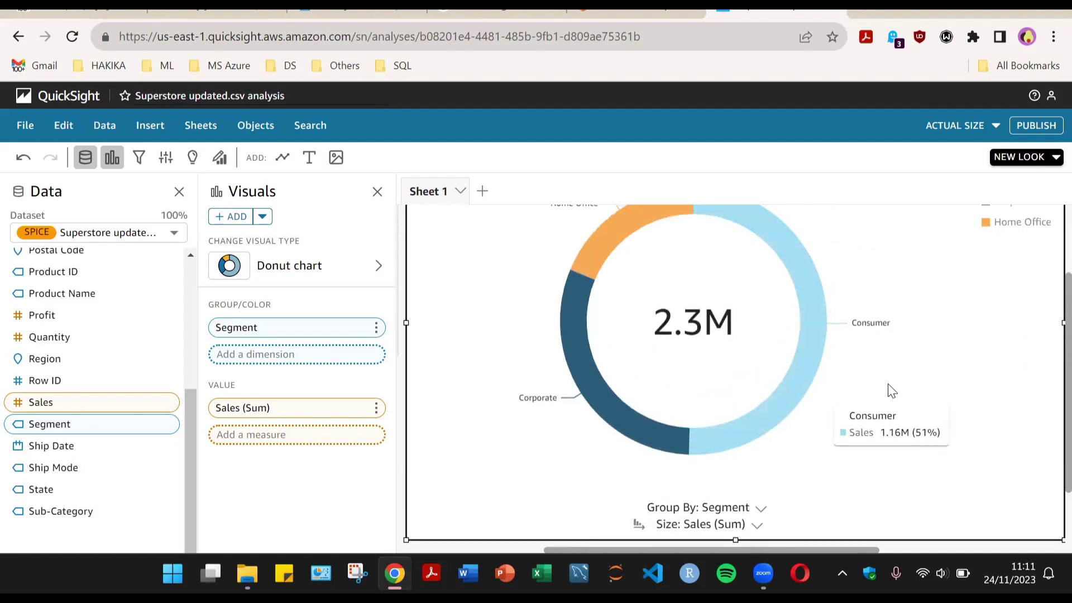
scroll(889, 385, "up", 3)
scroll(894, 381, "down", 3)
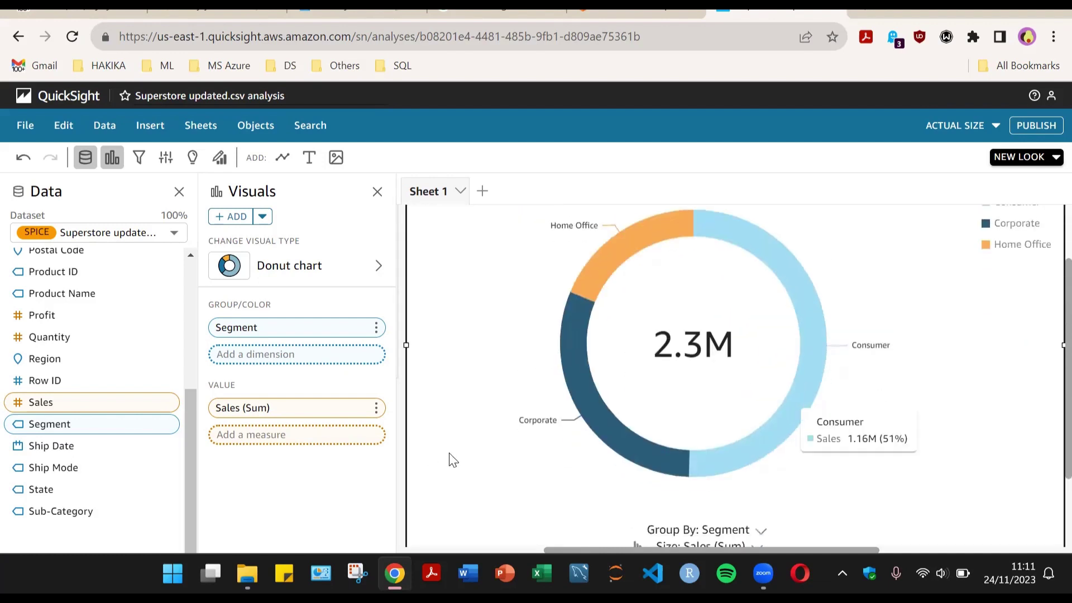
scroll(537, 316, "up", 2)
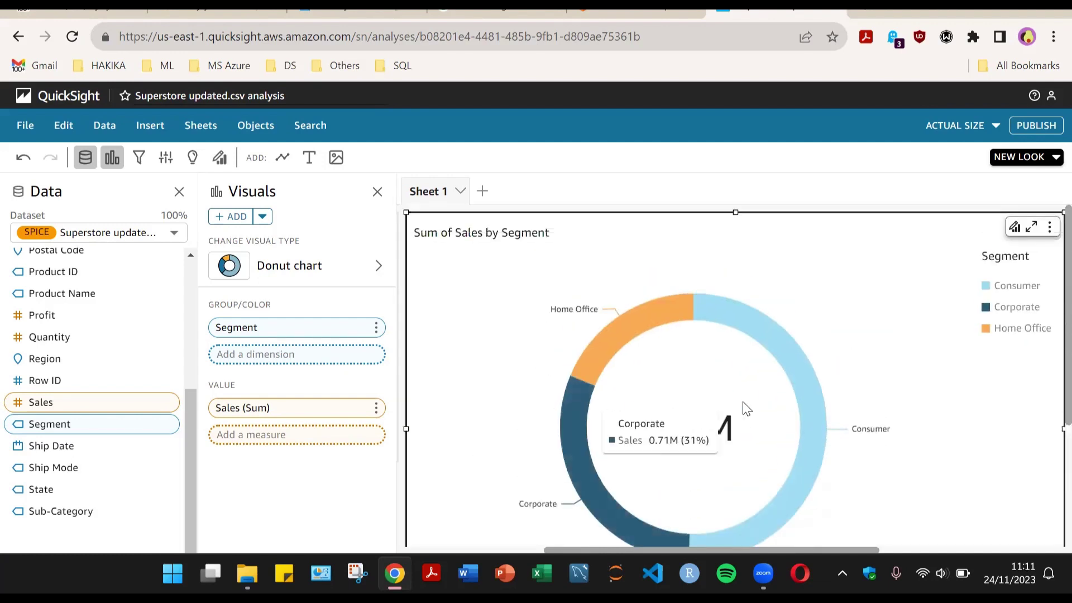
scroll(1045, 244, "down", 3)
scroll(1016, 300, "up", 3)
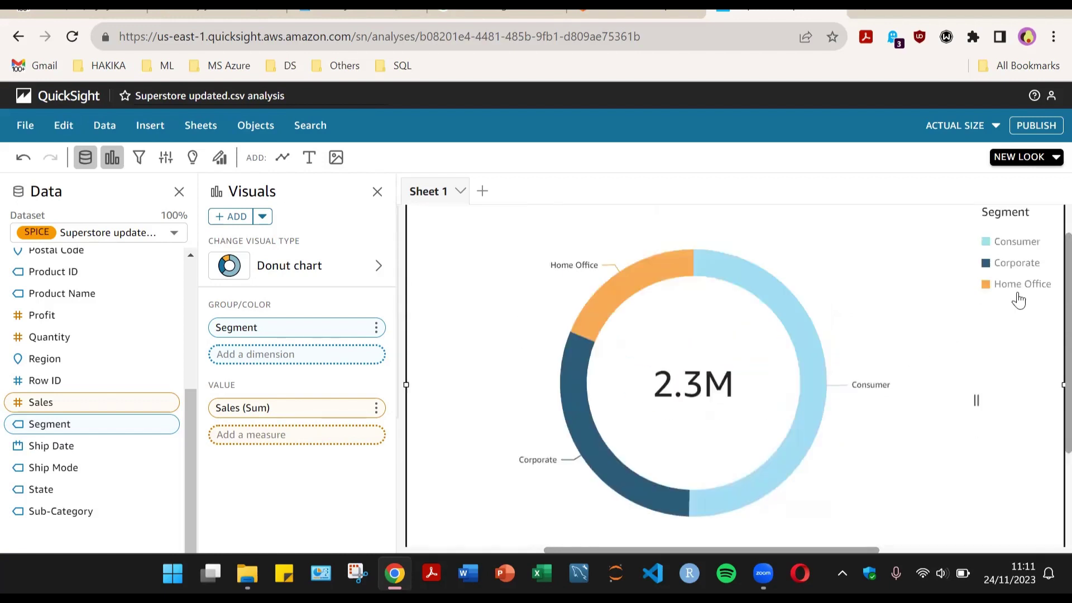
- Change the donut chart's title to "Sales By Segments" in bold, Large, centered text
left_click(218, 162)
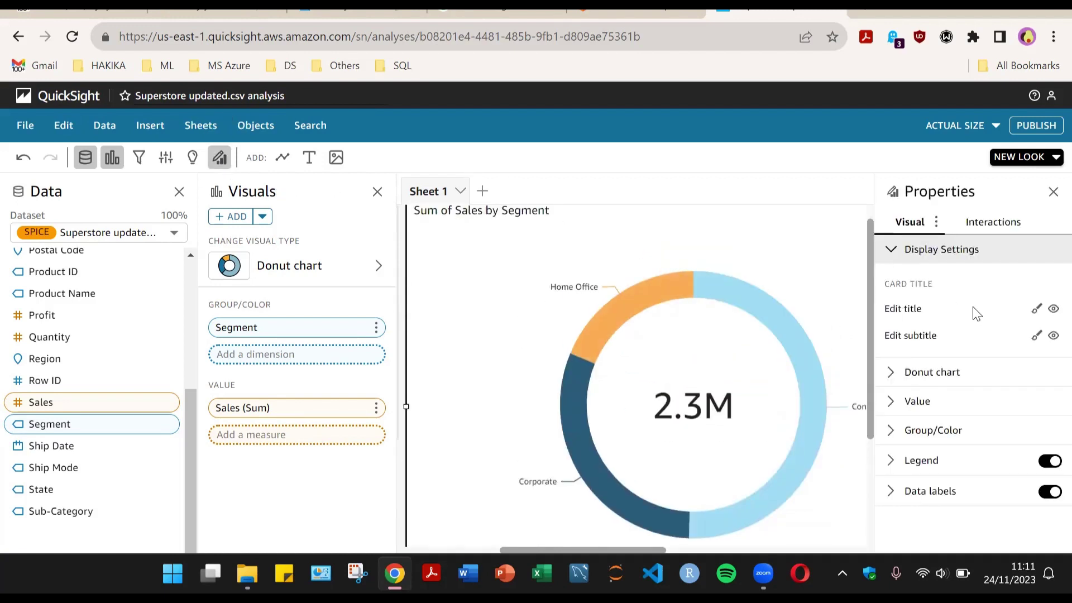
left_click(1036, 310)
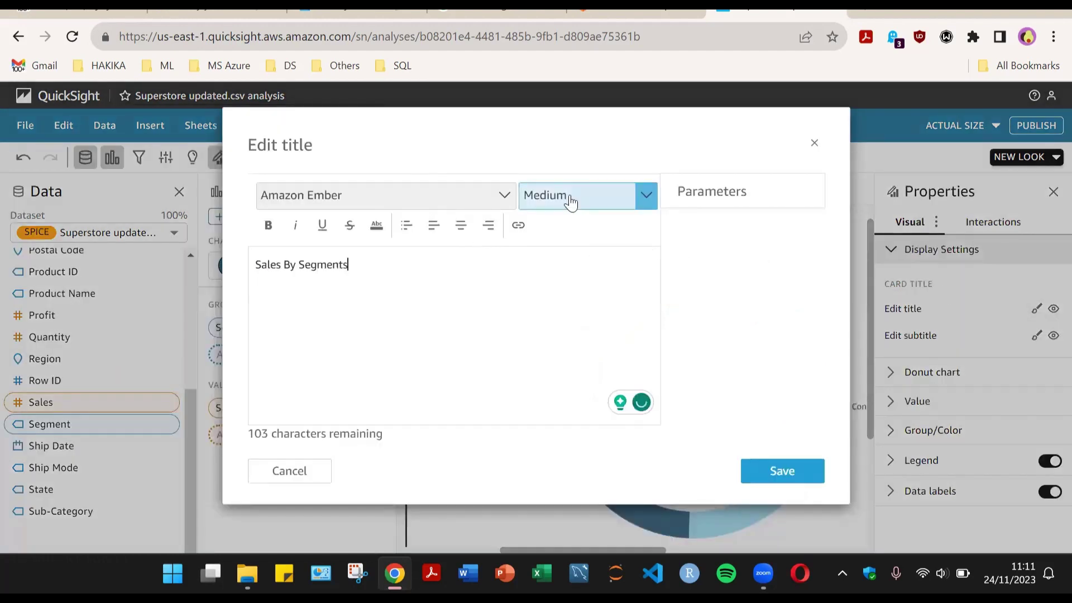
left_click(570, 202)
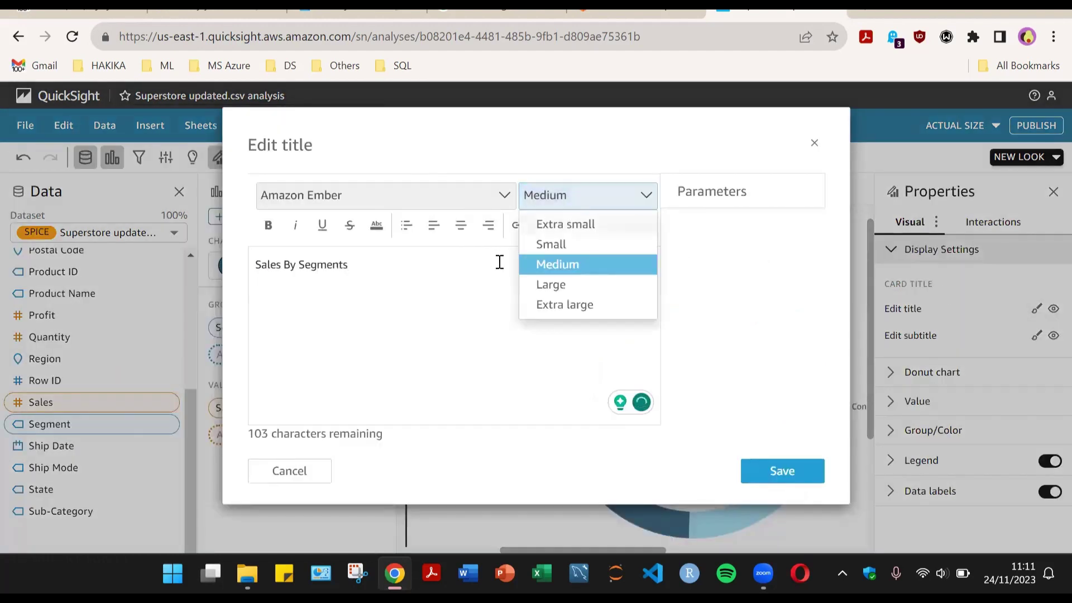
left_click(465, 289)
triple_click(446, 268)
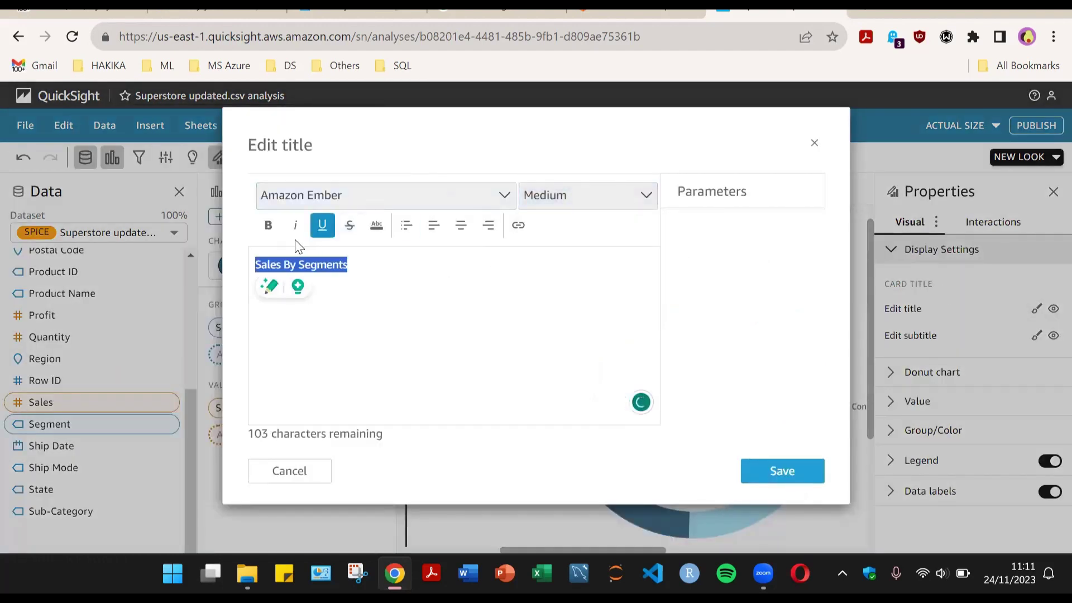
left_click(268, 225)
left_click(598, 202)
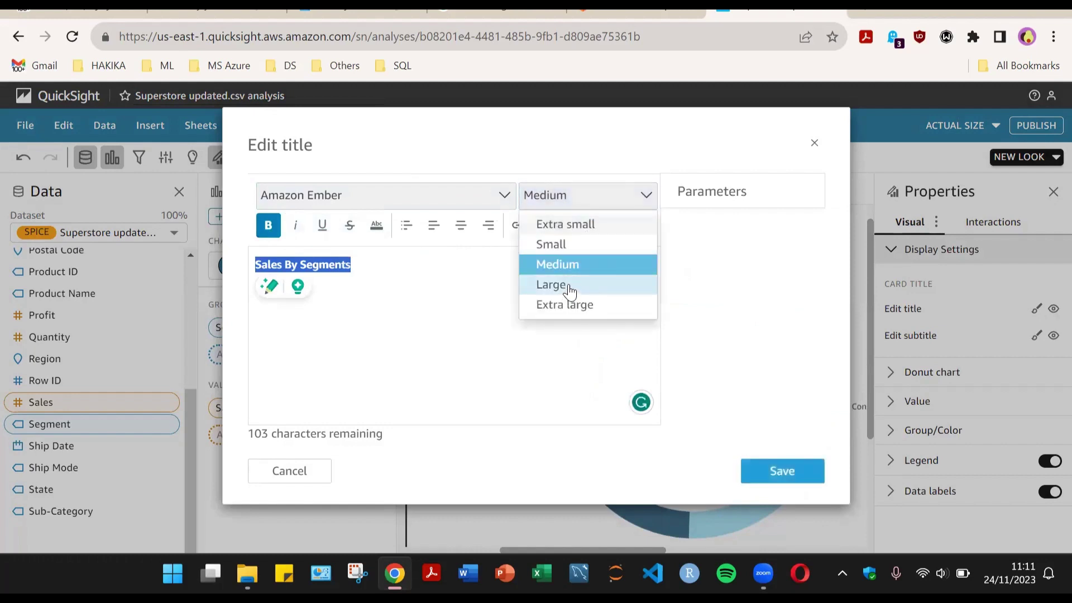
left_click(567, 286)
left_click(460, 226)
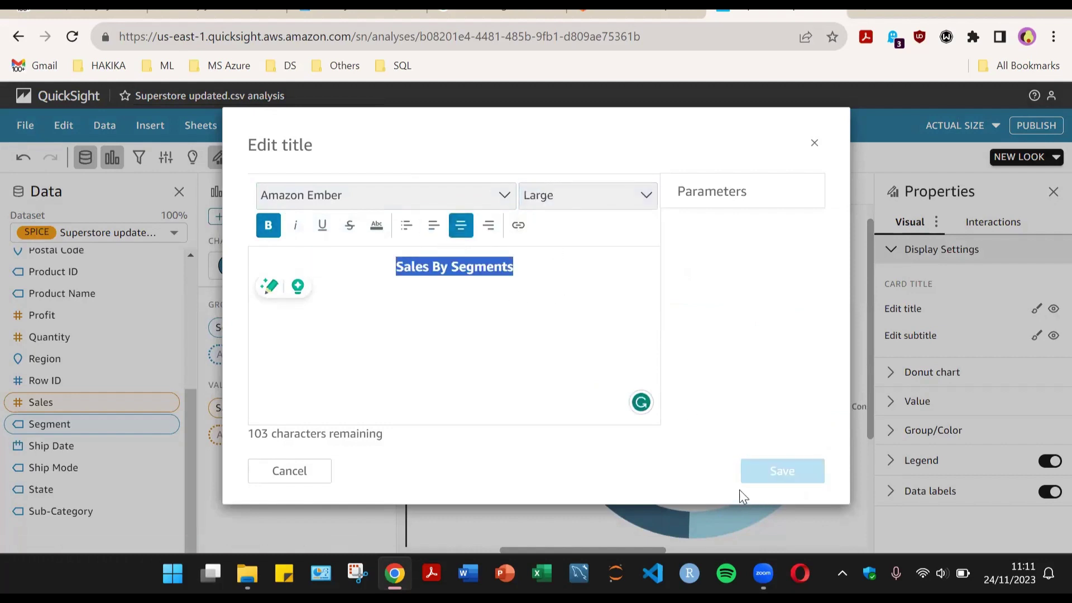
left_click(787, 471)
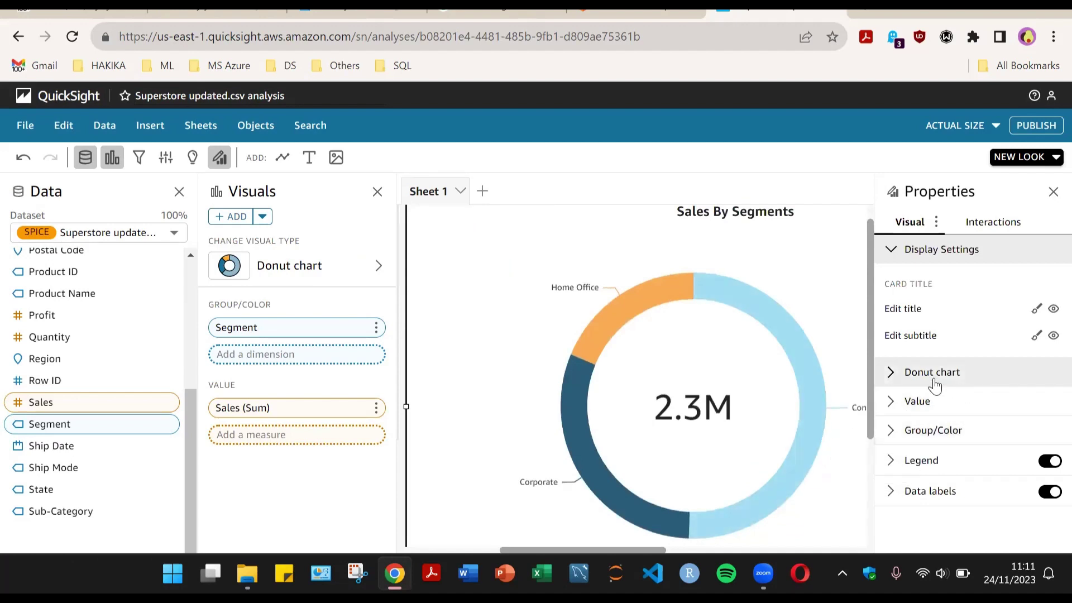
- Set the donut chart's ring size to Large
left_click(904, 378)
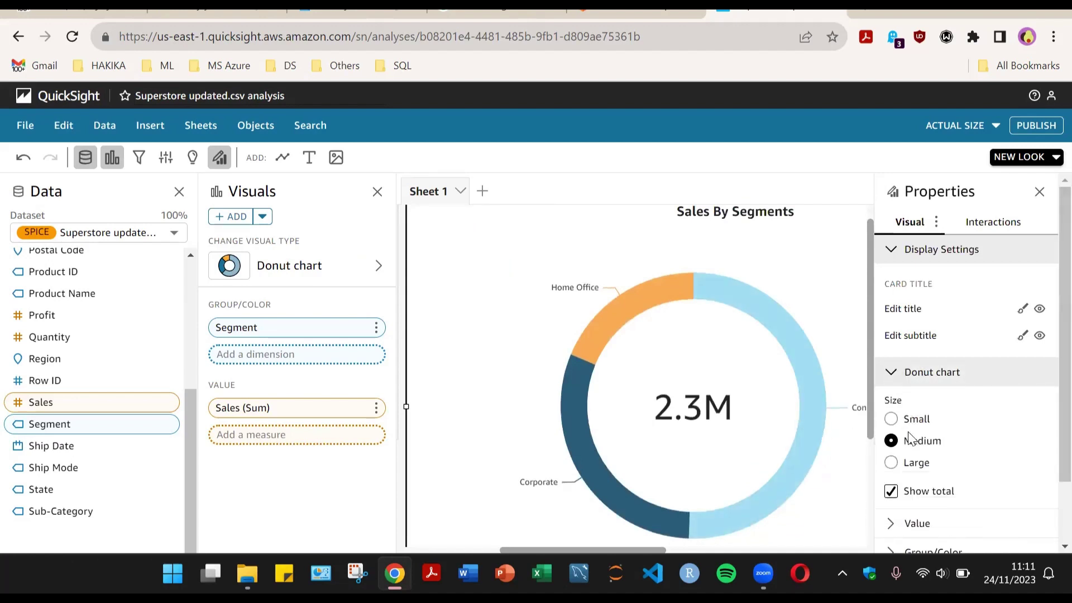
left_click(891, 464)
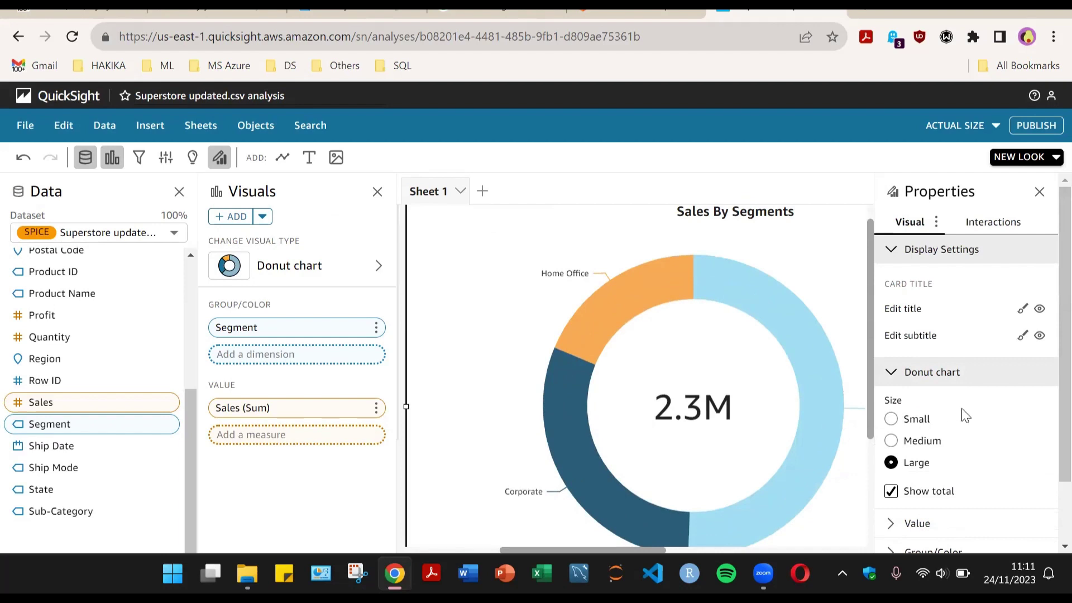
- Hide the total in the centre of the donut chart and show it again
scroll(966, 416, "down", 2)
left_click(892, 423)
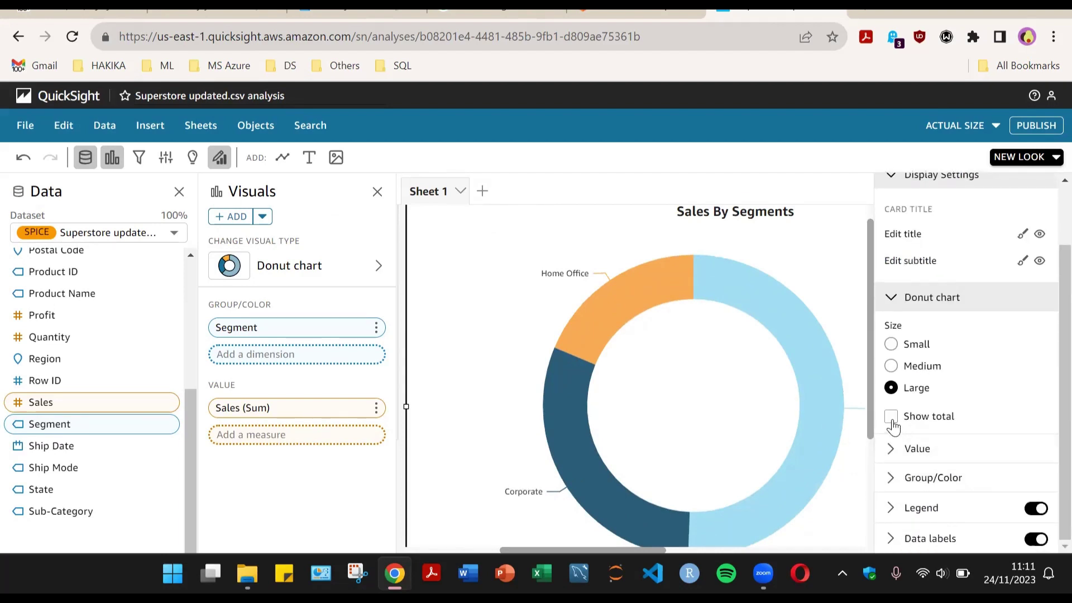
left_click(892, 423)
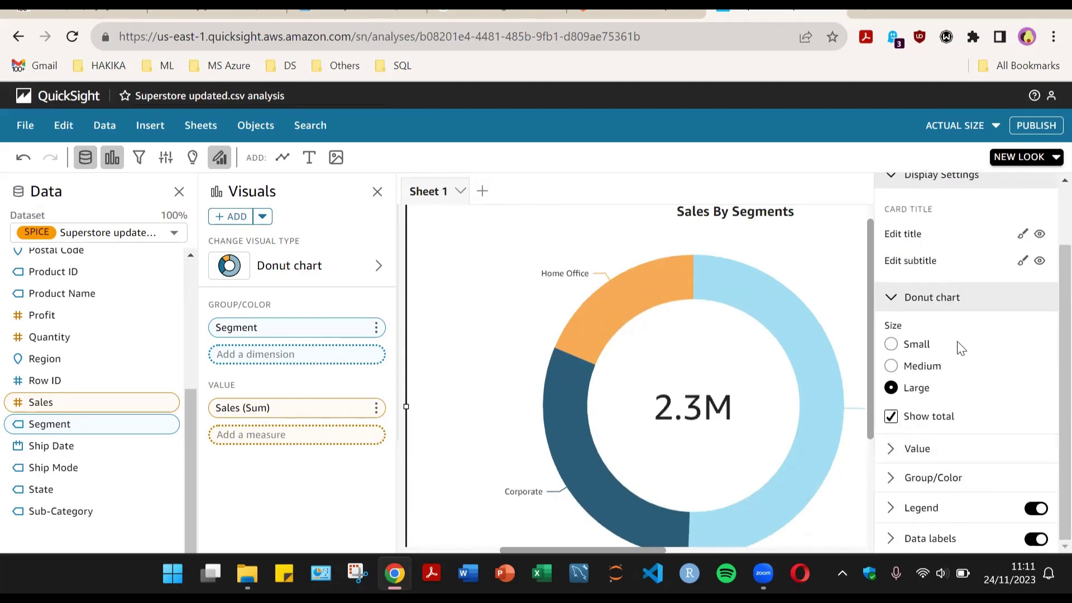
- Hide the donut chart's legend, and turn its data labels off and back on
left_click(906, 301)
left_click(909, 412)
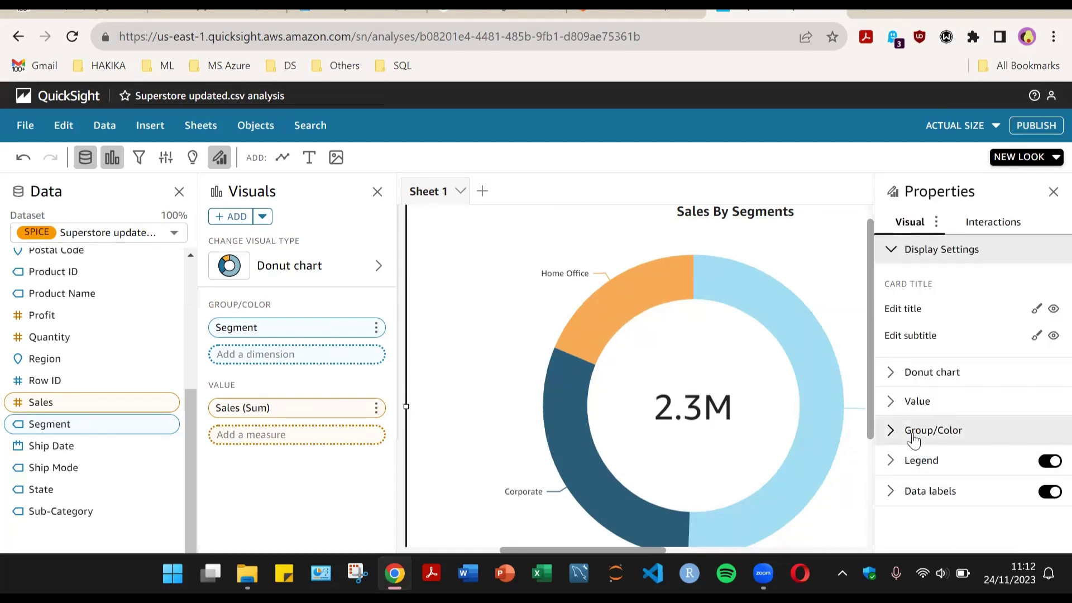
left_click(915, 439)
left_click(941, 442)
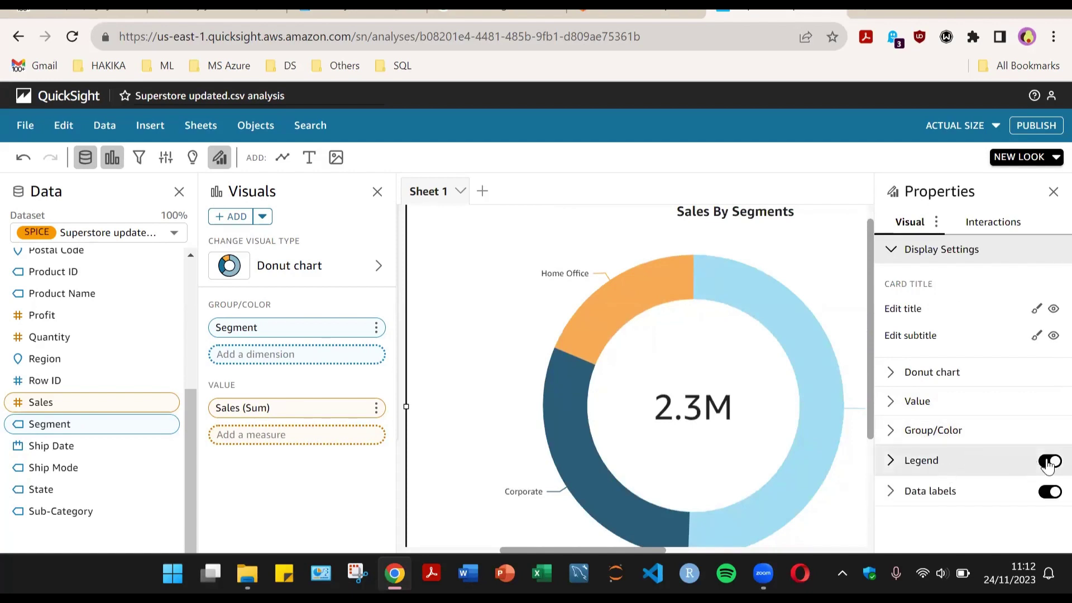
left_click(1048, 462)
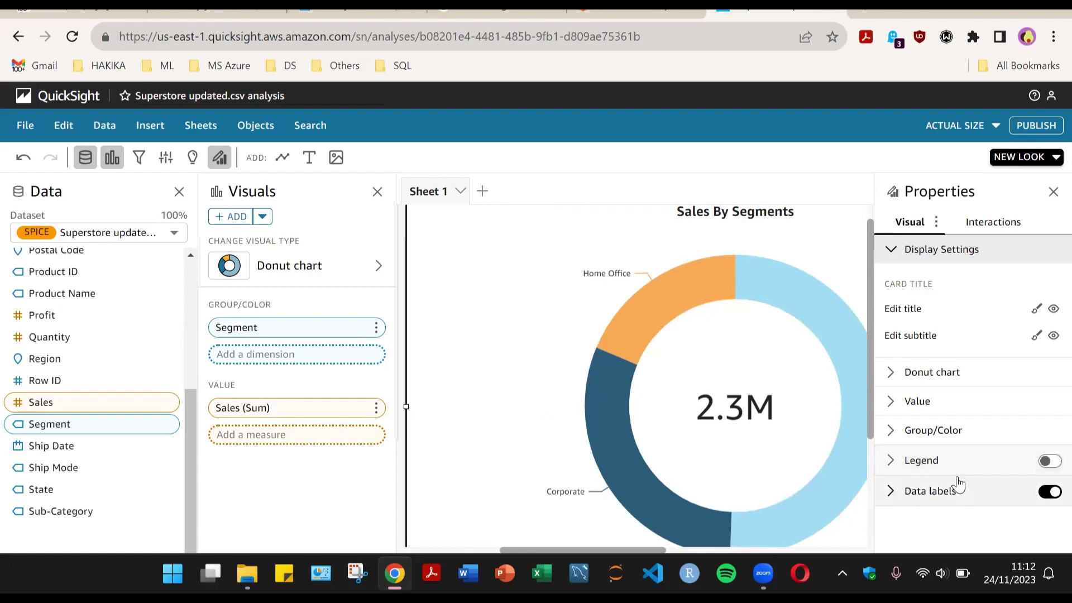
left_click(1052, 492)
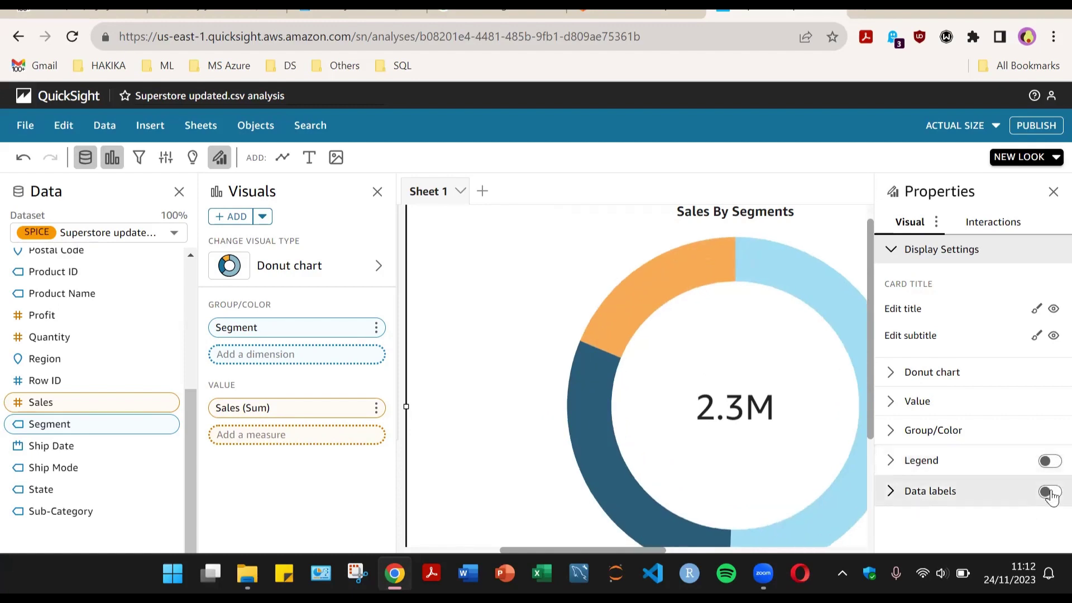
left_click(1052, 493)
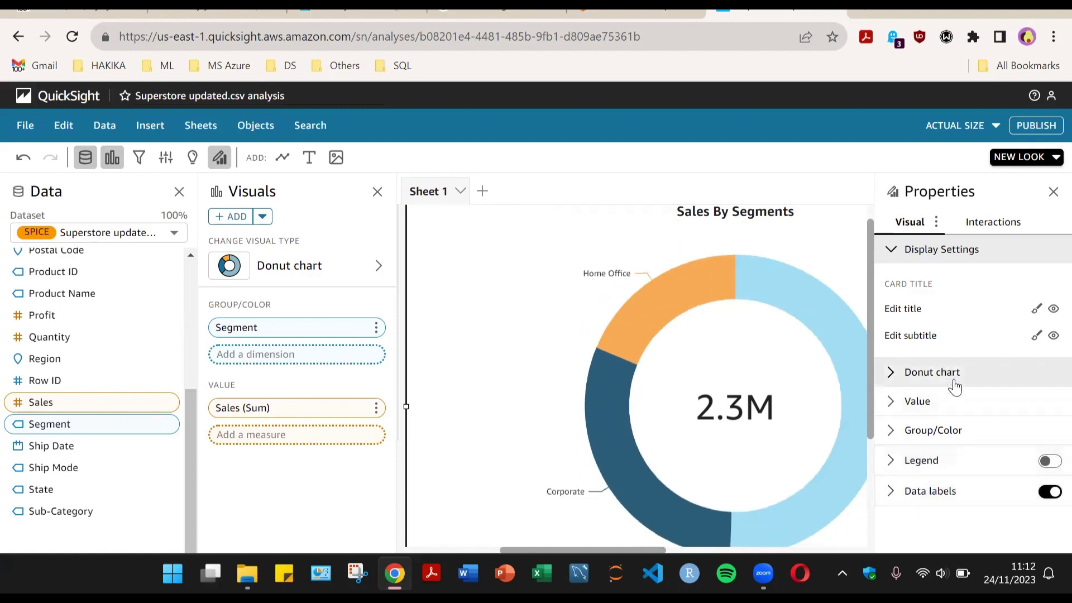
- Review the donut chart's interaction and tooltip settings, check a segment's tooltip, and close the properties
left_click(993, 221)
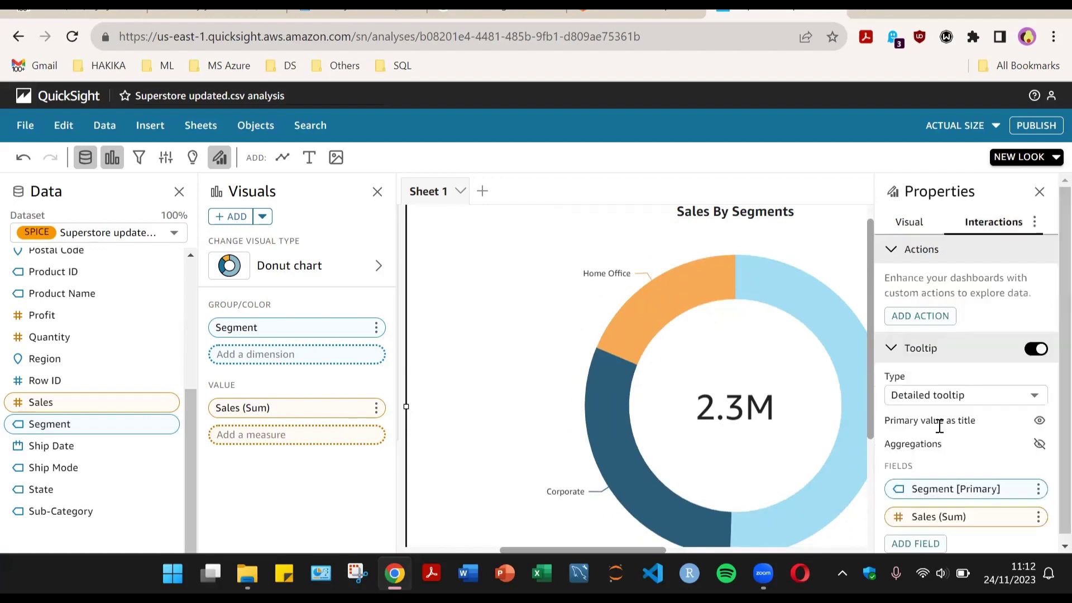
left_click(897, 343)
mouse_move(813, 312)
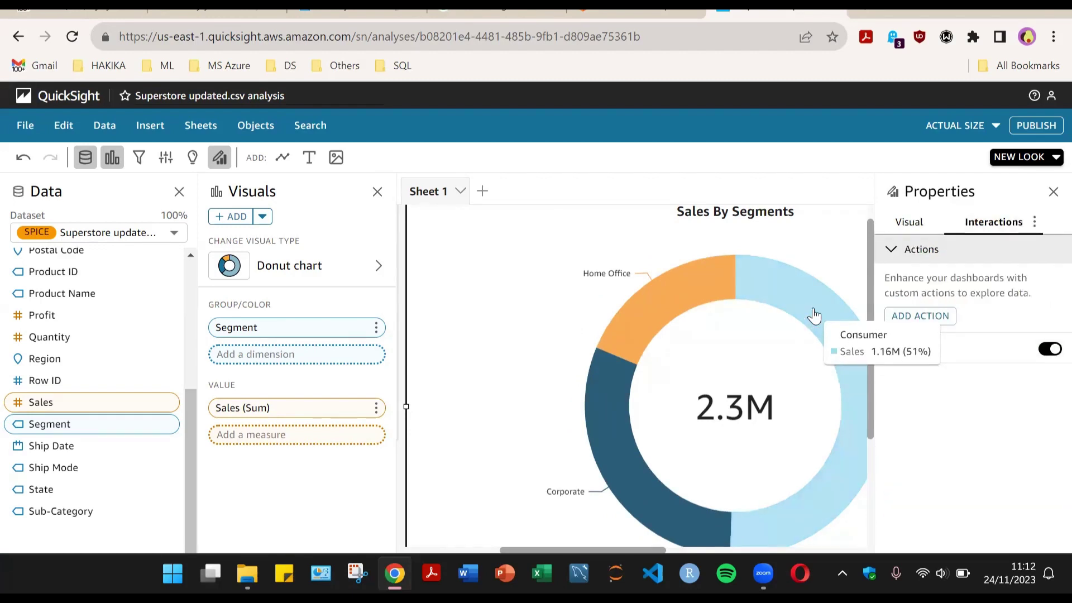
left_click(1053, 193)
- Shrink the Sales By Segments donut visual in both height and width
scroll(981, 340, "down", 3)
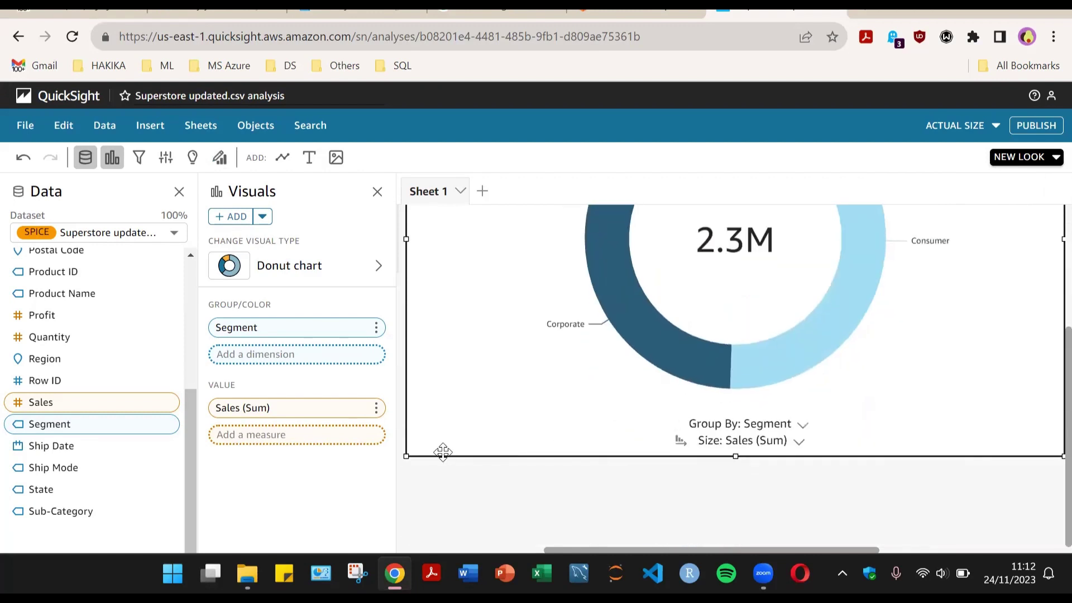
left_click_drag(405, 456, 638, 228)
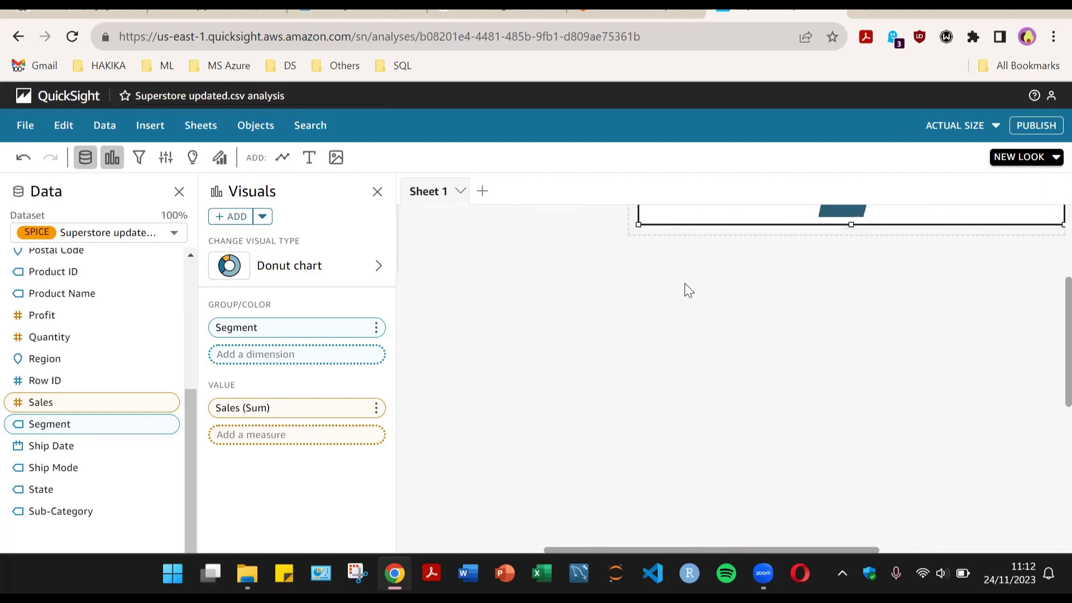
scroll(686, 286, "up", 4)
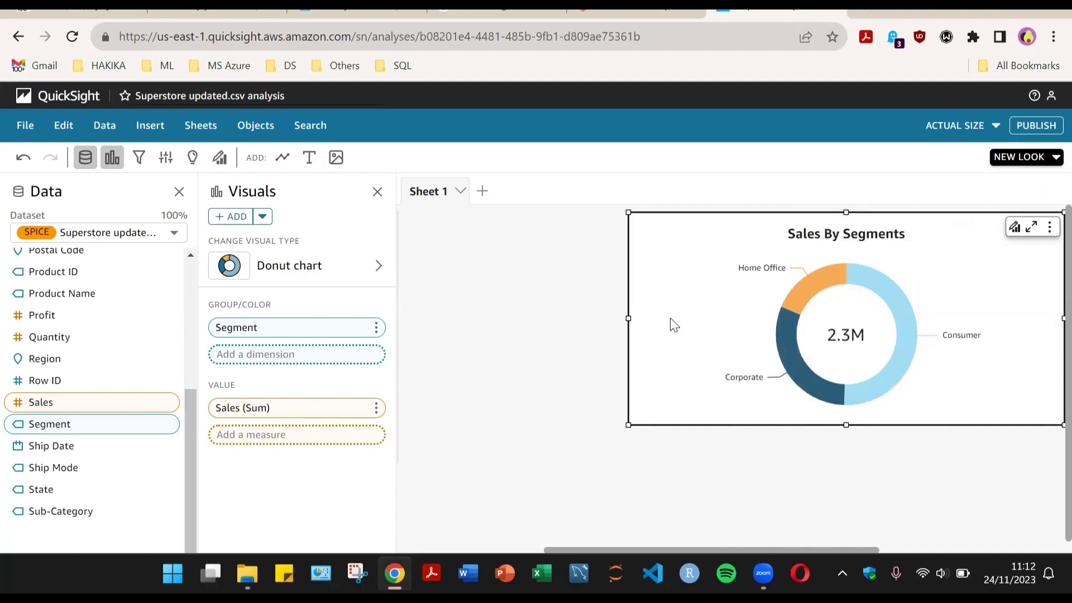
left_click_drag(628, 319, 798, 318)
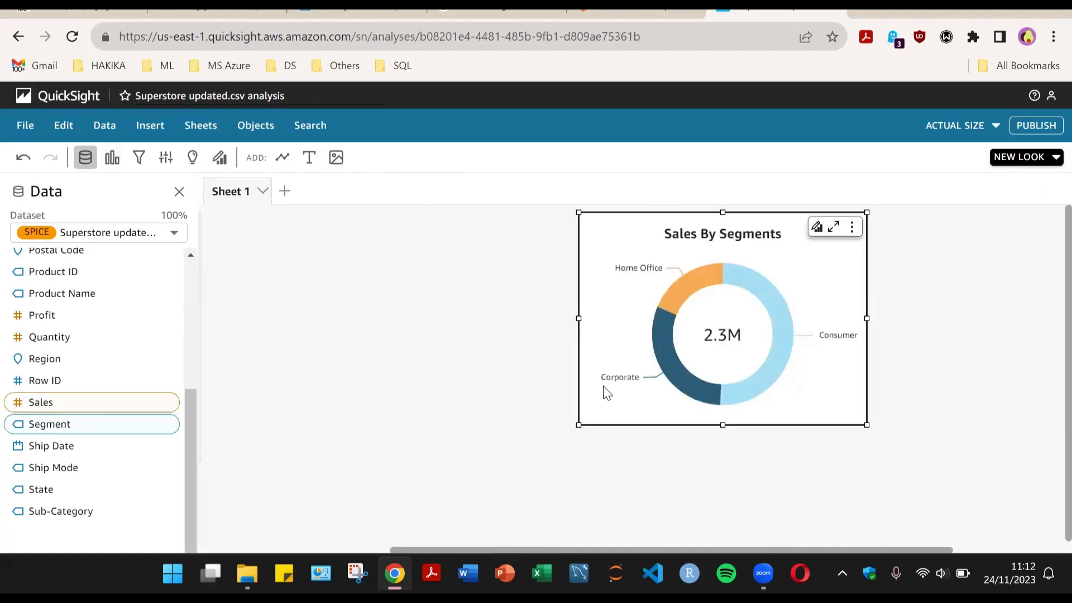
- Place the donut chart directly beside the Sales by Category chart and extend it to the same height
left_click_drag(494, 550, 264, 534)
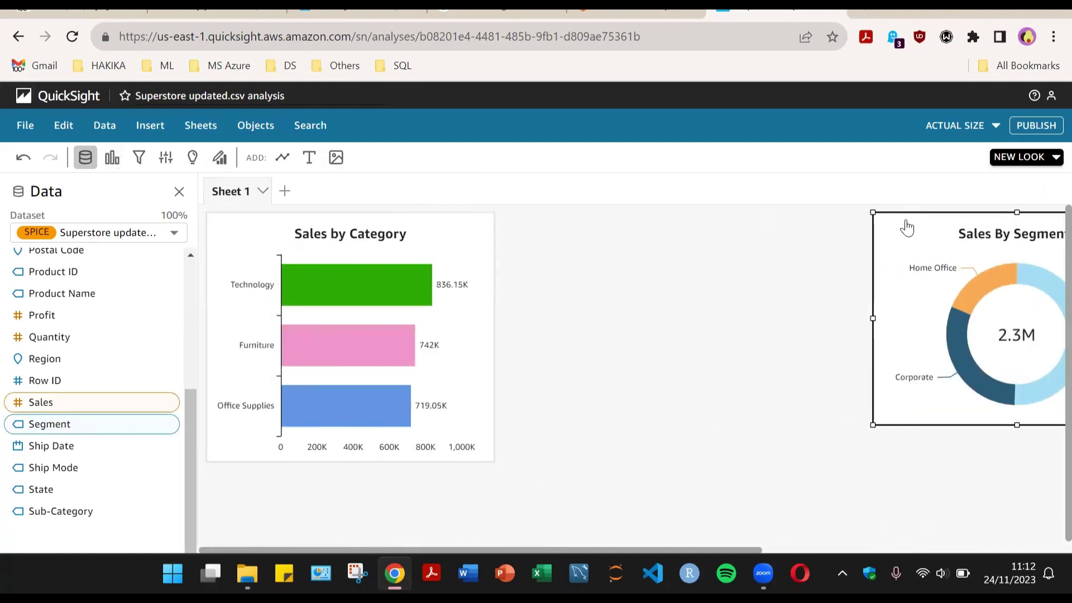
left_click_drag(906, 228, 539, 231)
left_click_drag(646, 426, 643, 461)
left_click(669, 494)
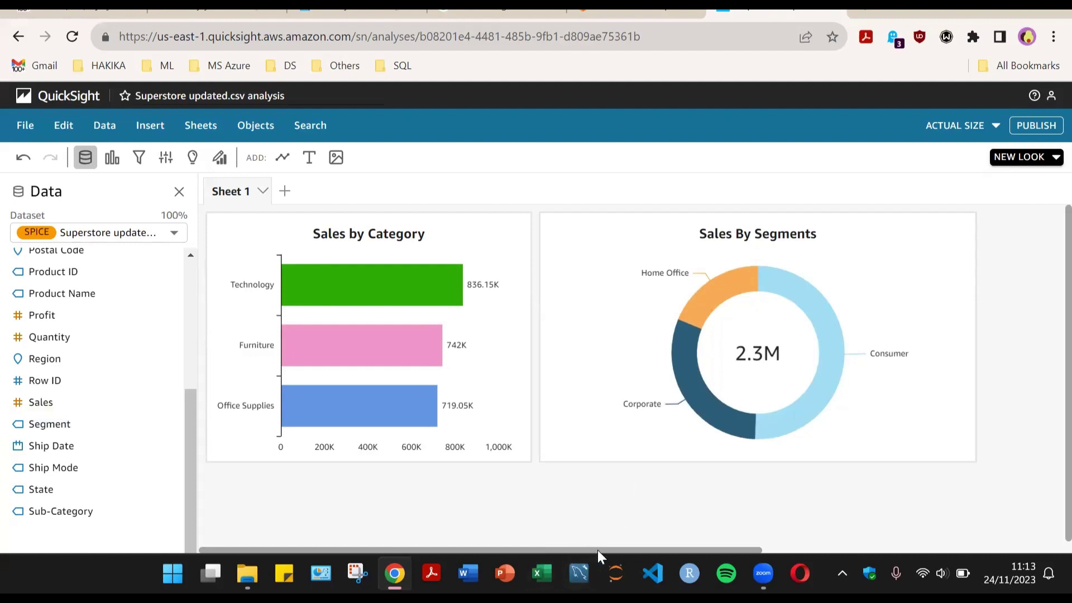
- Shift the donut chart away from the Sales by Category chart and widen the bar chart to fill the gap
left_click_drag(597, 550, 552, 504)
left_click(619, 348)
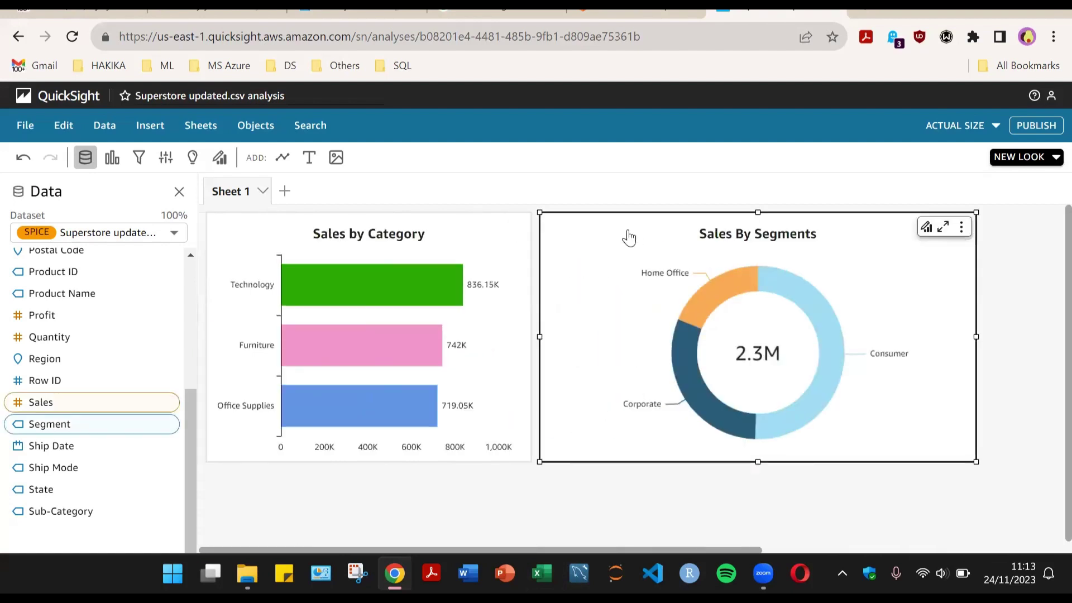
double_click(728, 234)
left_click_drag(631, 213, 743, 214)
left_click(526, 275)
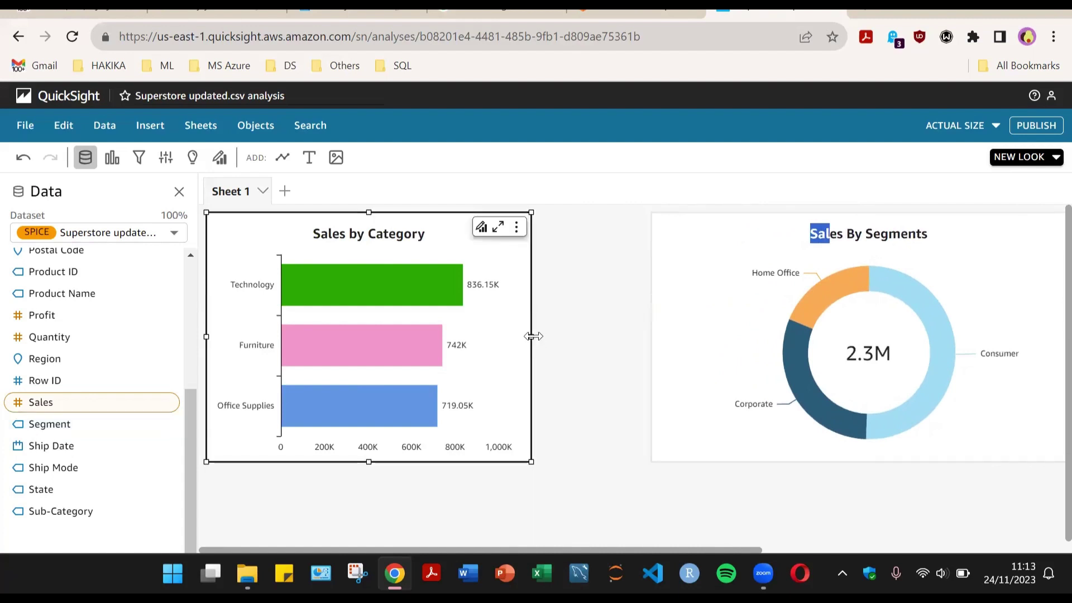
left_click_drag(533, 336, 641, 333)
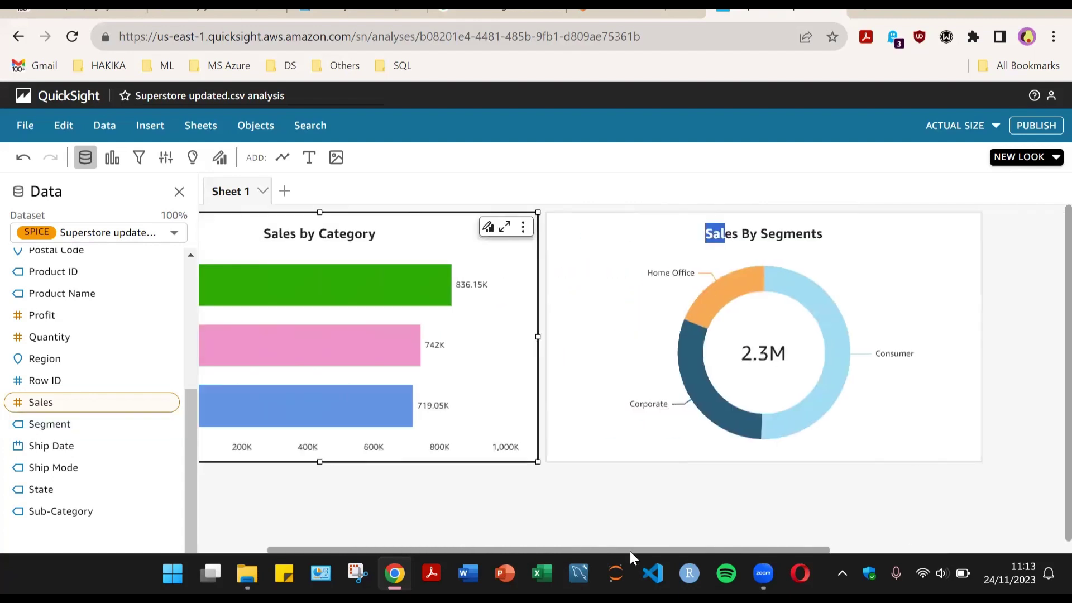
left_click(686, 483)
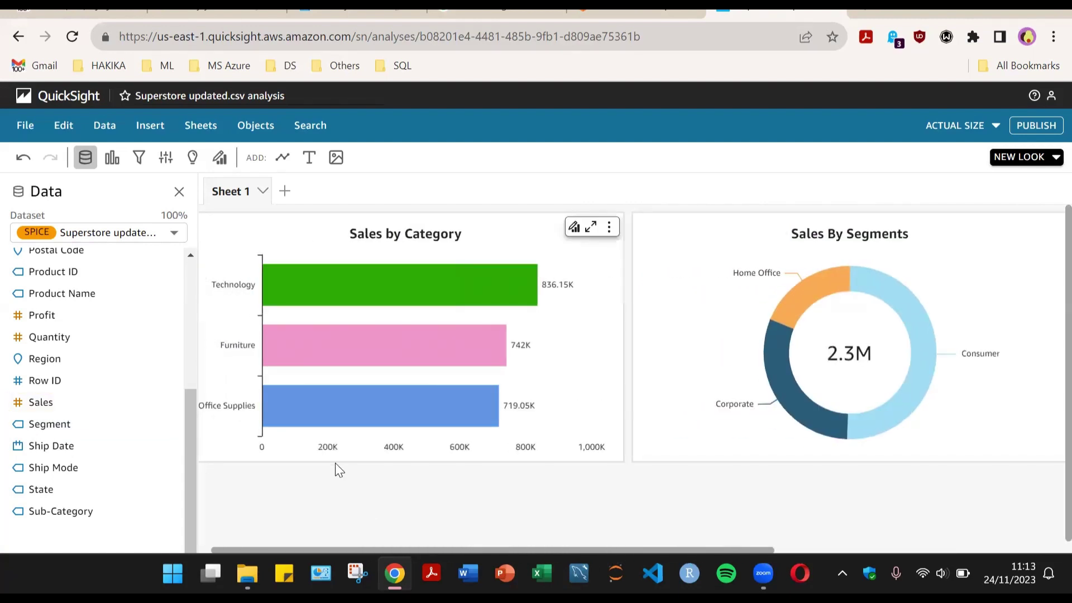
- Add a line chart visual to the sheet
scroll(101, 378, "up", 3)
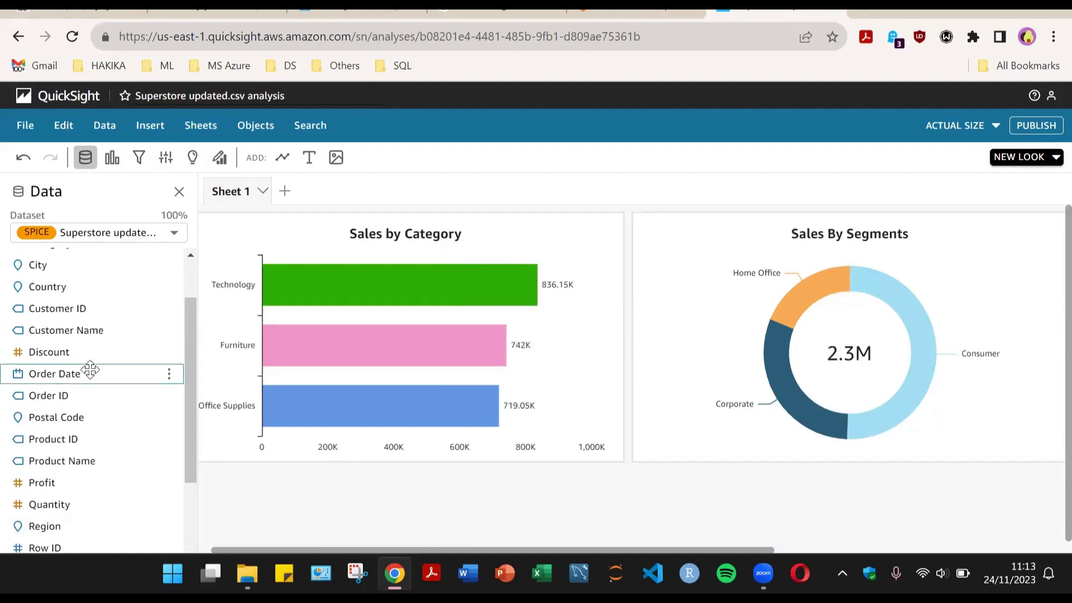
scroll(106, 334, "down", 3)
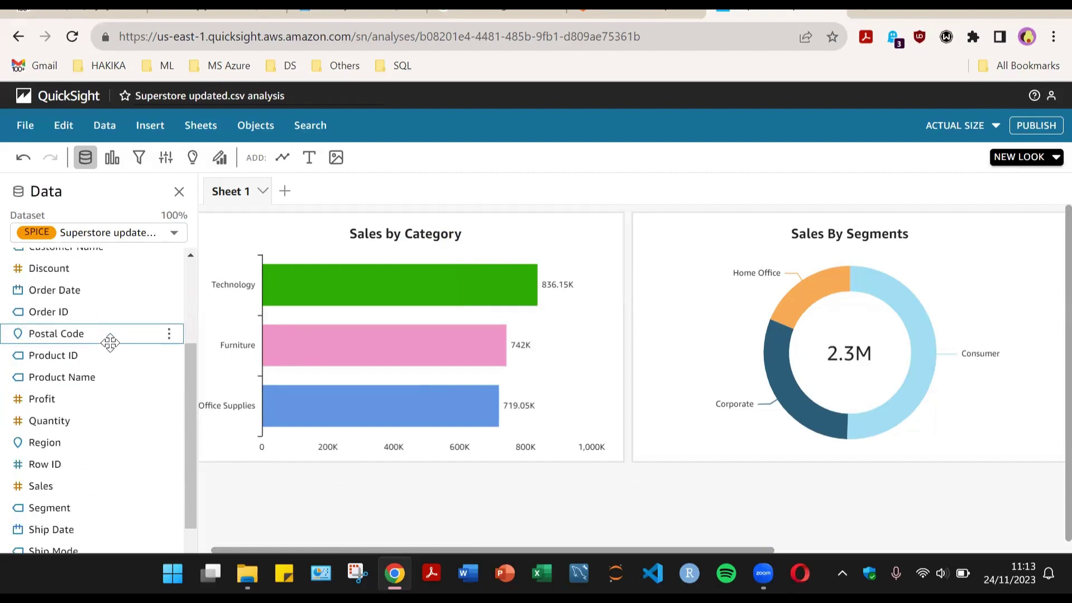
scroll(472, 457, "down", 1)
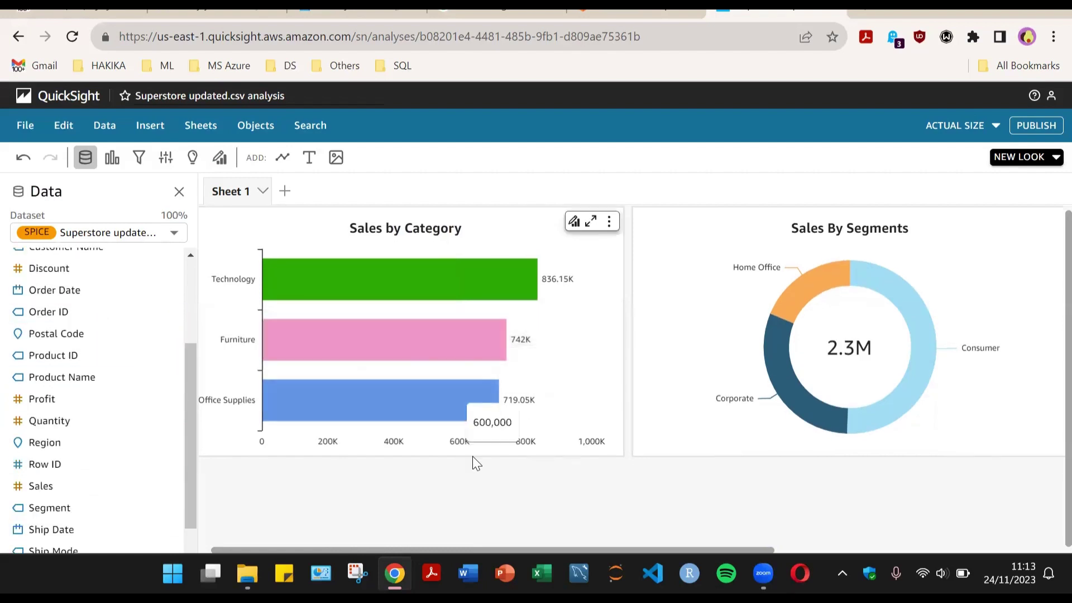
left_click(111, 157)
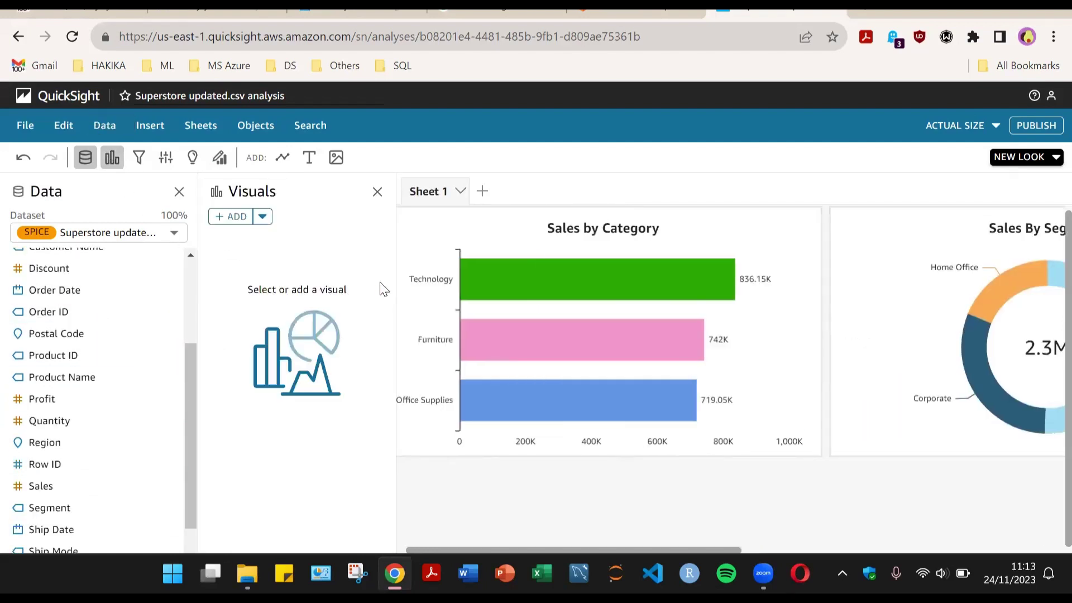
left_click(261, 218)
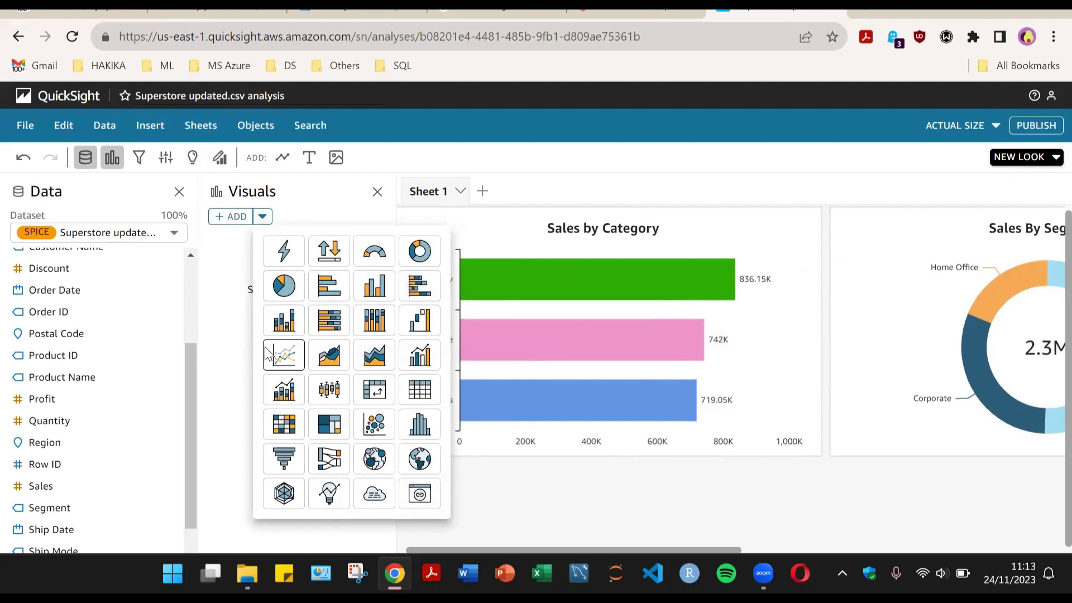
left_click(284, 357)
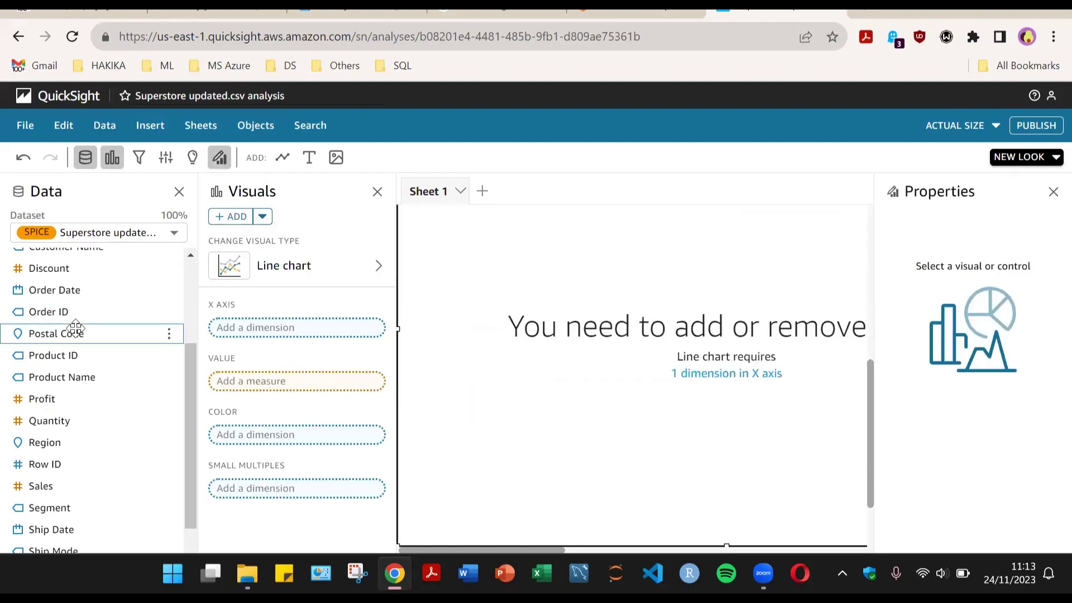
- Set up the line chart with Order Date on the X axis, Sales as value and Ship Mode as color
left_click_drag(62, 289, 240, 327)
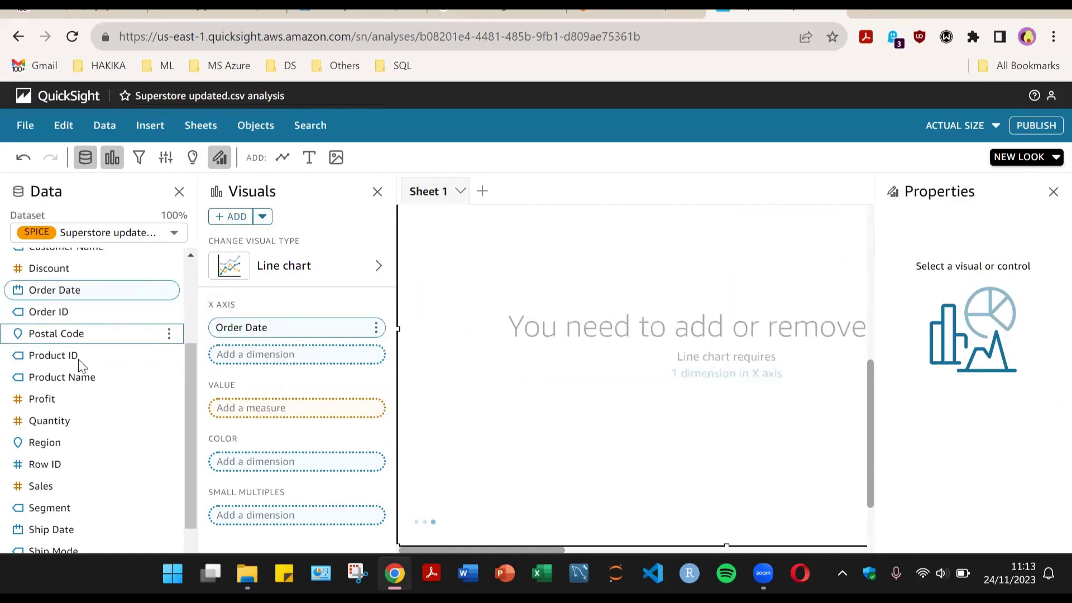
left_click(58, 485)
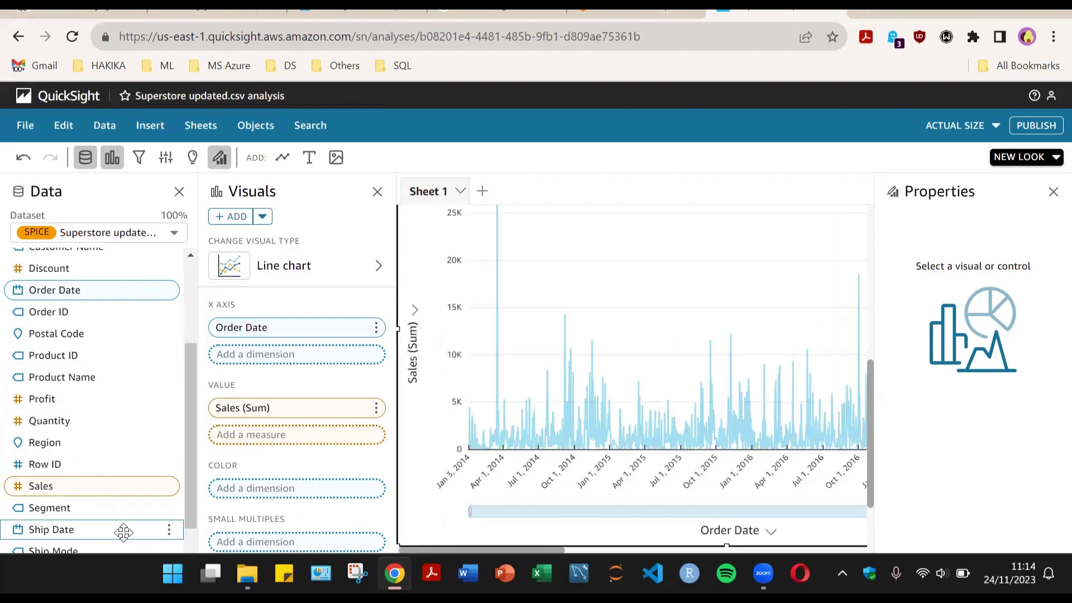
scroll(64, 525, "down", 3)
left_click_drag(56, 469, 293, 494)
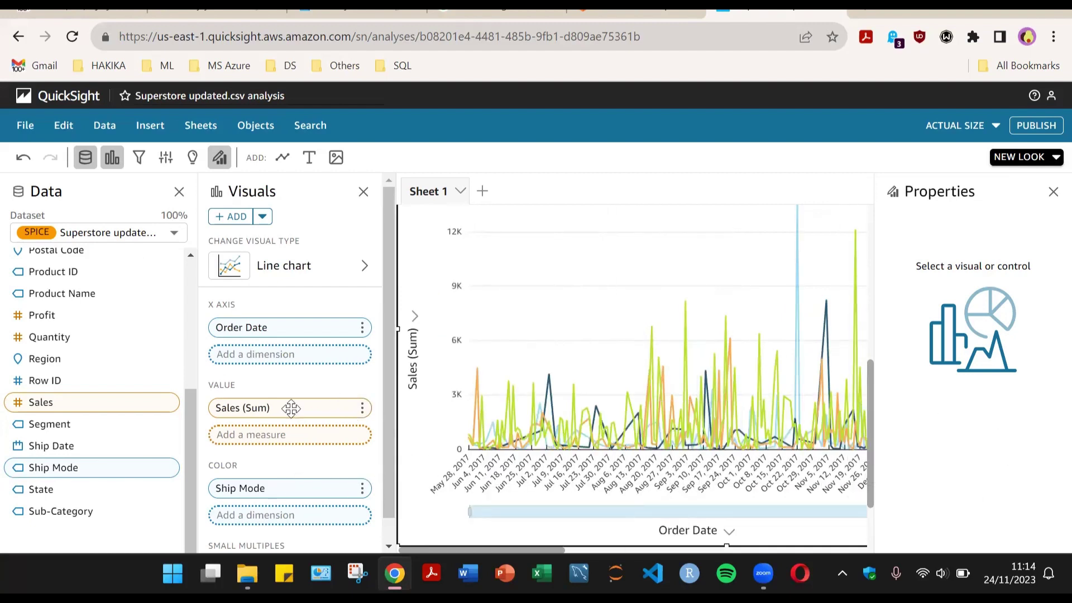
- Close the visuals settings and widen the line chart so it spans beneath both upper charts
scroll(291, 409, "down", 1)
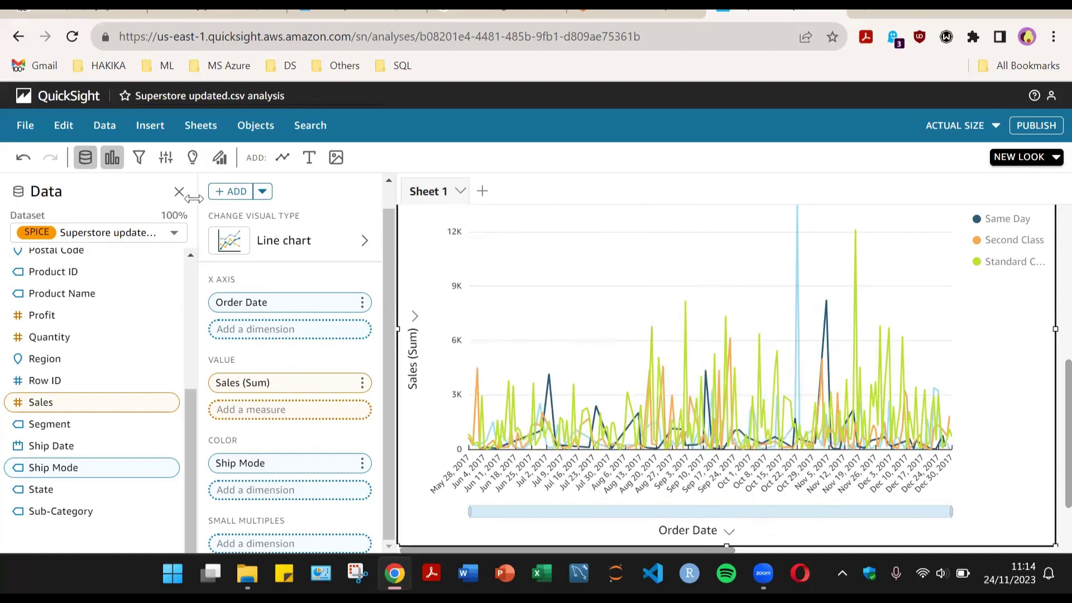
left_click(112, 157)
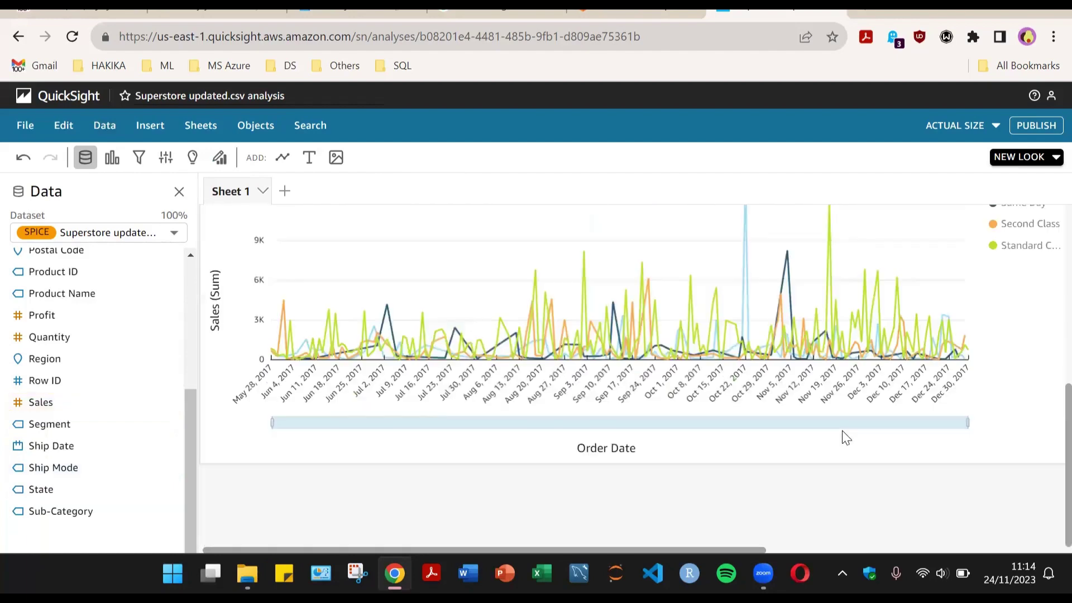
left_click_drag(543, 551, 843, 551)
left_click_drag(617, 454, 1045, 443)
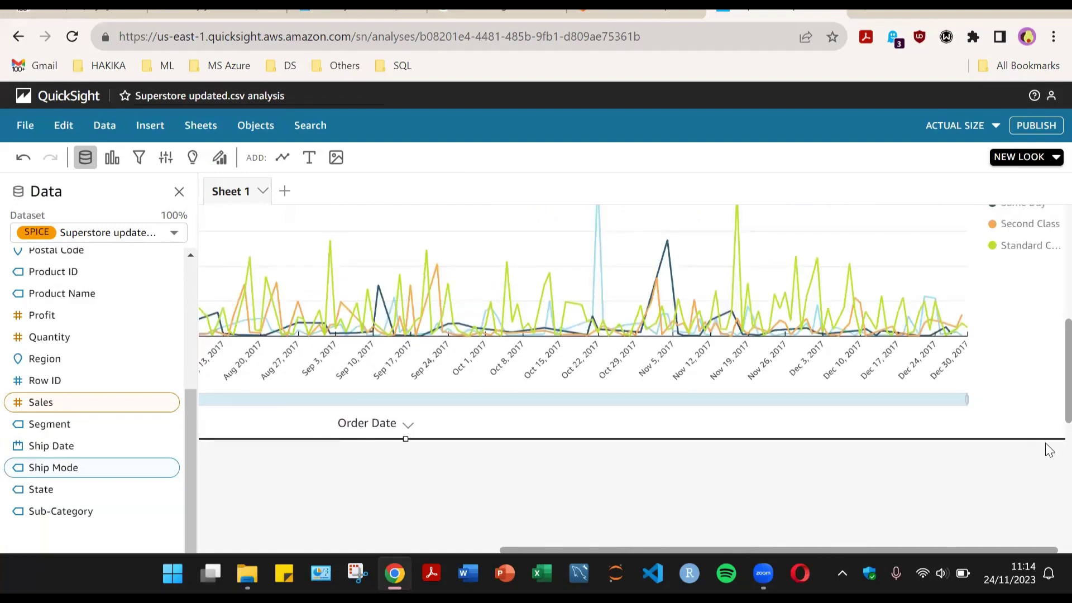
- Examine the sheet layout, comparing the line chart with the bar and donut charts above it
left_click_drag(698, 548, 150, 522)
scroll(418, 426, "up", 5)
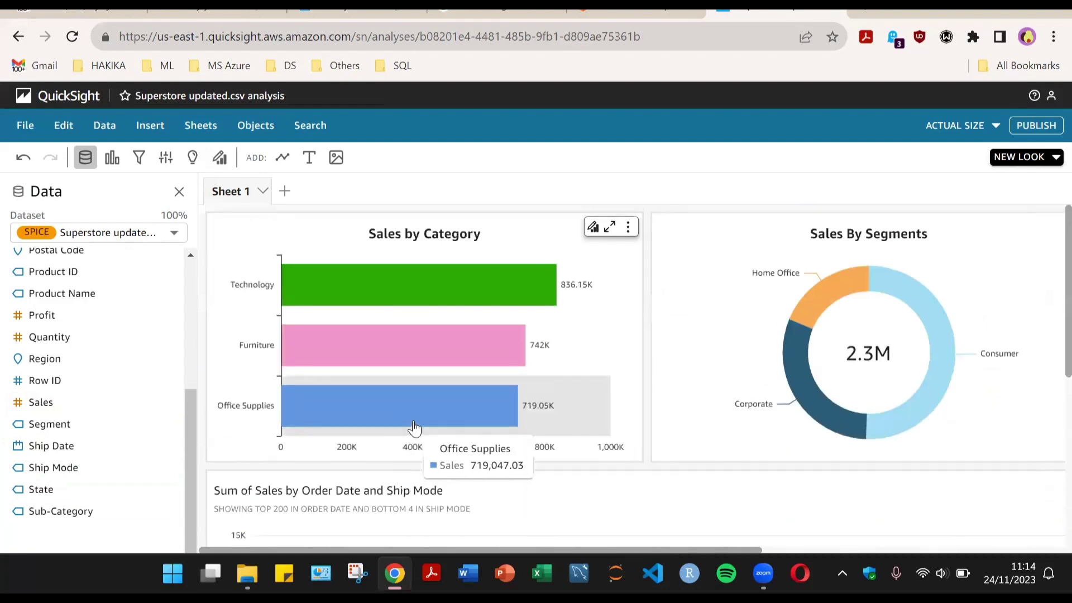
scroll(412, 430, "down", 4)
scroll(416, 423, "up", 3)
scroll(416, 423, "down", 5)
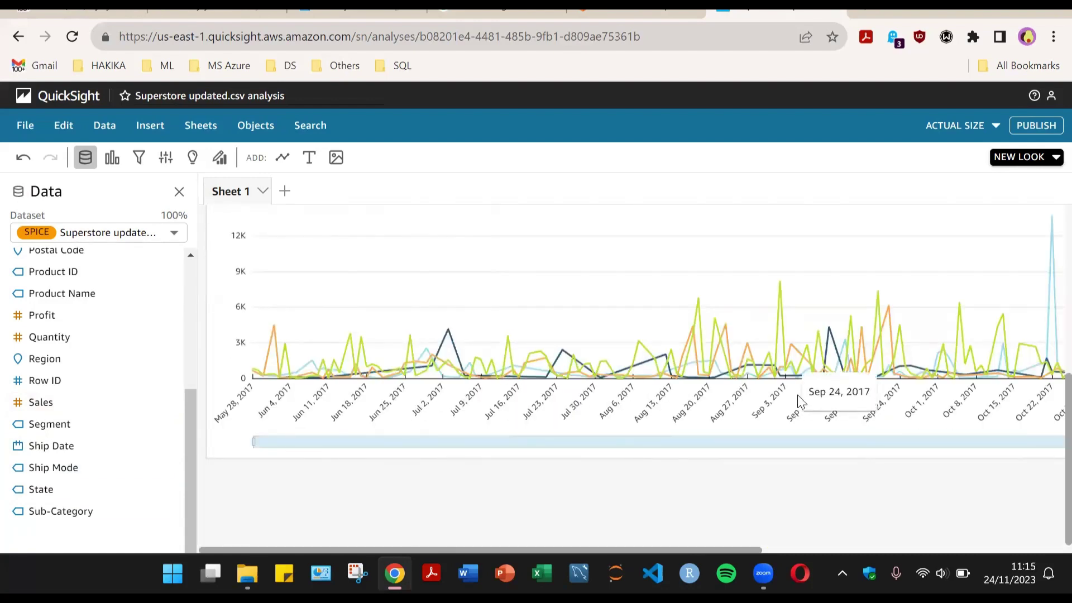
scroll(567, 408, "up", 5)
scroll(565, 411, "down", 6)
scroll(343, 431, "up", 2)
- Retitle the line chart "Sales by Shipment Modes" in bold, large, centered text and save the title
double_click(228, 237)
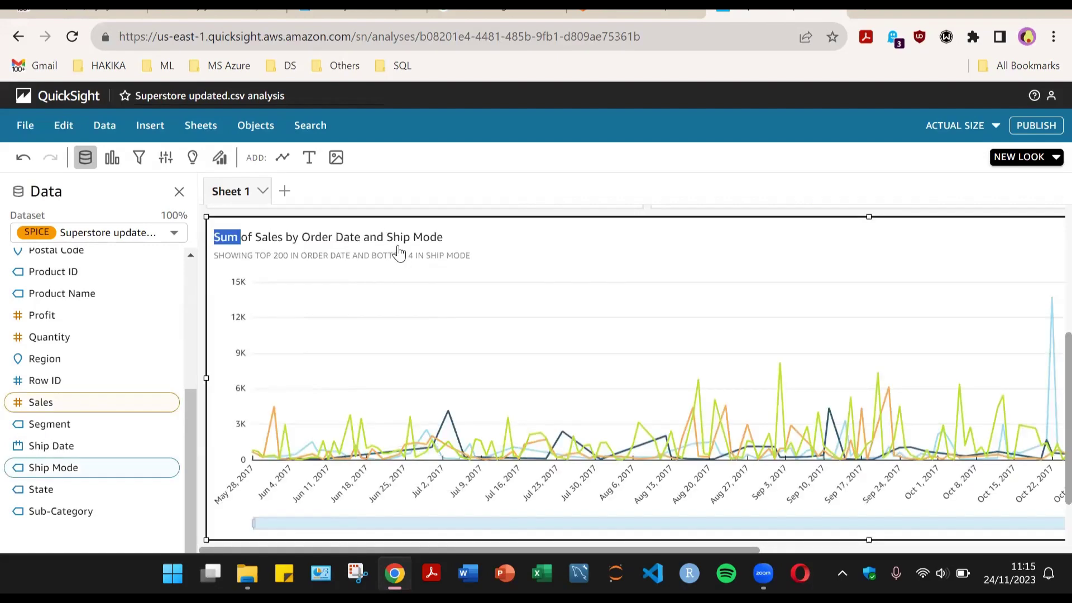
type("Sales")
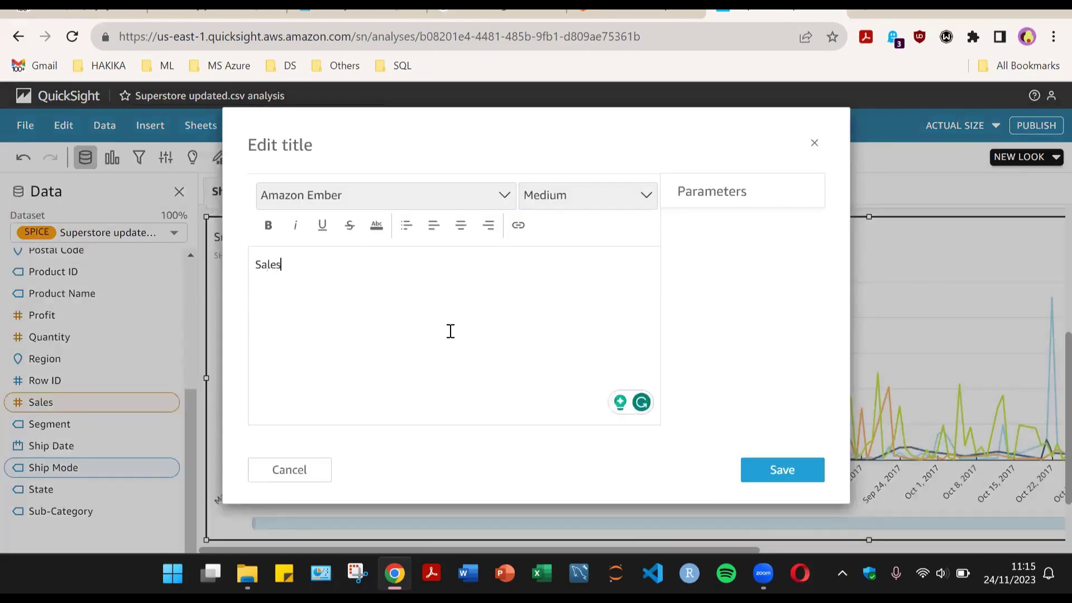
type(" by ")
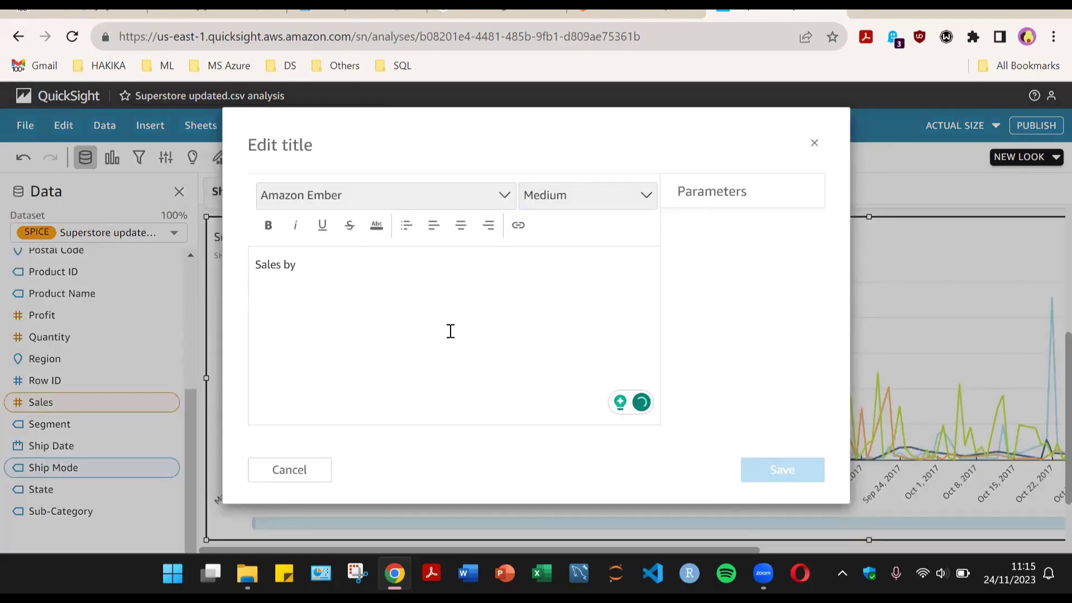
type("Shipment Modes")
key("ctrl+a")
key("ctrl+b")
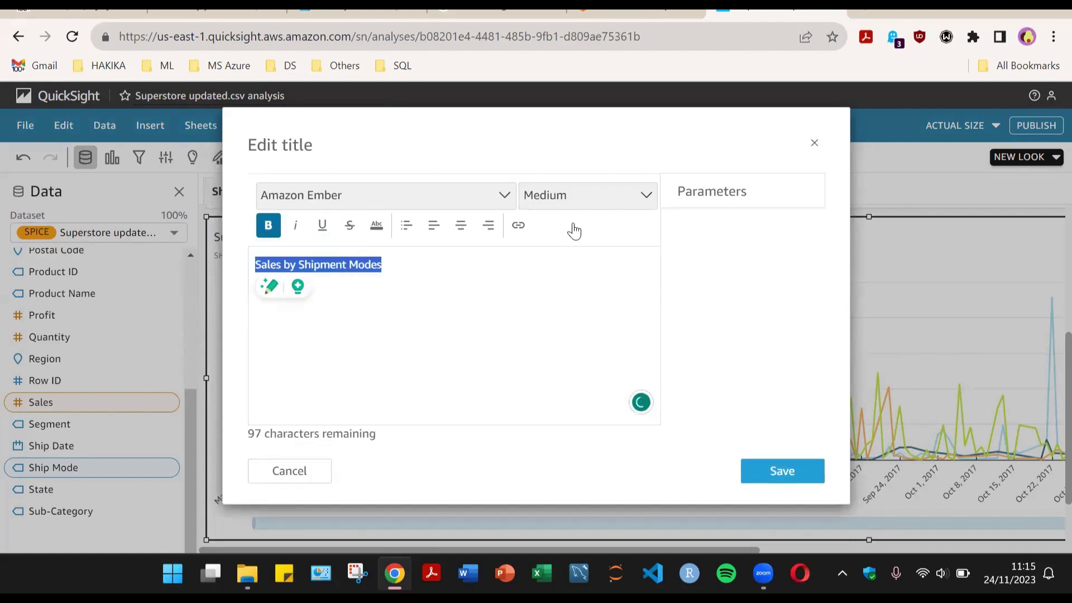
left_click(627, 200)
left_click(574, 285)
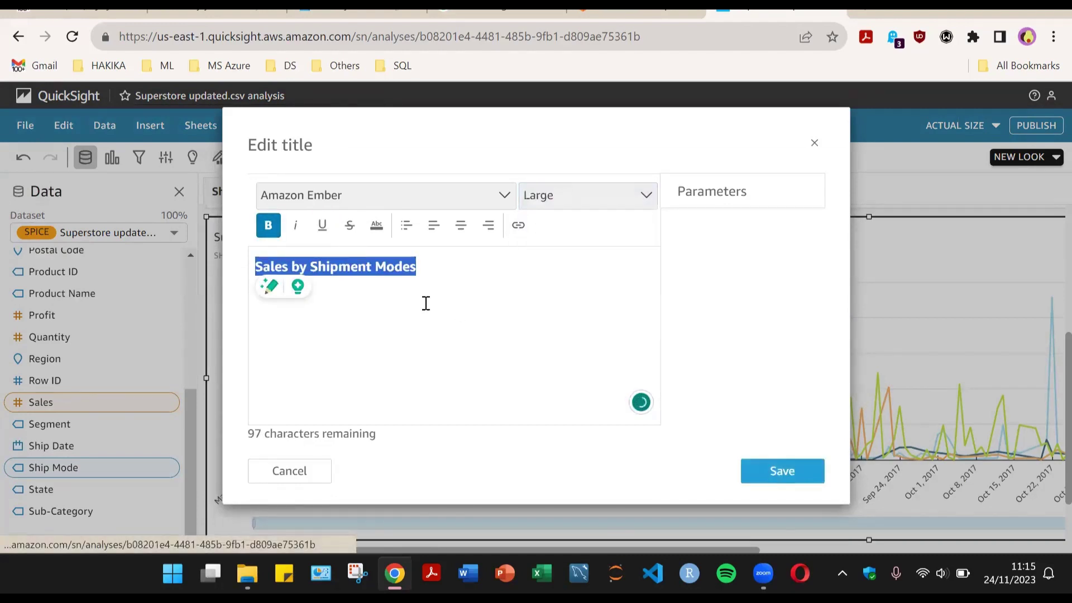
left_click(461, 225)
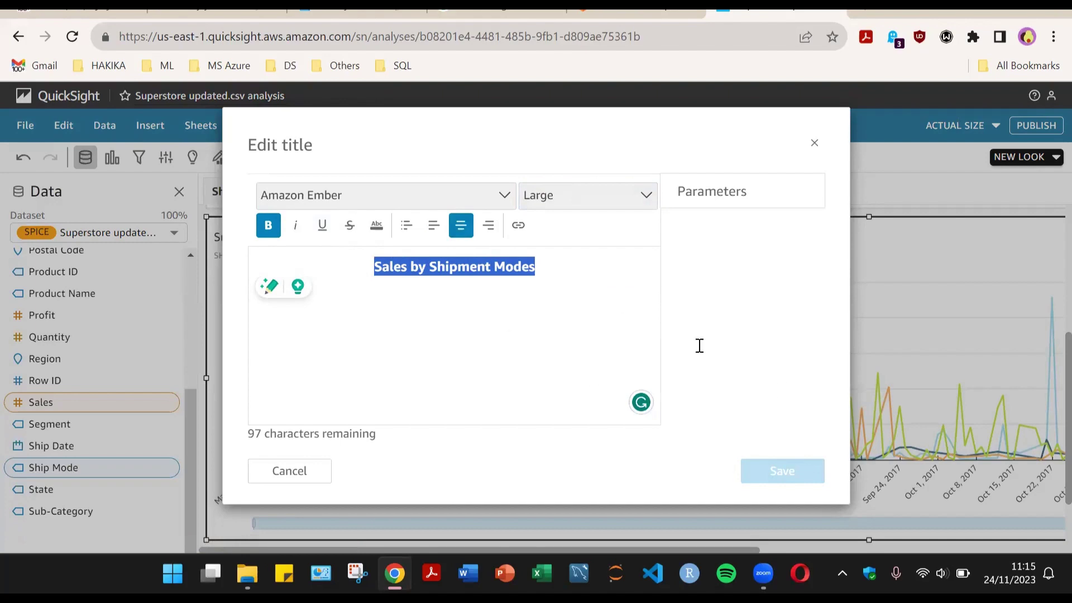
- Reduce the height of the Sales by Shipment Modes line chart by raising its lower edge
scroll(547, 332, "down", 2)
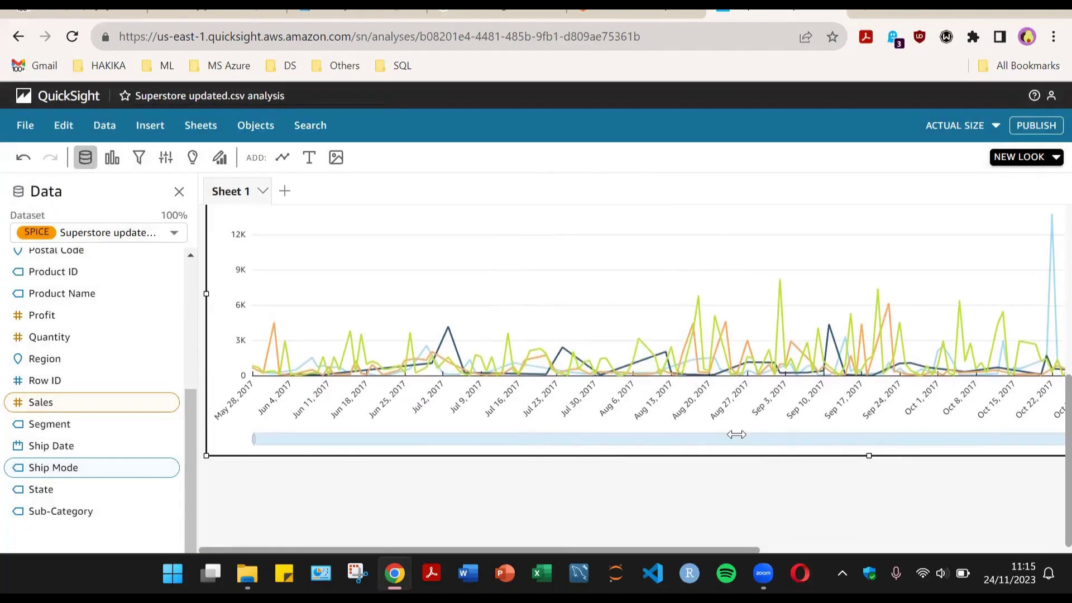
scroll(731, 430, "up", 4)
scroll(737, 414, "down", 4)
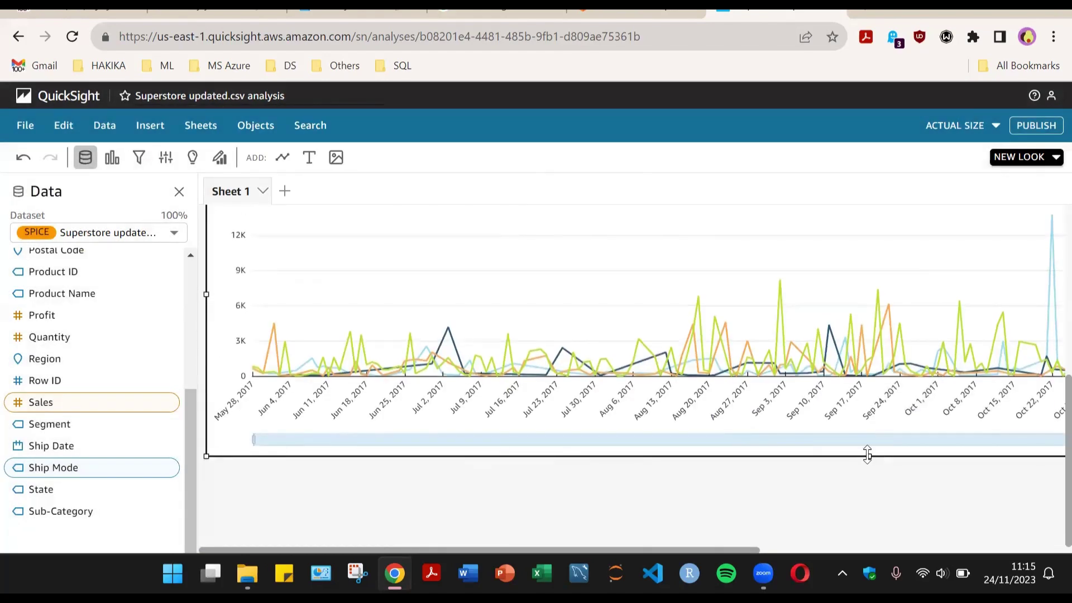
left_click_drag(866, 455, 859, 390)
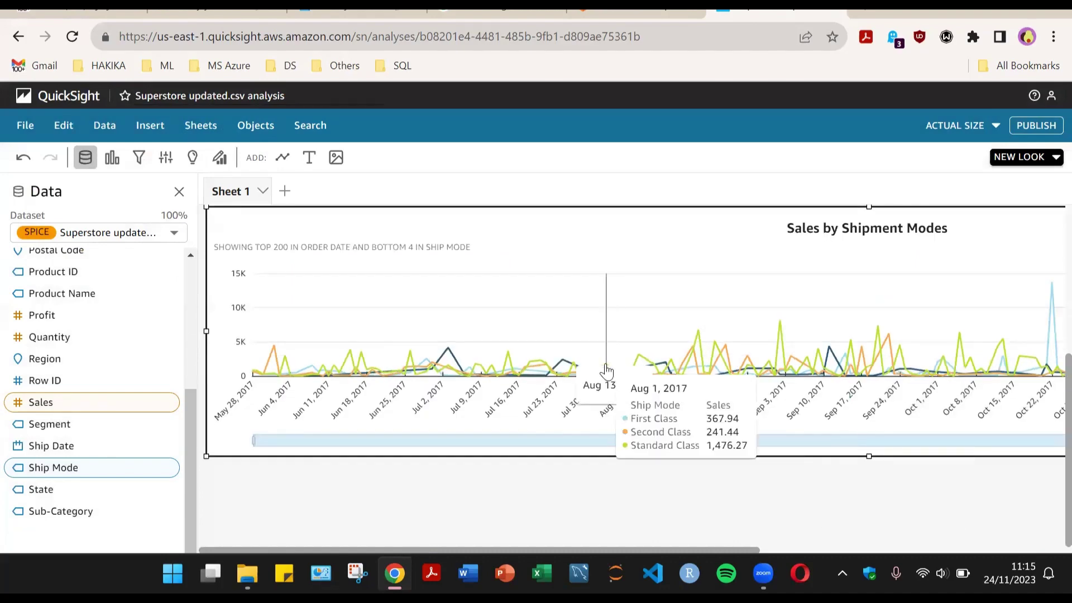
scroll(592, 371, "up", 5)
scroll(589, 390, "down", 2)
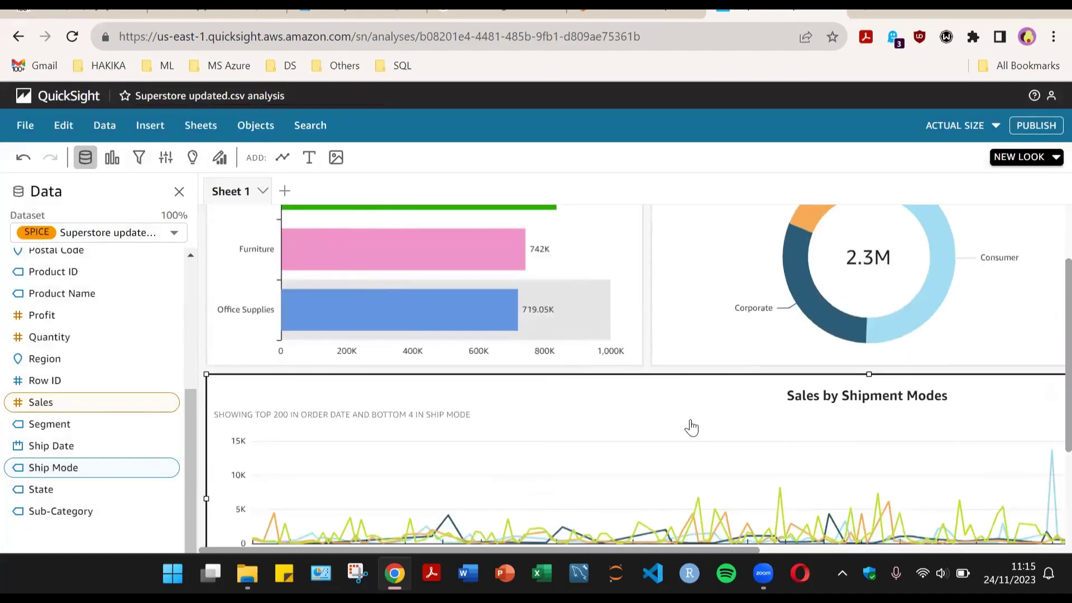
- Leave the title as is and hide the data zoom on the line chart's X-axis
double_click(926, 397)
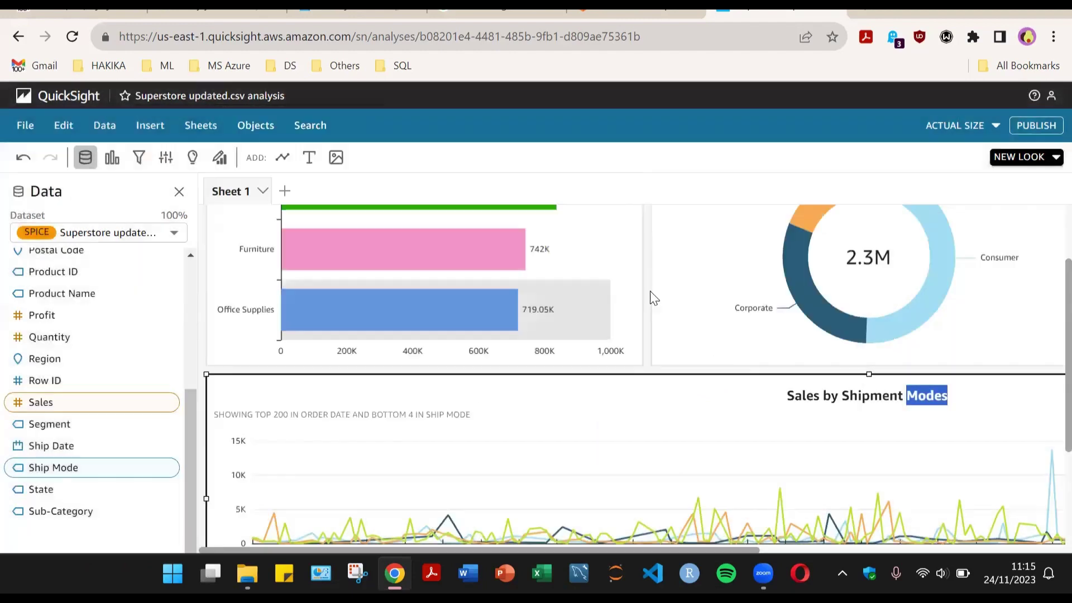
left_click(814, 143)
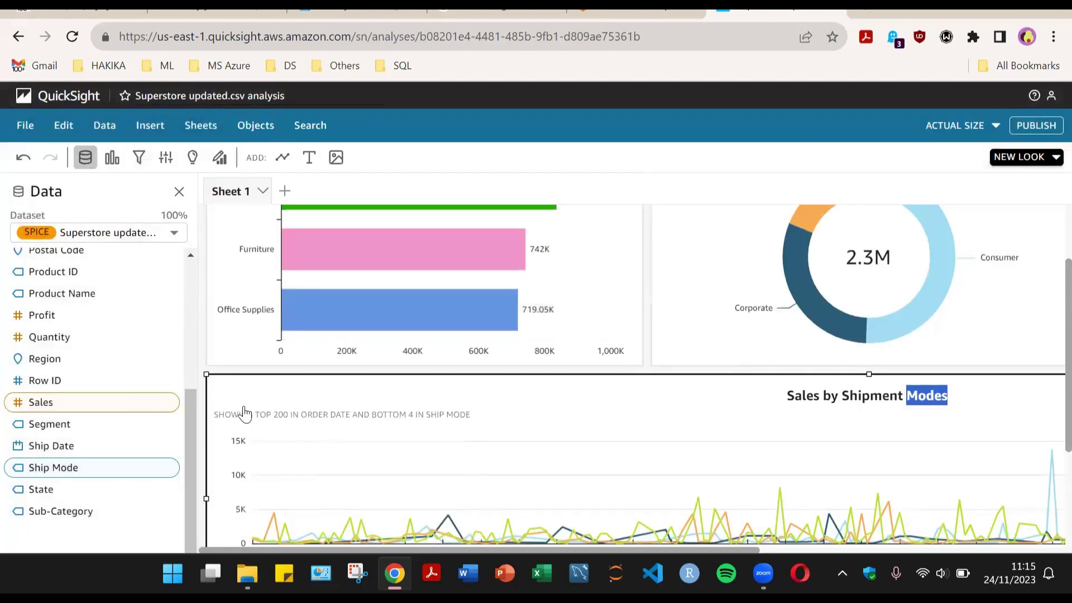
left_click(219, 157)
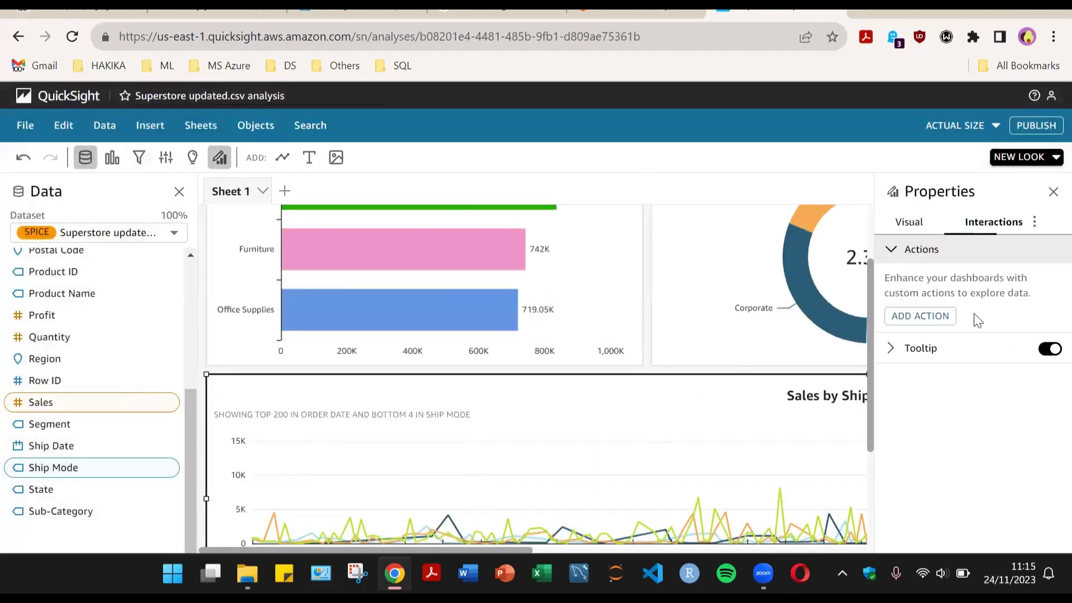
left_click(911, 222)
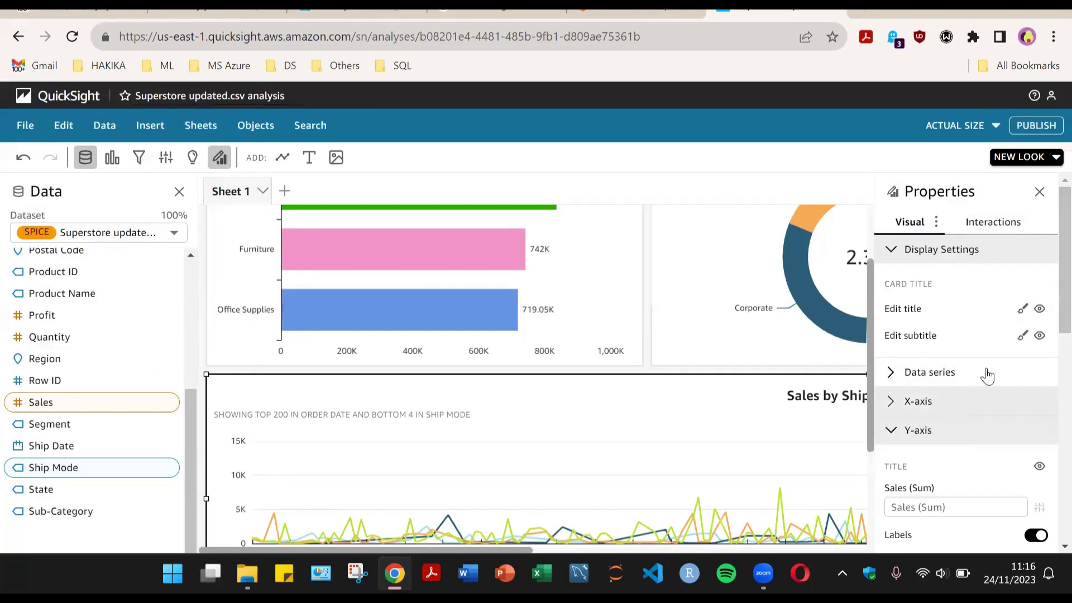
left_click(948, 400)
scroll(977, 401, "down", 2)
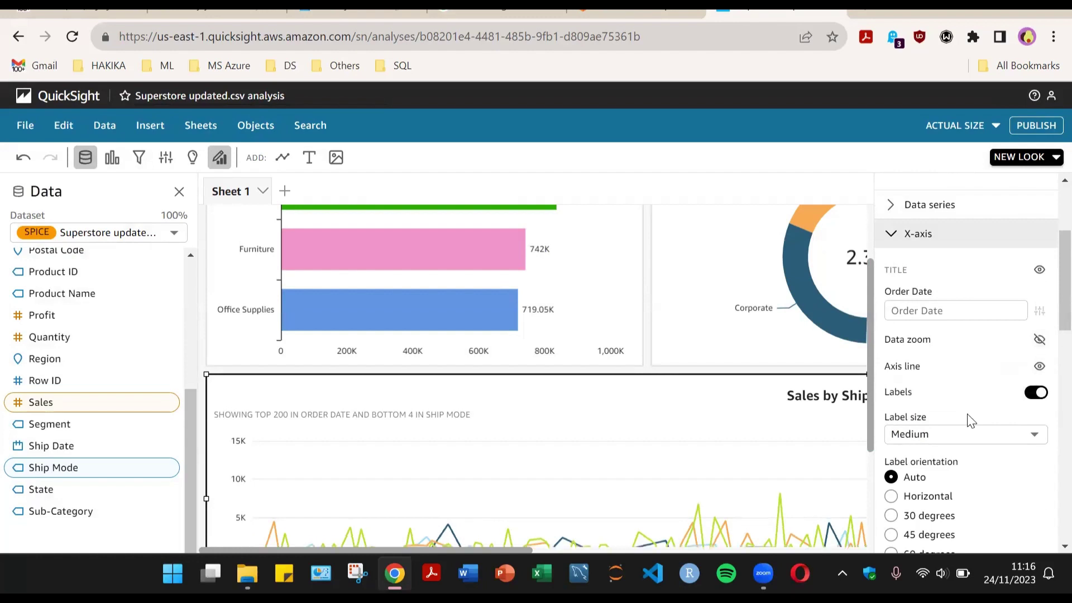
- Turn off the line chart's legend and close its properties
scroll(943, 404, "down", 5)
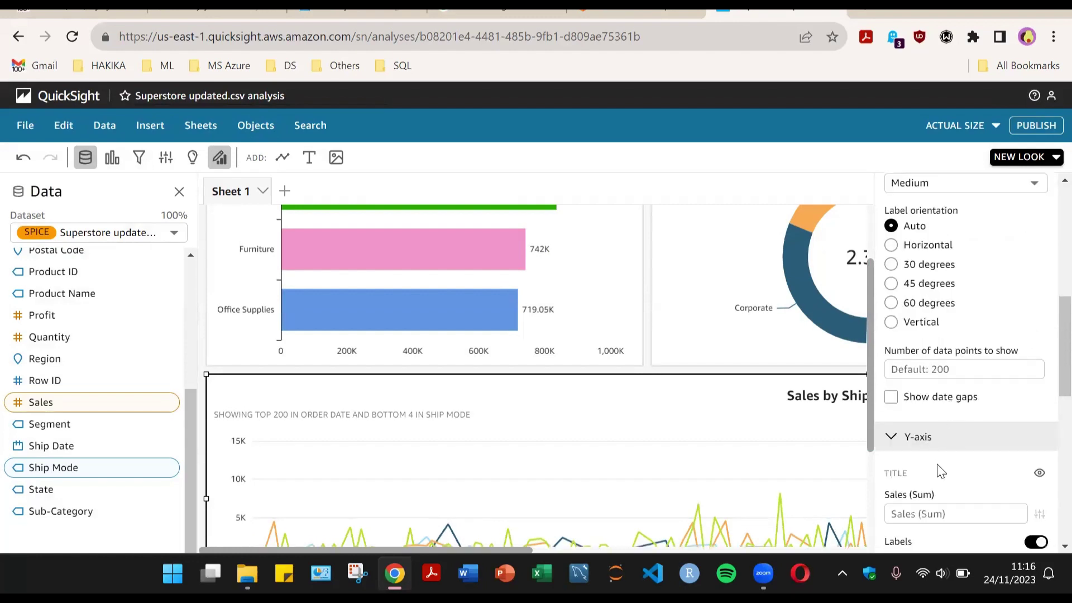
scroll(938, 466, "down", 3)
scroll(938, 424, "up", 2)
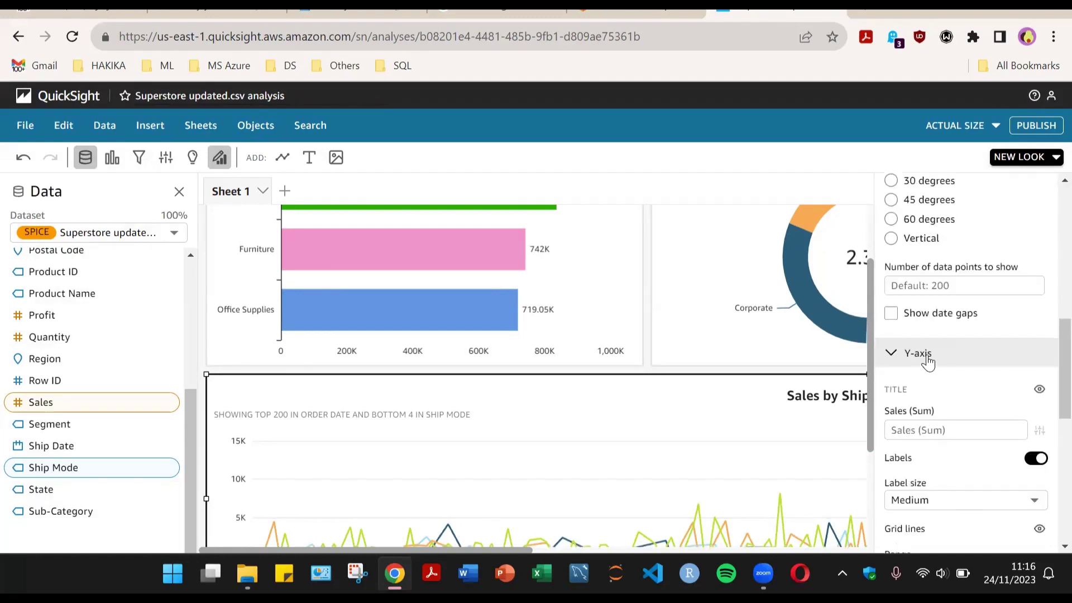
left_click(928, 362)
left_click(926, 423)
scroll(974, 438, "down", 2)
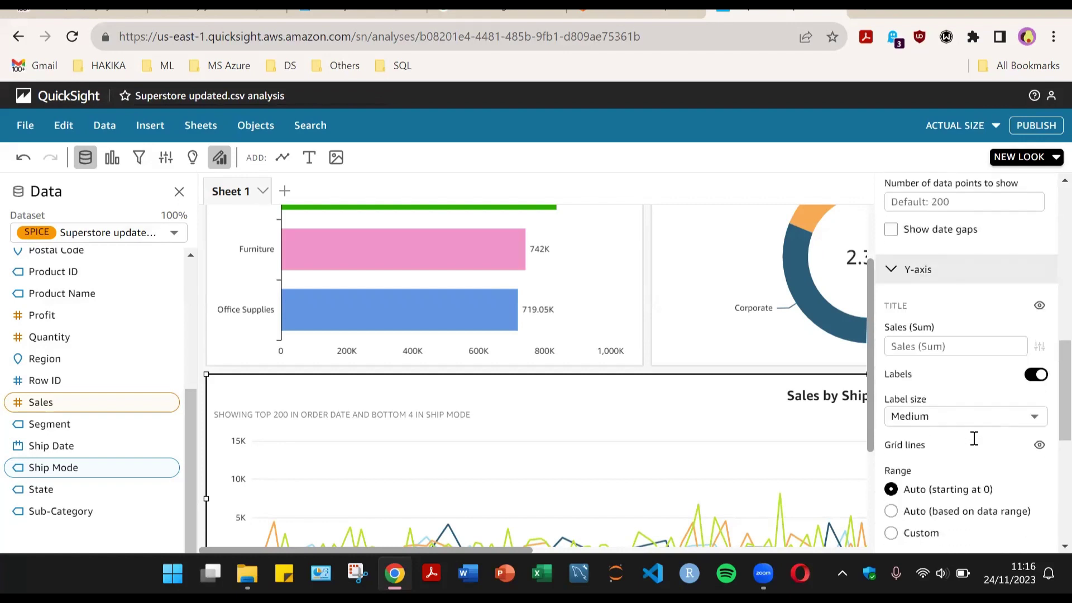
scroll(991, 379, "down", 7)
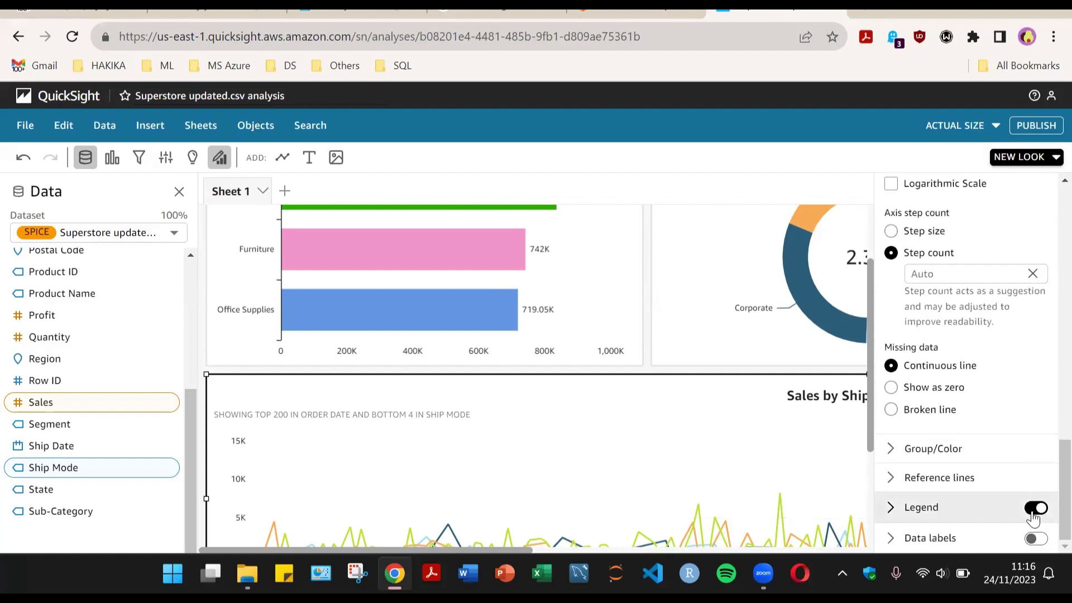
left_click(1036, 507)
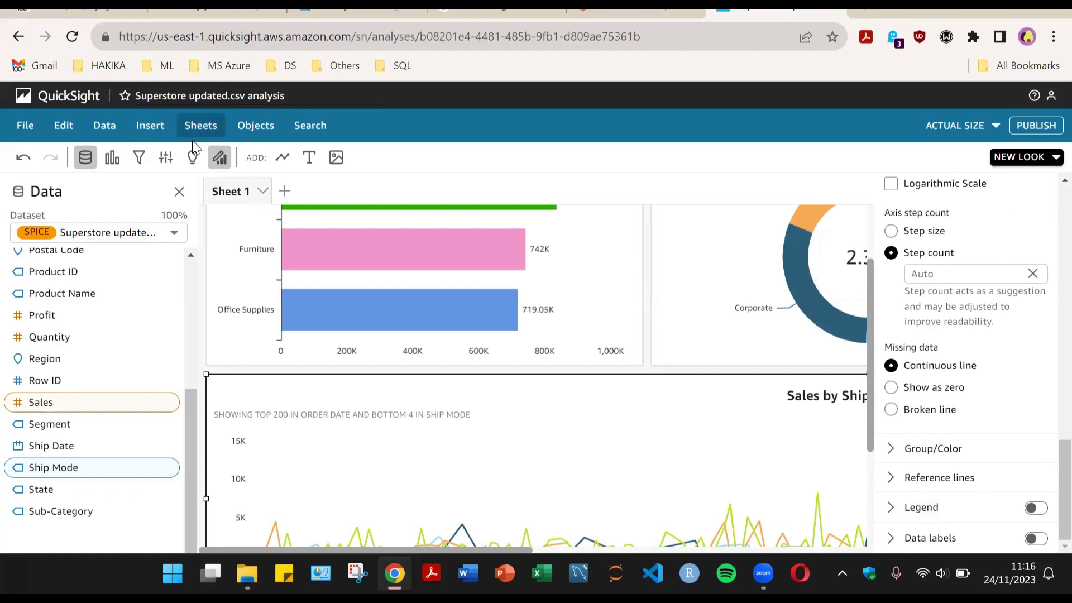
scroll(698, 346, "down", 3)
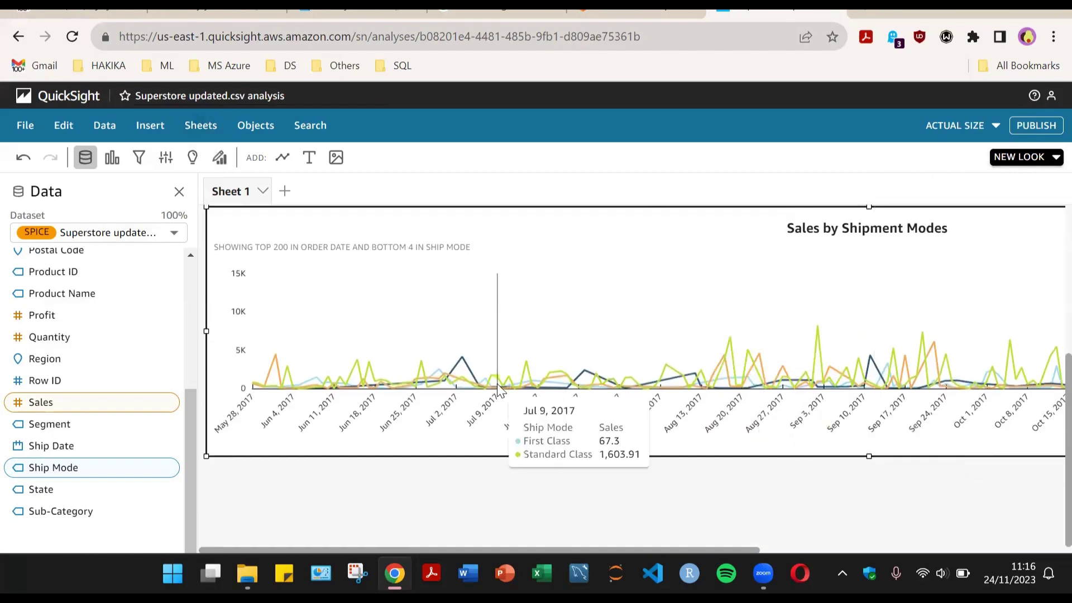
- Read the ML-powered anomaly and forecast insights for the Sales by Shipment Modes line chart
scroll(498, 391, "right", 8)
scroll(498, 390, "up", 2)
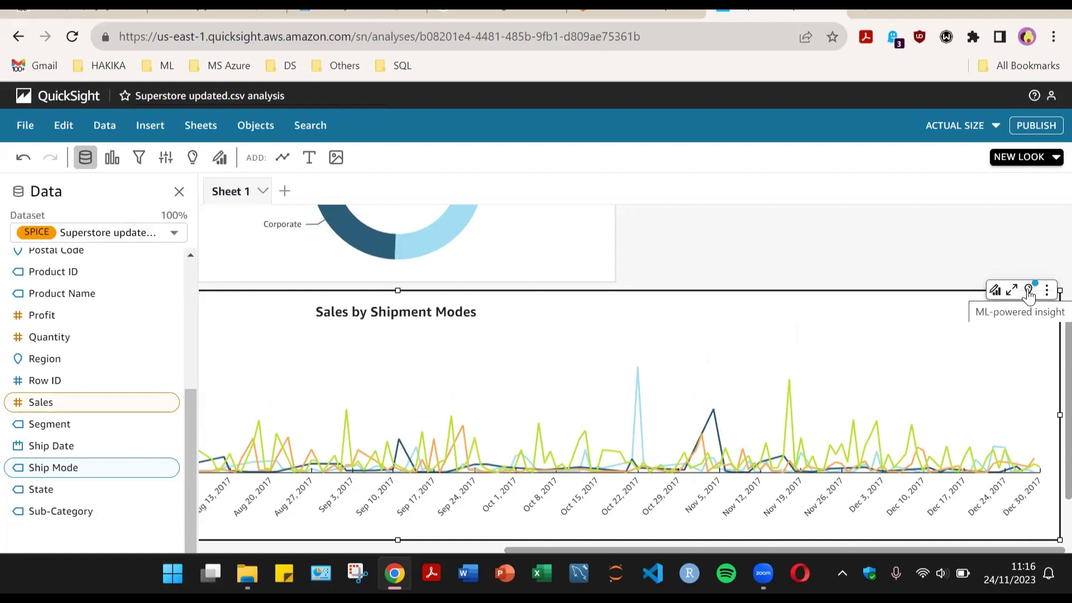
left_click(1029, 291)
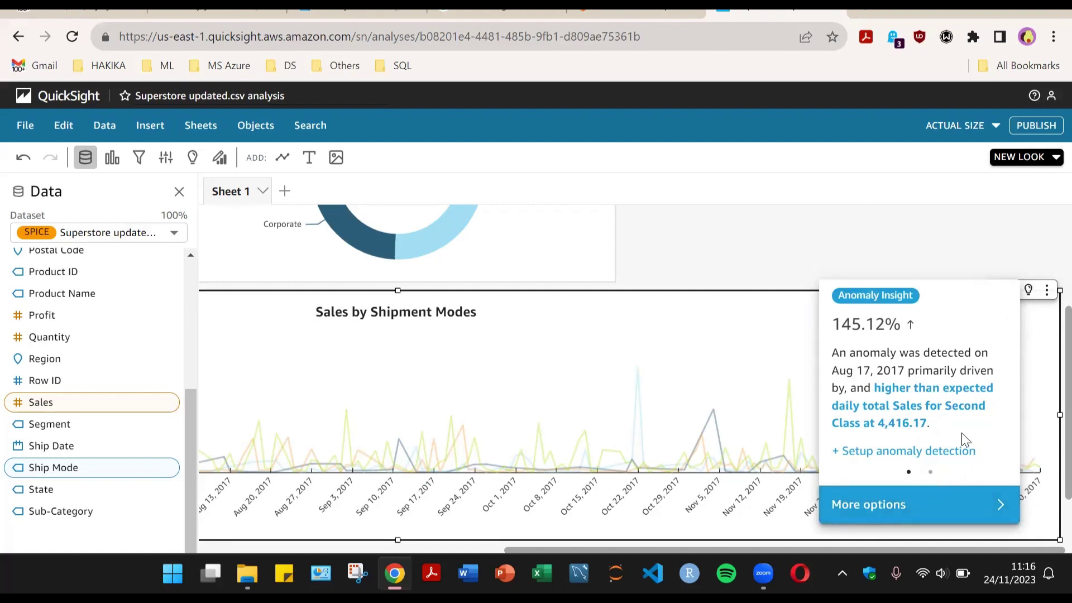
left_click(931, 474)
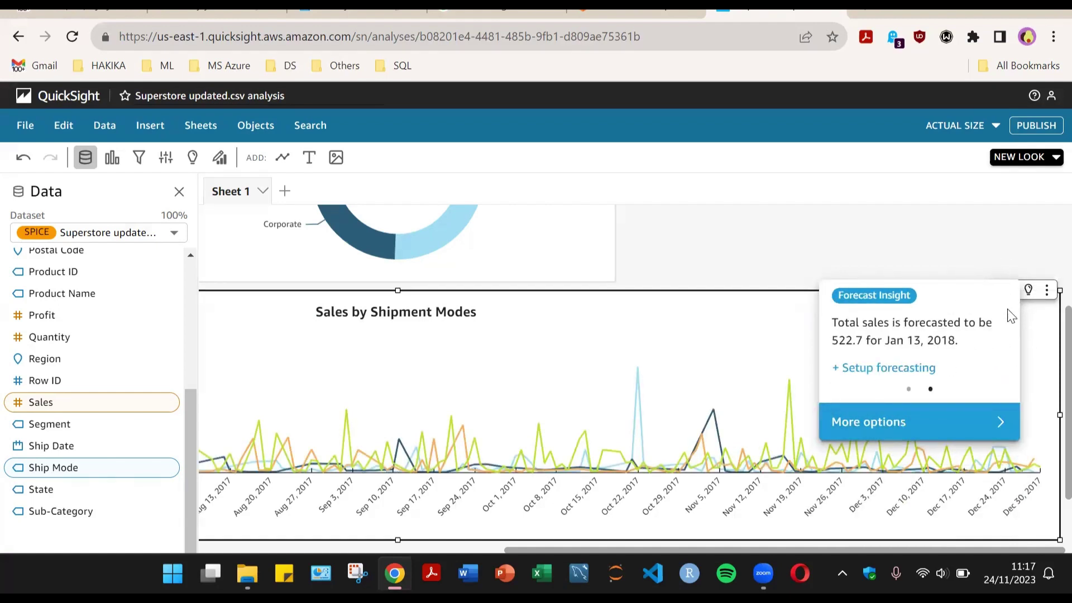
left_click(995, 246)
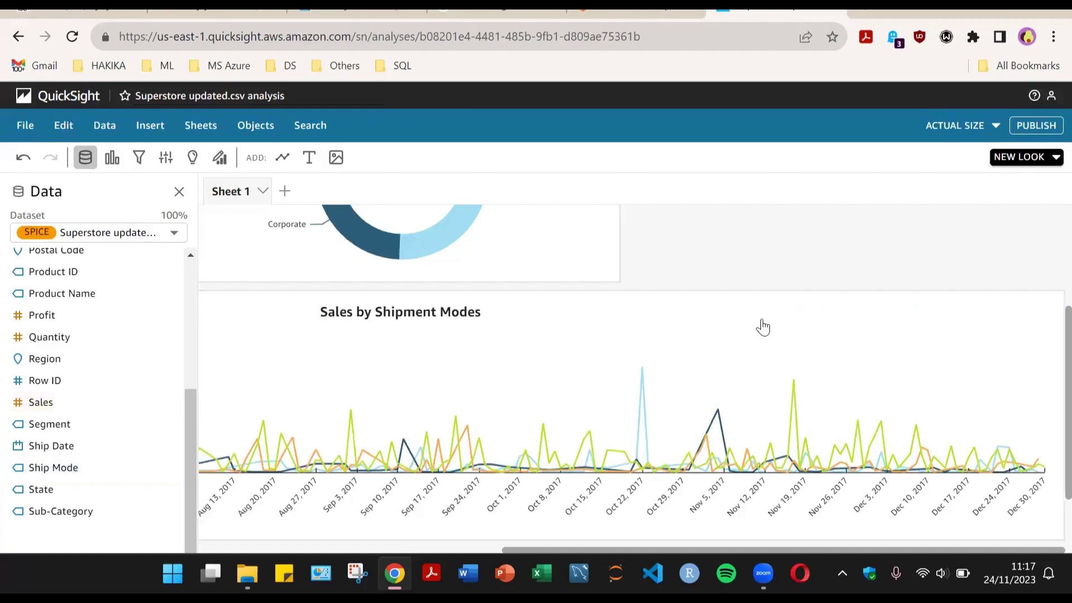
- Add a gauge visual to the sheet
scroll(876, 357, "up", 3)
scroll(882, 369, "down", 5)
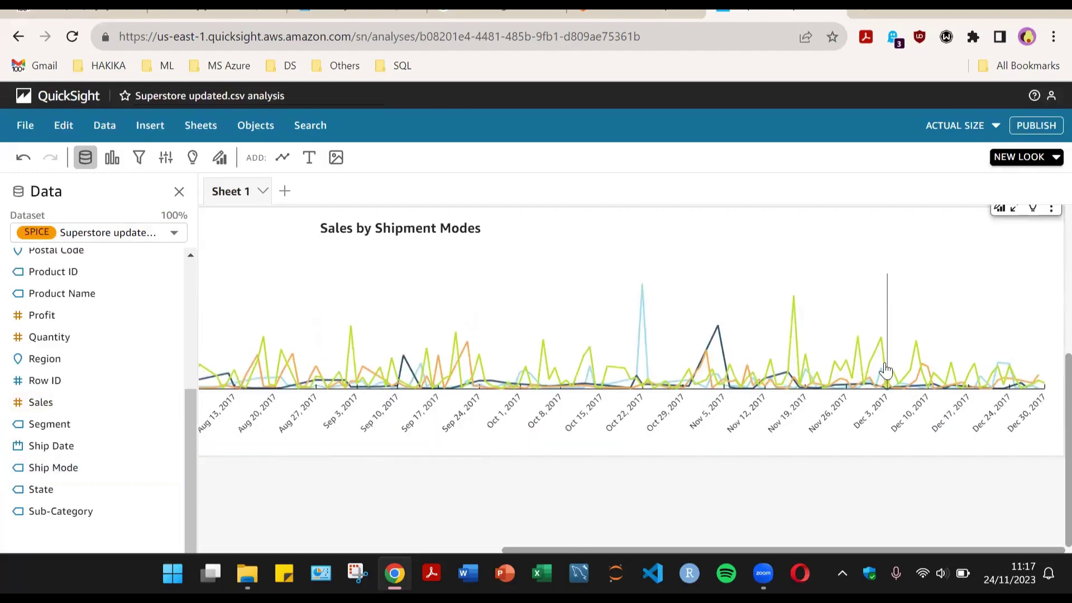
left_click(558, 228)
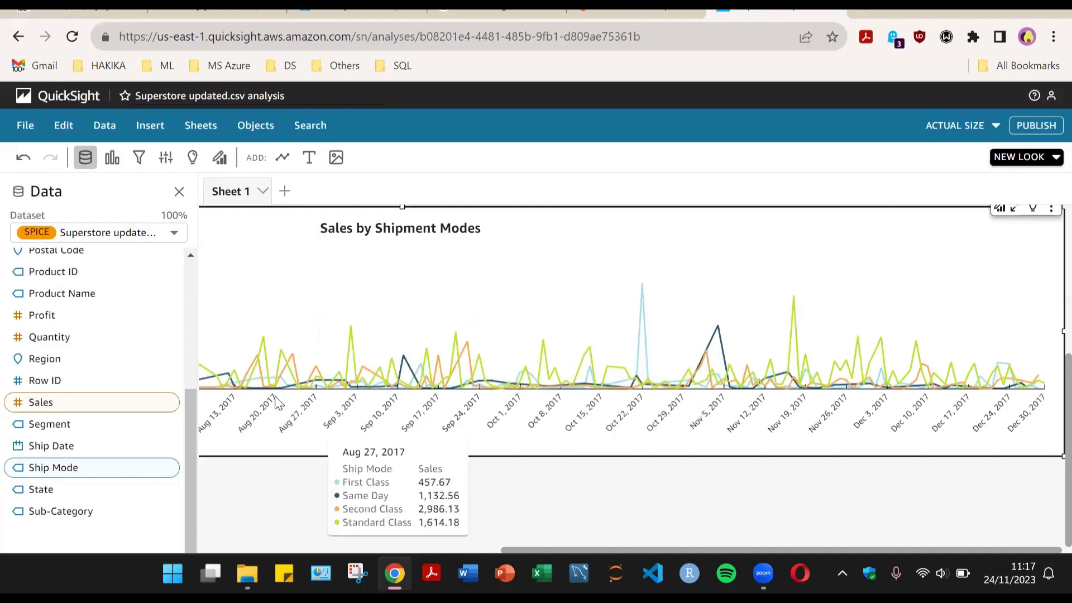
scroll(771, 389, "up", 2)
scroll(770, 390, "up", 3)
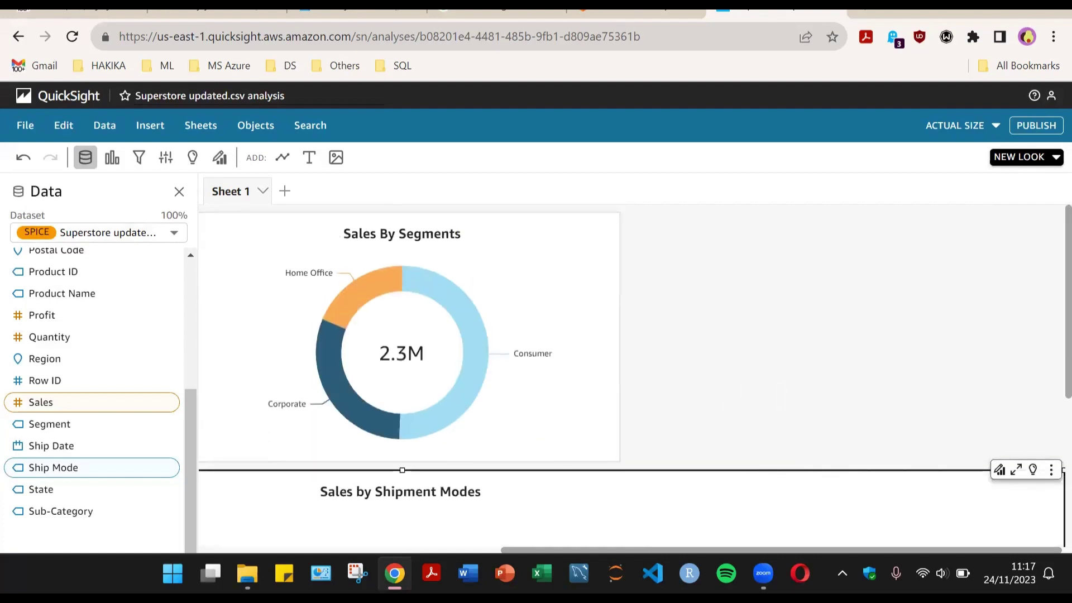
left_click_drag(663, 551, 317, 557)
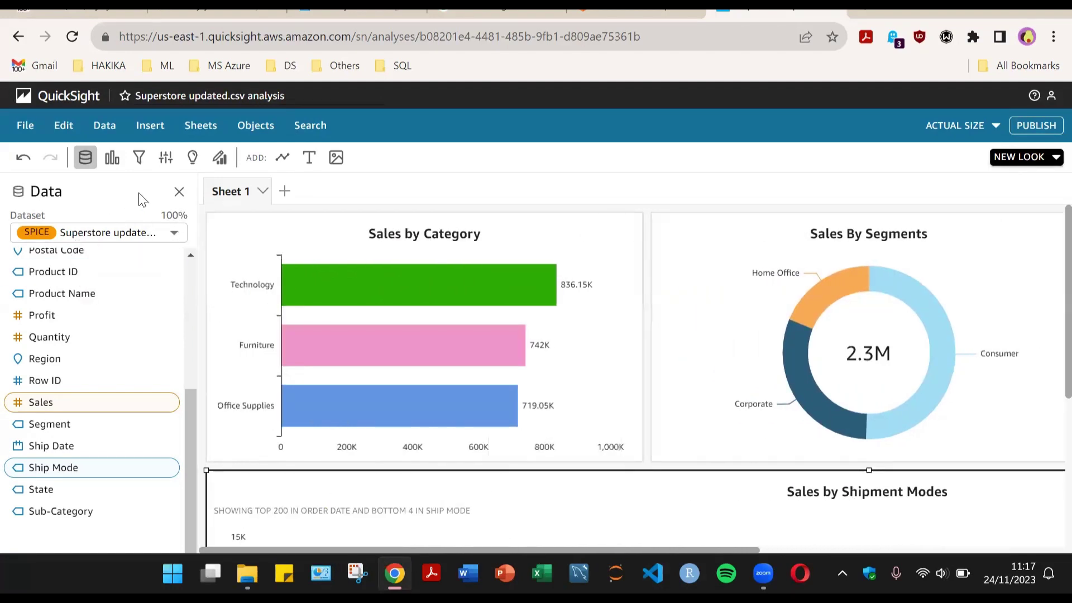
left_click(112, 158)
left_click(263, 217)
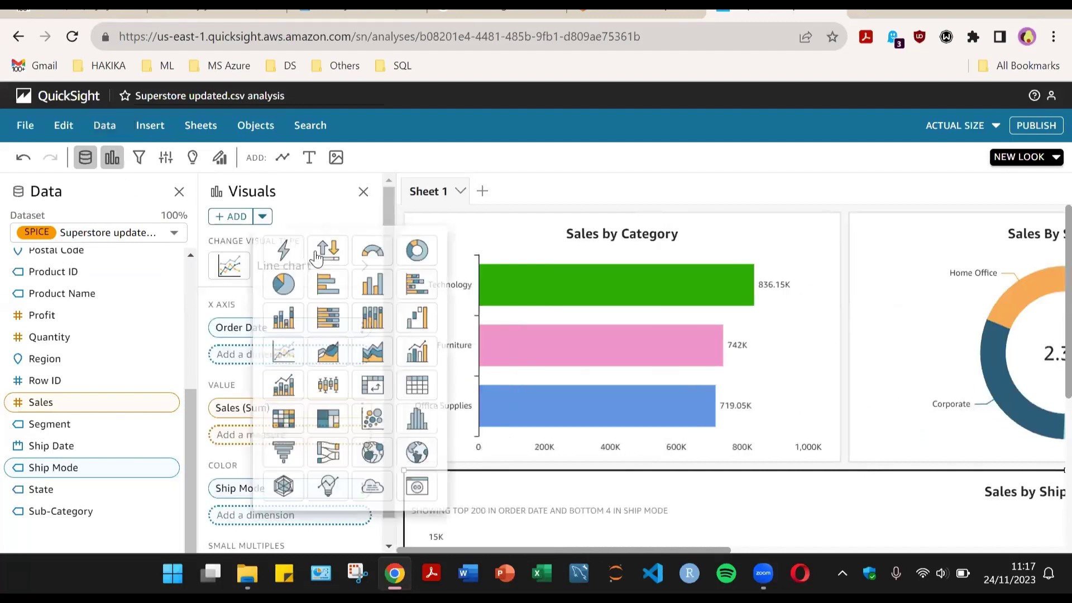
left_click(366, 257)
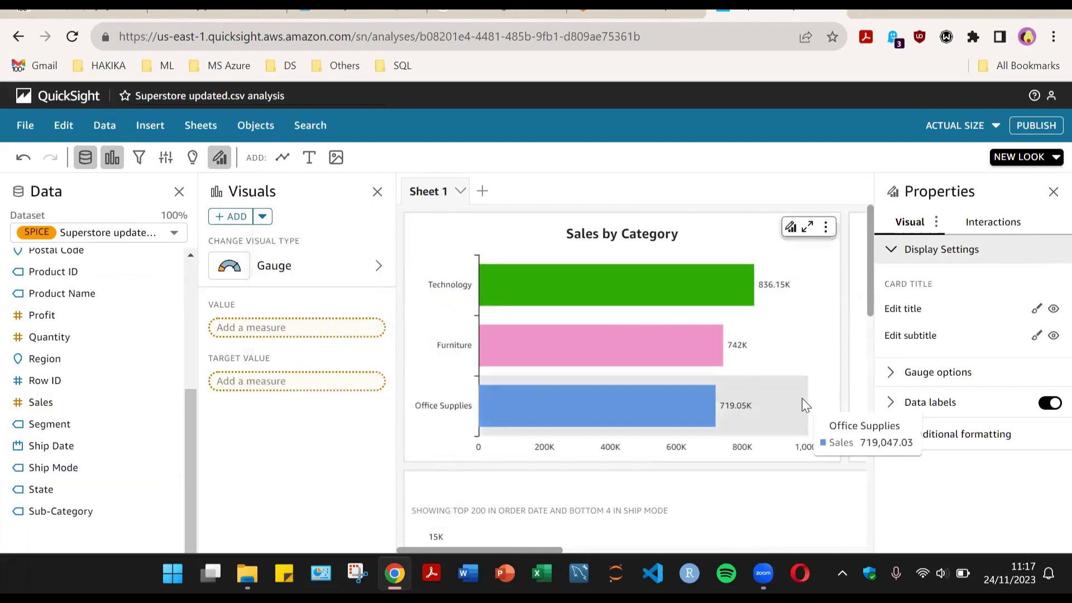
- Assign the Sales measure as the value of the new gauge beneath the line chart
scroll(802, 398, "down", 10)
scroll(709, 413, "up", 7)
scroll(709, 416, "down", 5)
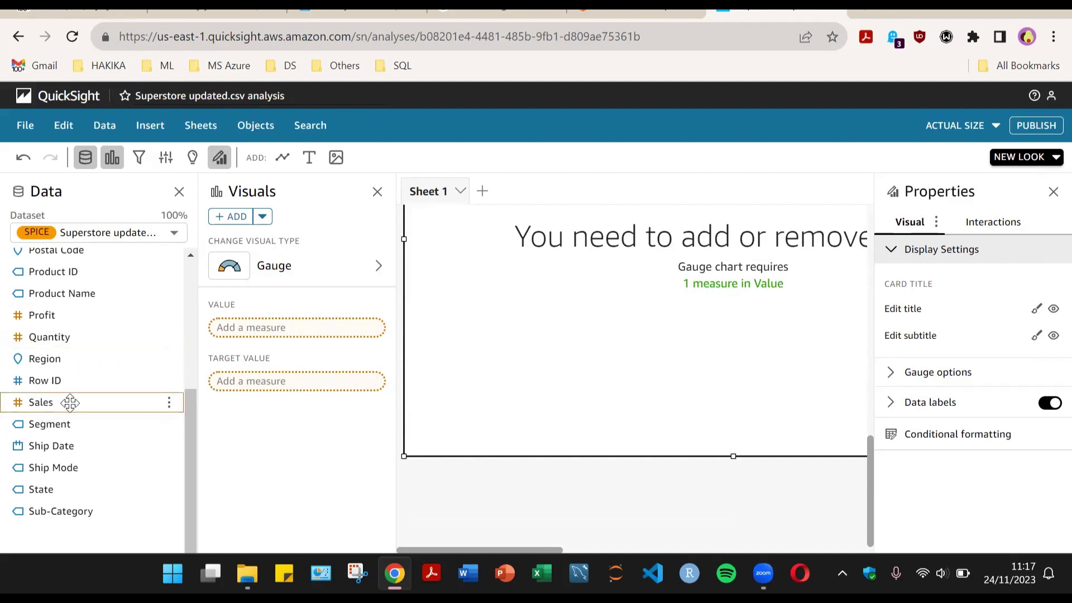
left_click_drag(72, 403, 239, 327)
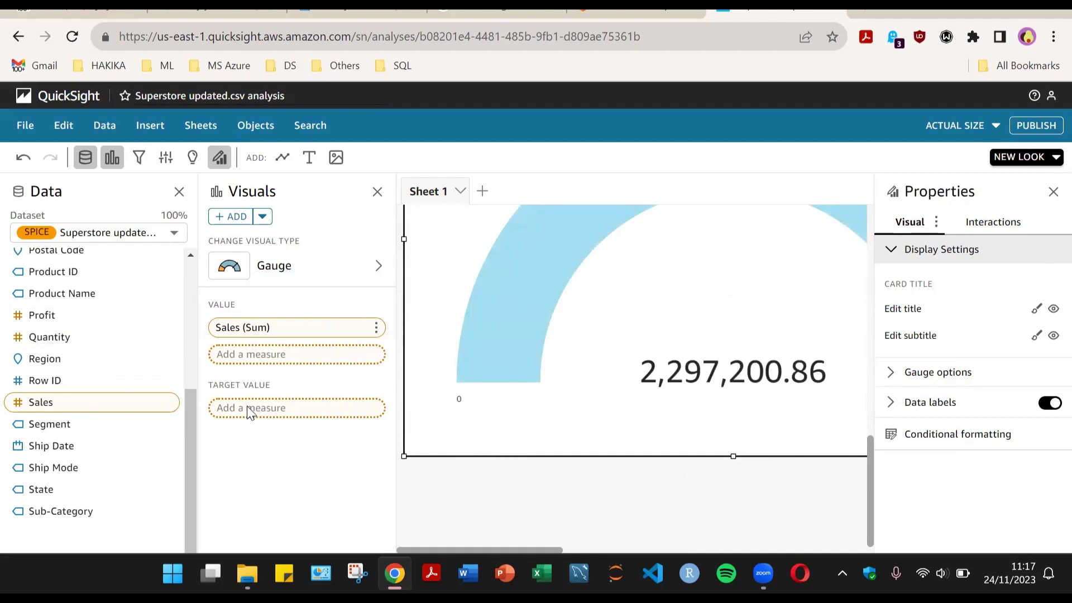
- Set the gauge's axis range from 0 to 3000000 and its arc style to 180° (semi-circle)
left_click(967, 380)
scroll(943, 441, "down", 3)
left_click(912, 368)
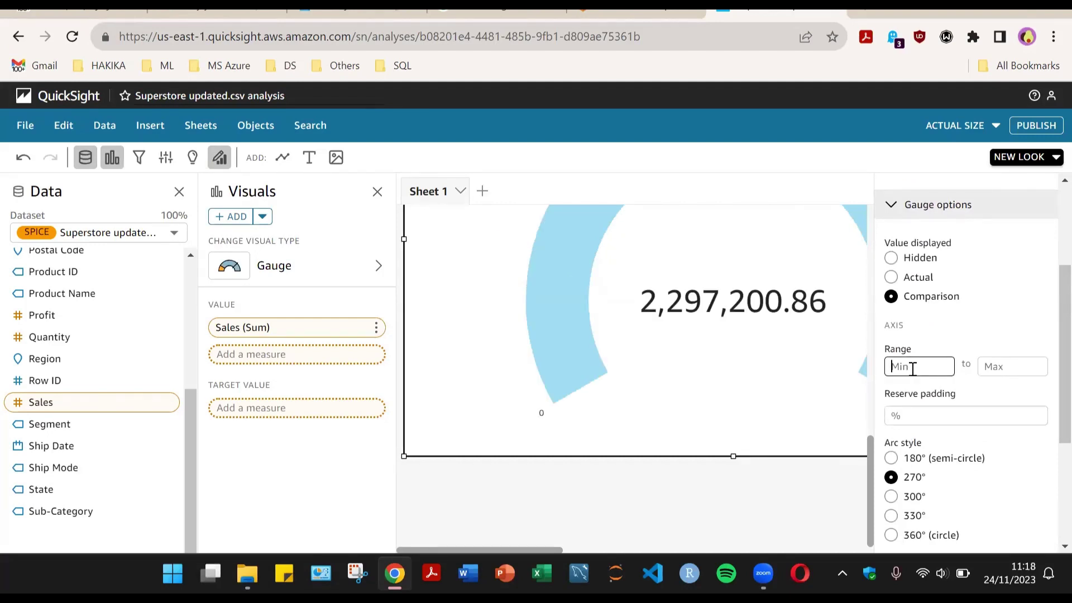
left_click(999, 368)
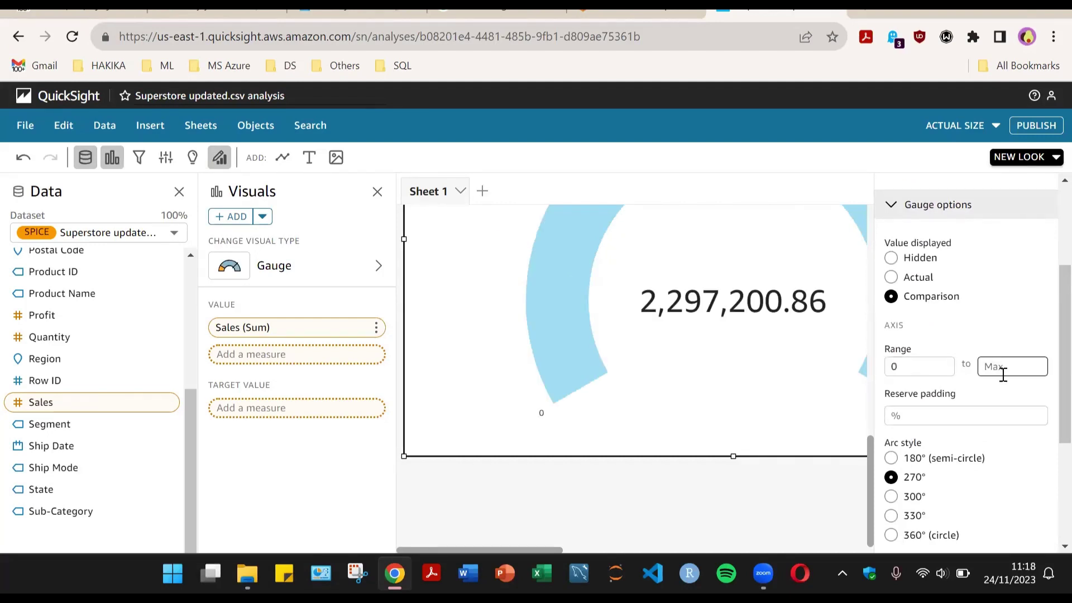
type("3000000")
left_click(976, 474)
left_click(892, 458)
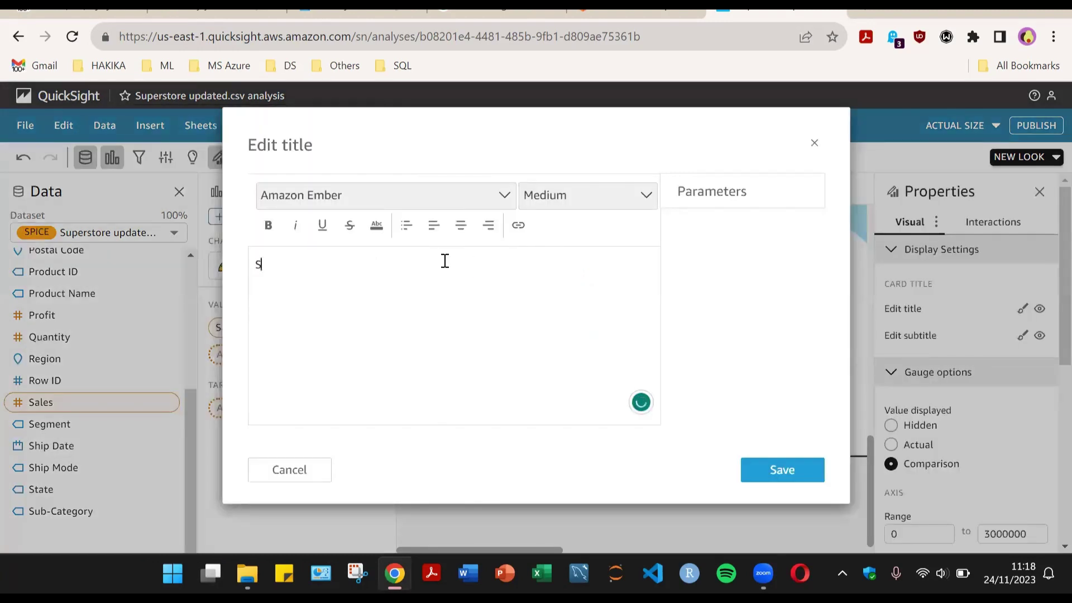
- Title the gauge Sales Performance, formatted centred, bold and in Large size
type("s Perfo")
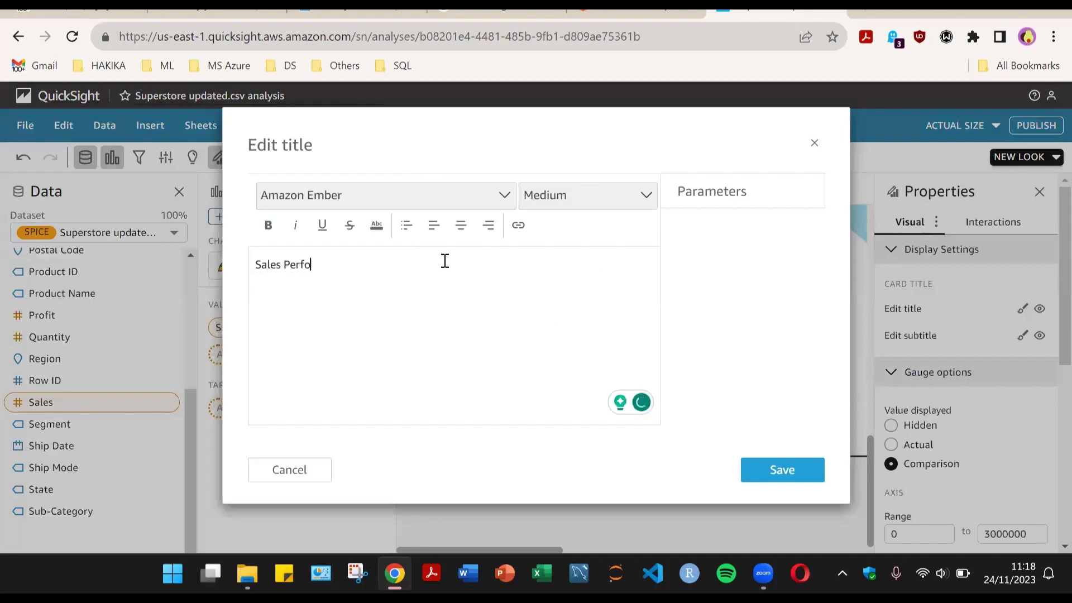
type("rmance")
key("ctrl+a")
left_click(461, 225)
left_click(296, 225)
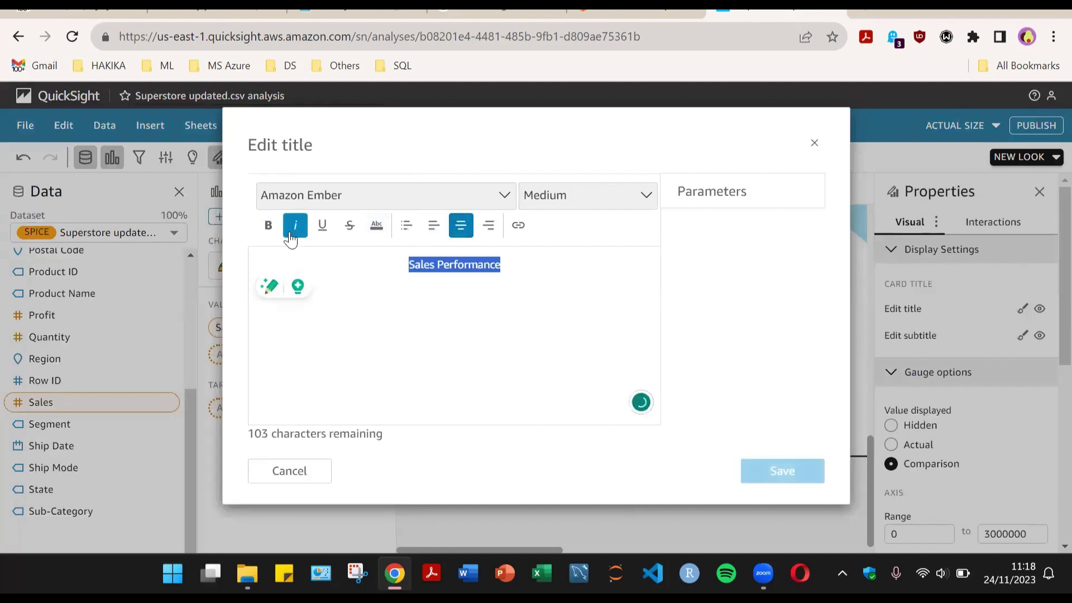
left_click(268, 225)
left_click(295, 225)
left_click(618, 200)
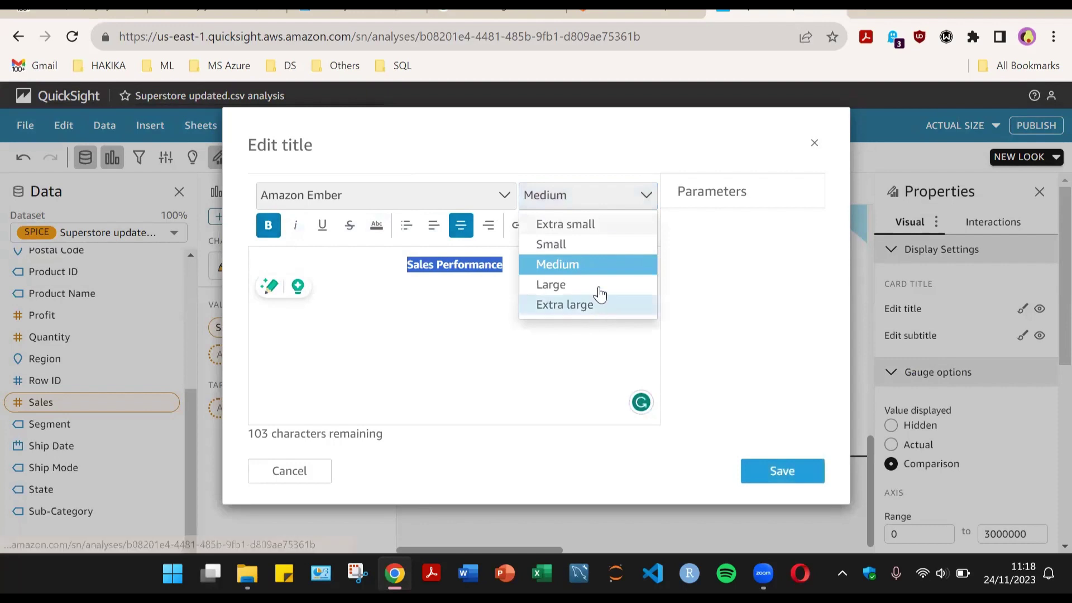
left_click(598, 285)
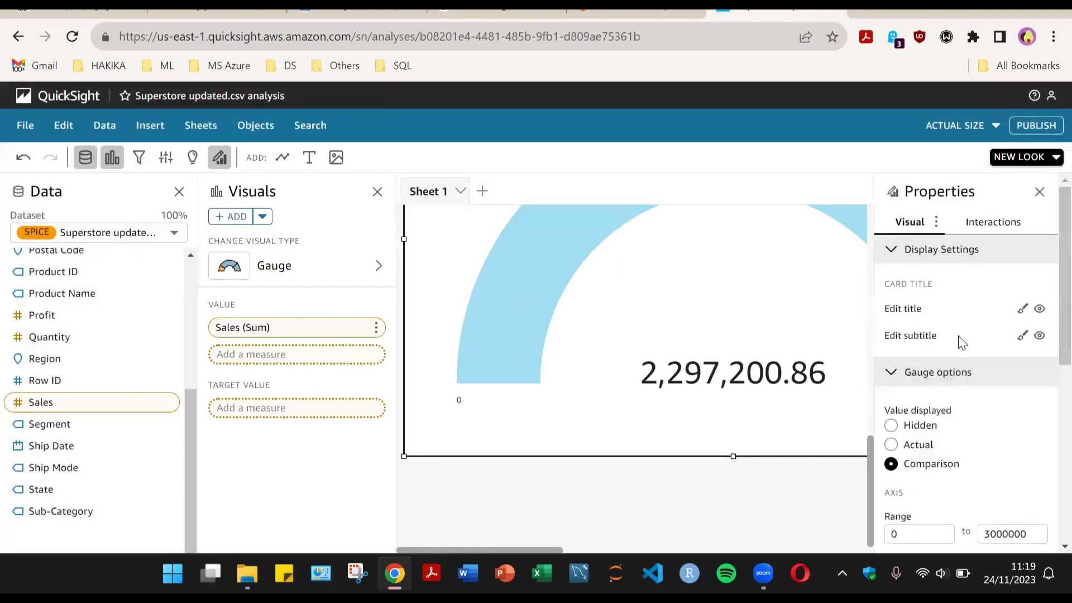
- Examine the gauge's interaction settings and its gauge options, including value display, axis range, arc style and thickness
left_click(910, 380)
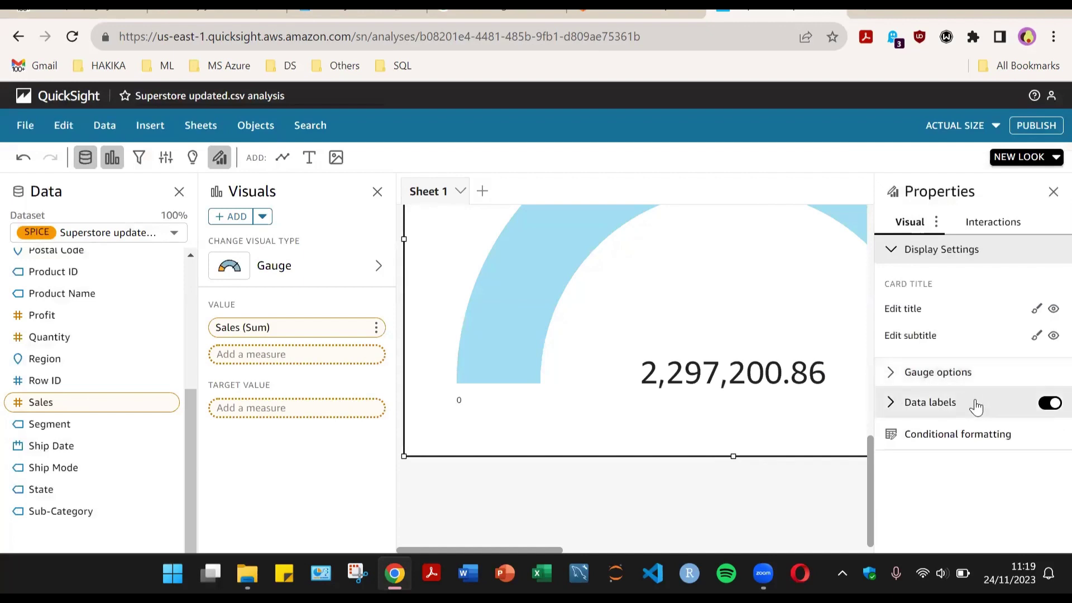
left_click(902, 251)
left_click(1003, 229)
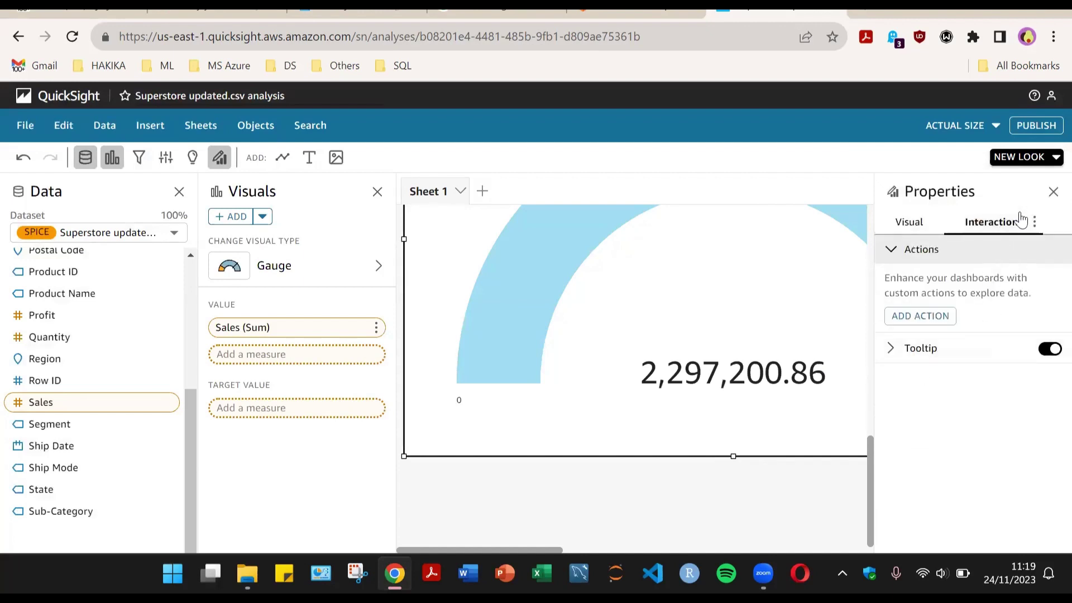
left_click(1052, 194)
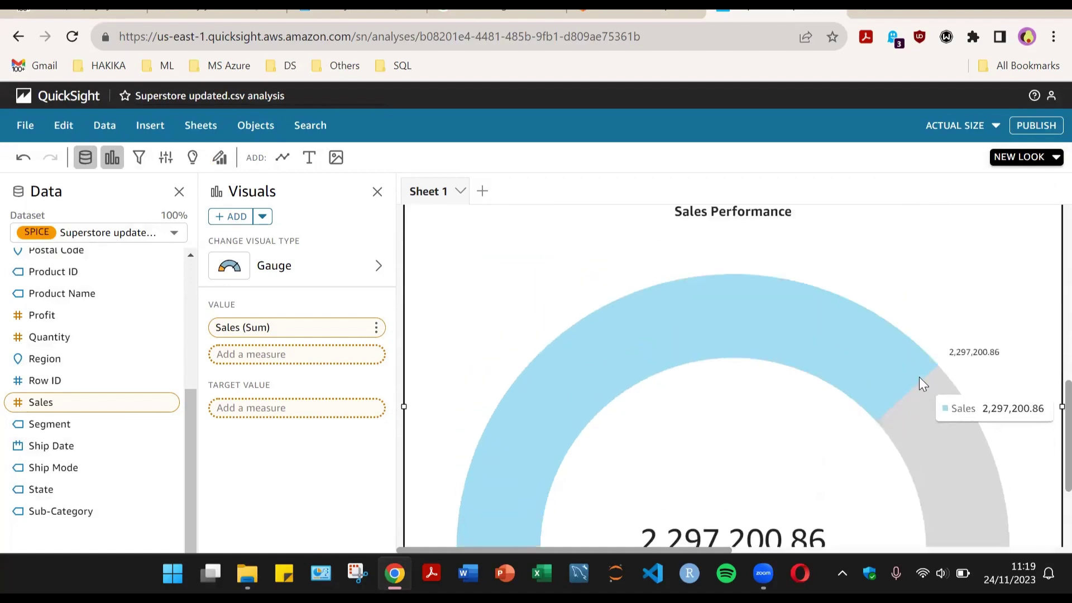
scroll(889, 423, "down", 3)
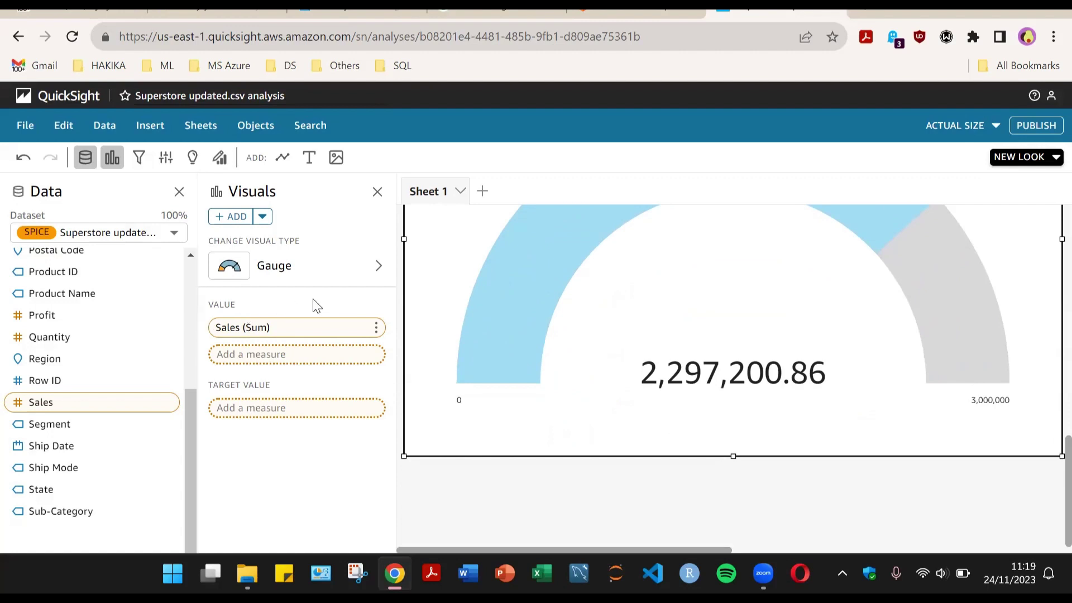
left_click(220, 158)
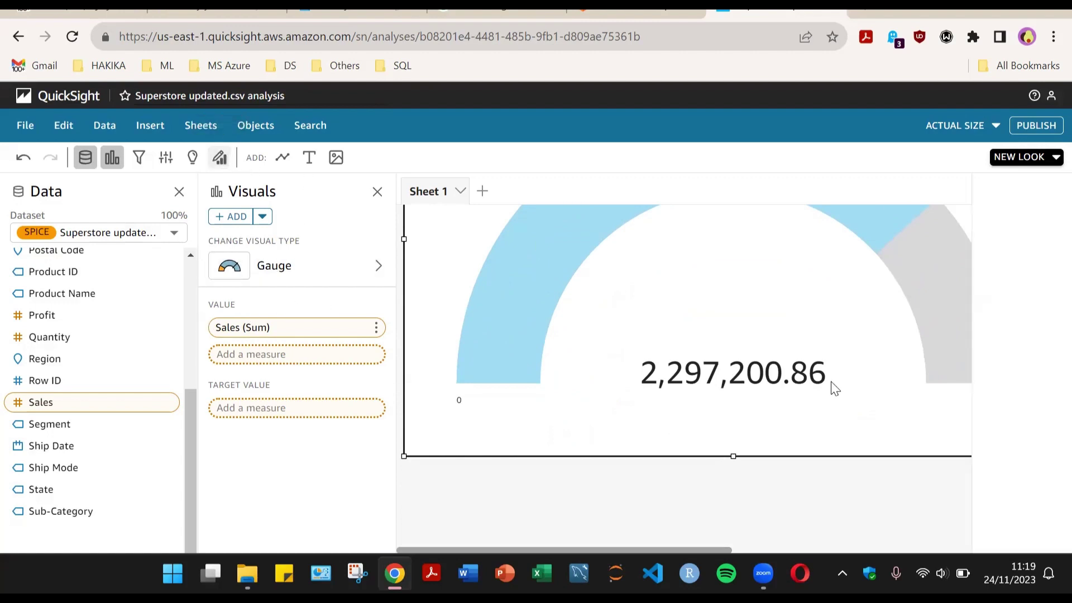
left_click(949, 228)
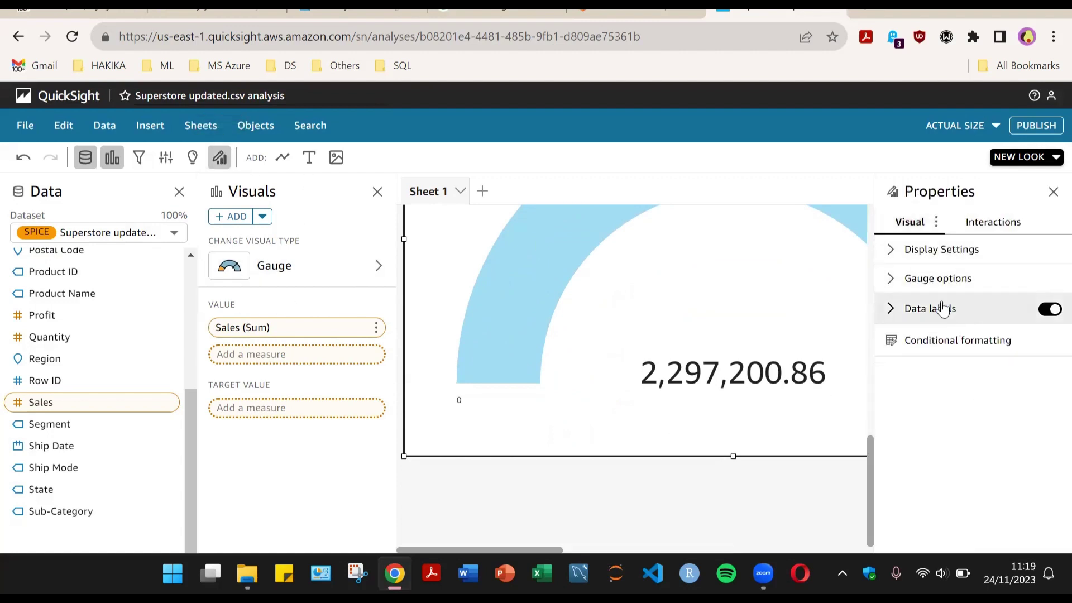
left_click(927, 278)
scroll(974, 391, "down", 2)
scroll(974, 394, "down", 3)
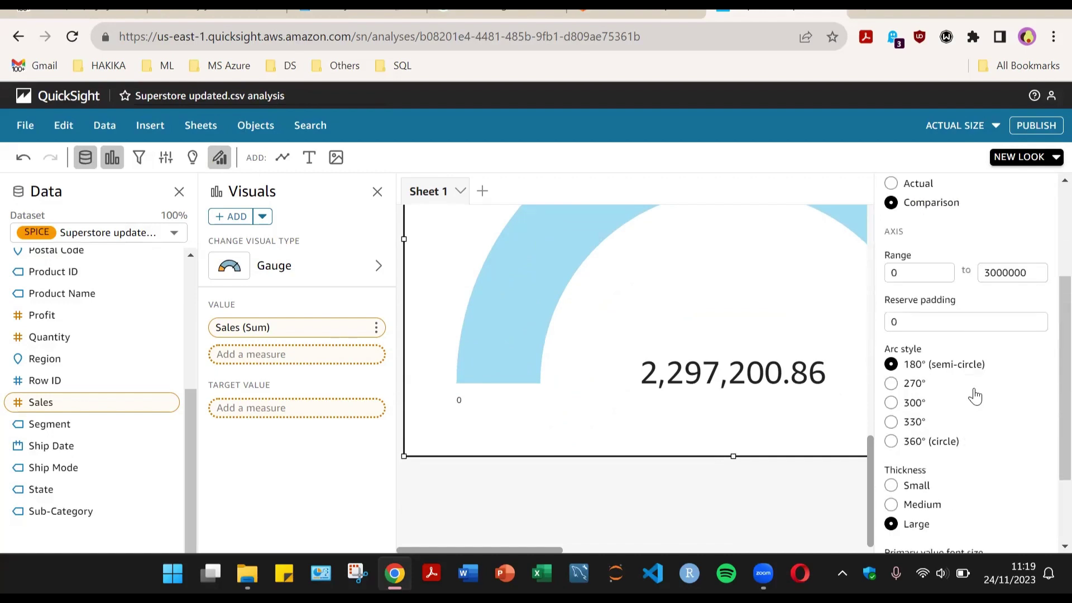
scroll(971, 399, "up", 5)
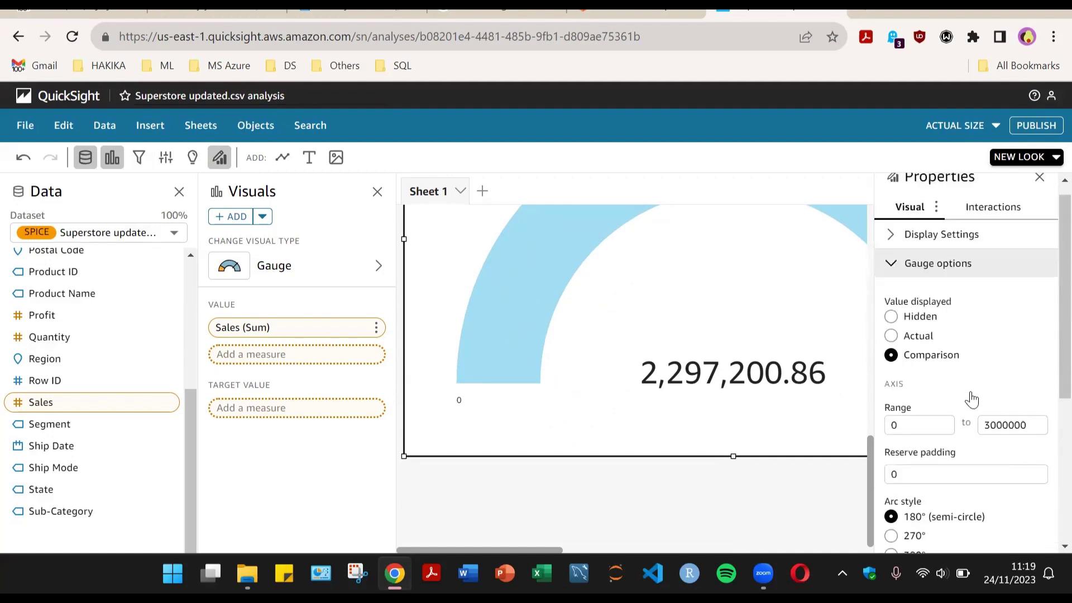
left_click(956, 249)
left_click(910, 251)
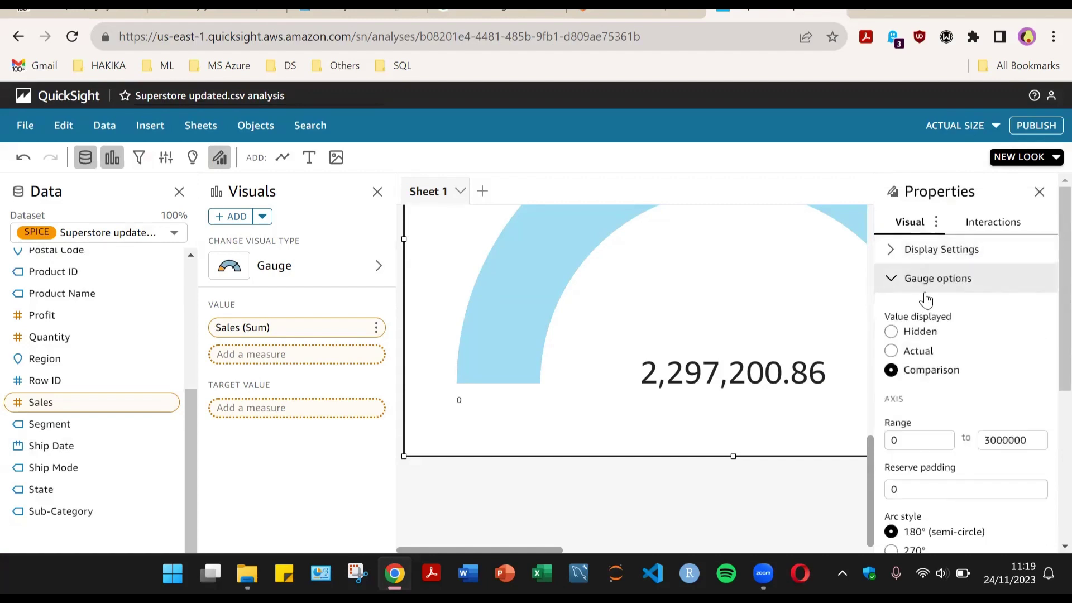
- Recolour the gauge's foreground green and its background pink
left_click(538, 294)
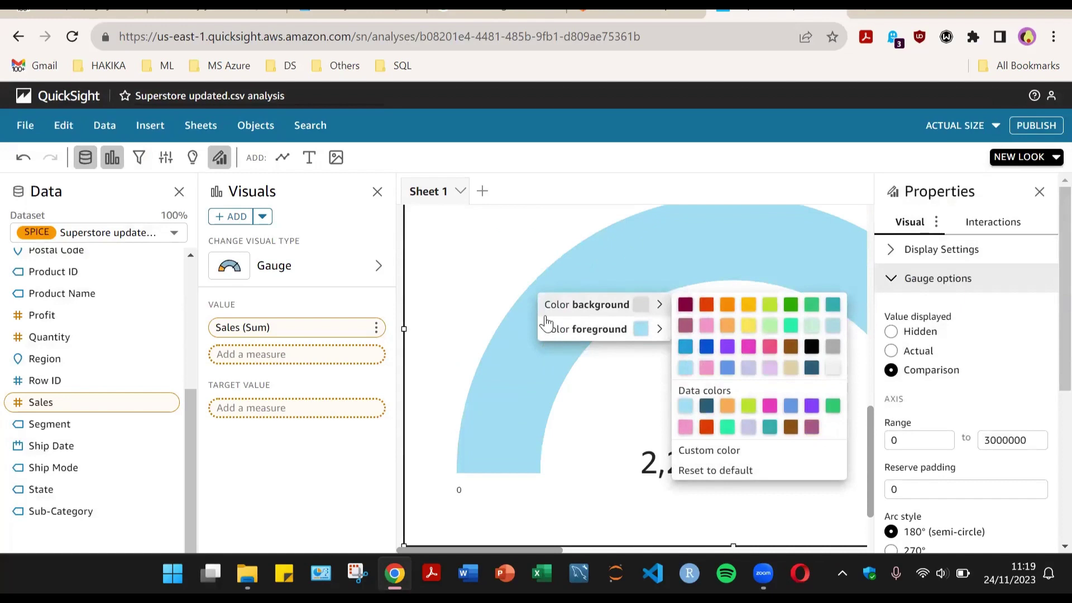
mouse_move(586, 332)
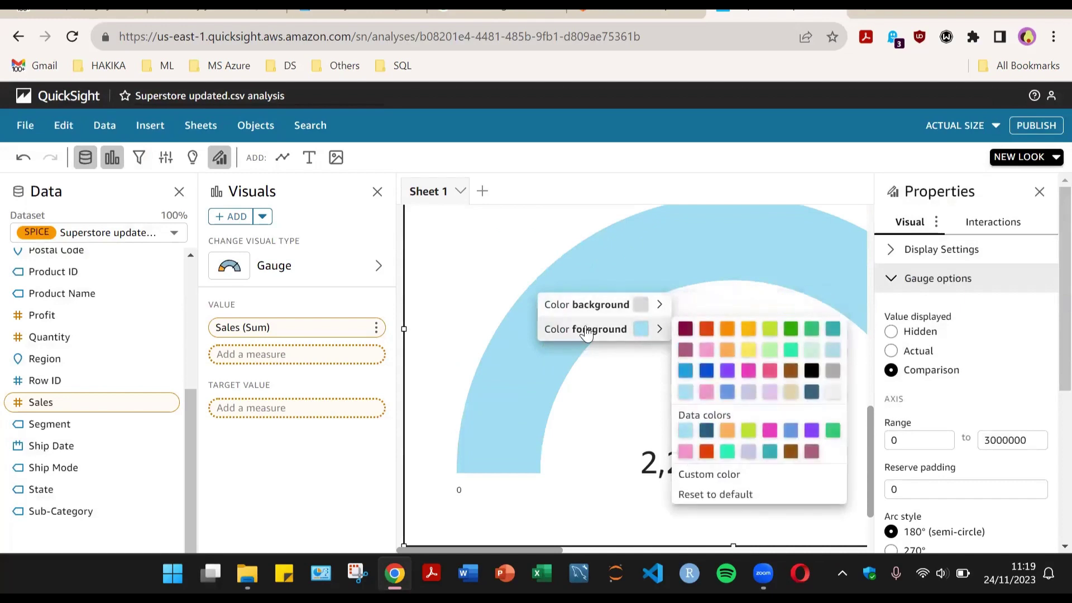
left_click(811, 329)
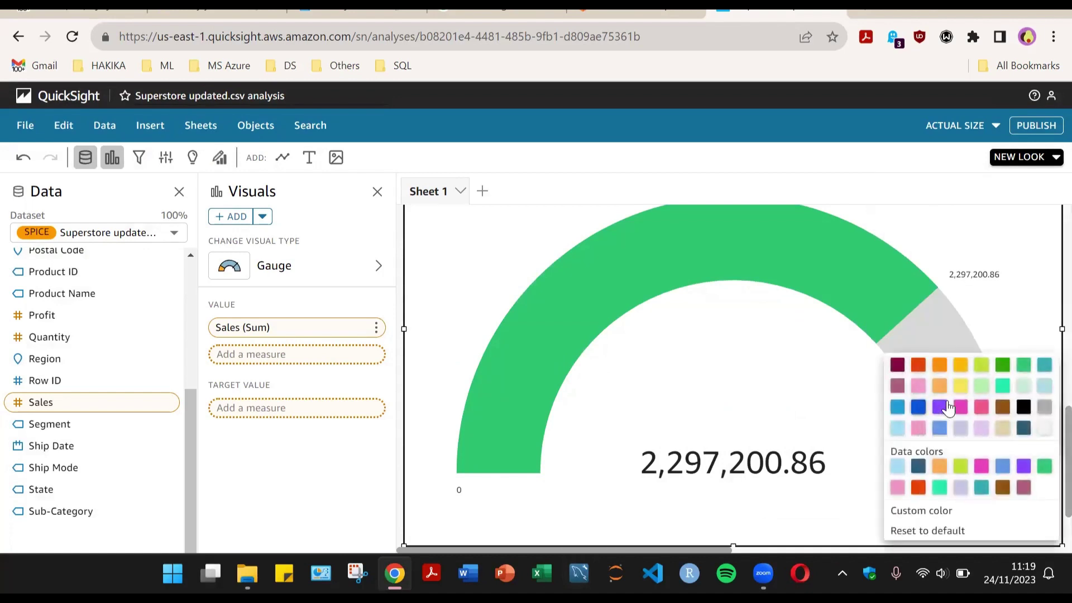
left_click(947, 400)
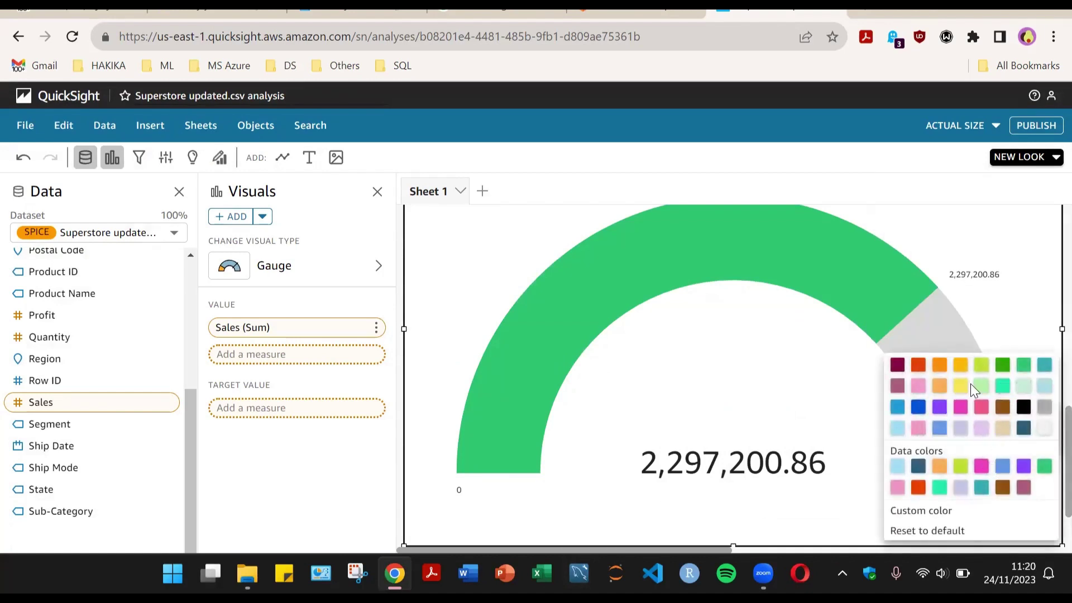
left_click(981, 407)
scroll(847, 391, "down", 2)
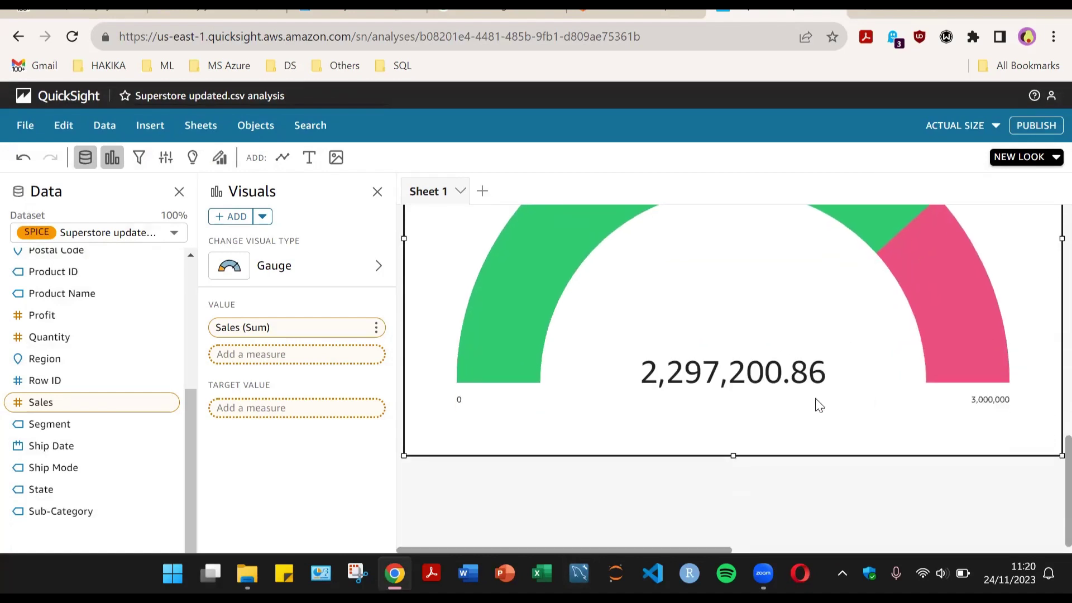
- Shrink the Sales Performance gauge from its lower-left corner to about half its width beneath the line chart
left_click_drag(403, 455, 627, 259)
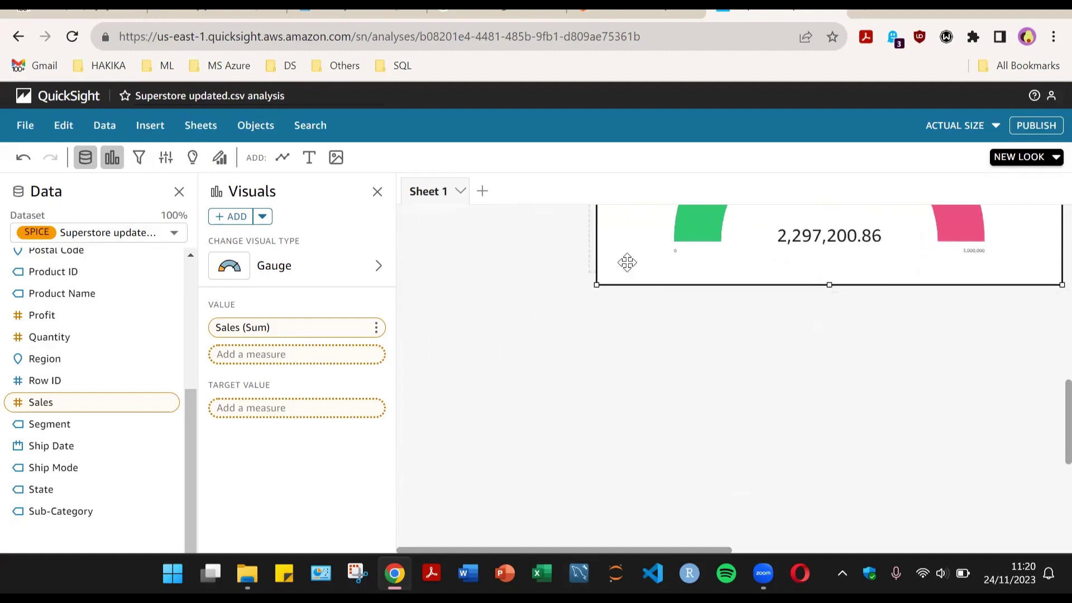
scroll(785, 420, "up", 3)
scroll(811, 414, "down", 3)
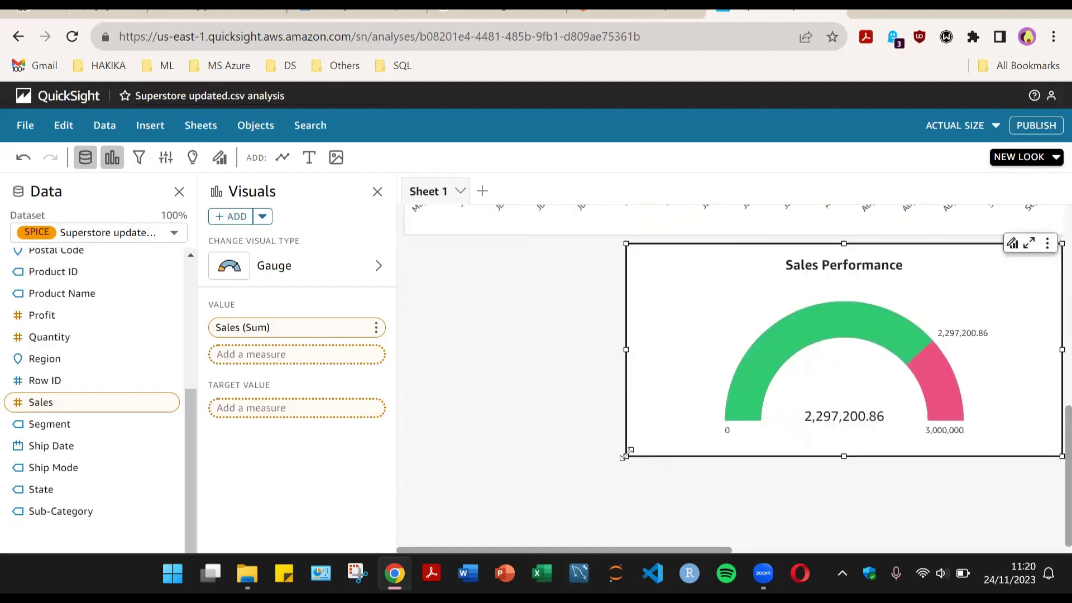
left_click_drag(624, 454, 732, 382)
scroll(777, 347, "up", 2)
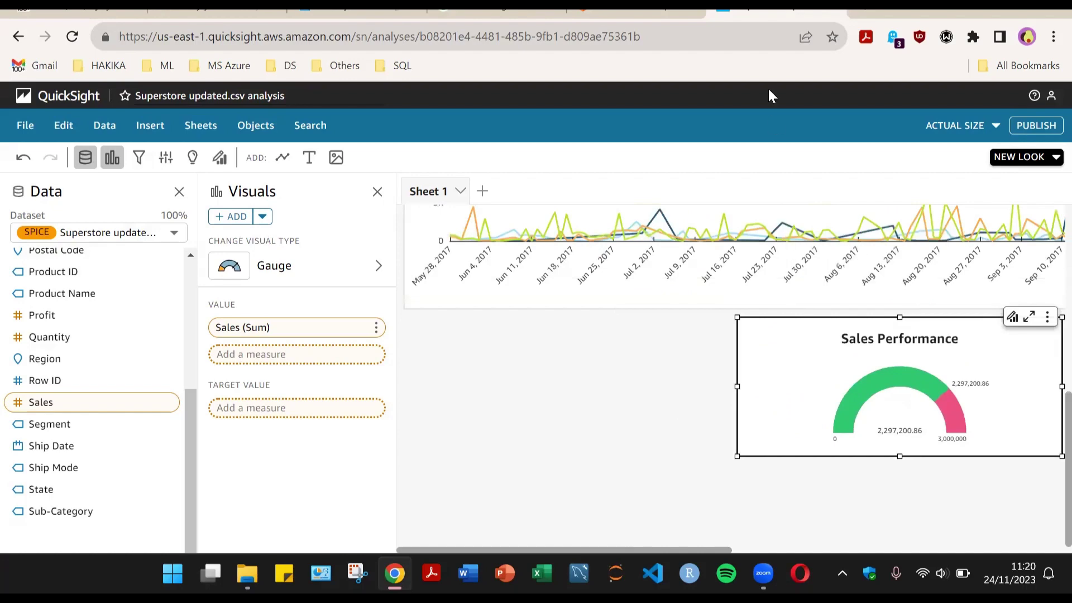
- Try moving the Sales Performance gauge up over the line chart and undo the move
left_click_drag(921, 322, 917, 206)
scroll(970, 410, "up", 5)
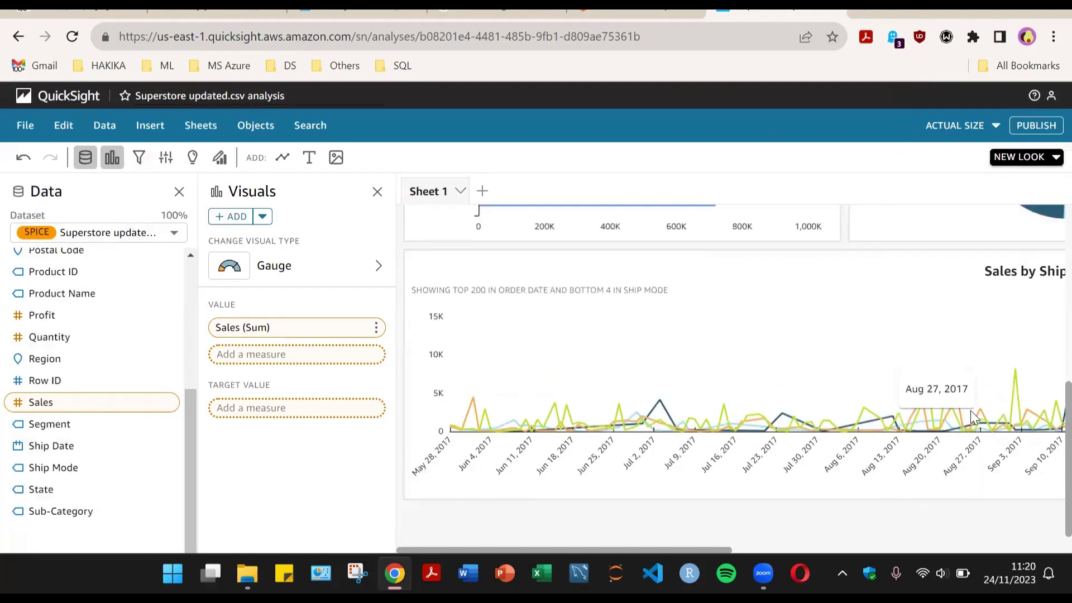
scroll(938, 420, "down", 5)
scroll(905, 438, "up", 3)
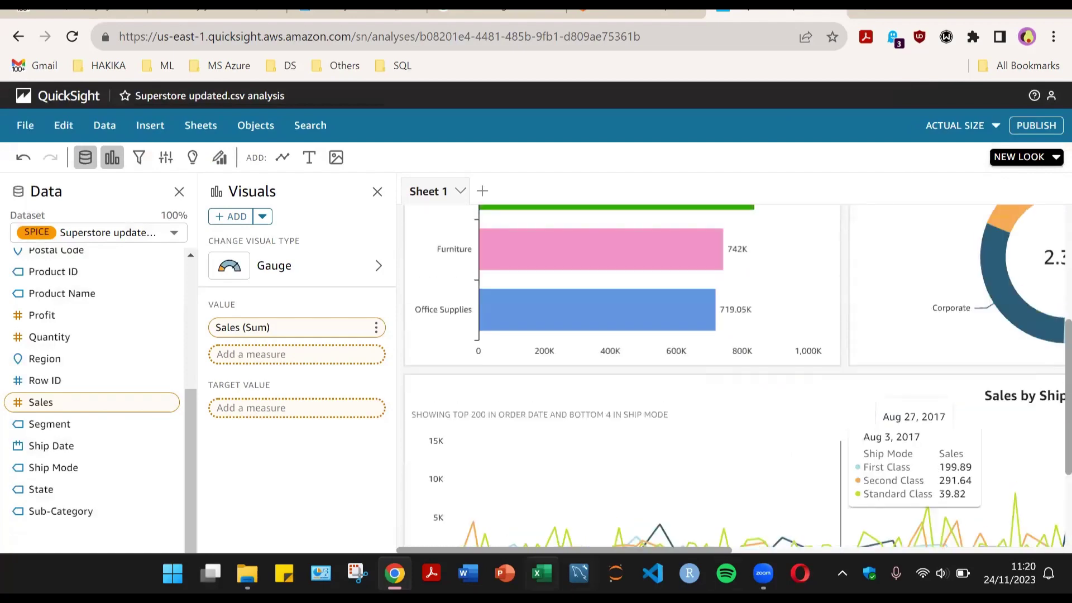
left_click_drag(621, 550, 999, 533)
scroll(916, 469, "down", 3)
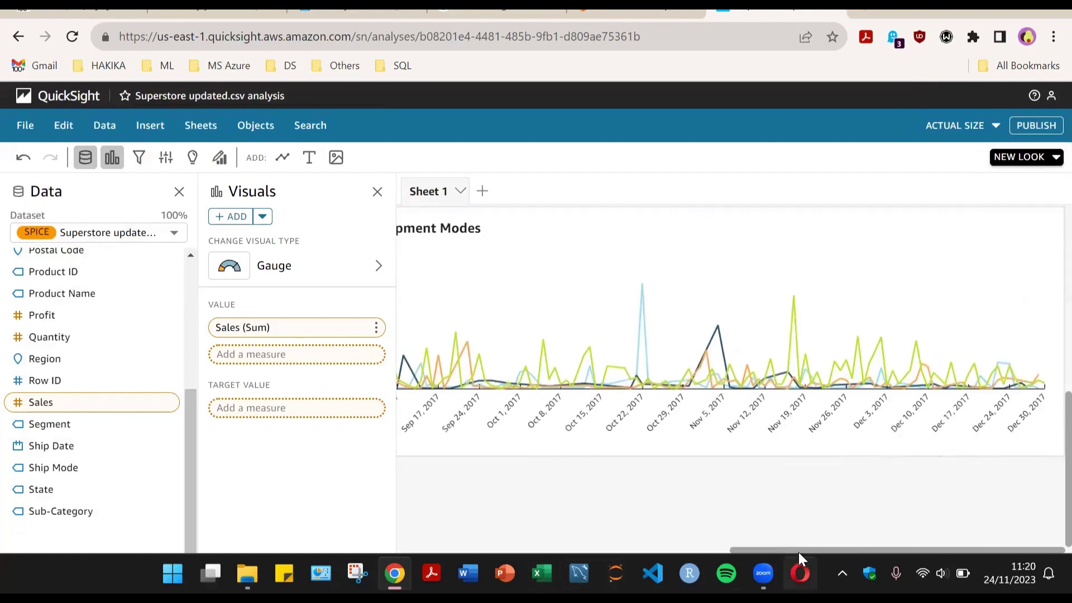
left_click_drag(798, 551, 472, 550)
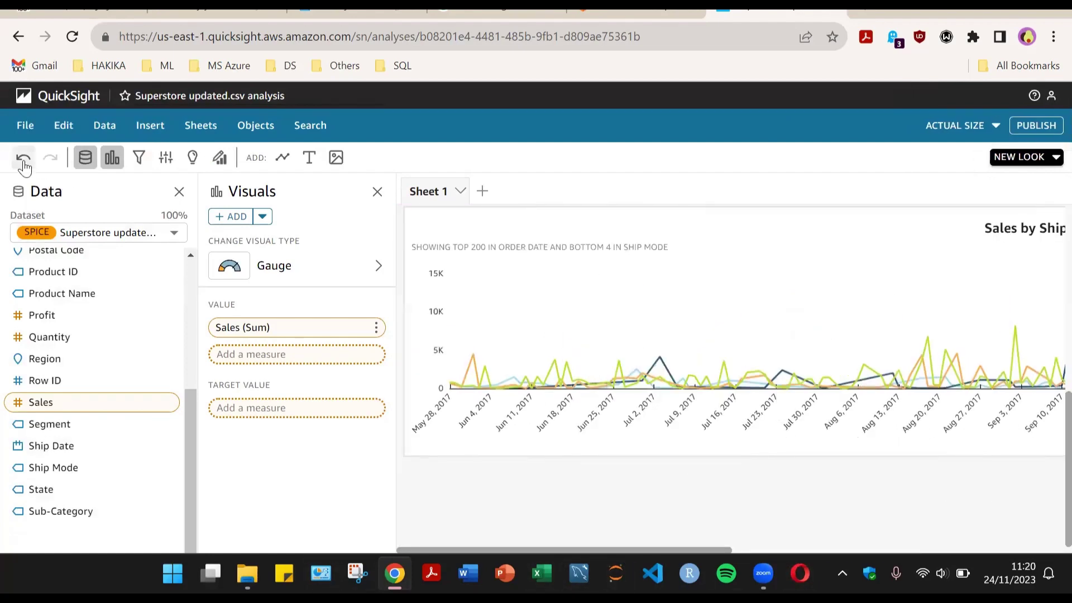
left_click(23, 157)
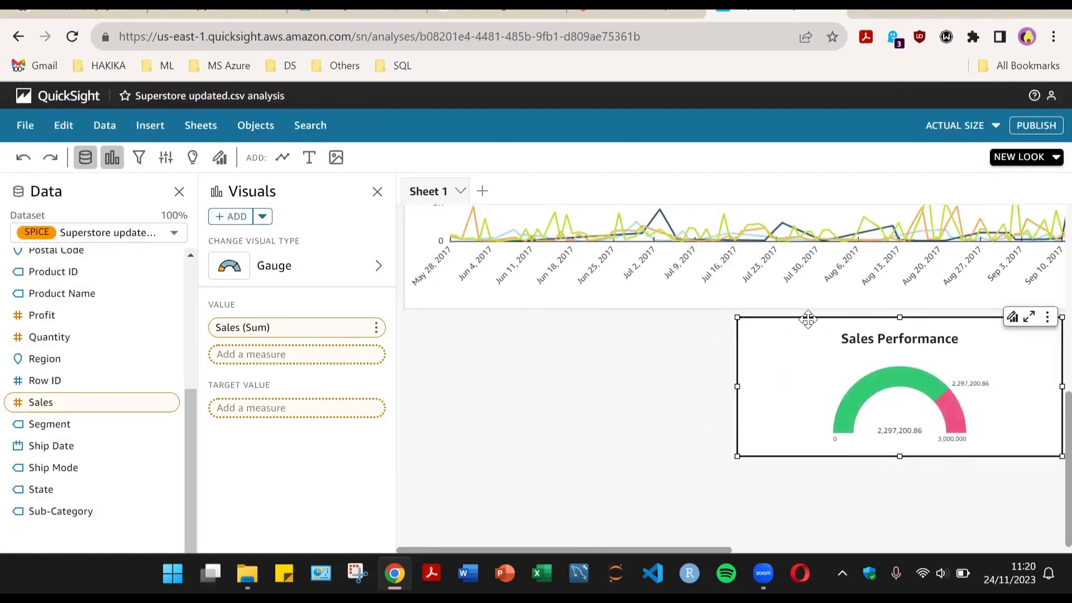
- Move the Sales Performance gauge directly above the Sales By Segments donut chart and deselect it
left_click_drag(808, 319, 993, 218)
scroll(622, 423, "up", 2)
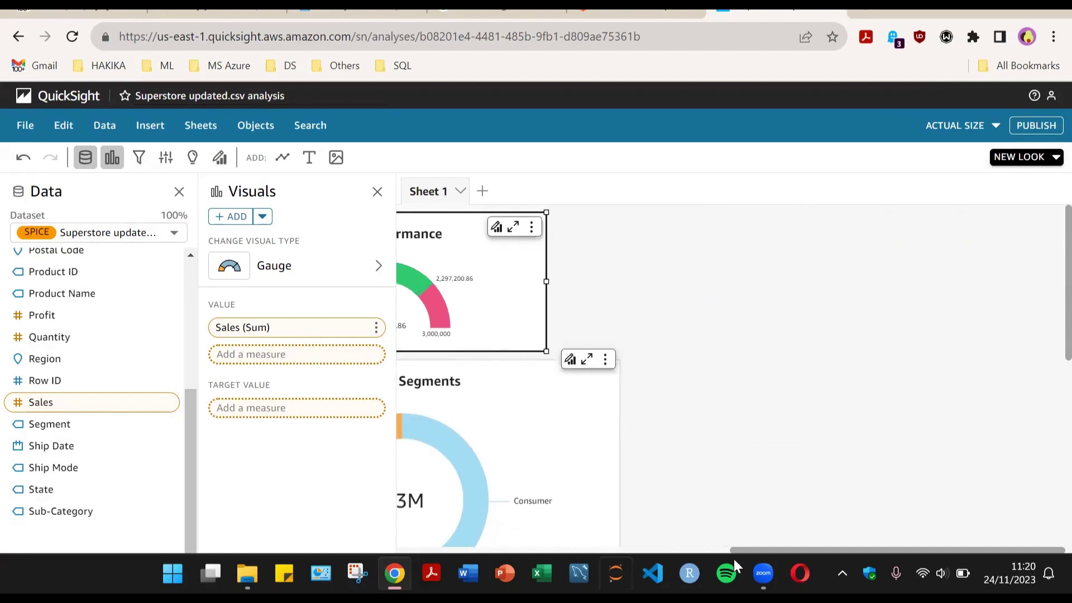
left_click_drag(734, 558, 826, 458)
left_click(681, 260)
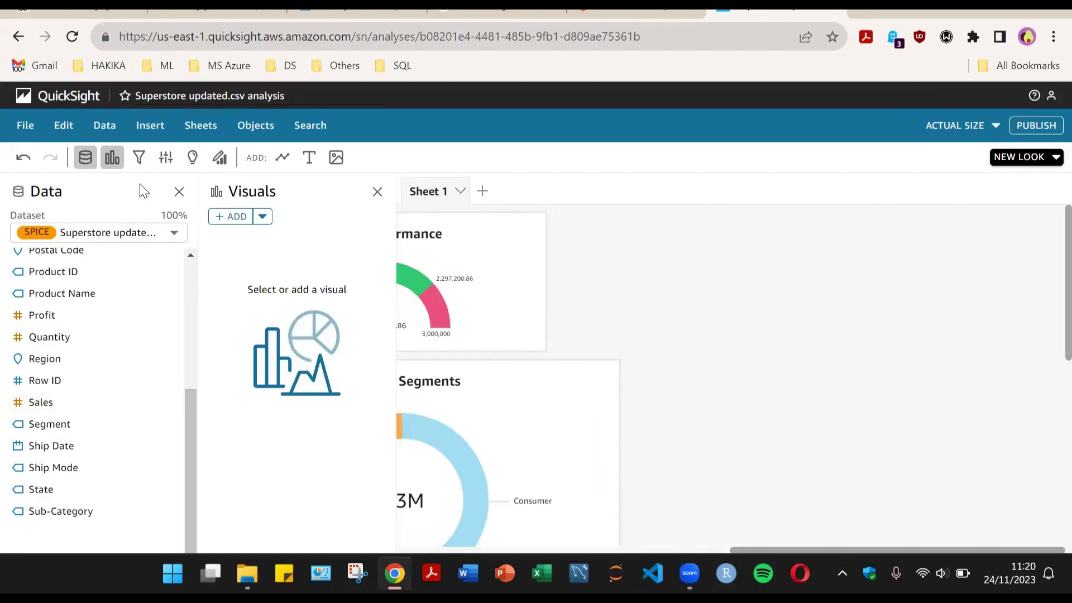
- Add a Key Performance Indicator (KPI) visual to the sheet with the Sales measure as its value
left_click(112, 157)
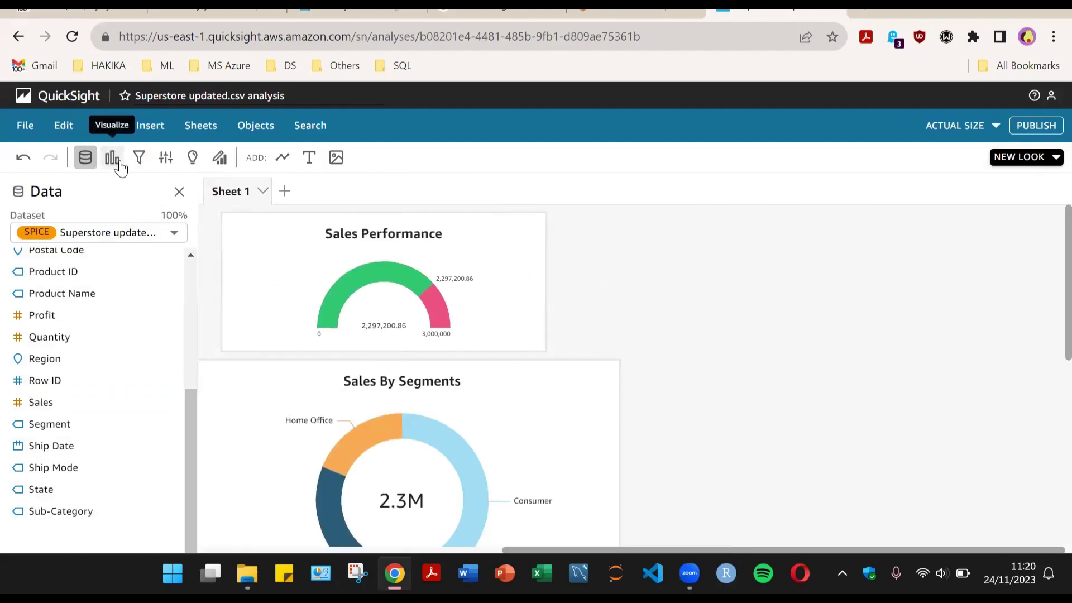
left_click(113, 159)
left_click(262, 219)
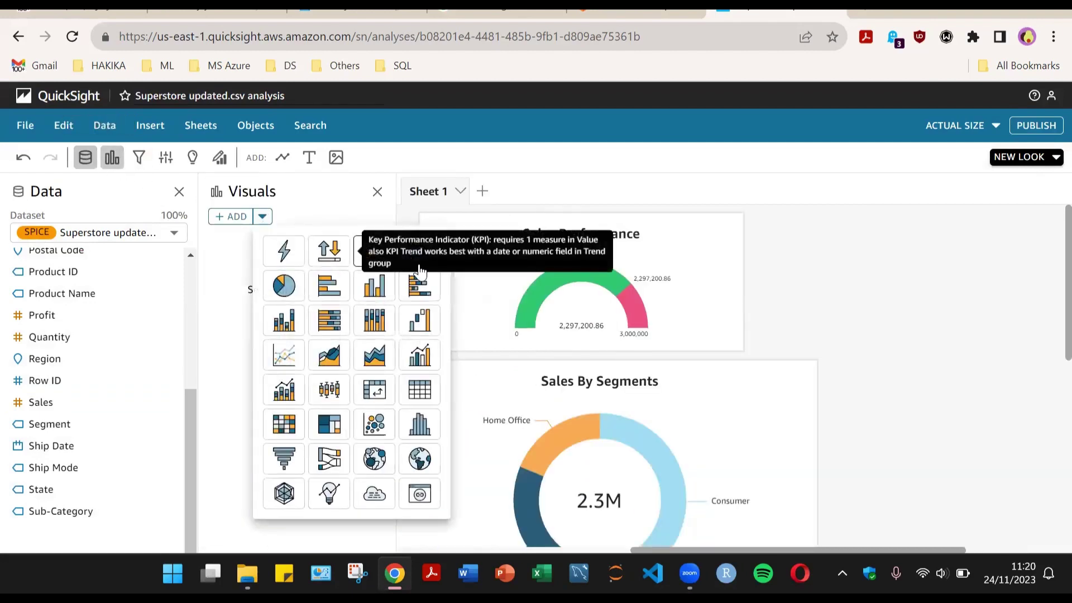
left_click(330, 251)
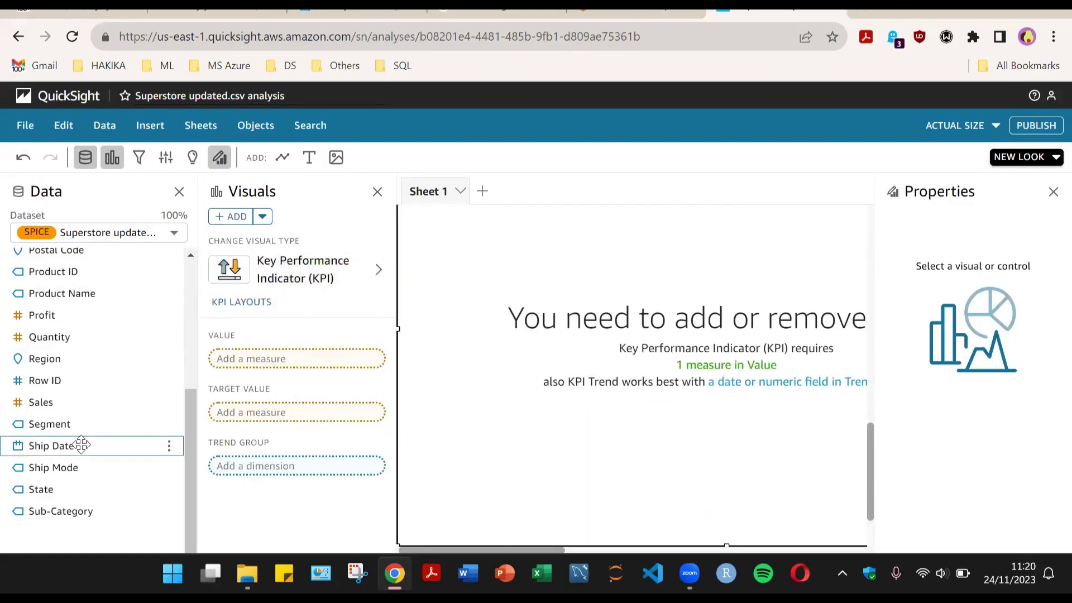
left_click_drag(41, 402, 276, 360)
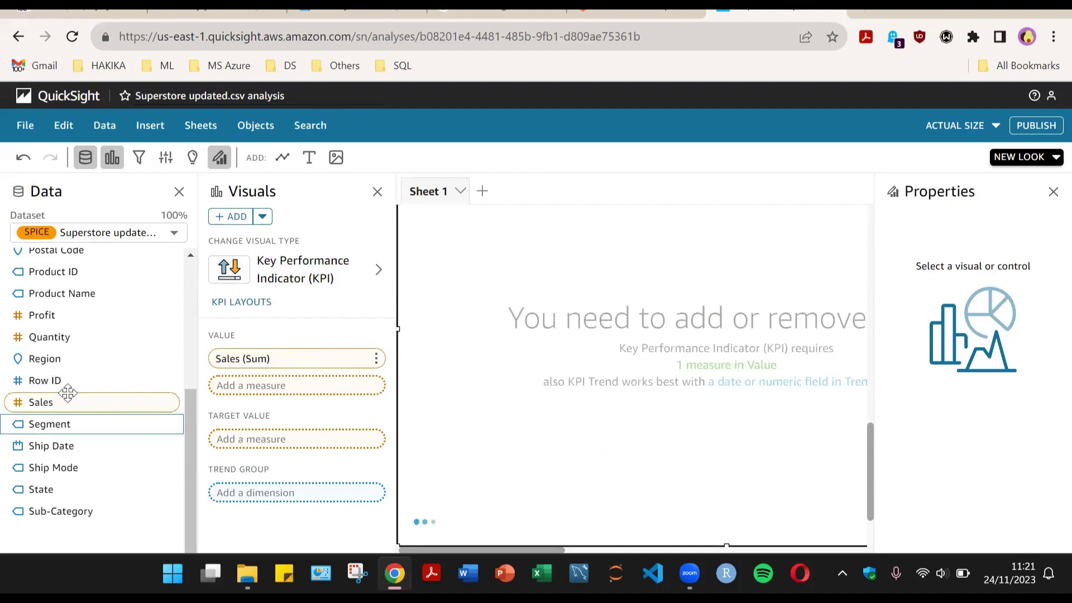
- Set Profit as the target value of the sales KPI and hide the formatting properties
left_click_drag(289, 523, 270, 450)
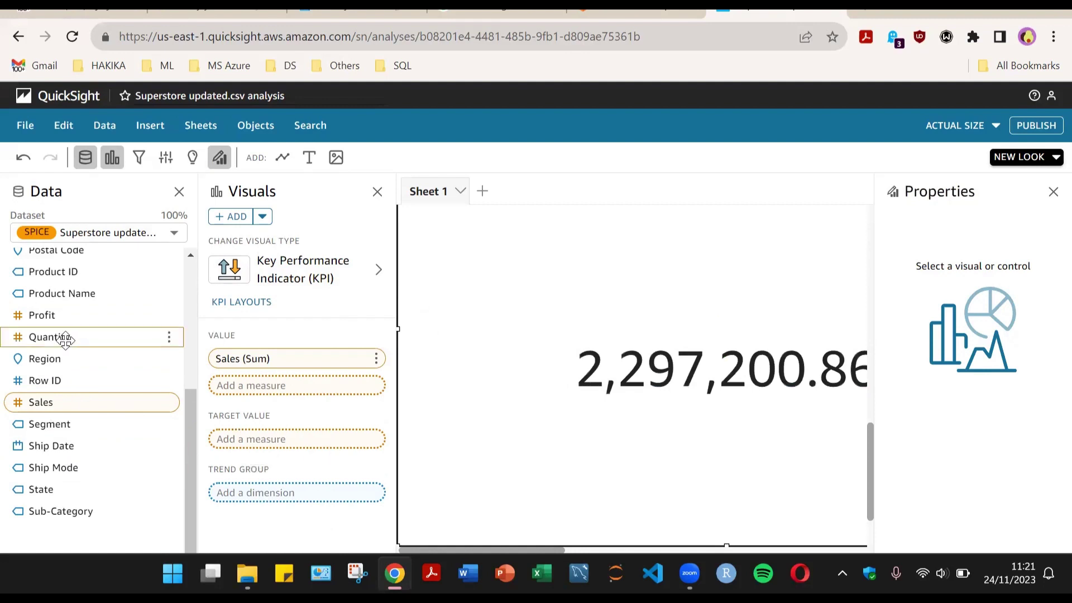
left_click_drag(64, 315, 264, 442)
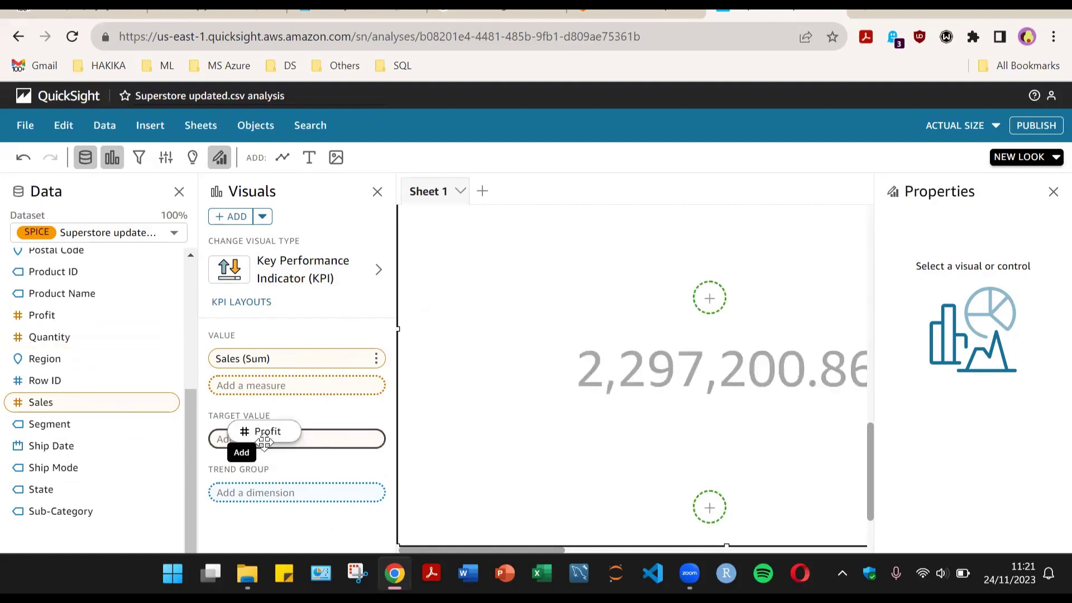
scroll(751, 440, "down", 1)
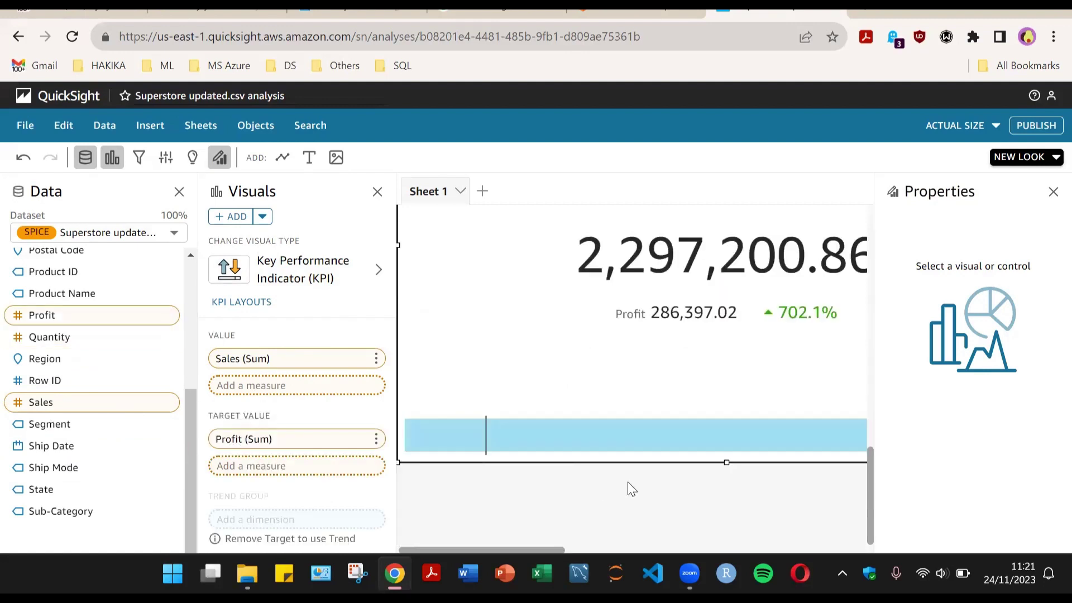
left_click(1053, 194)
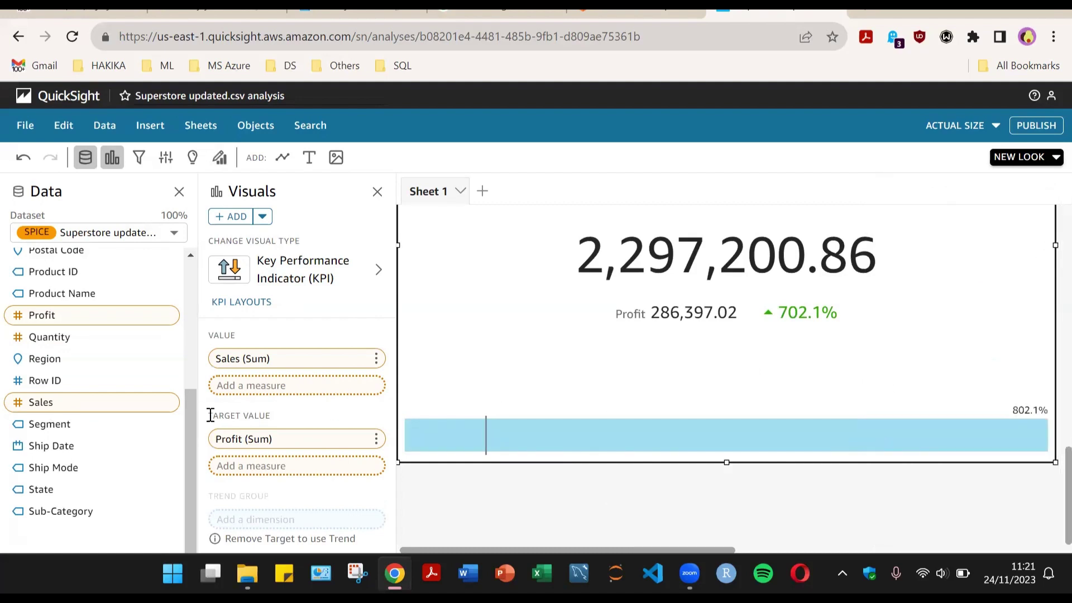
- Remove the KPI's current fields, then set Profit (Sum) as its value and Sales (Sum) as its target value
left_click_drag(268, 354, 256, 463)
left_click(376, 358)
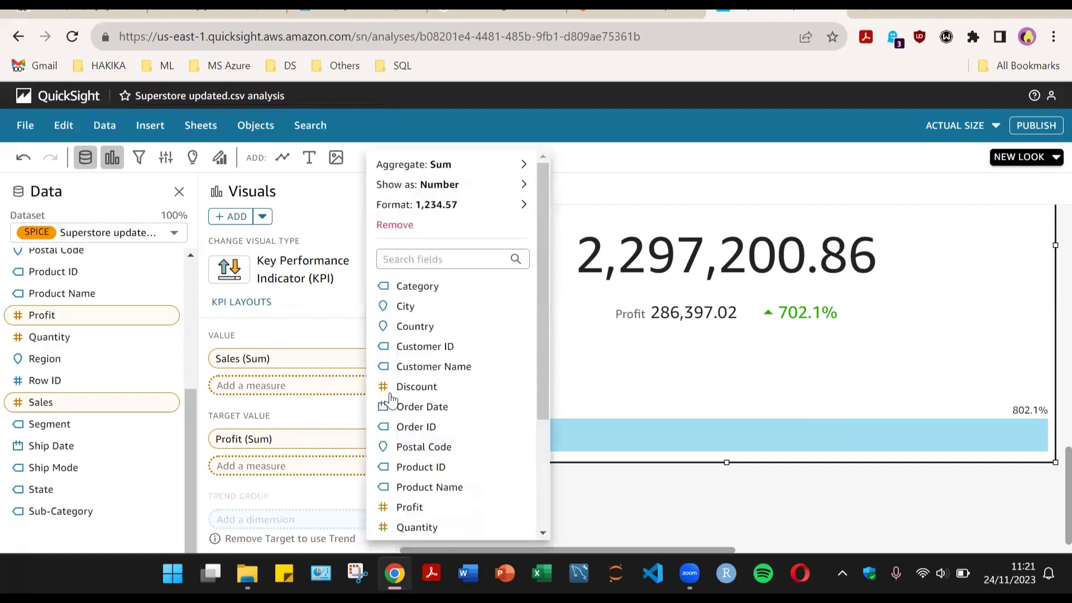
left_click(391, 222)
left_click_drag(251, 411, 225, 470)
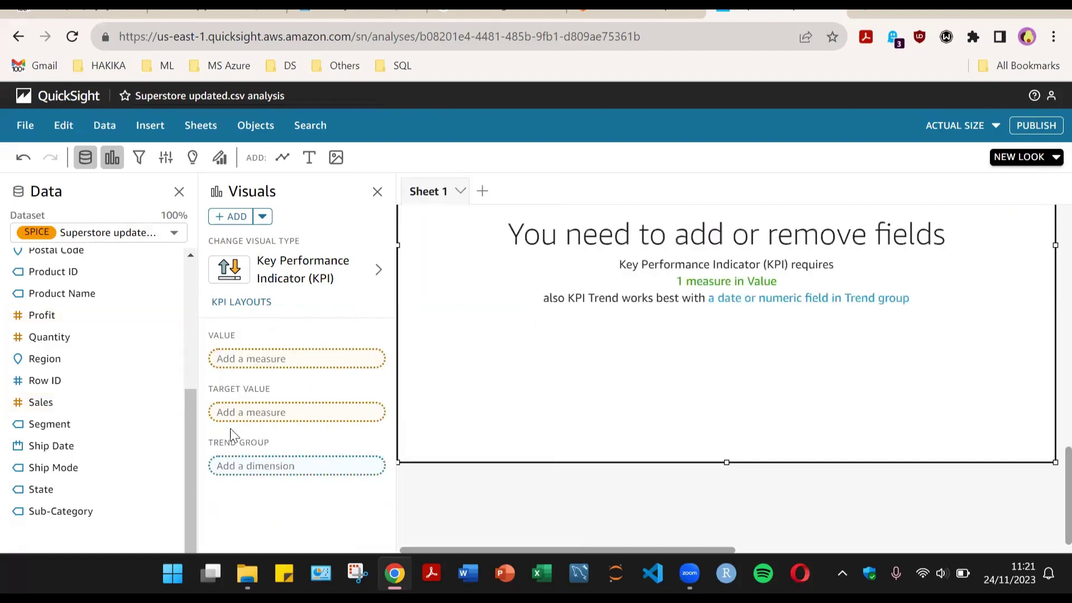
left_click(50, 315)
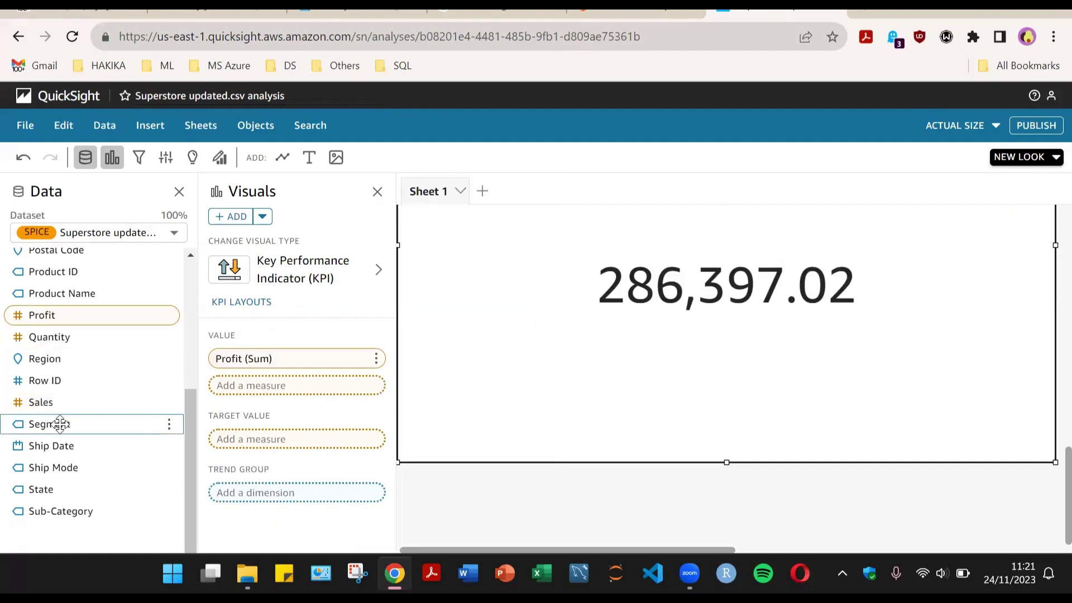
left_click_drag(60, 402, 249, 445)
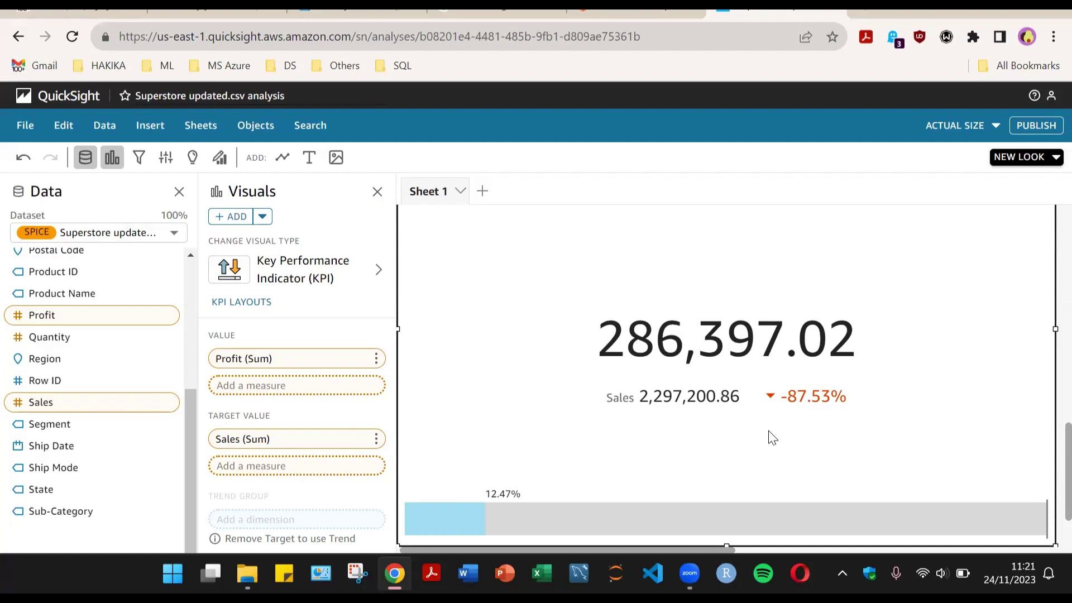
- Shrink the KPI beneath the line chart to about two-thirds of its width, tall enough to show the progress bar
scroll(837, 435, "down", 2)
scroll(944, 441, "up", 3)
scroll(928, 457, "down", 2)
scroll(928, 459, "down", 2)
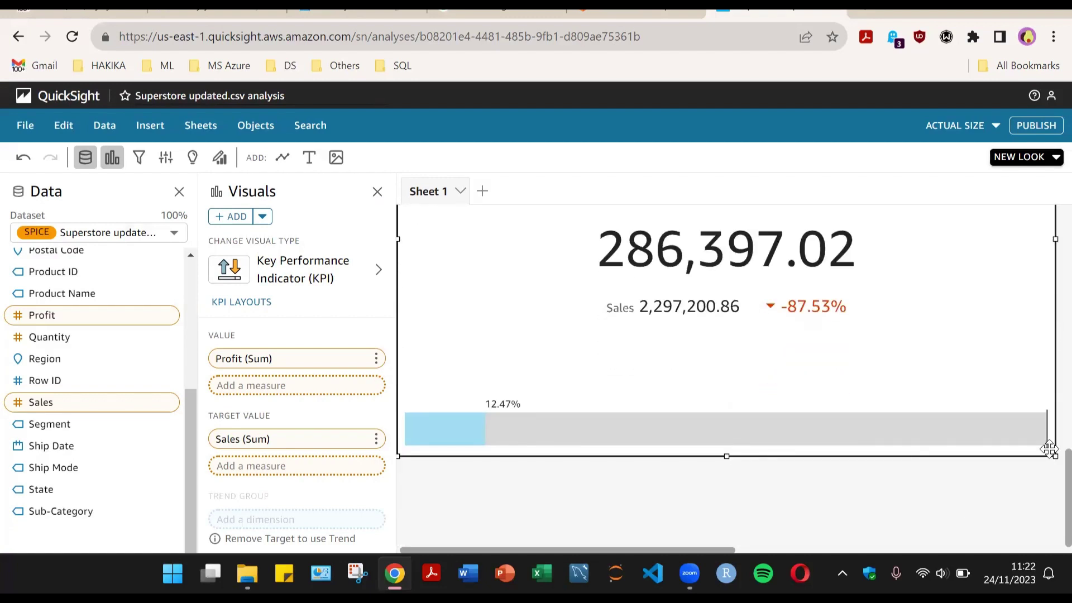
left_click_drag(1050, 463, 771, 287)
scroll(813, 394, "up", 5)
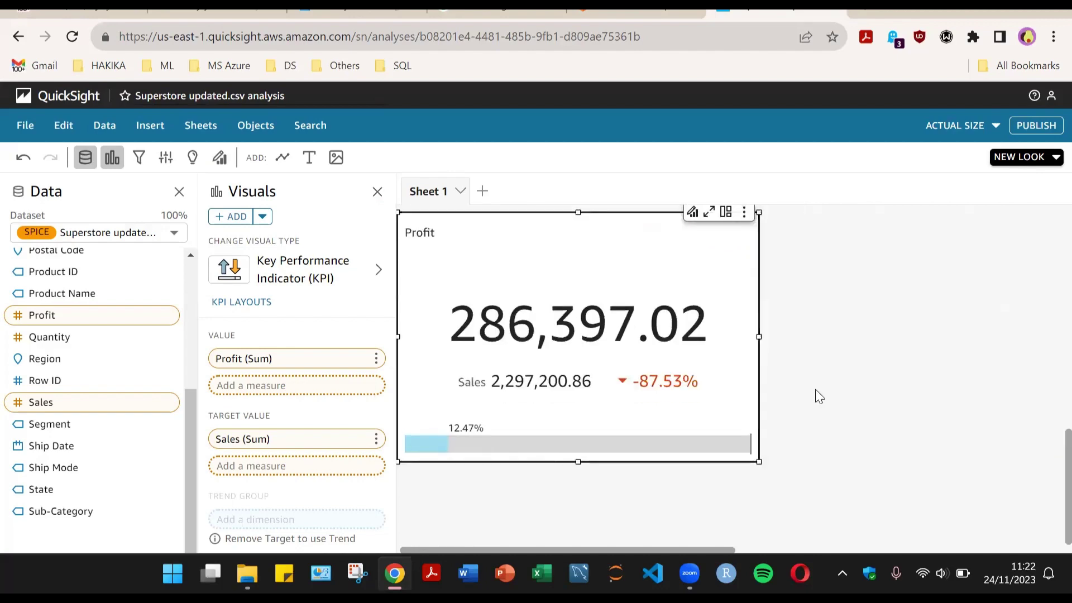
scroll(759, 418, "down", 2)
left_click_drag(761, 539, 842, 453)
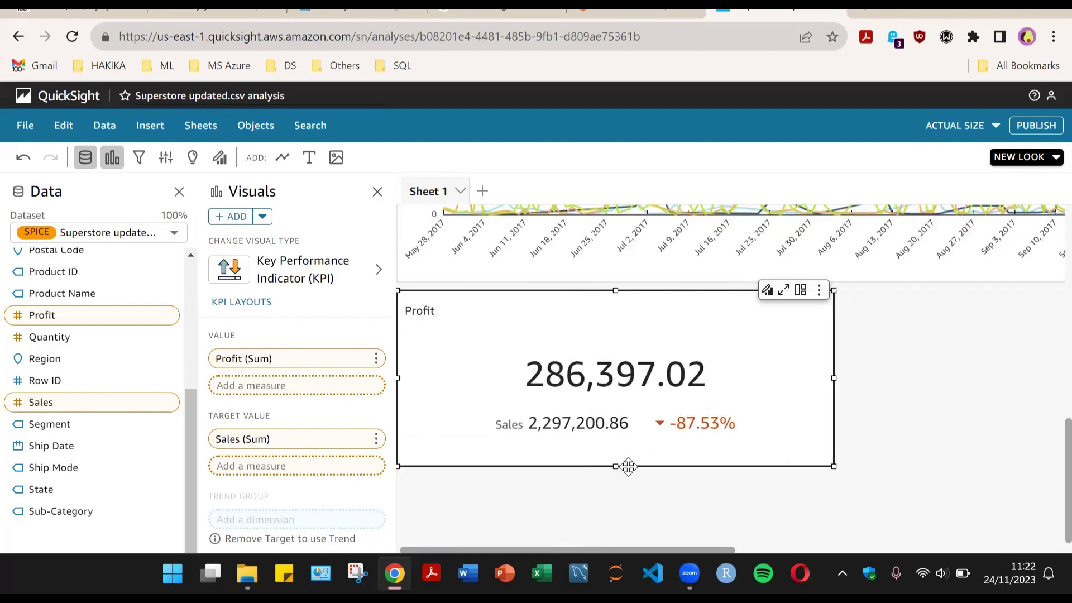
left_click_drag(614, 465, 615, 504)
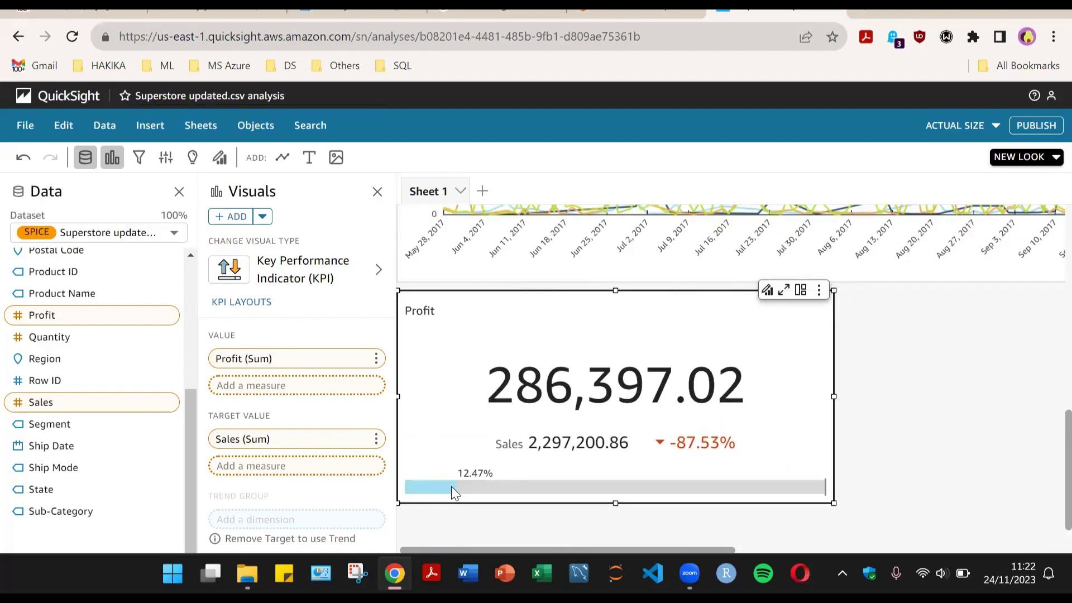
- Apply the KPI layout with the comparison percentage in the centre and both values above it, and deselect the visual
left_click_drag(561, 425, 472, 398)
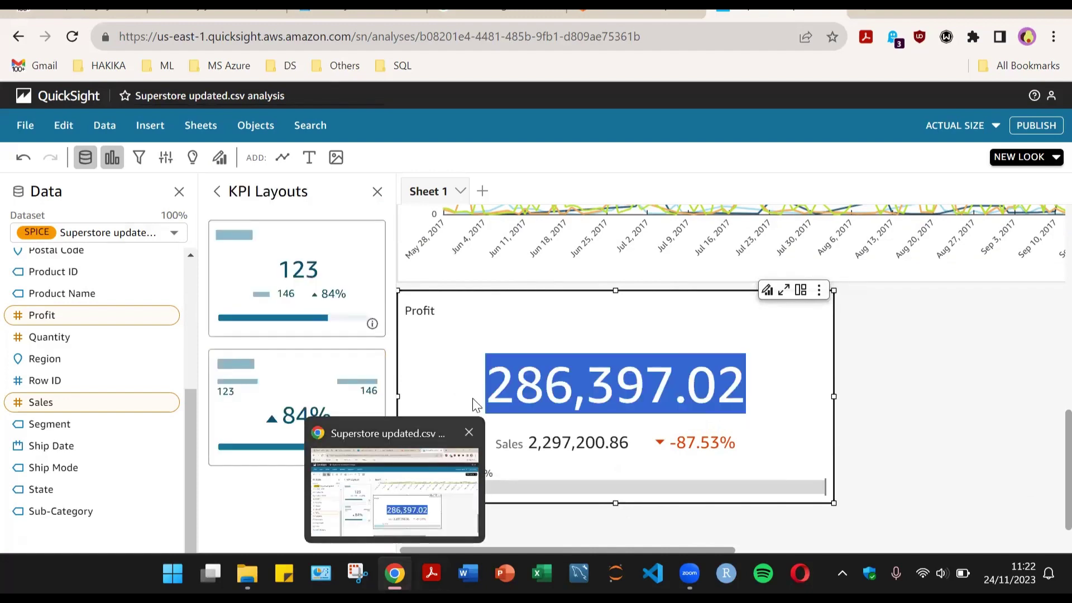
left_click(333, 387)
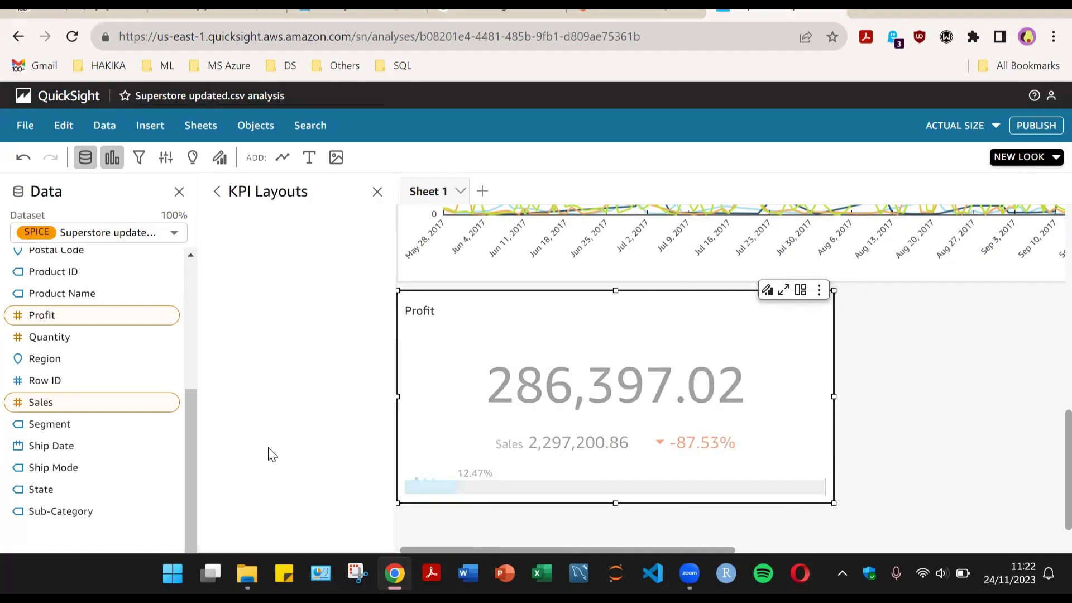
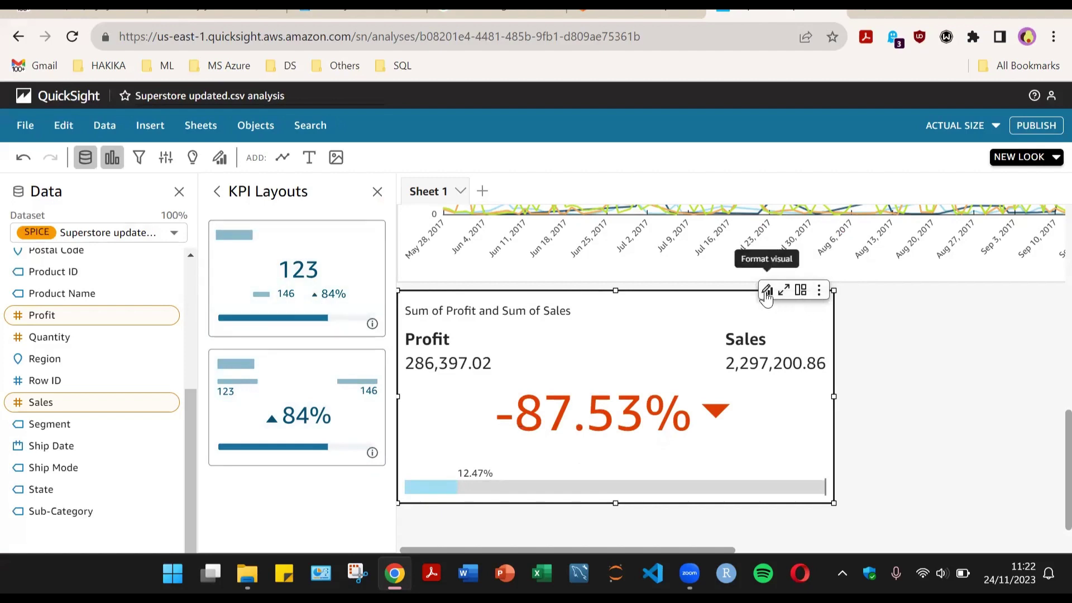
left_click(821, 292)
left_click(904, 312)
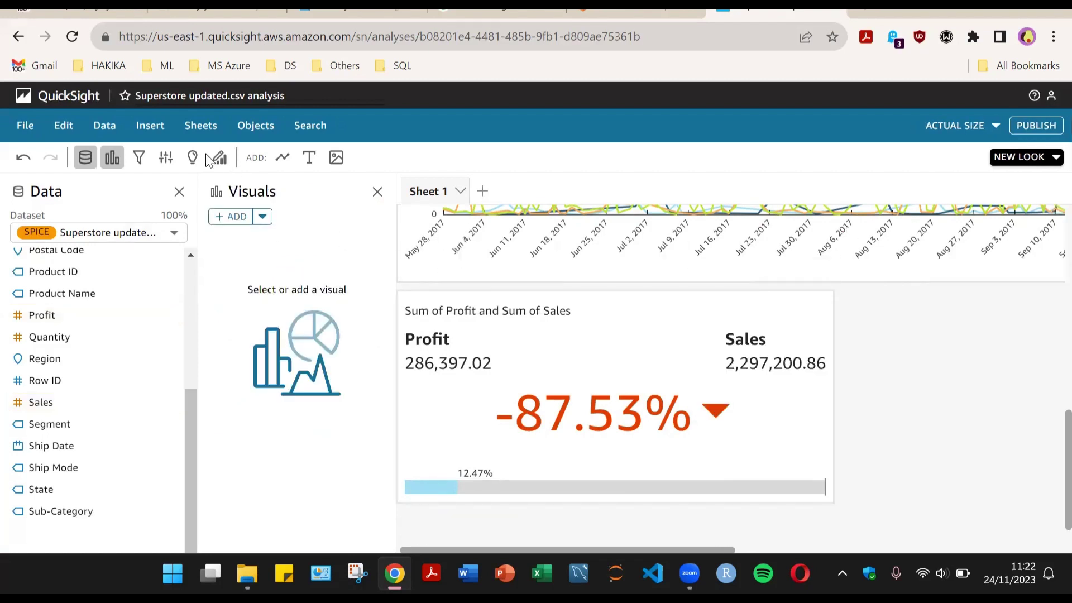
- Examine the KPI's formatting properties, including the display settings, KPI options and interaction actions
left_click(220, 160)
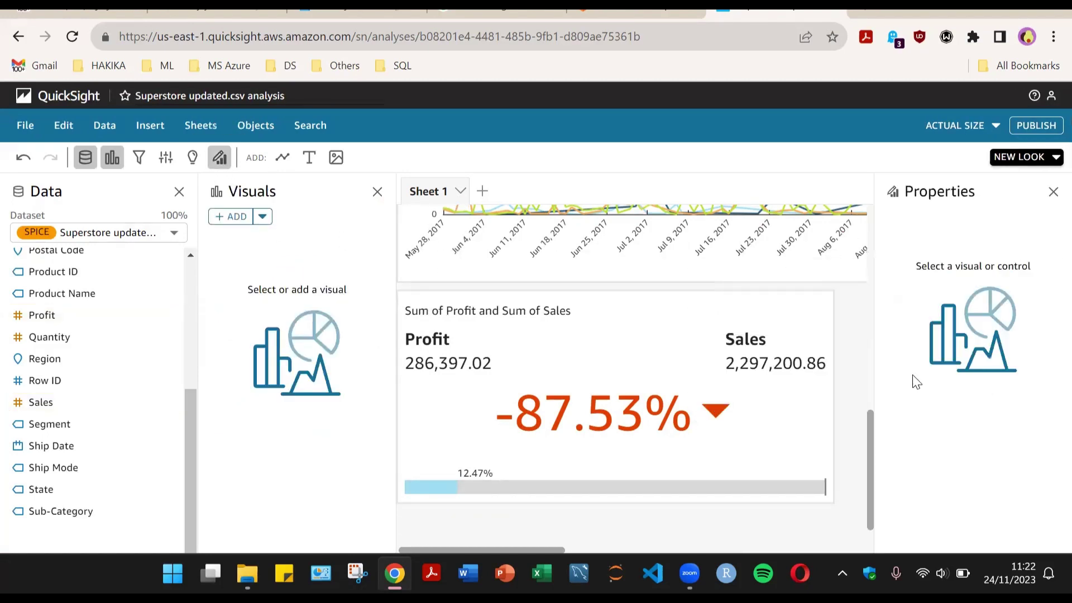
left_click(602, 377)
left_click(219, 157)
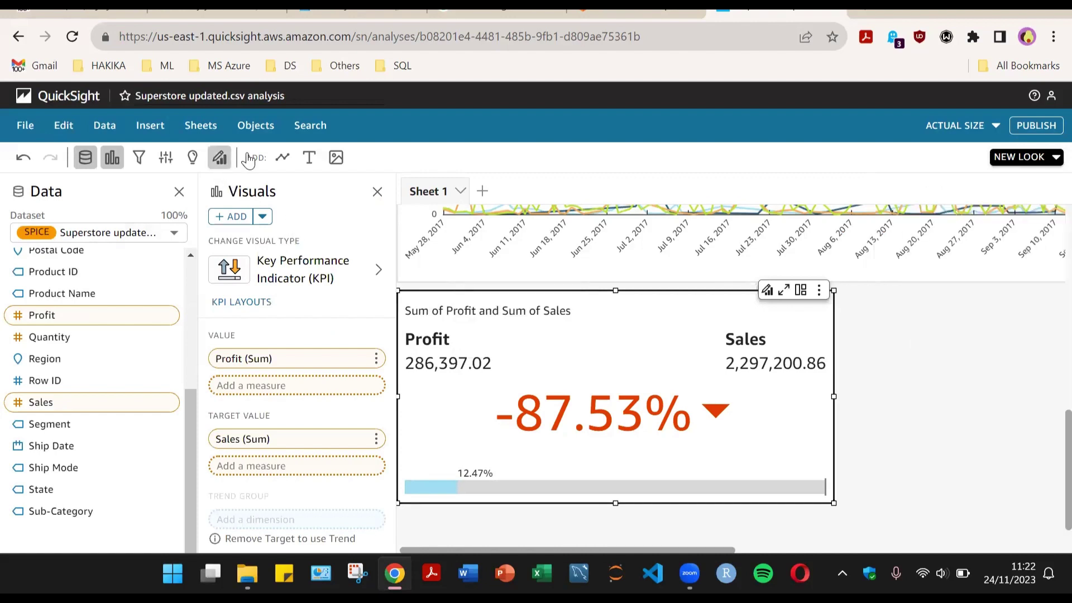
left_click(942, 251)
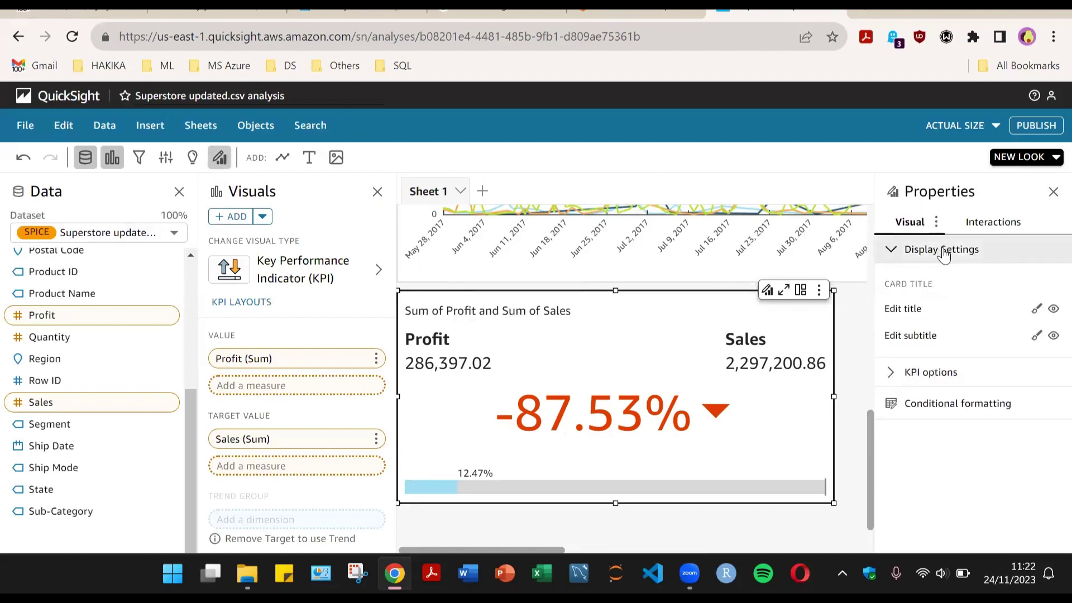
left_click(944, 254)
left_click(929, 282)
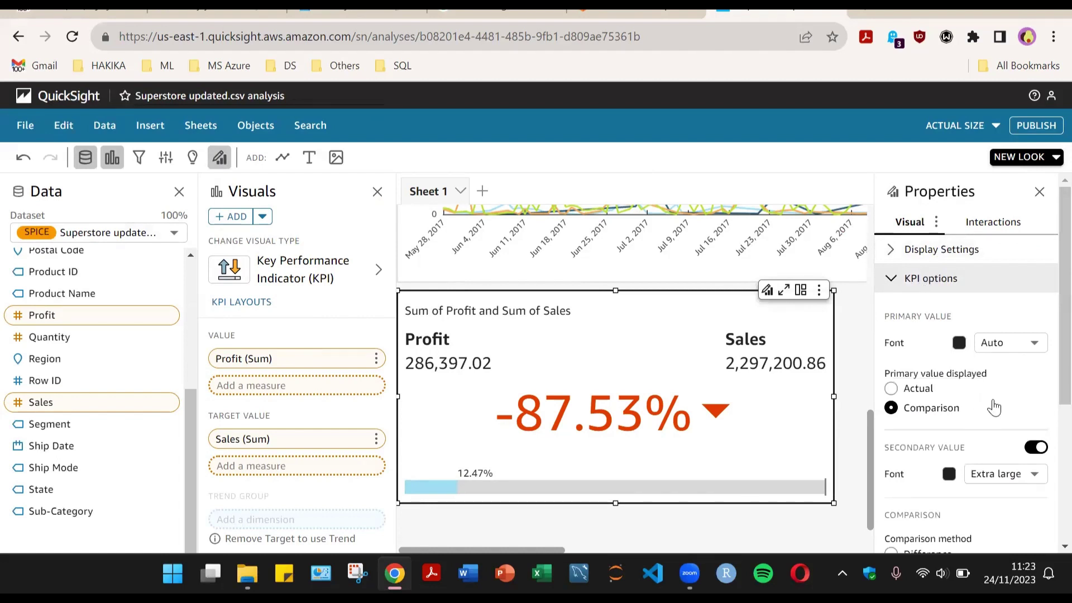
scroll(987, 393, "down", 4)
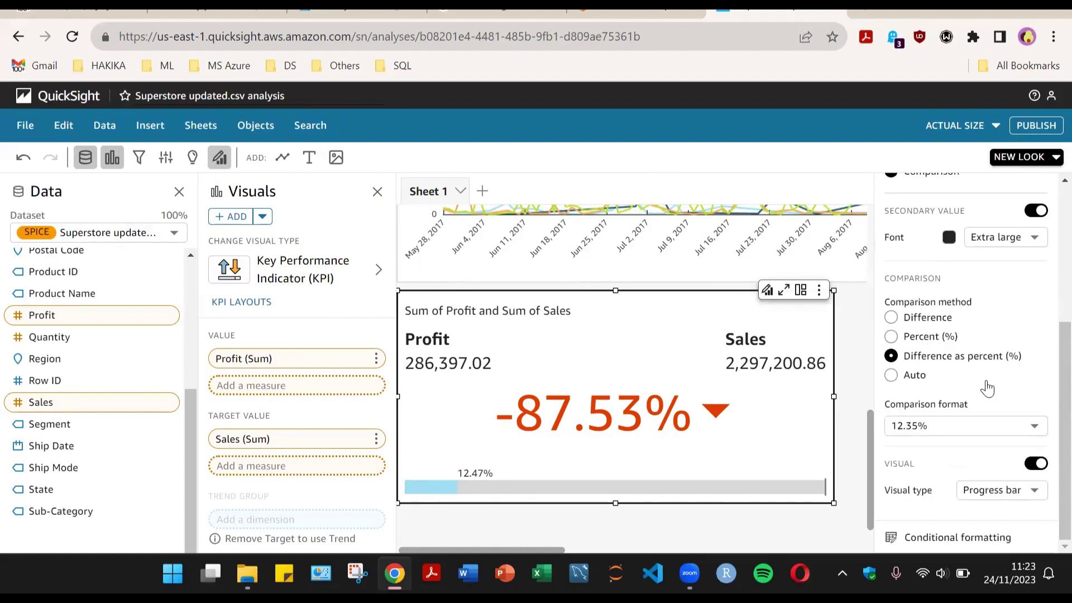
scroll(986, 379, "up", 5)
left_click(961, 229)
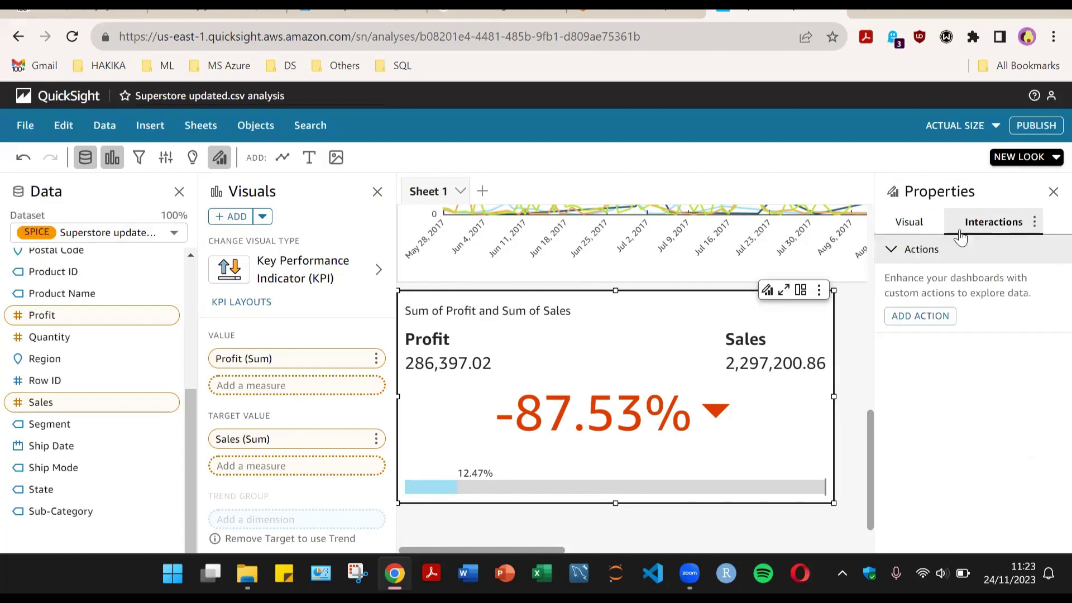
left_click(909, 222)
- Shrink the KPI to about three-quarters of its width and reduce its height, leaving room for the progress bar
scroll(826, 430, "up", 3)
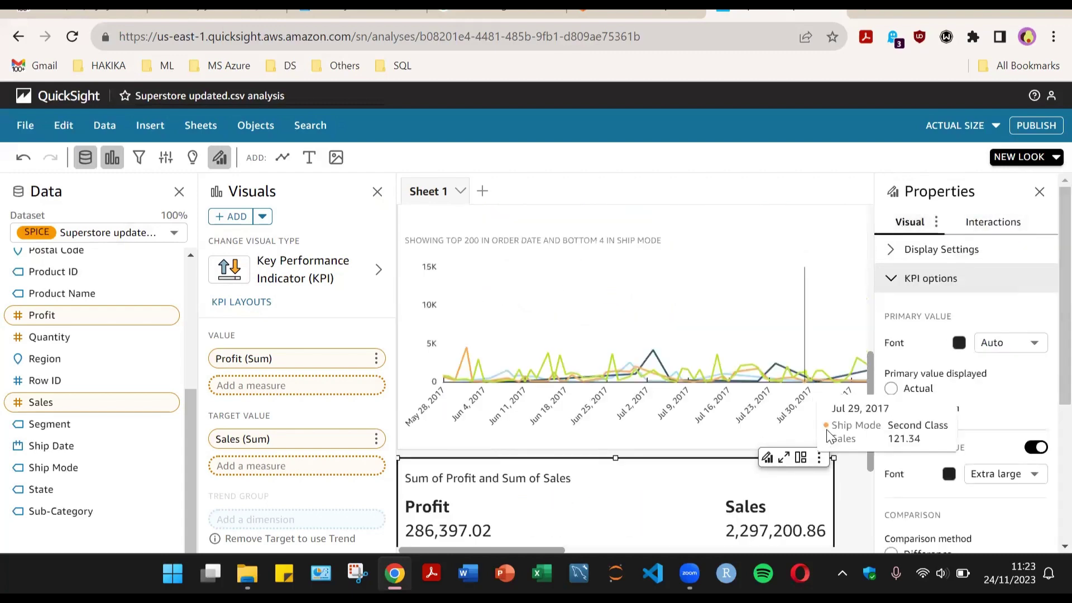
scroll(835, 467, "down", 4)
left_click_drag(833, 456, 720, 400)
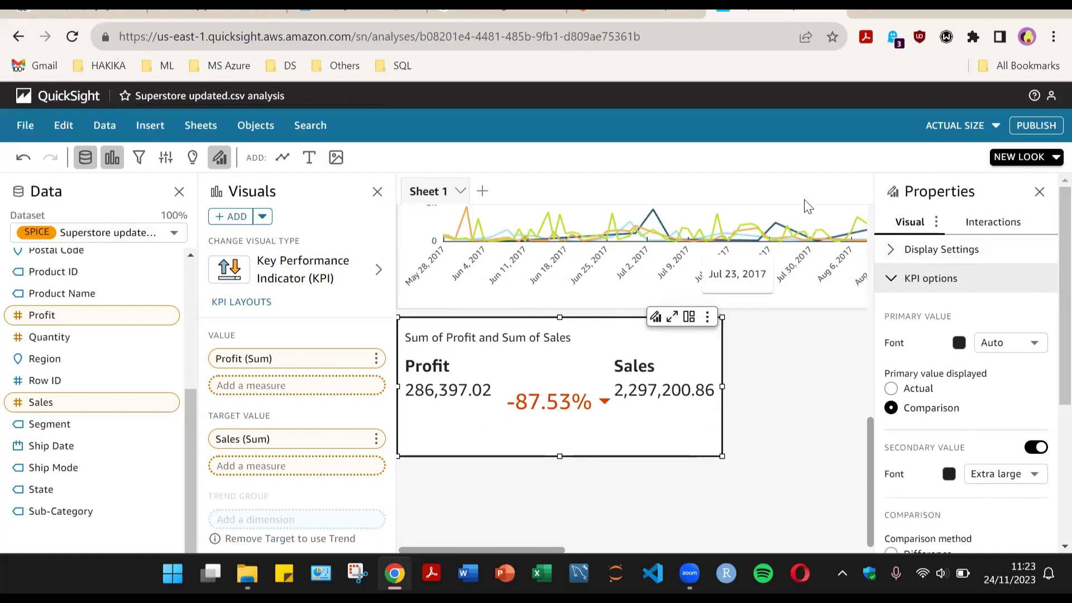
scroll(798, 204, "down", 5)
scroll(792, 206, "up", 5)
left_click(746, 363)
scroll(610, 346, "down", 1)
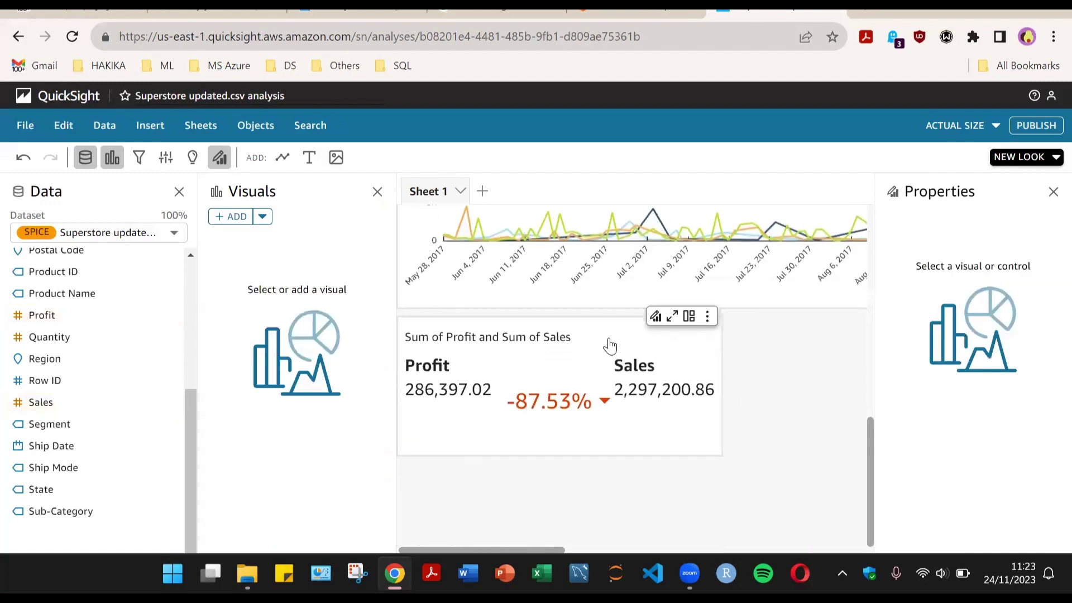
left_click(656, 433)
left_click_drag(722, 455, 723, 493)
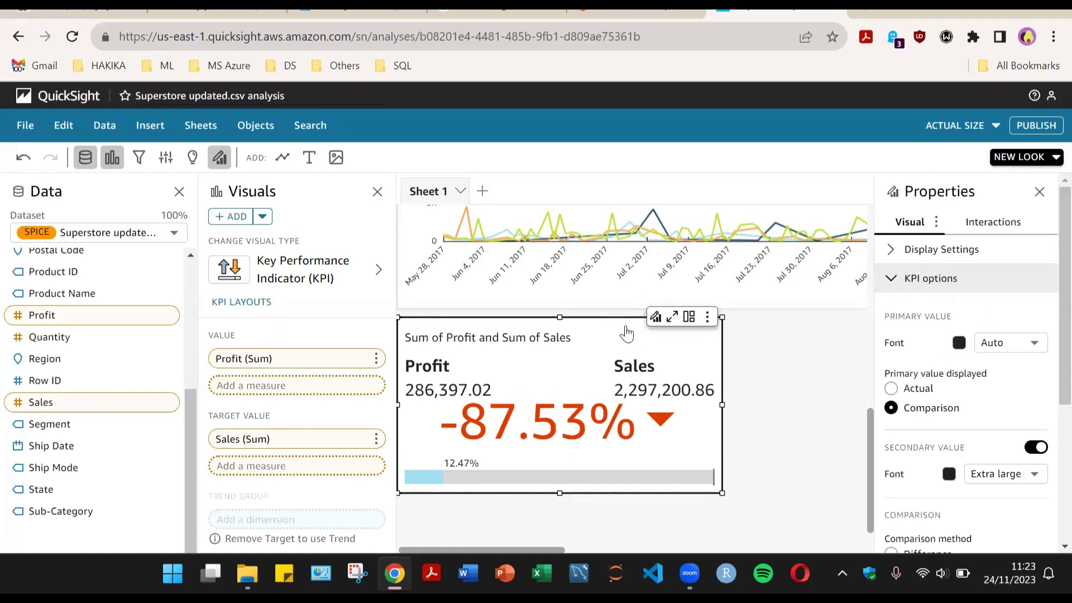
- Move the KPI to the upper-left corner of the sheet, directly above the Sales by Category bar chart
left_click_drag(722, 367, 800, 157)
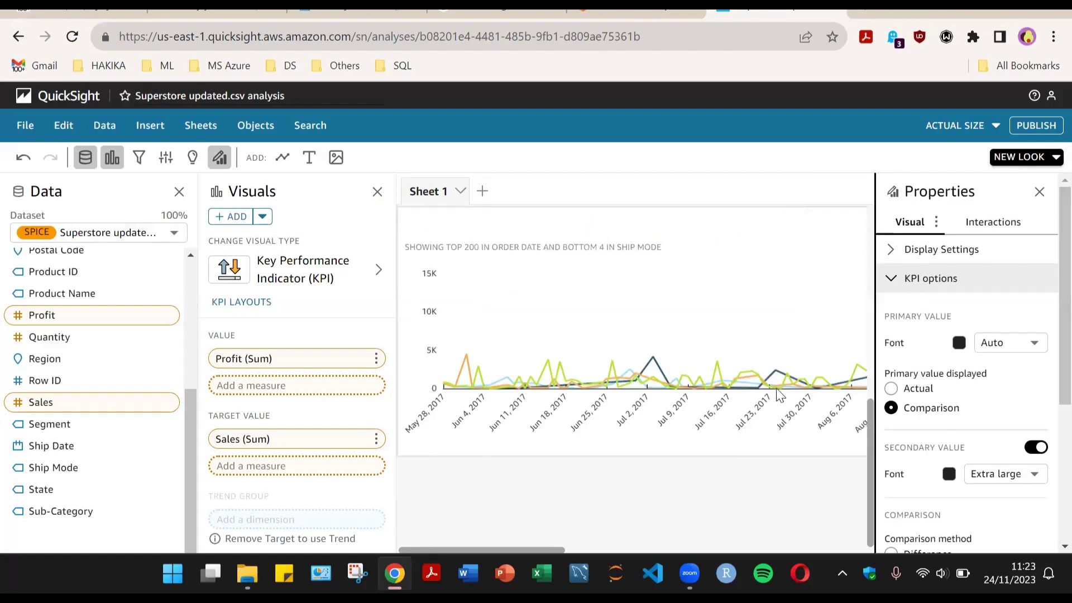
scroll(628, 366, "up", 5)
scroll(682, 400, "down", 2)
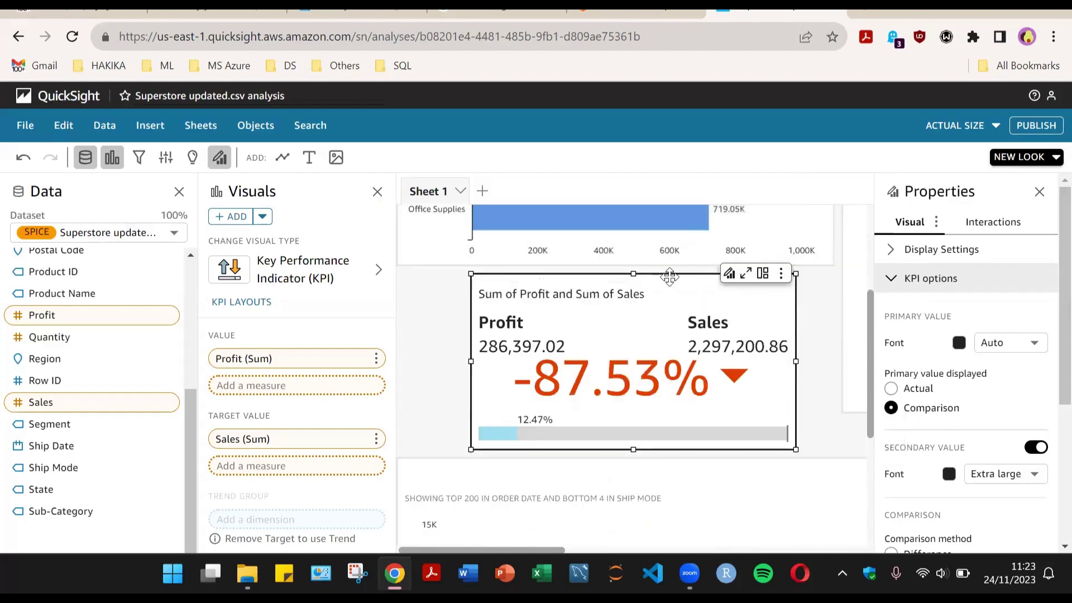
left_click_drag(669, 277, 673, 149)
scroll(750, 410, "up", 3)
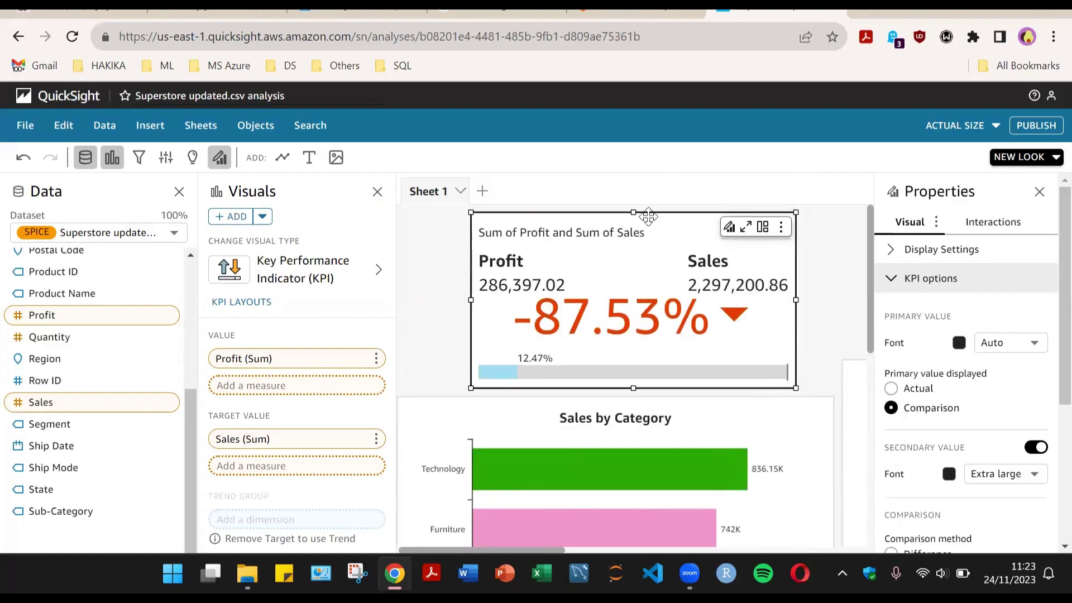
left_click_drag(648, 216, 575, 220)
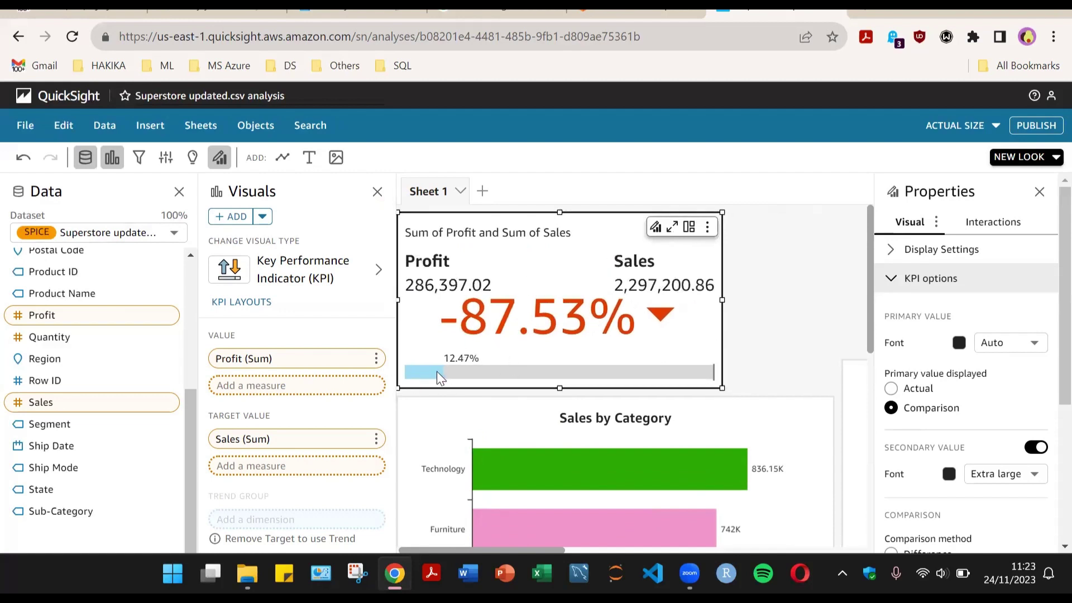
- Extend the Sales Performance gauge to the KPI's height, place it directly beside the KPI and deselect it
left_click(1039, 192)
left_click(1047, 345)
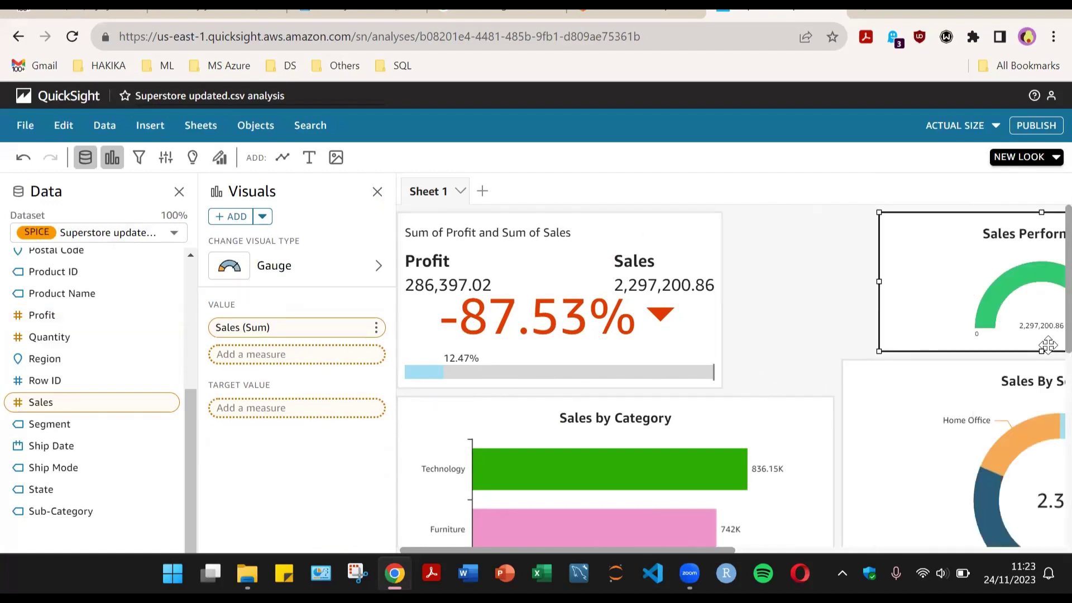
left_click_drag(1041, 376, 1042, 388)
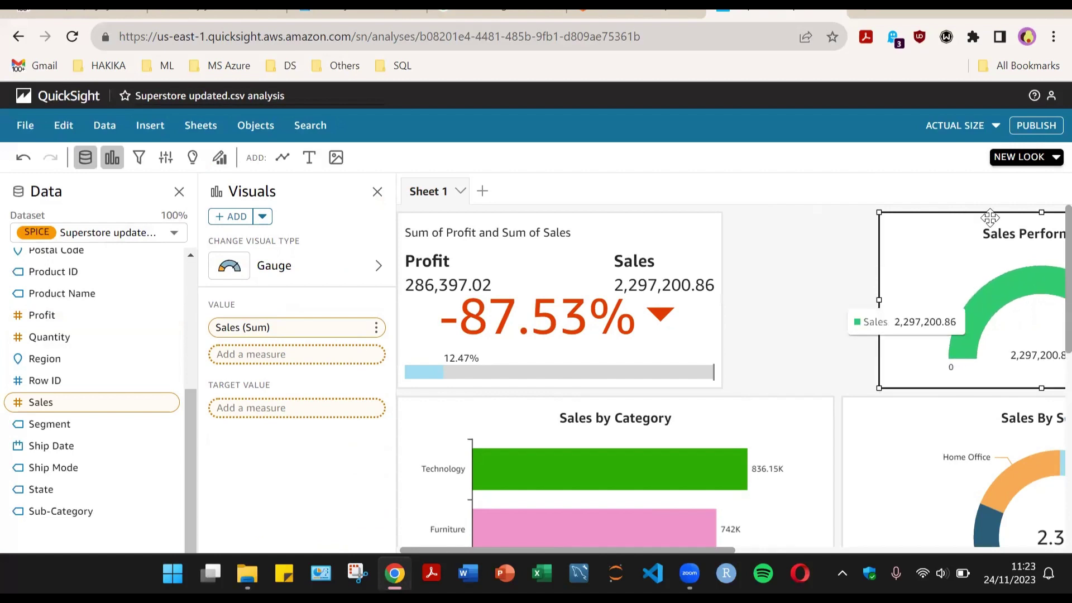
left_click_drag(990, 217, 840, 218)
mouse_move(697, 554)
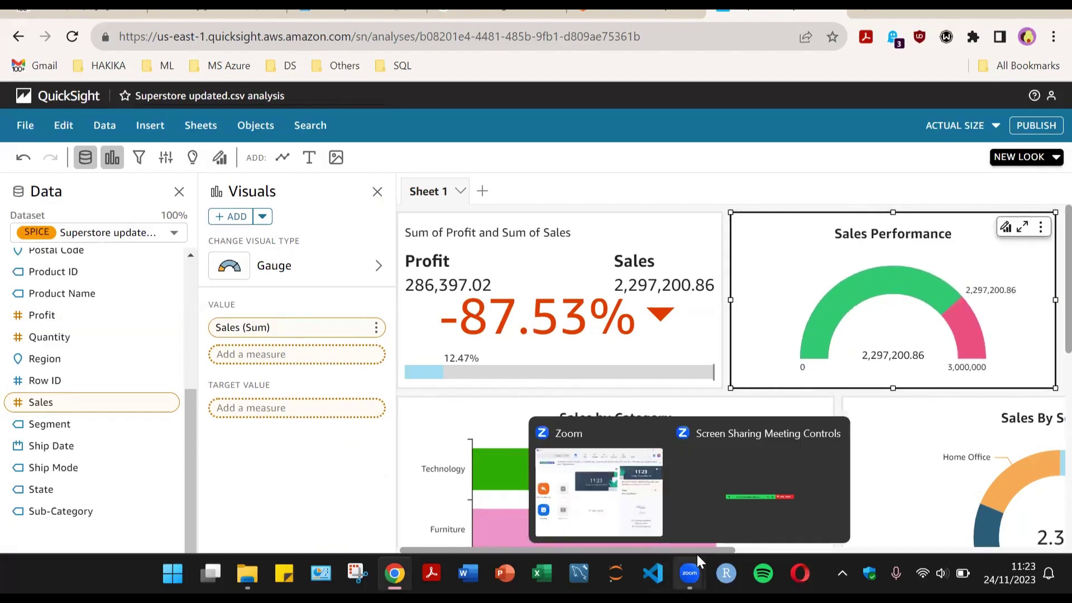
left_click_drag(699, 550, 759, 510)
left_click(973, 271)
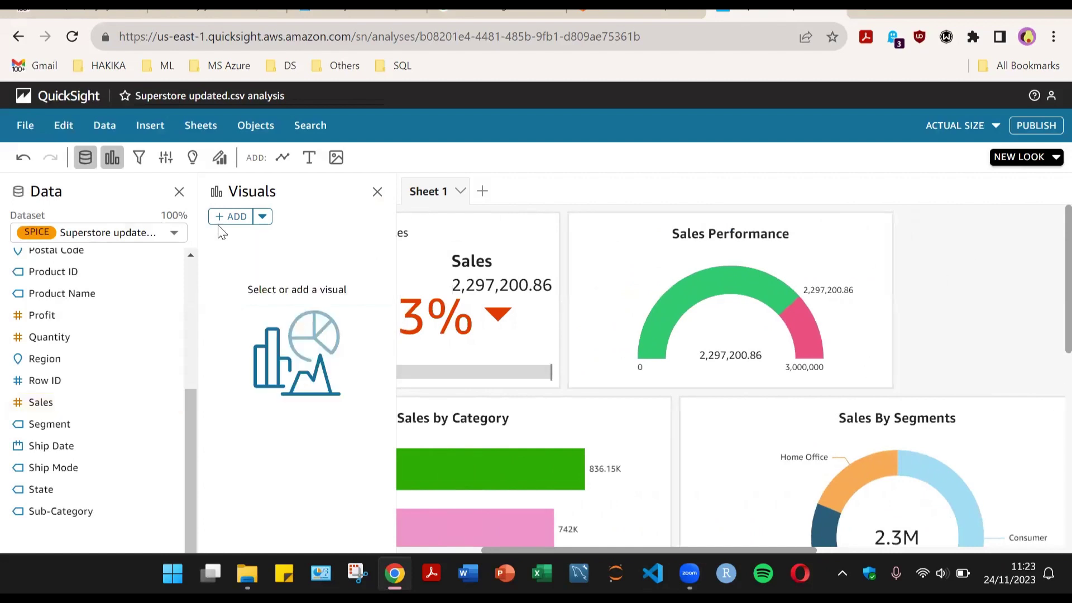
- Add a table visual grouped by Sub-Category, with Sales and Profit as its values
left_click(262, 218)
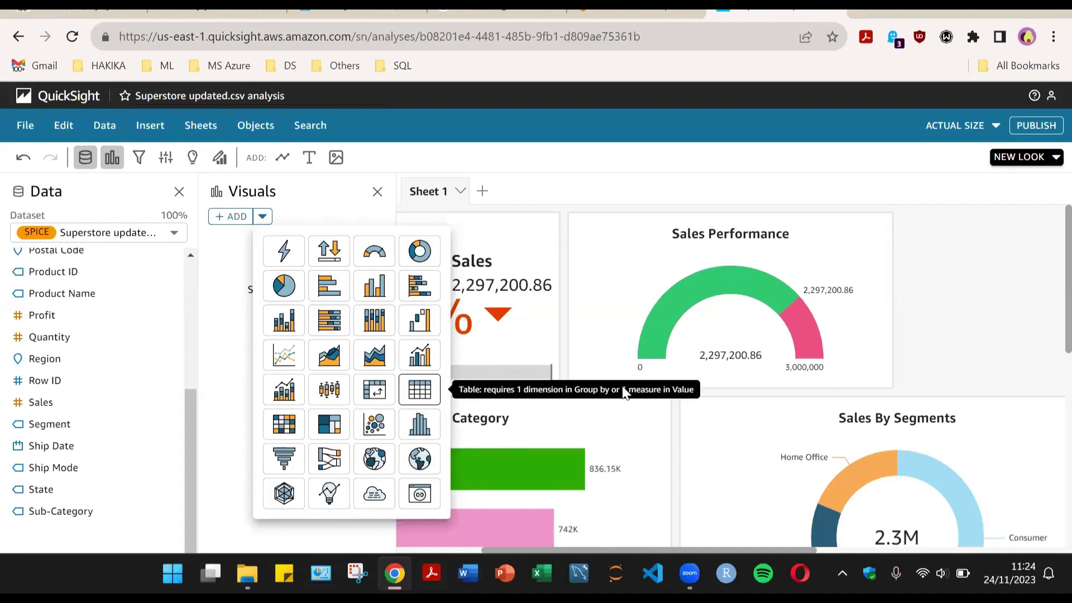
left_click(419, 389)
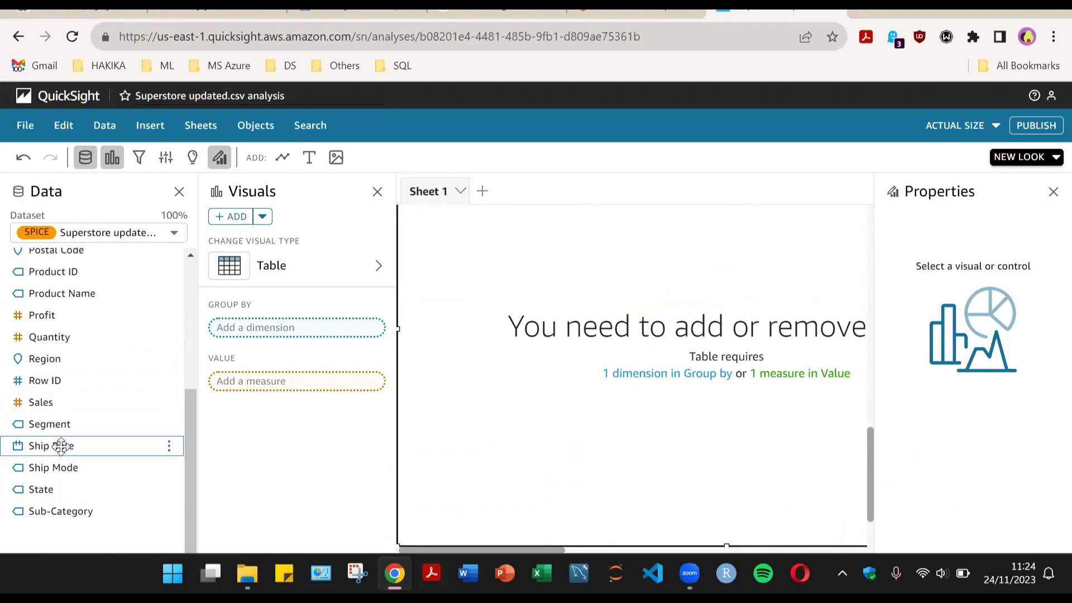
left_click_drag(58, 363, 272, 328)
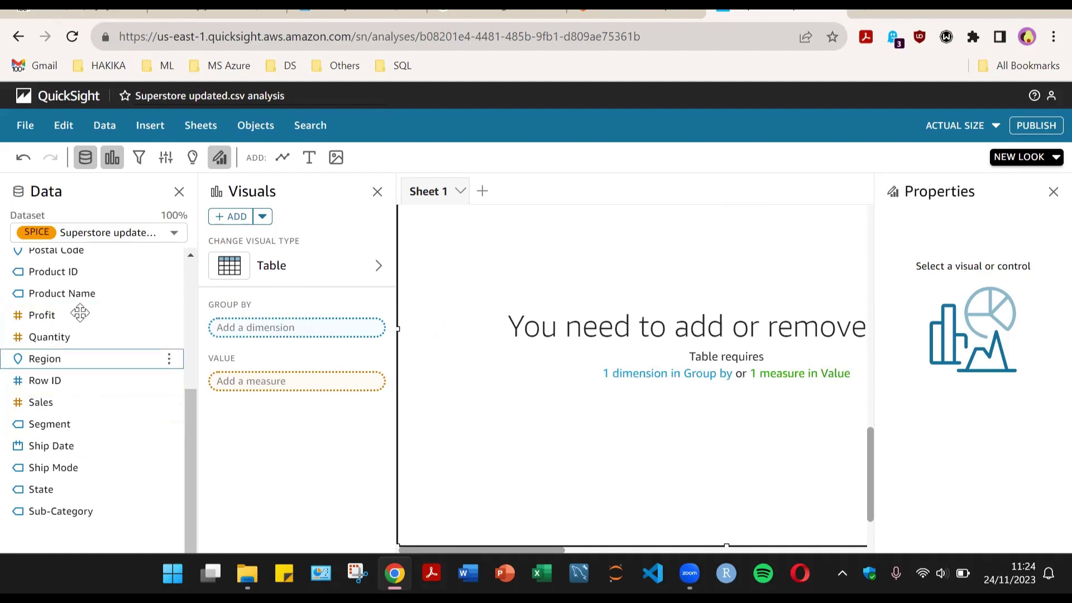
left_click(60, 511)
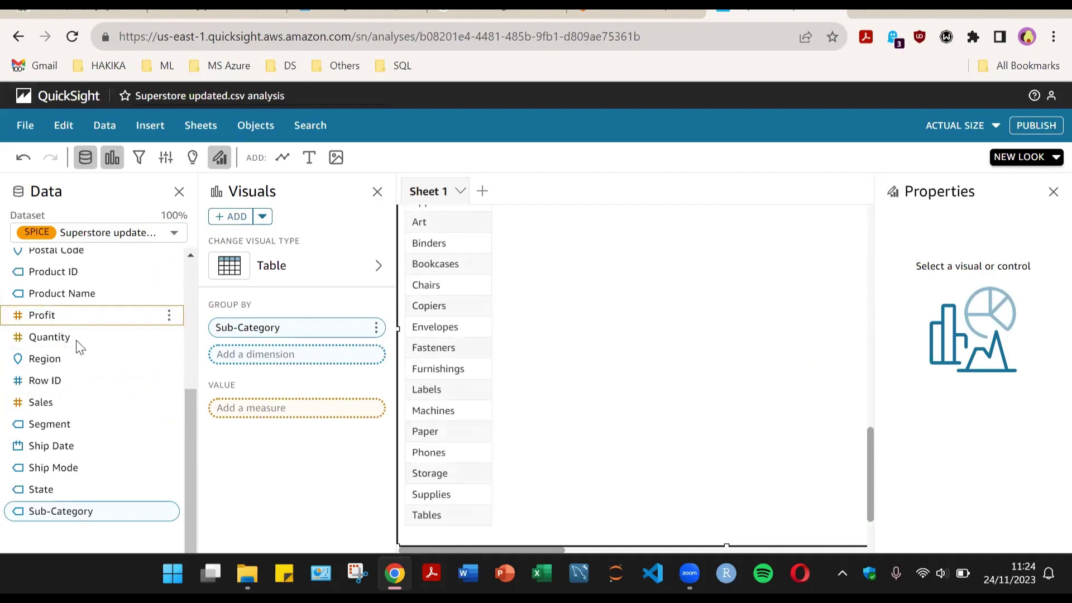
left_click(55, 402)
left_click(65, 315)
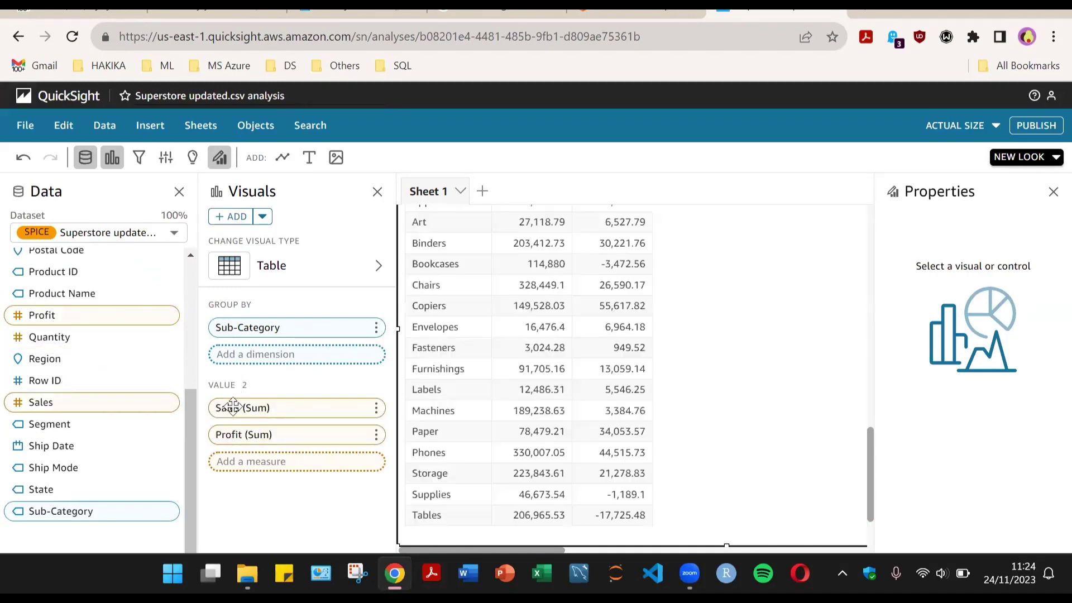
scroll(741, 451, "down", 2)
scroll(743, 440, "up", 5)
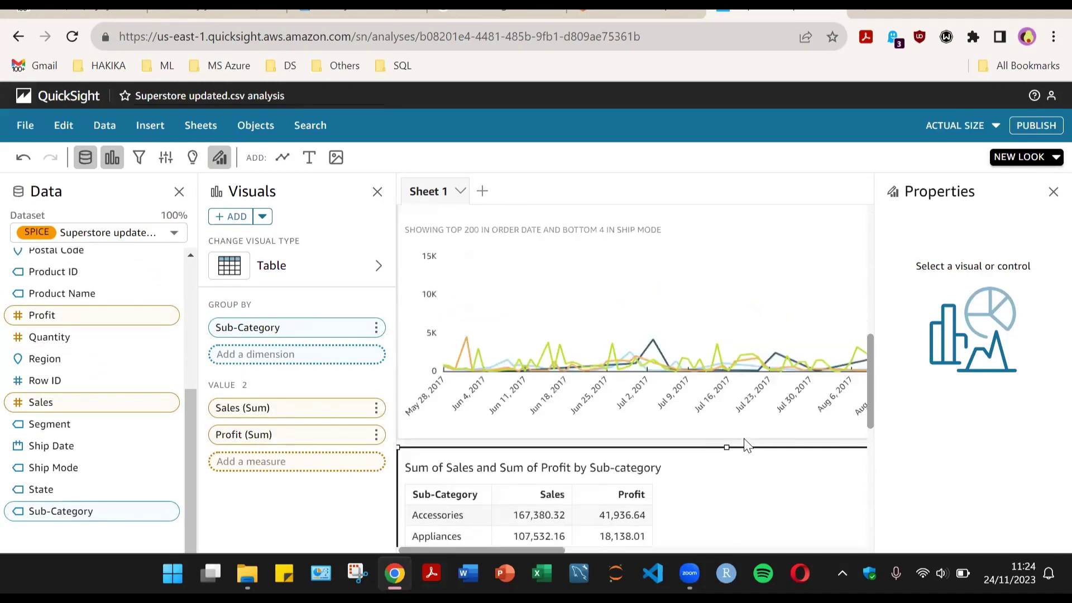
- Shrink the sub-category table to less than half its width, so it fits its three columns
scroll(743, 437, "down", 6)
left_click(1053, 191)
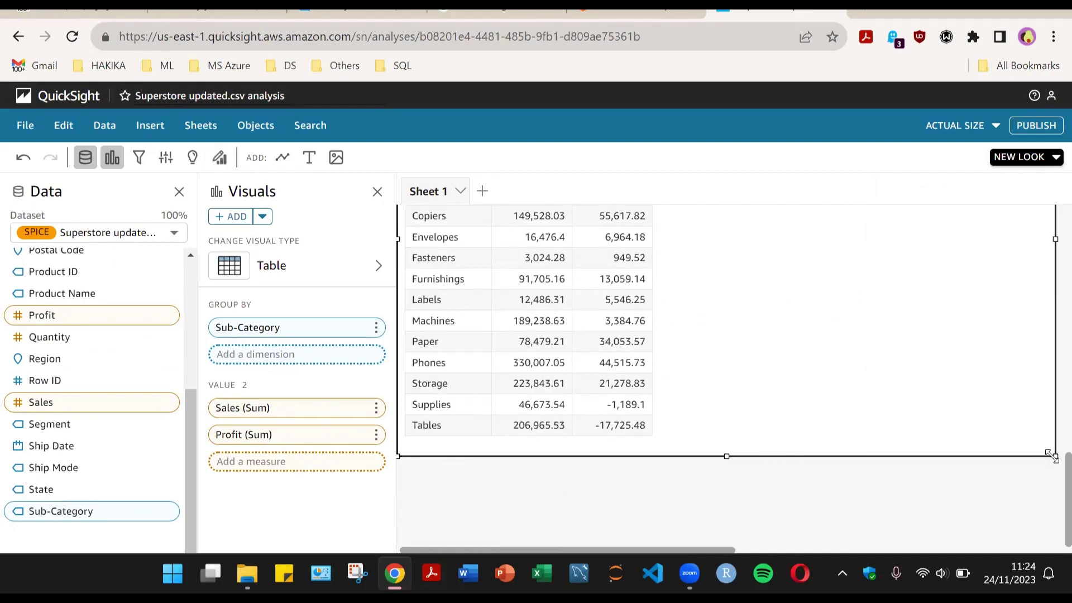
left_click_drag(1053, 457, 696, 447)
scroll(658, 409, "up", 6)
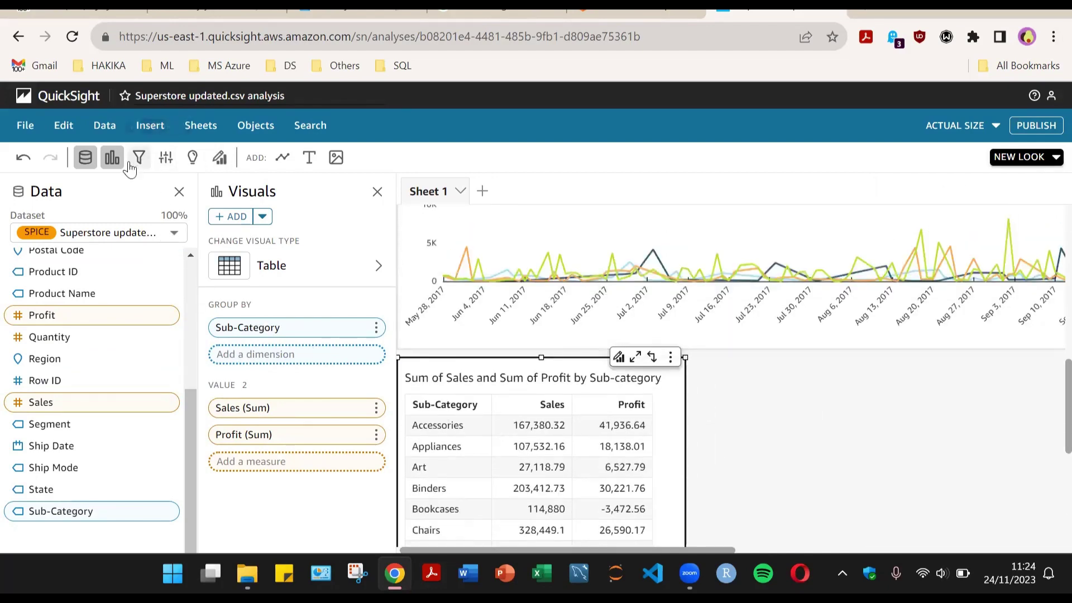
- Look through the table's display, header and cell settings and turn on its totals
left_click(219, 157)
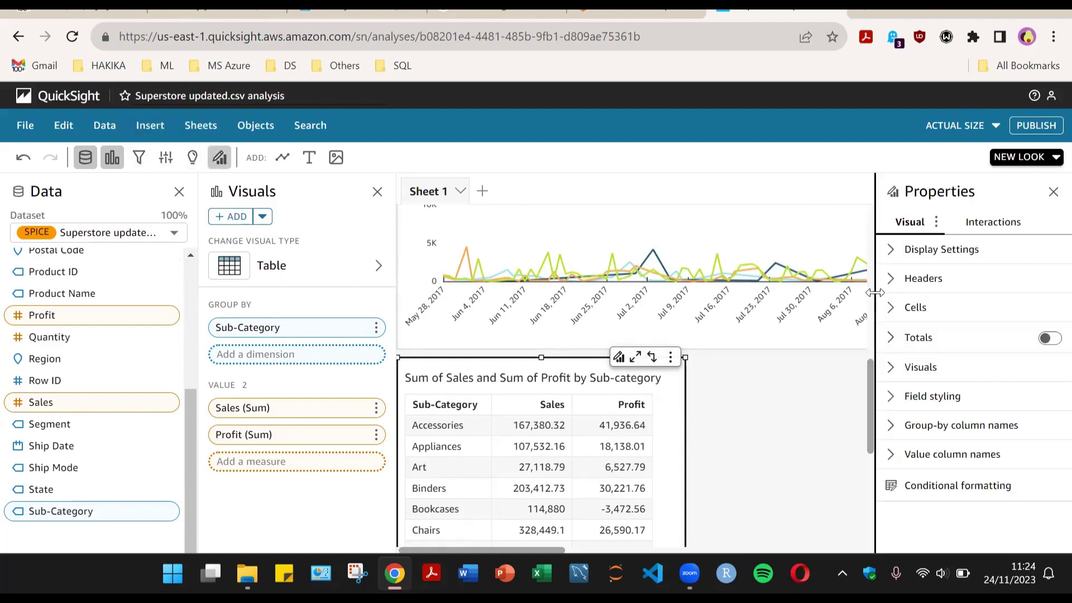
left_click(990, 312)
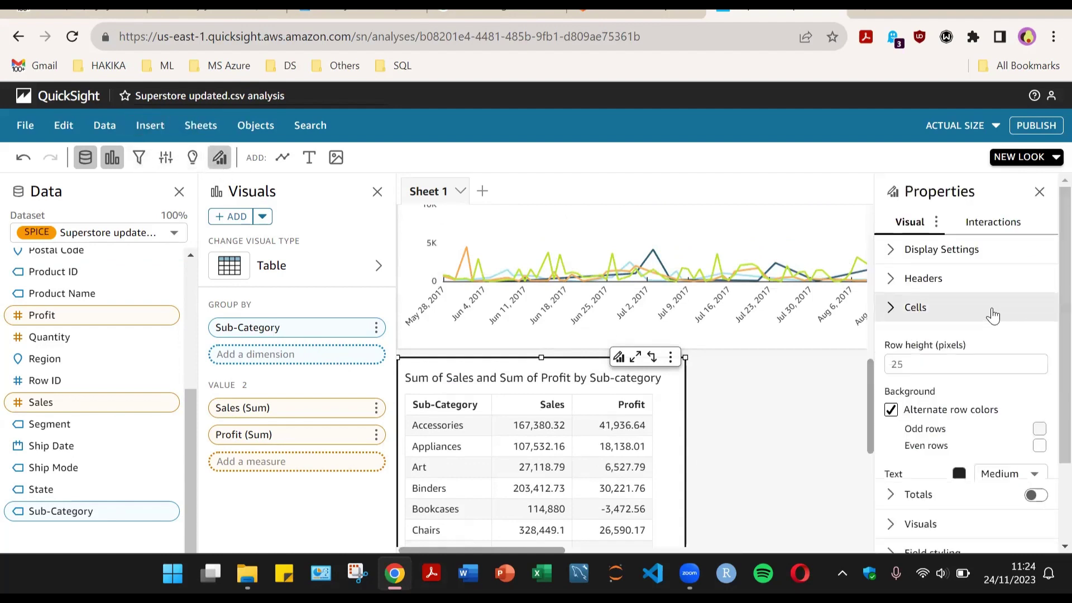
left_click(993, 312)
left_click(950, 280)
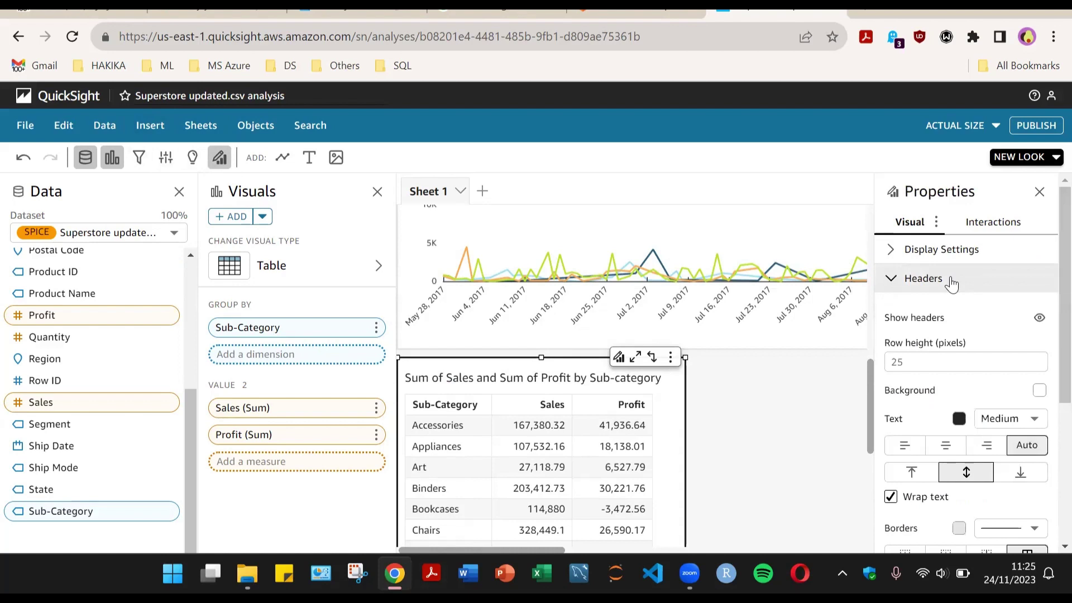
left_click(952, 282)
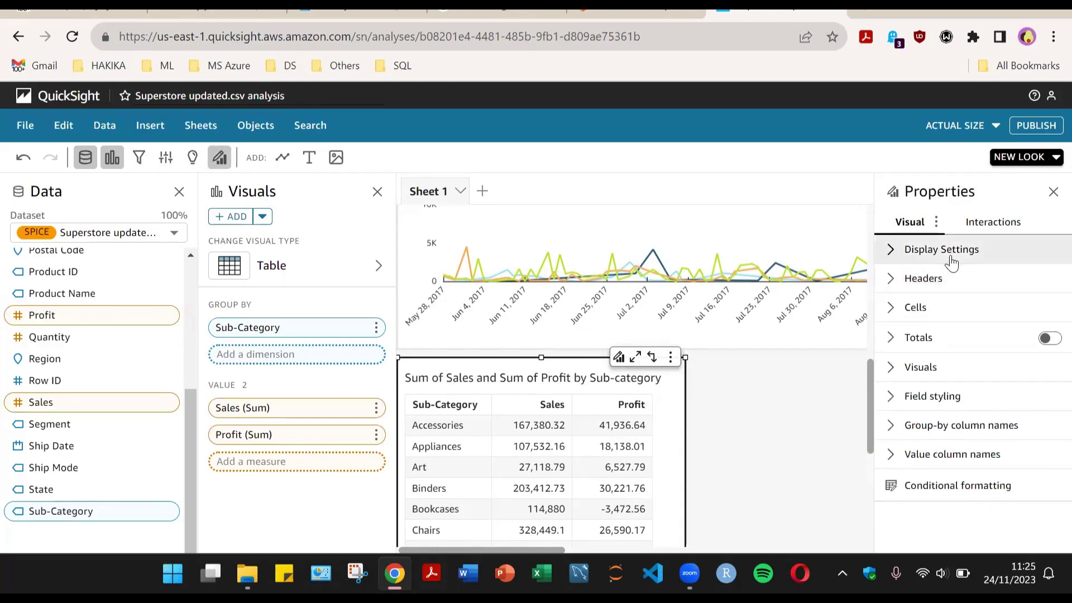
left_click(952, 254)
left_click(956, 258)
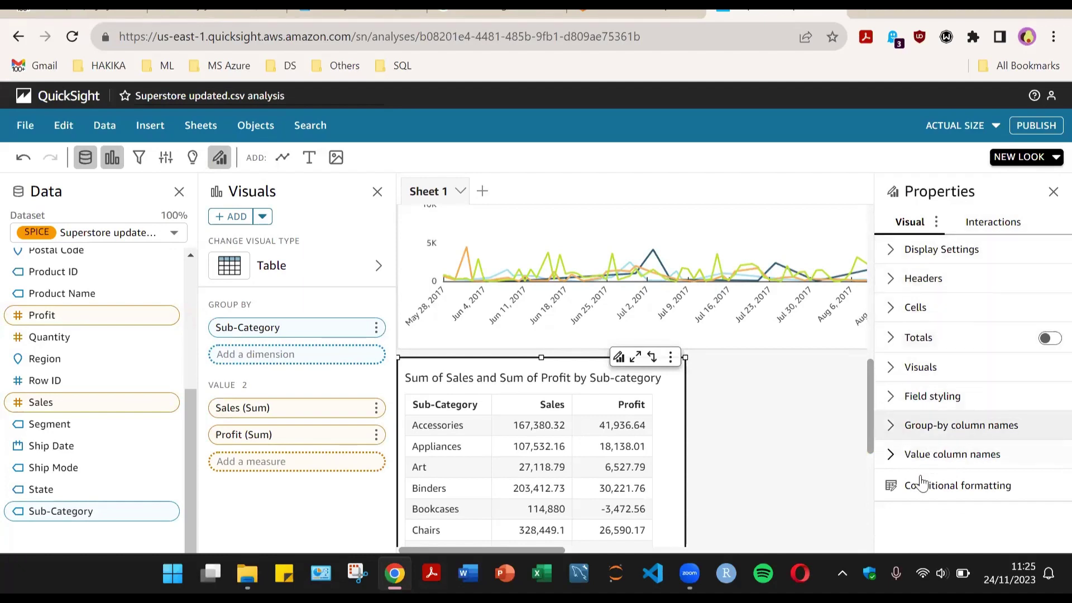
left_click(1044, 339)
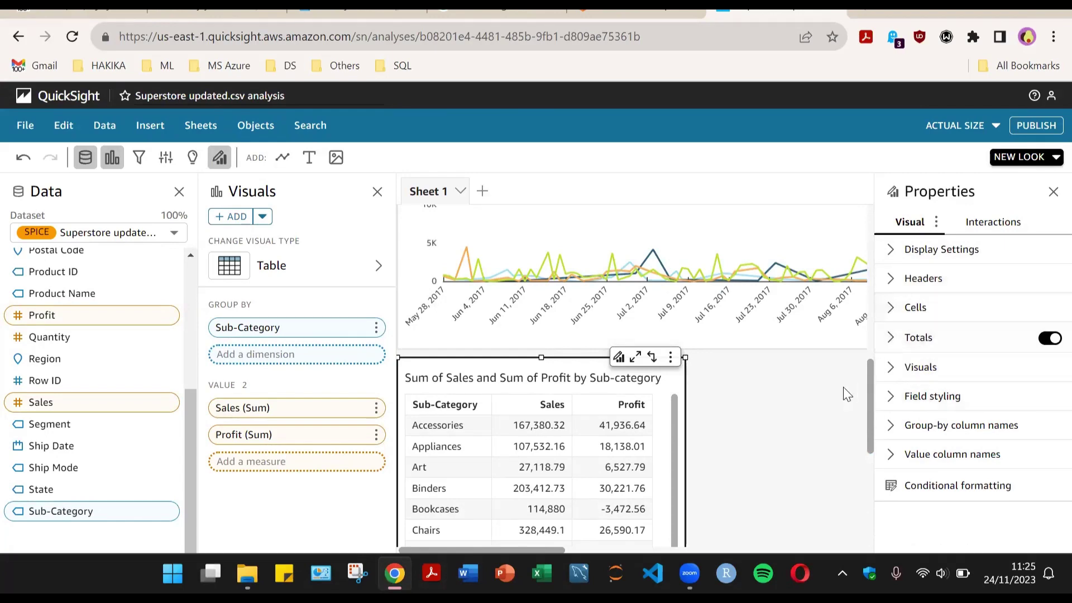
left_click(1051, 194)
- Narrow the sub-category table slightly more from its lower corner
scroll(698, 444, "down", 10)
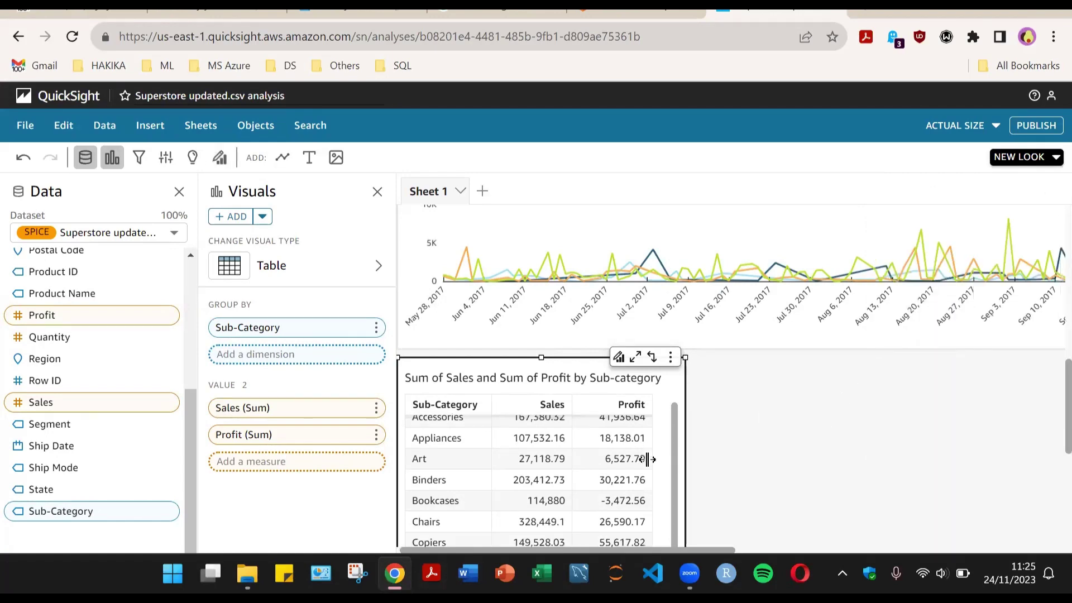
left_click_drag(685, 455, 663, 426)
scroll(716, 430, "up", 8)
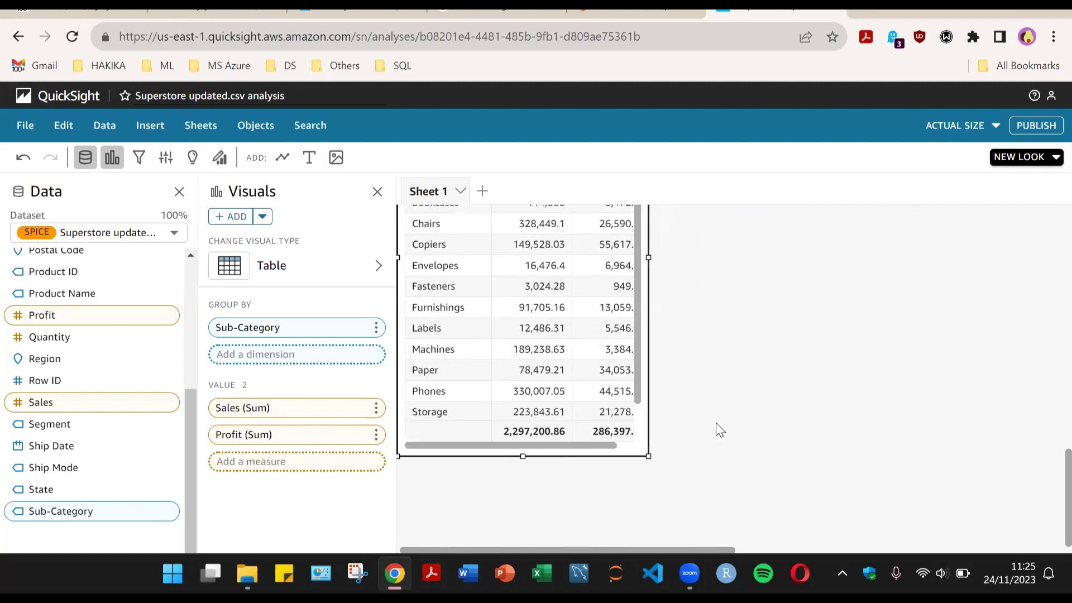
scroll(679, 487, "down", 2)
- Swap the table's rows and columns, and widen it to span the sheet below the shipment-mode line chart
left_click(615, 394)
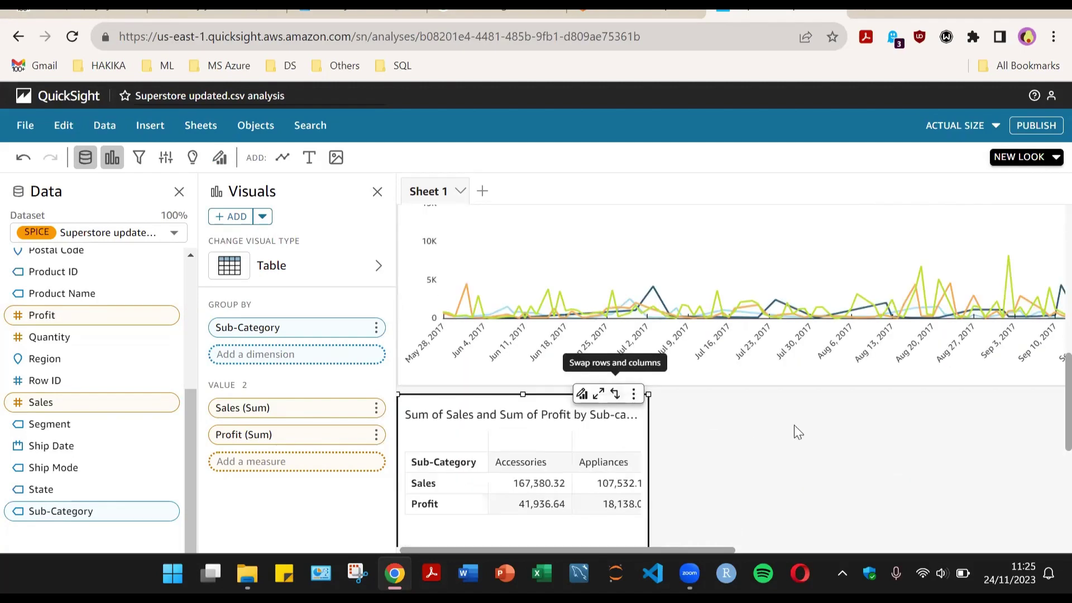
scroll(674, 454, "down", 4)
left_click(852, 470)
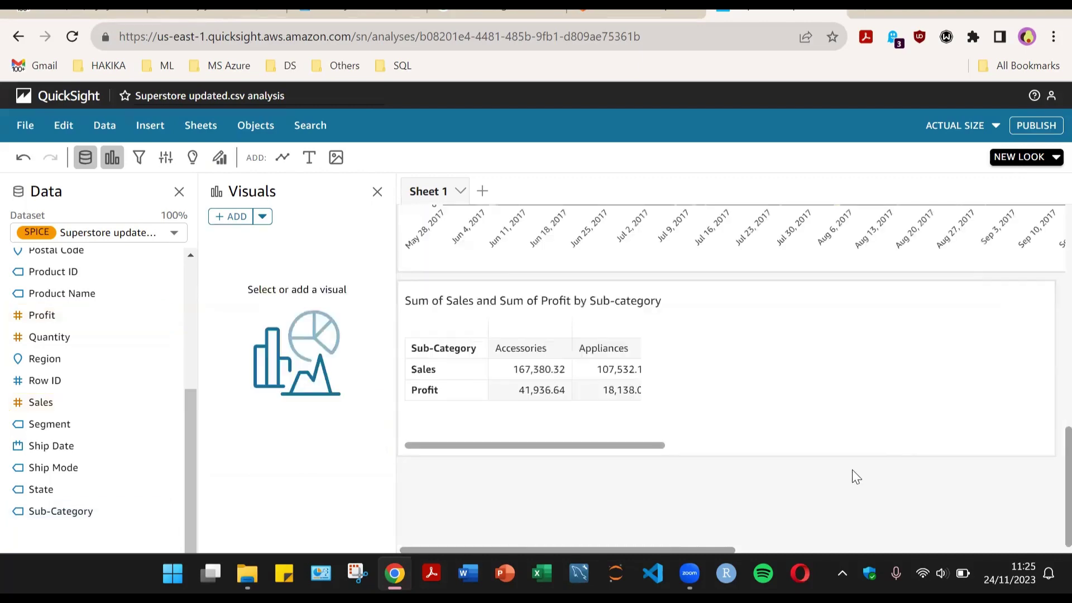
left_click_drag(720, 446, 295, 475)
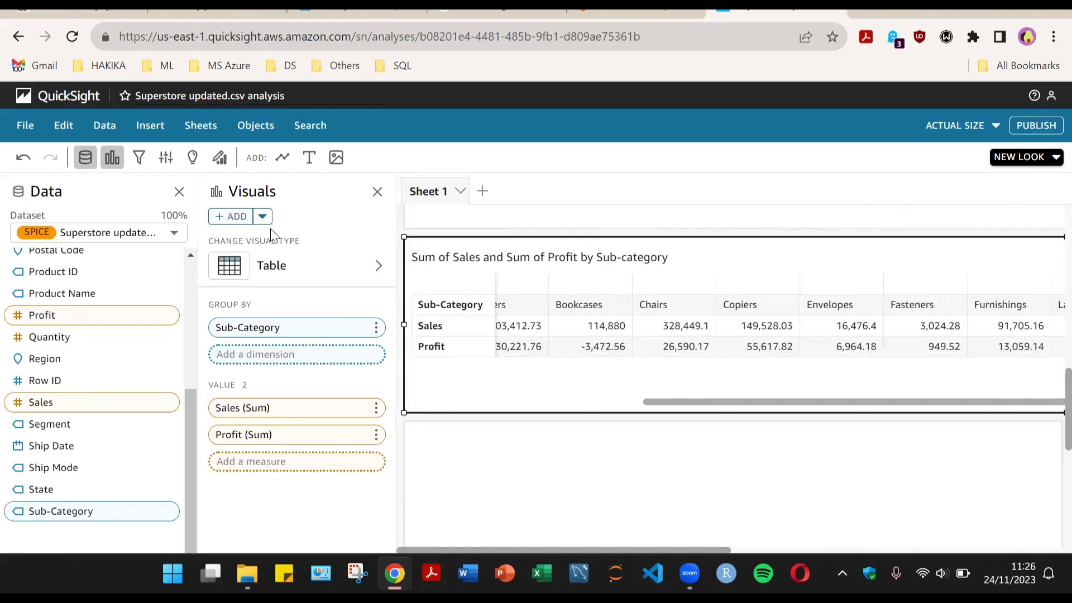
- Try the sub-category table as a heat map, and convert it to a tree map grouped by Sub-Category and coloured by Sales
left_click(354, 265)
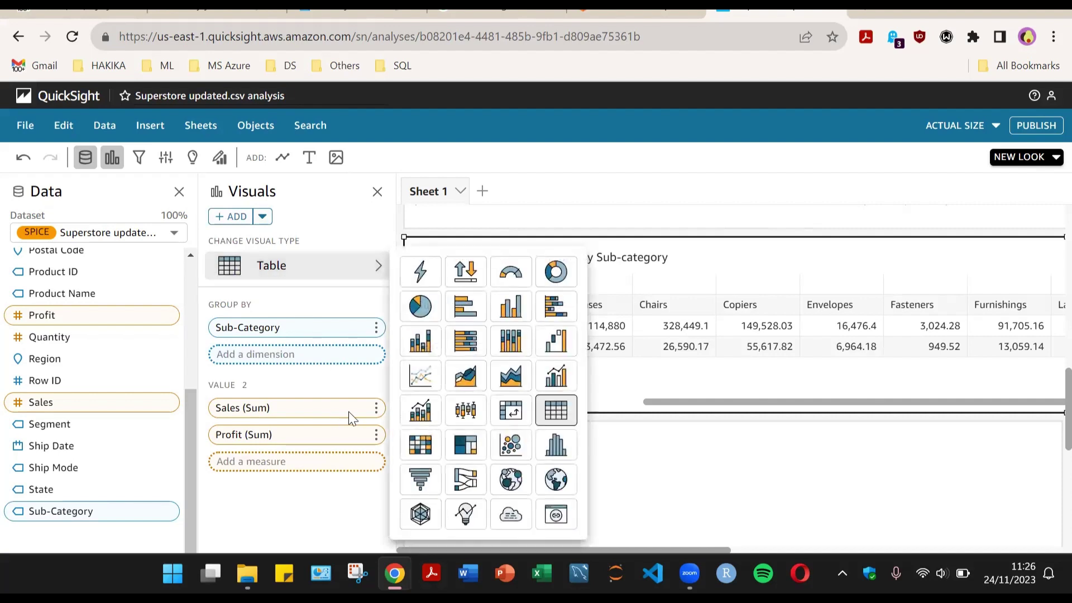
left_click(420, 444)
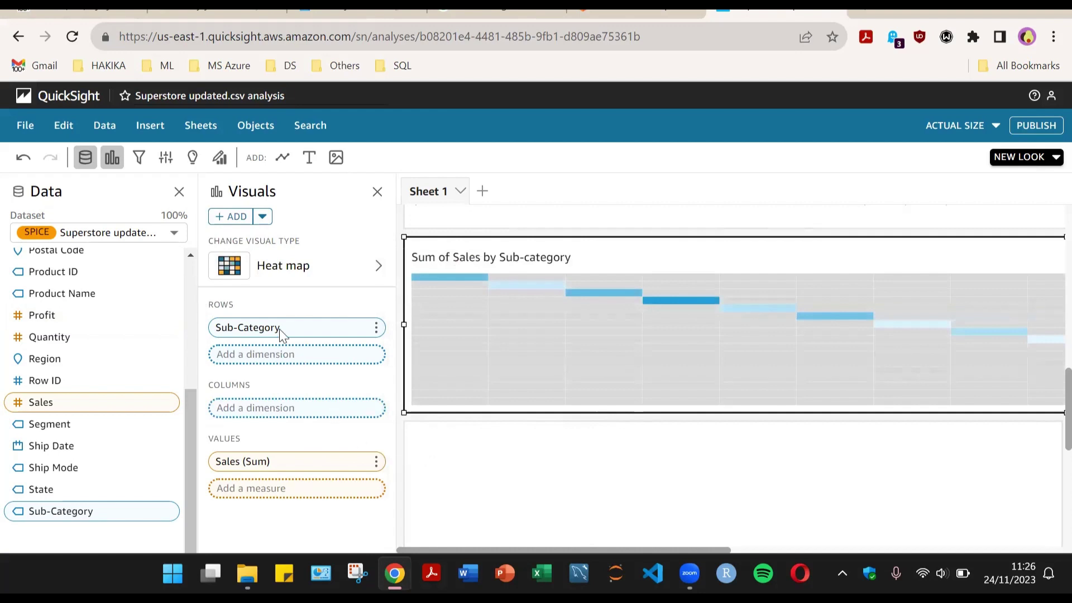
left_click(300, 269)
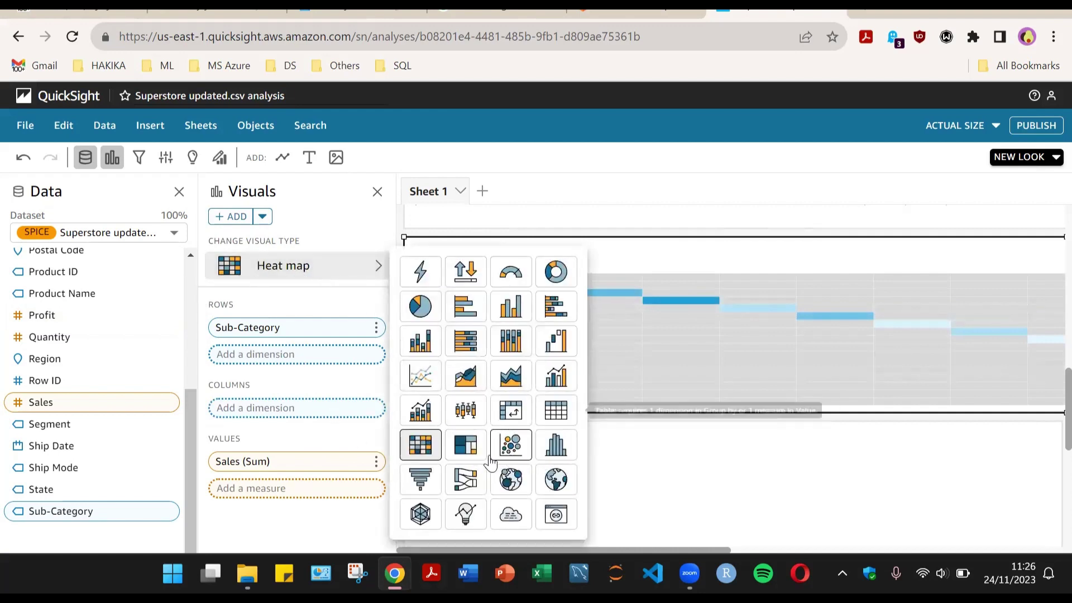
left_click(466, 445)
left_click_drag(720, 550, 1047, 532)
left_click_drag(895, 544, 339, 560)
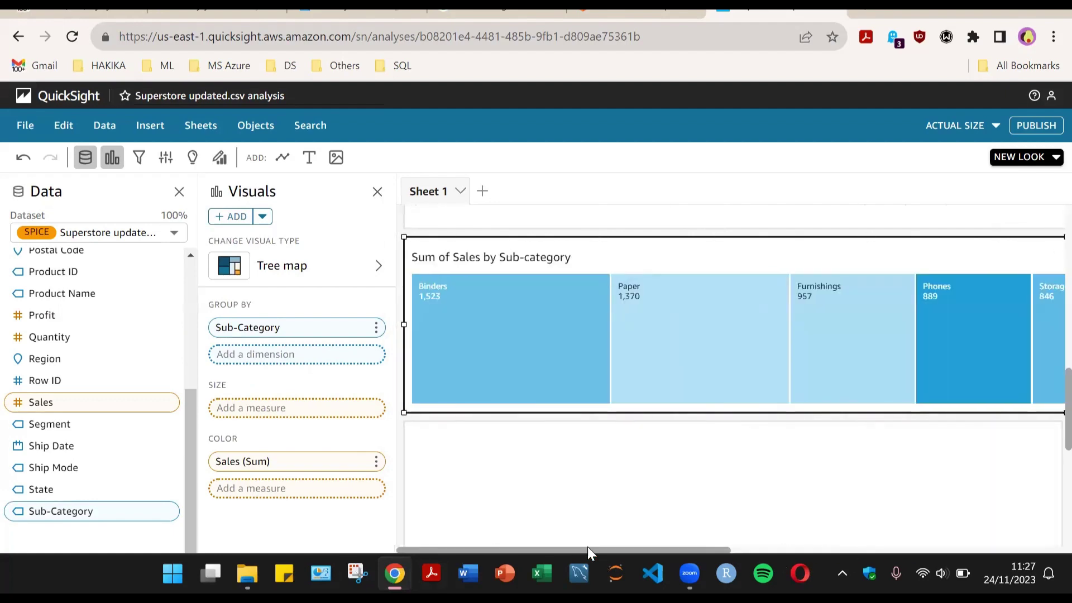
- Examine the sheet's layout from the empty AutoGraph visual up to the free space beside the top-row visuals
left_click_drag(774, 543, 744, 435)
scroll(744, 442, "up", 3)
scroll(743, 442, "down", 6)
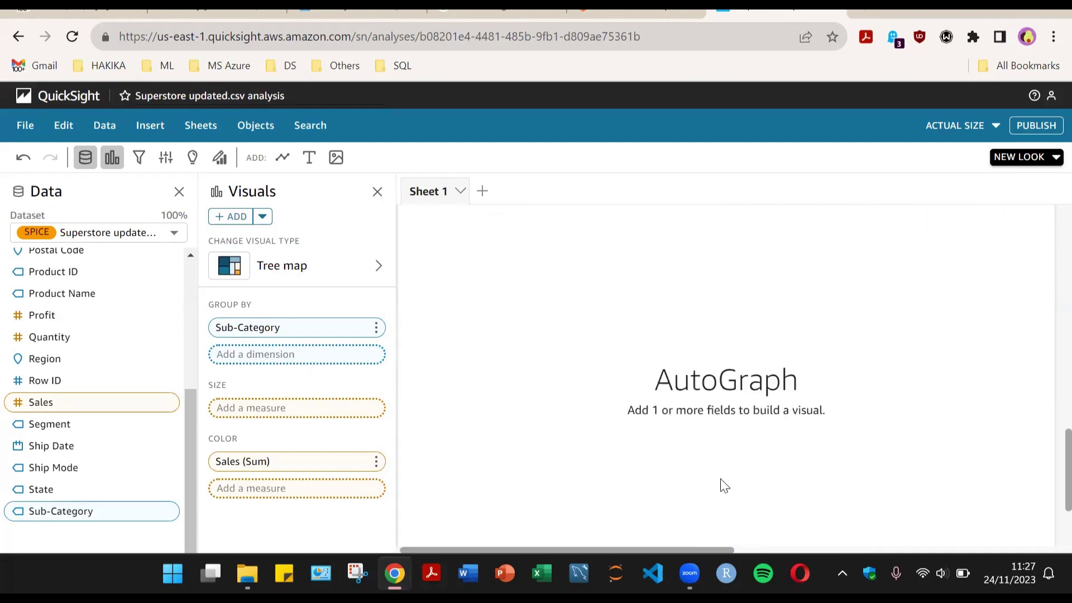
scroll(870, 394, "up", 8)
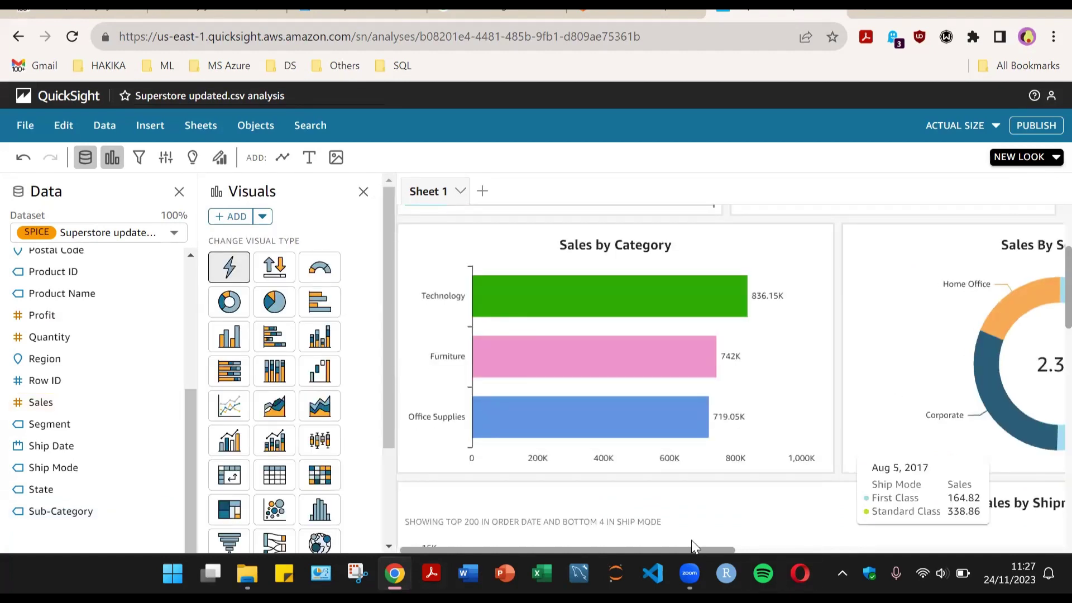
scroll(797, 545, "right", 6)
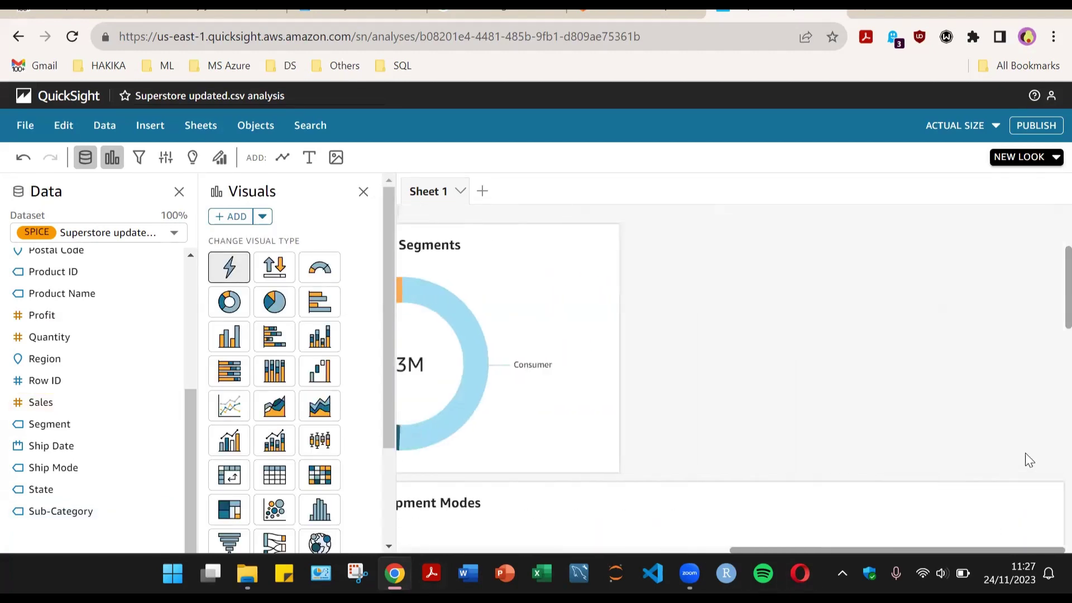
scroll(1007, 399, "down", 4)
scroll(1004, 374, "up", 7)
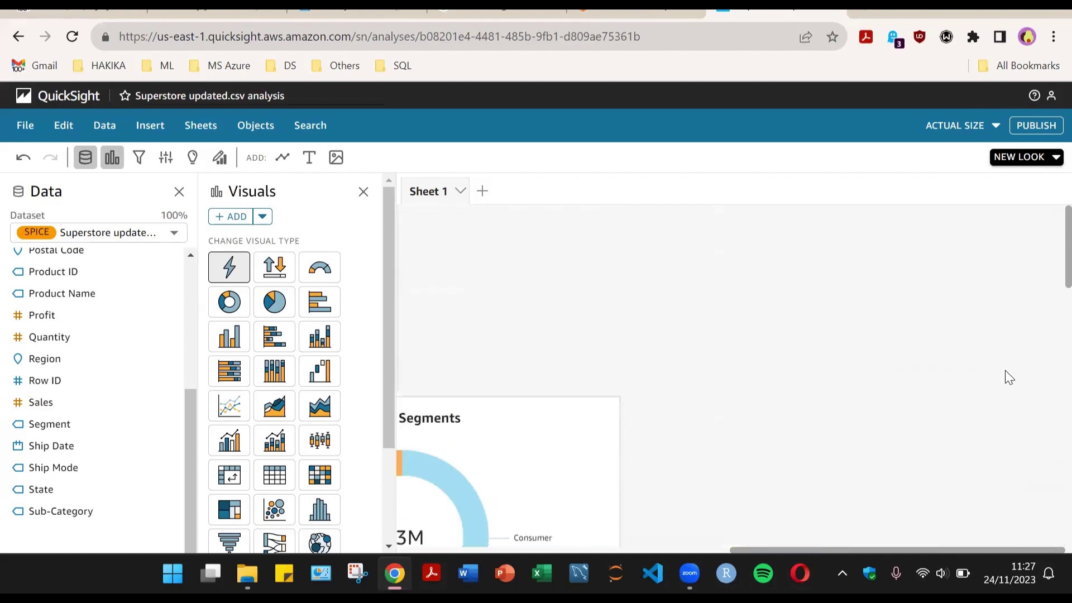
- Move the Sales By Segments donut up beside the Sales Performance gauge and widen the Sales by Category bar chart
left_click_drag(763, 550, 578, 558)
left_click_drag(899, 421, 996, 240)
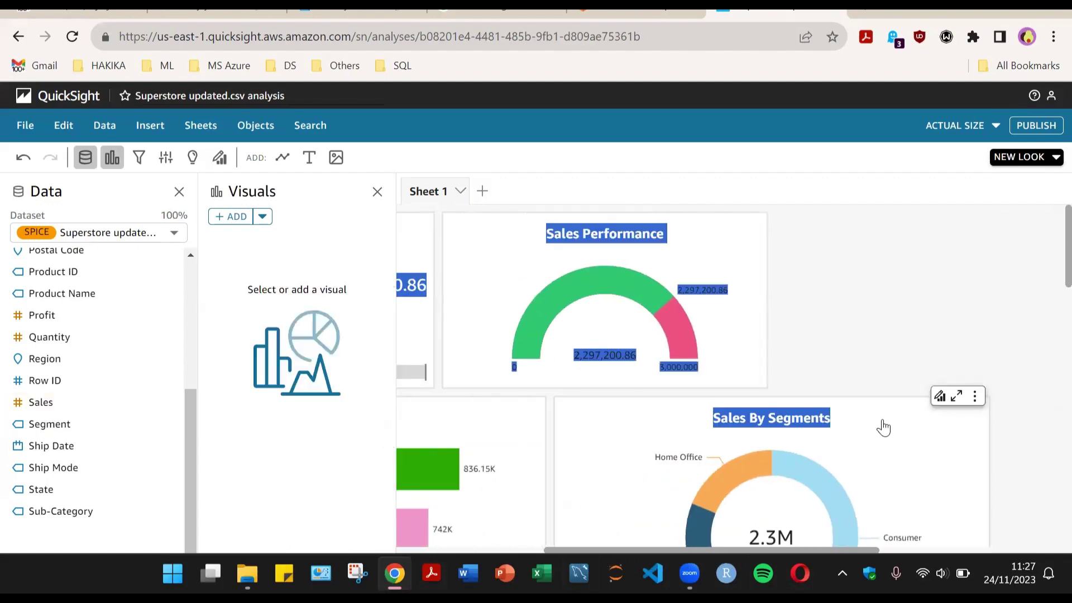
left_click_drag(883, 425, 1045, 239)
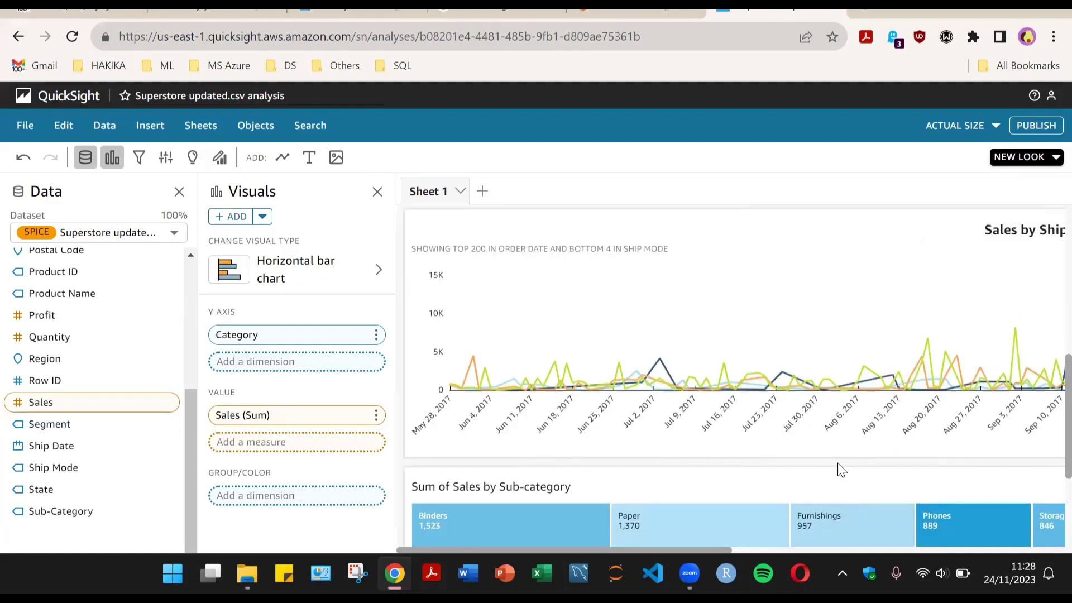
- Rename Sheet 1 to Sales Analytics
scroll(841, 469, "up", 10)
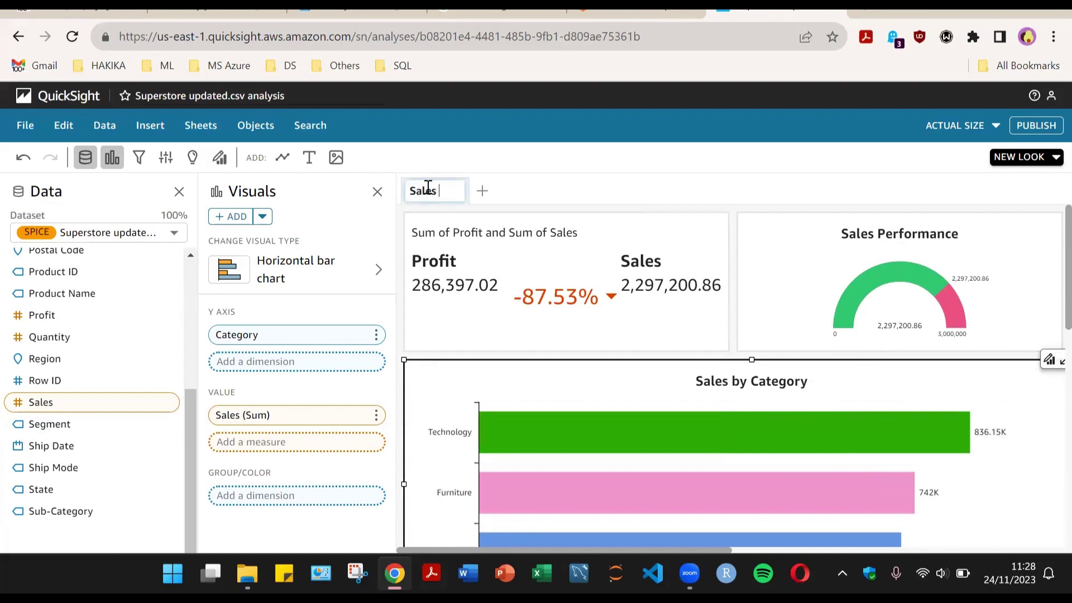
key("Return")
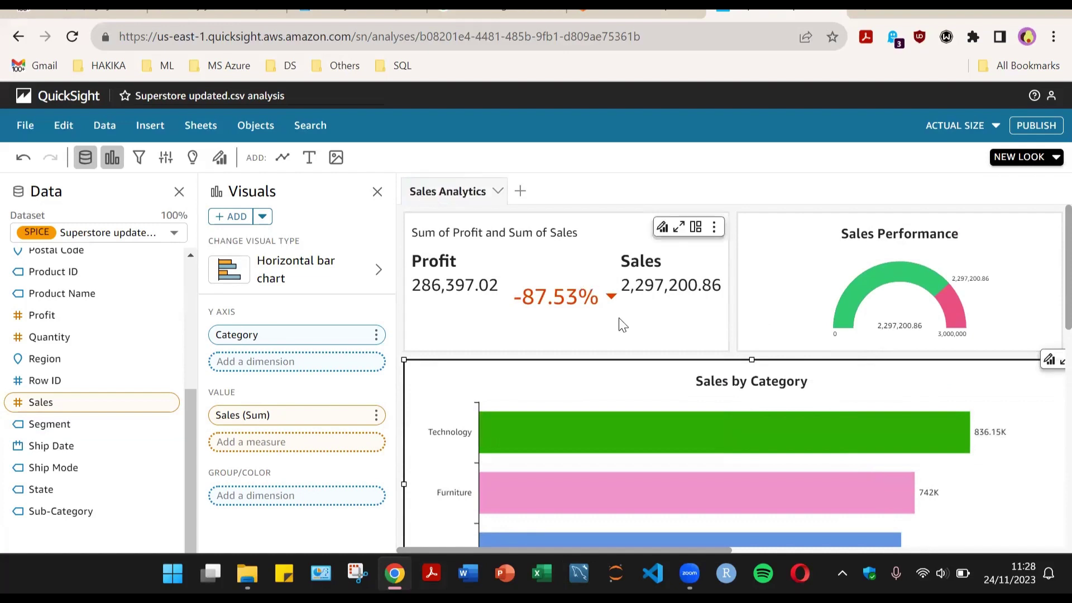
- Close the visuals settings and widen the Sales Performance gauge to line up with the Sales by Category chart's edge
scroll(748, 328, "down", 5)
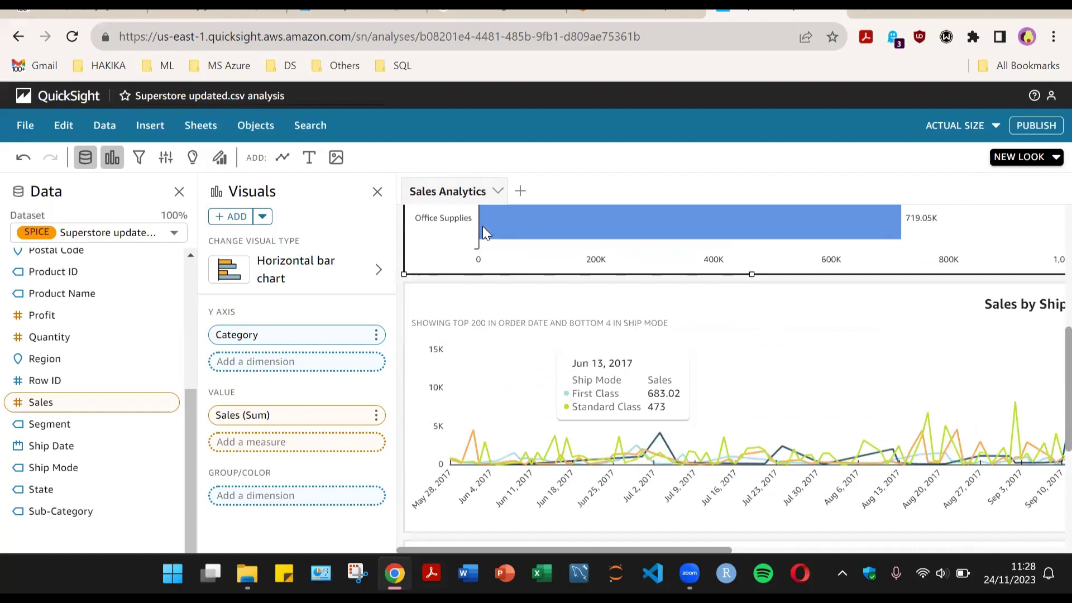
left_click(377, 192)
scroll(567, 316, "down", 5)
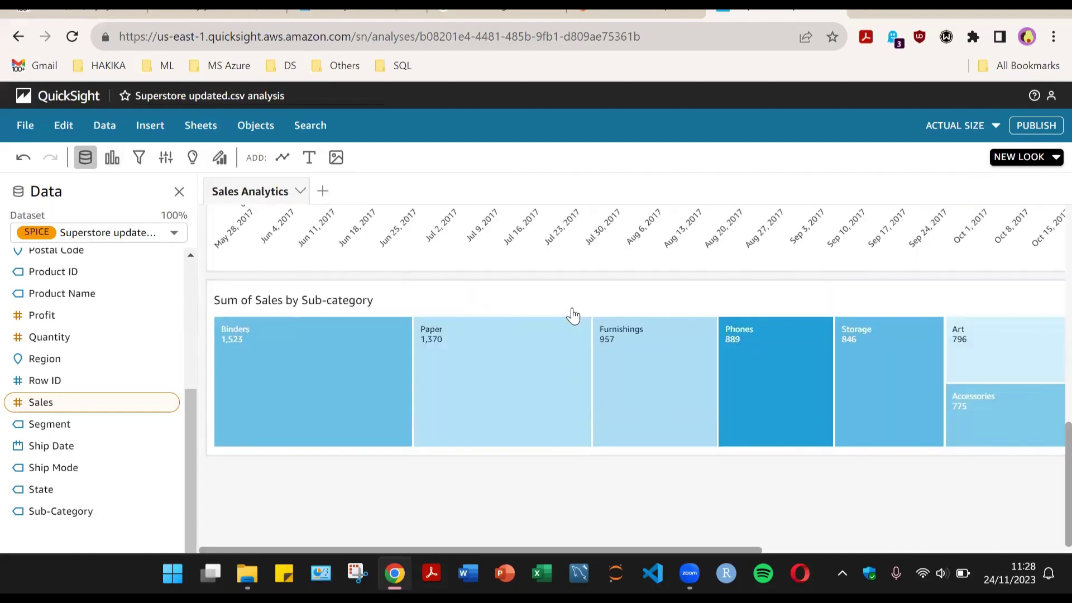
scroll(571, 313, "up", 7)
scroll(570, 297, "up", 5)
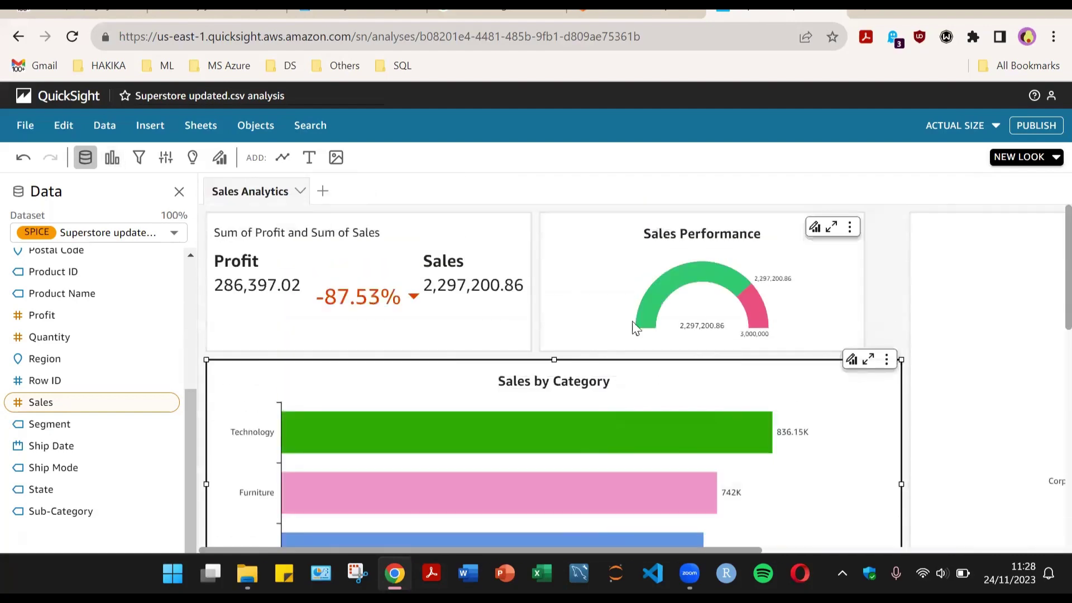
left_click(863, 285)
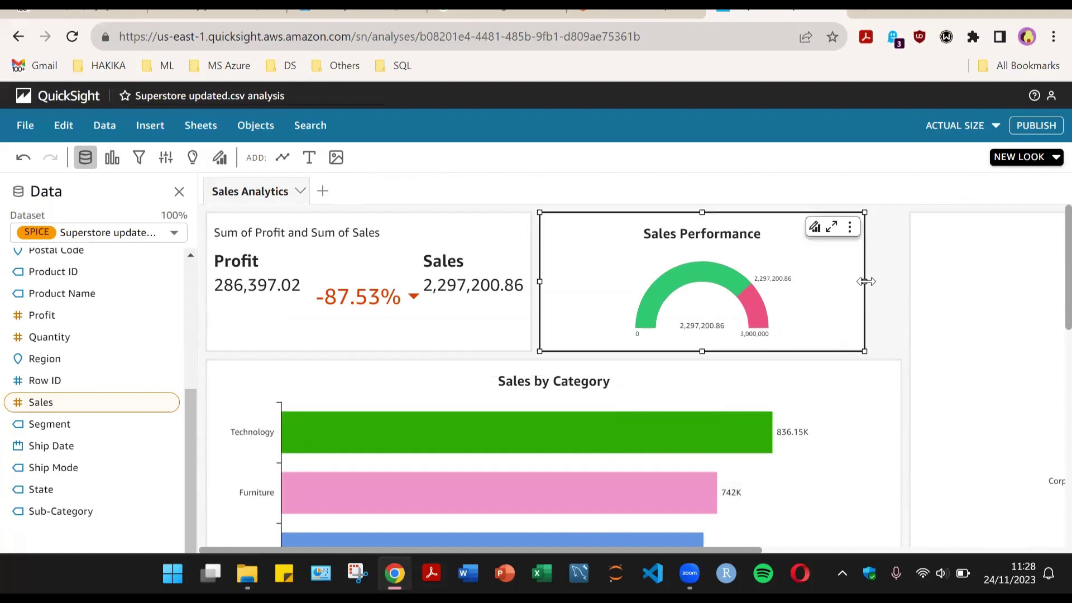
left_click_drag(864, 281, 902, 292)
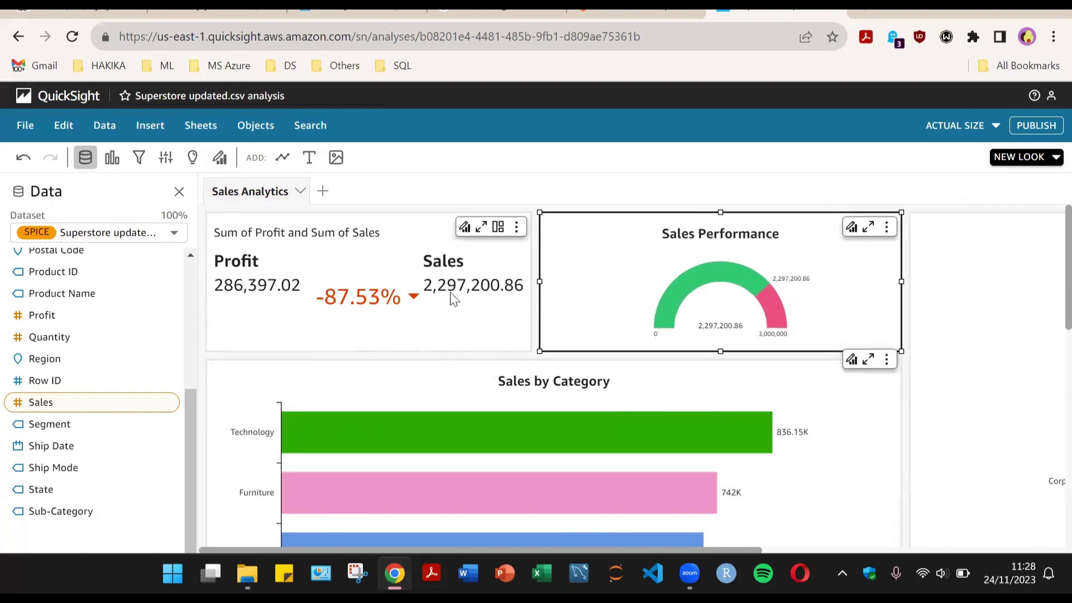
- Try the Midnight starter theme on the analysis and check it across the sheet's visuals
left_click(61, 126)
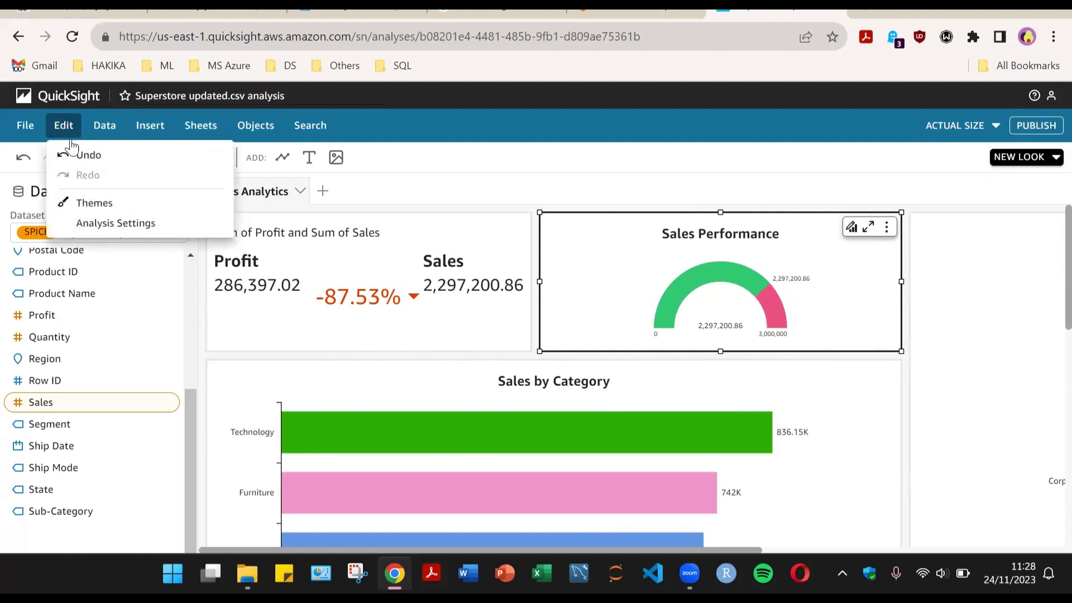
left_click(110, 205)
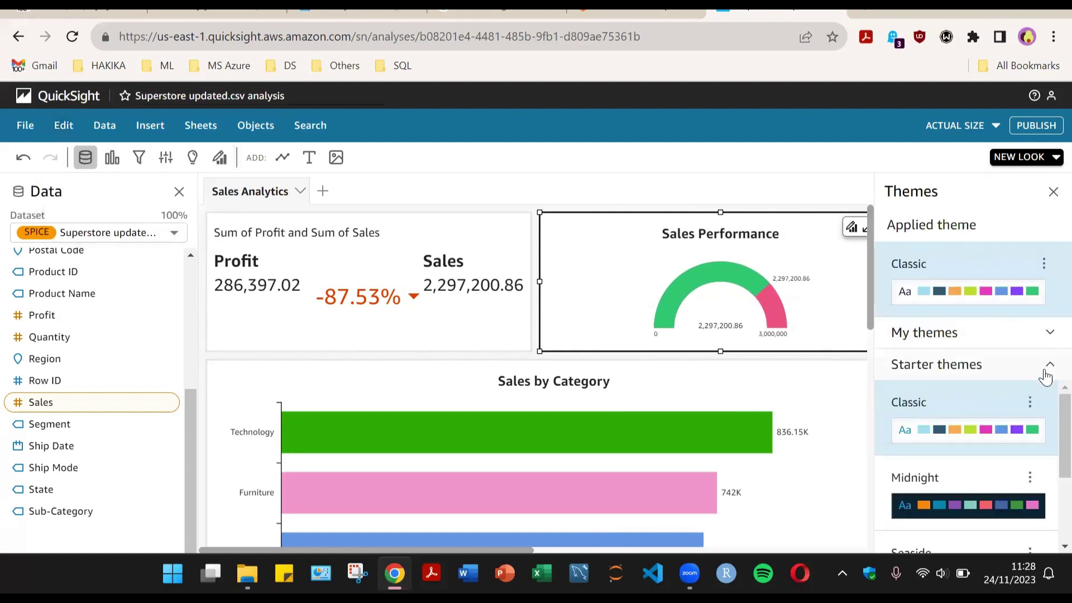
left_click(937, 484)
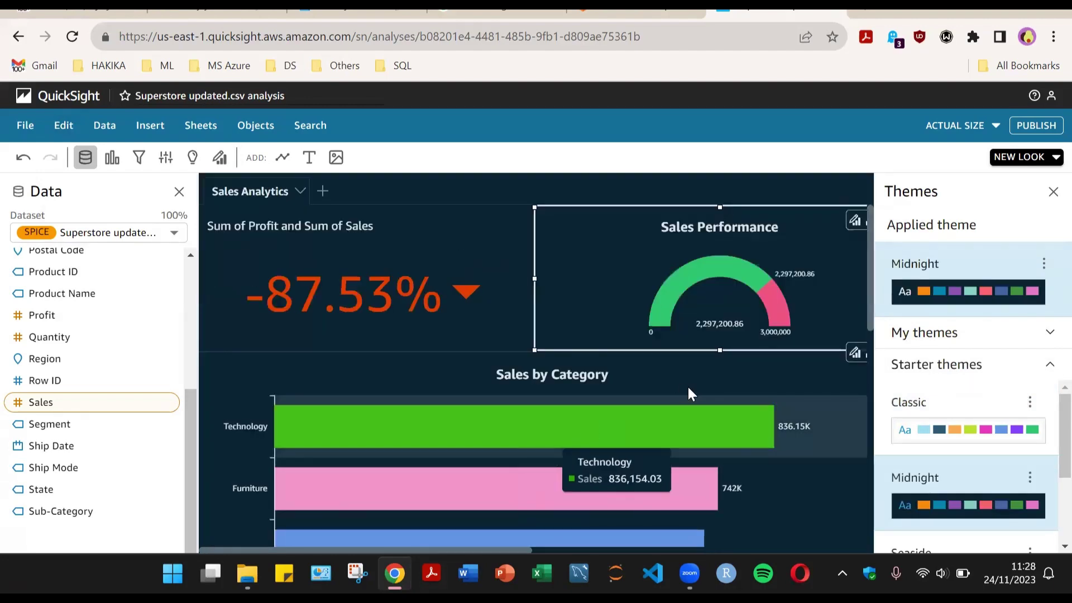
left_click(1053, 191)
scroll(986, 364, "down", 5)
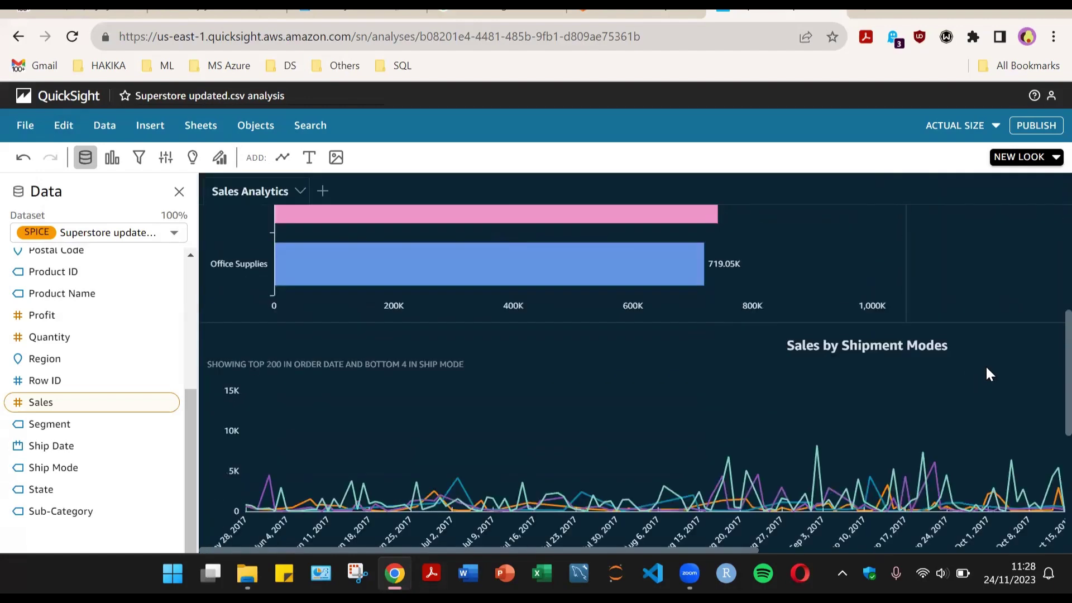
scroll(996, 360, "up", 6)
- Apply the Seaside starter theme to the analysis and check it down to the sub-category tree map
left_click(274, 237)
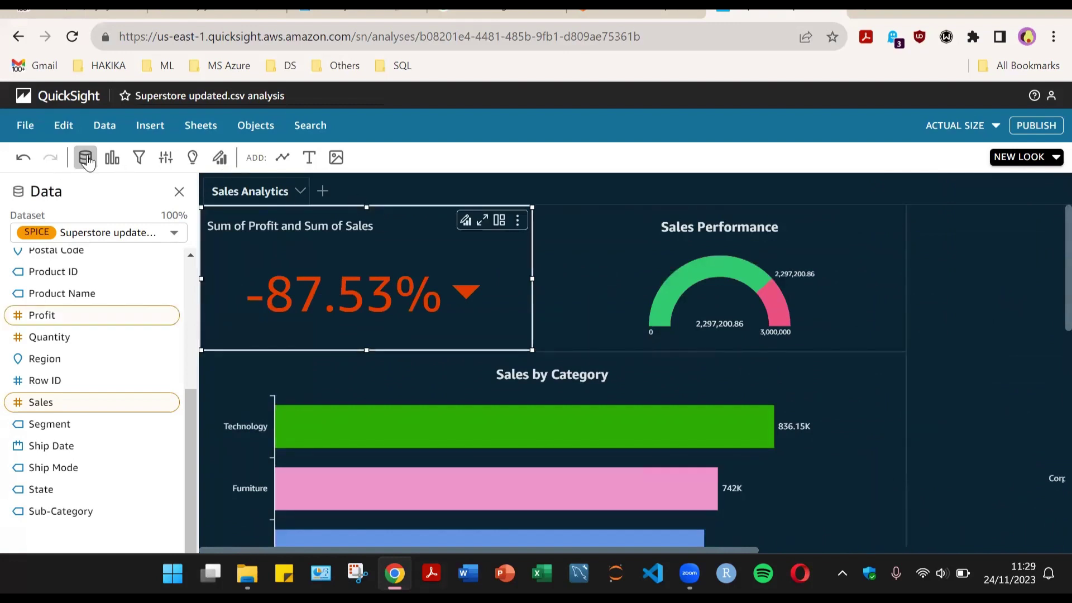
left_click(65, 126)
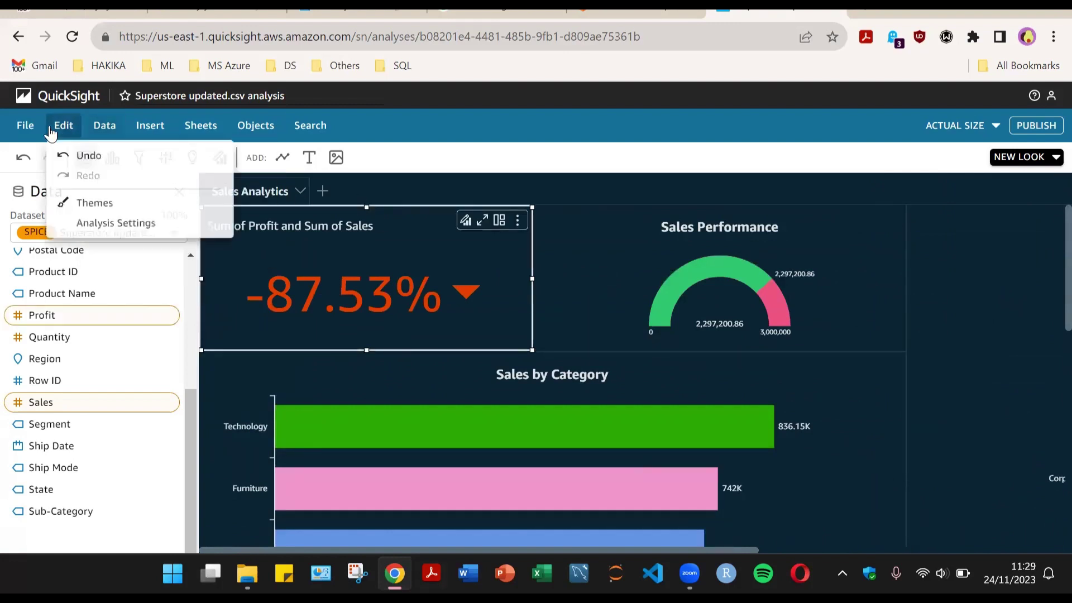
left_click(101, 206)
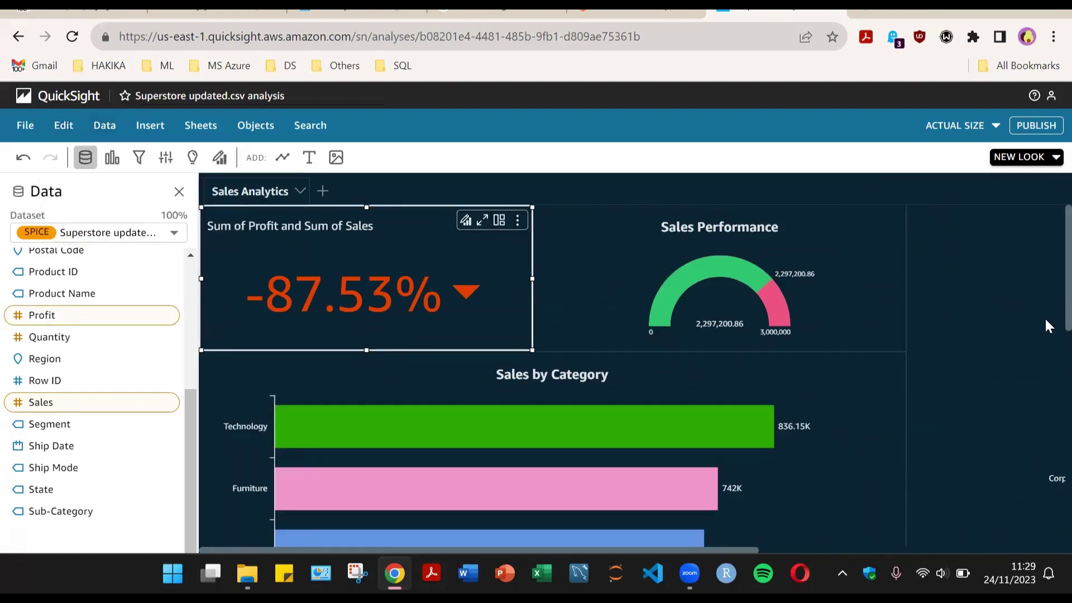
left_click(75, 127)
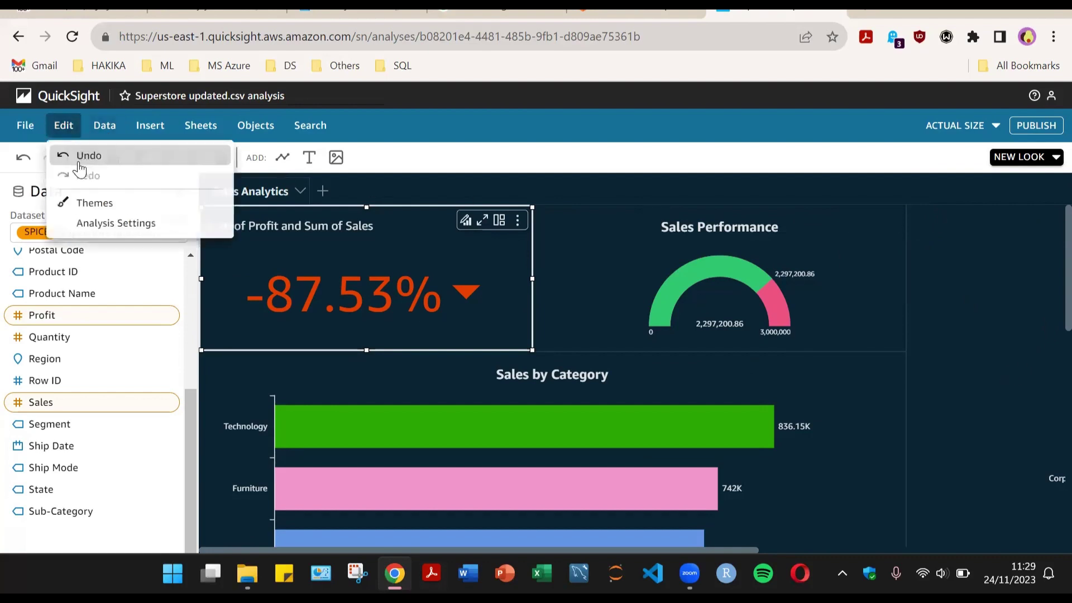
left_click(90, 202)
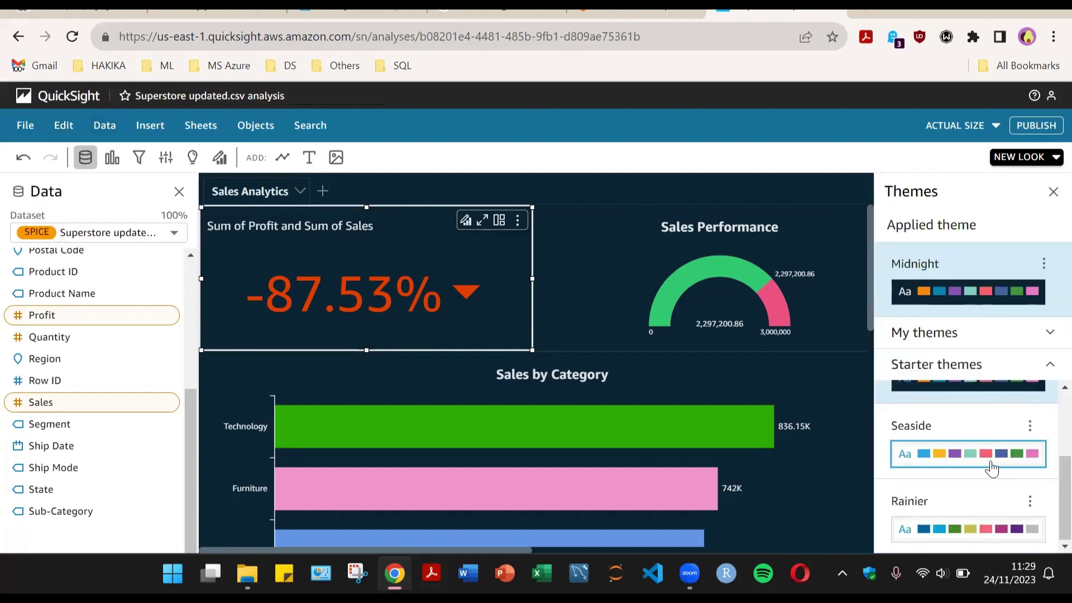
left_click(930, 464)
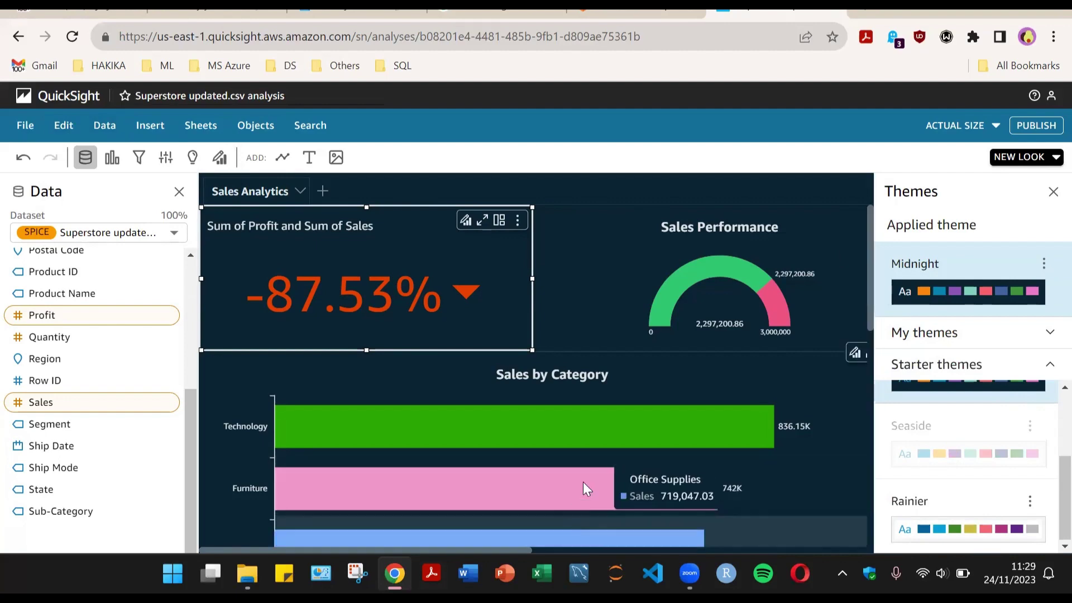
scroll(813, 406, "down", 5)
scroll(812, 407, "down", 5)
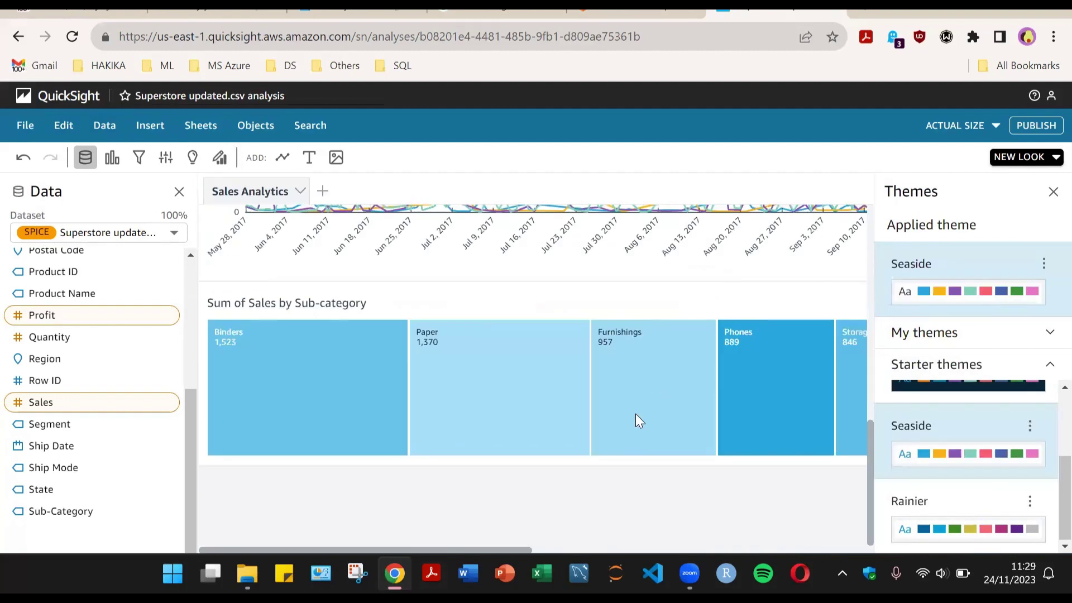
scroll(576, 376, "up", 10)
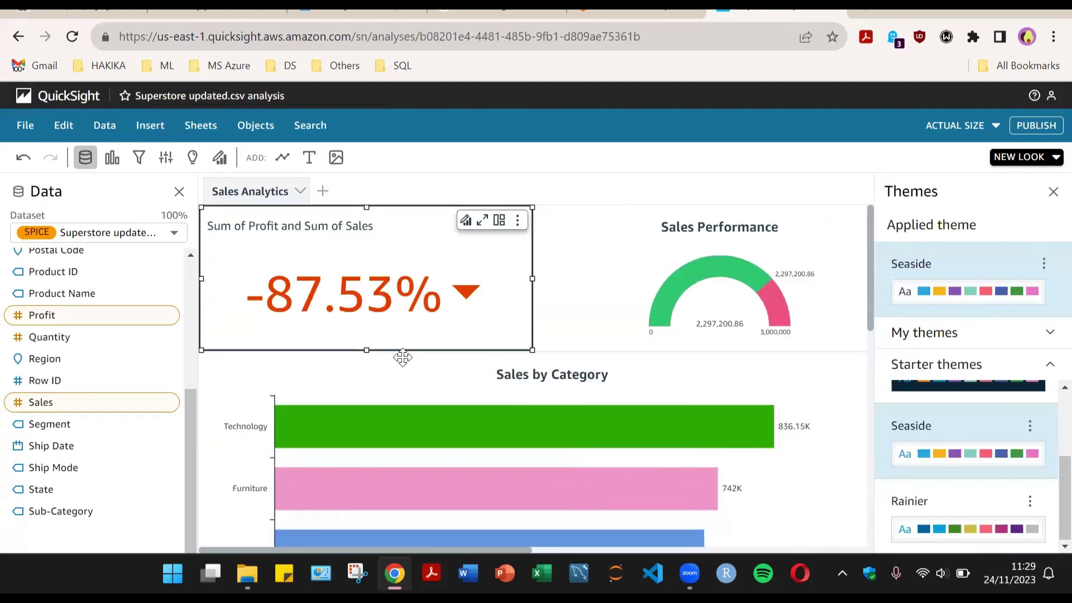
- Reduce the height of the Sales by Category bar chart and make the Profit and Sales KPI taller
left_click(436, 375)
left_click(439, 347)
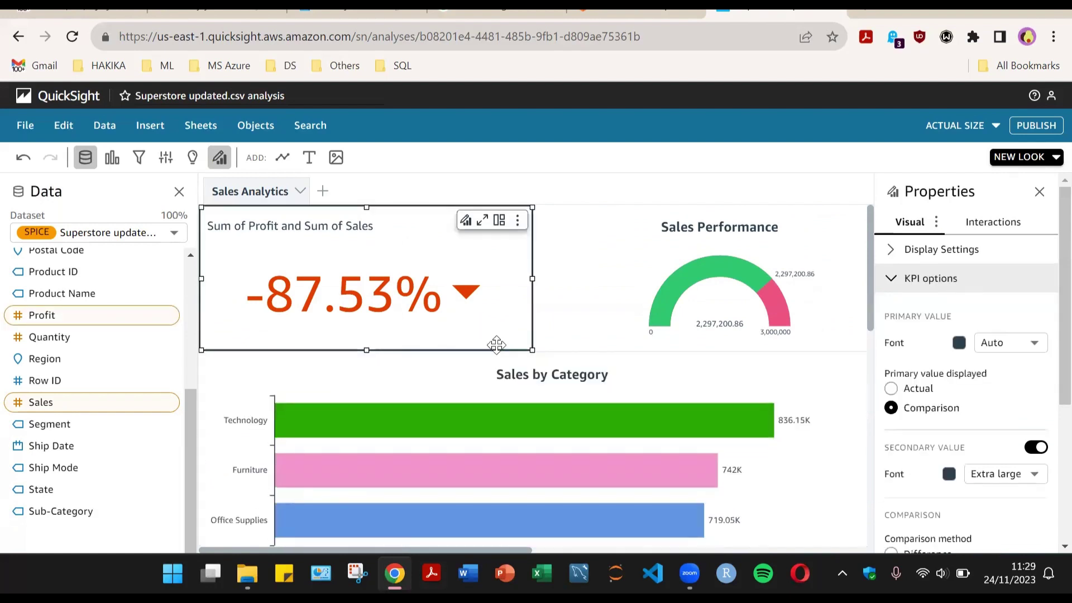
left_click(553, 355)
left_click_drag(553, 354, 558, 393)
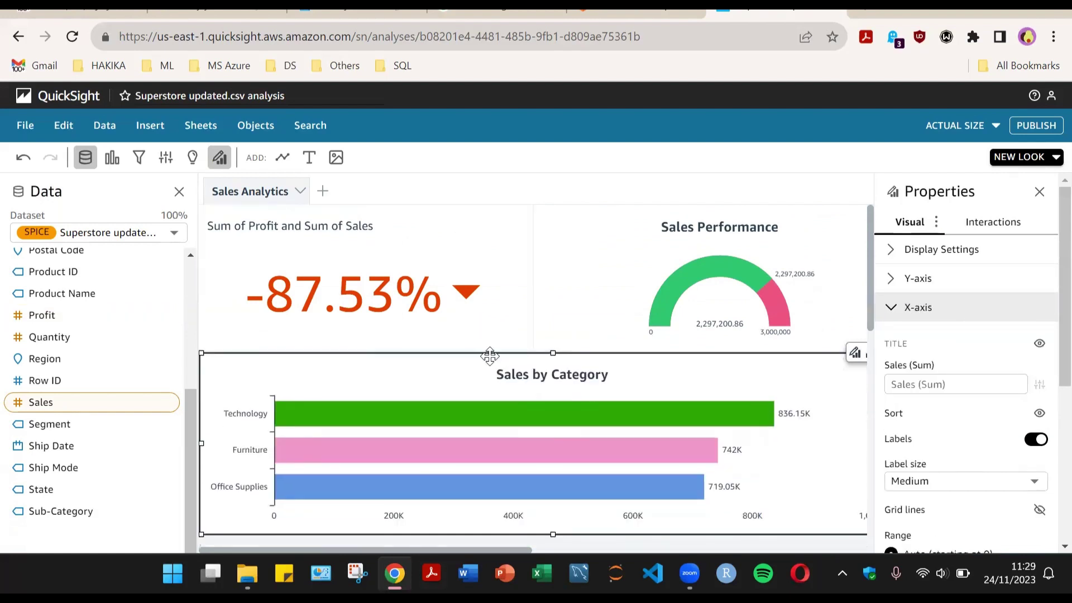
left_click(441, 343)
left_click_drag(367, 351, 375, 381)
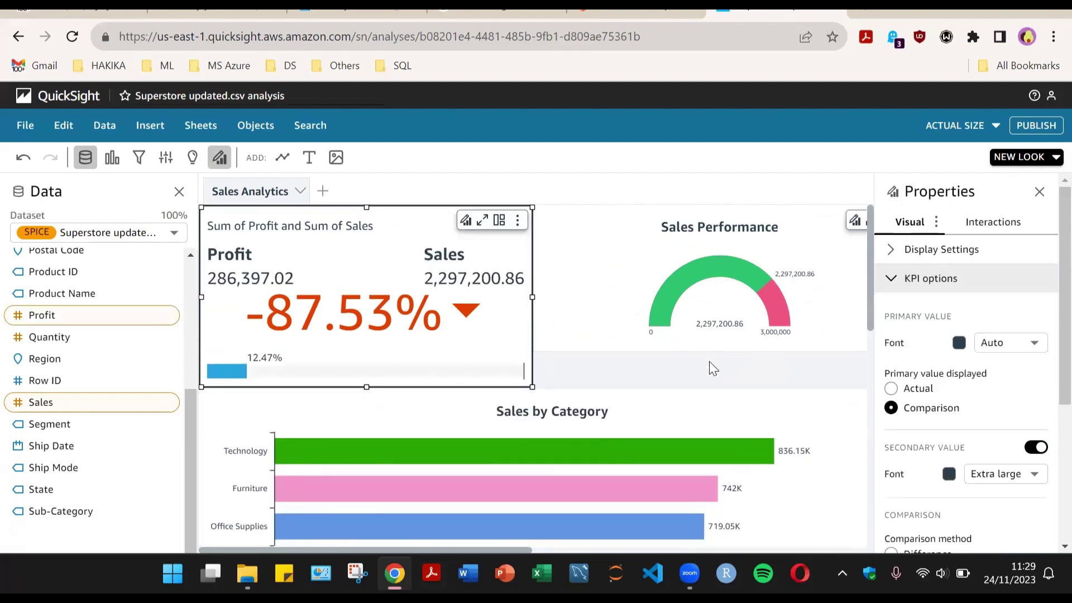
- Make the Sales Performance gauge as tall as the KPI and extend the Sales by Category chart down to the shipment-mode lines
left_click(717, 341)
left_click_drag(719, 351, 717, 384)
scroll(642, 380, "down", 3)
left_click(581, 385)
left_click_drag(552, 404, 559, 434)
scroll(773, 351, "up", 3)
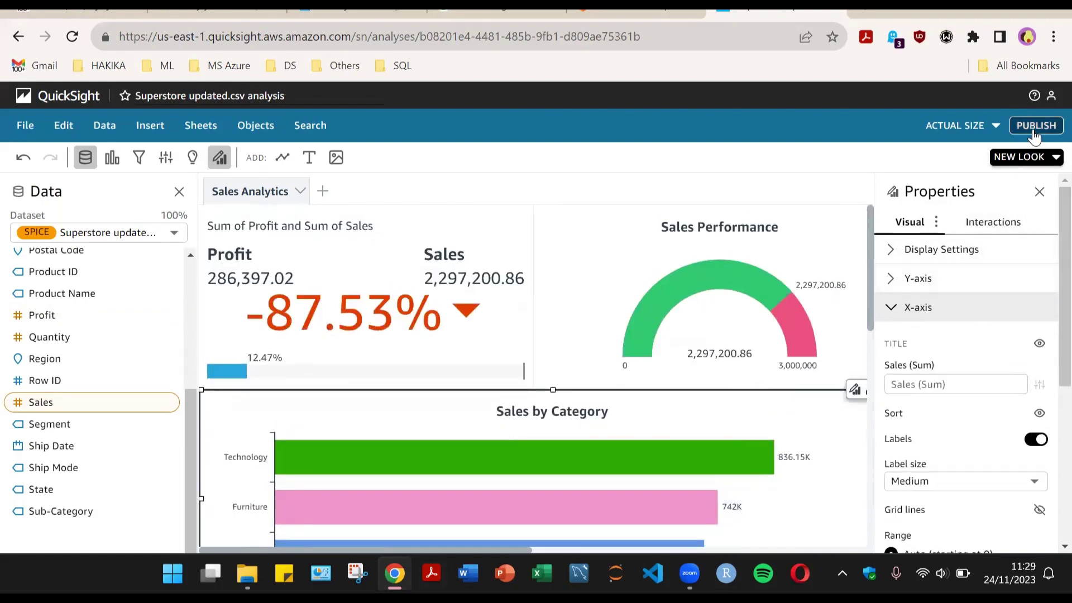
- Set the sheet view to Fit to width and close the visual's properties
left_click(961, 126)
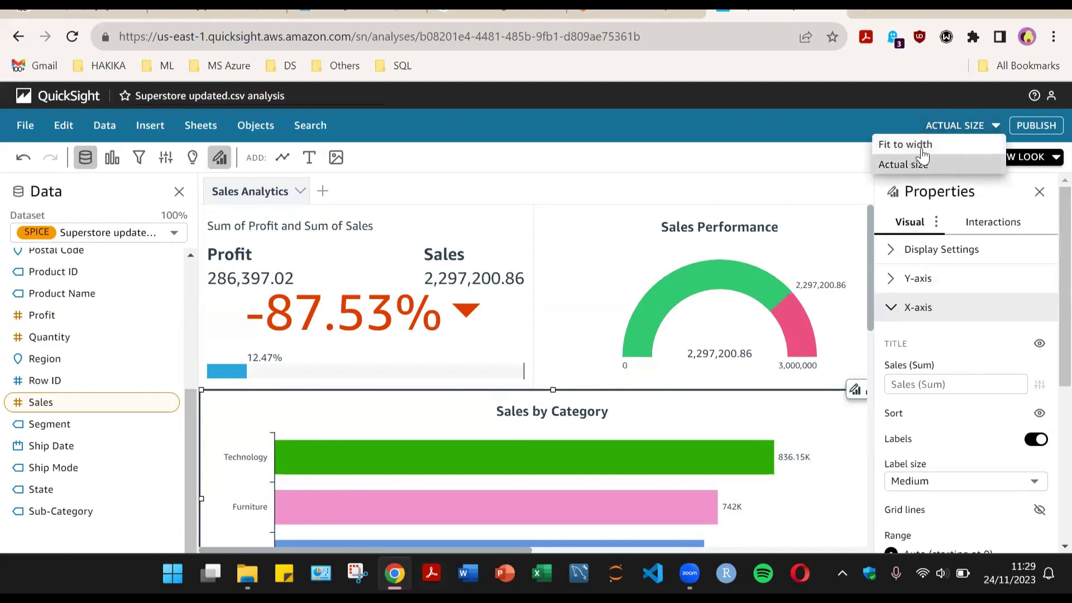
left_click(922, 146)
left_click(956, 127)
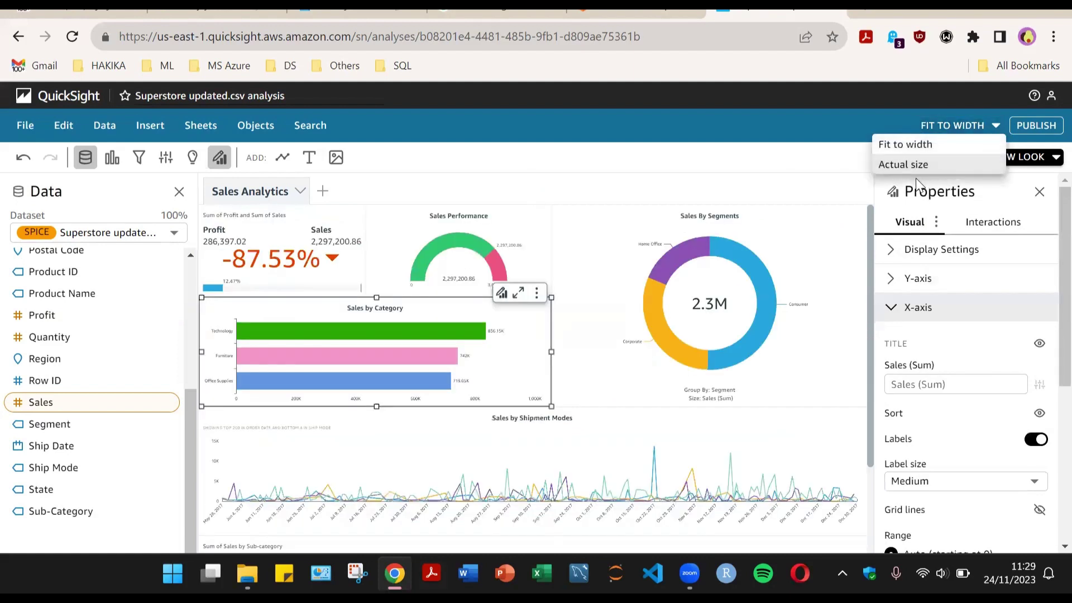
left_click(916, 168)
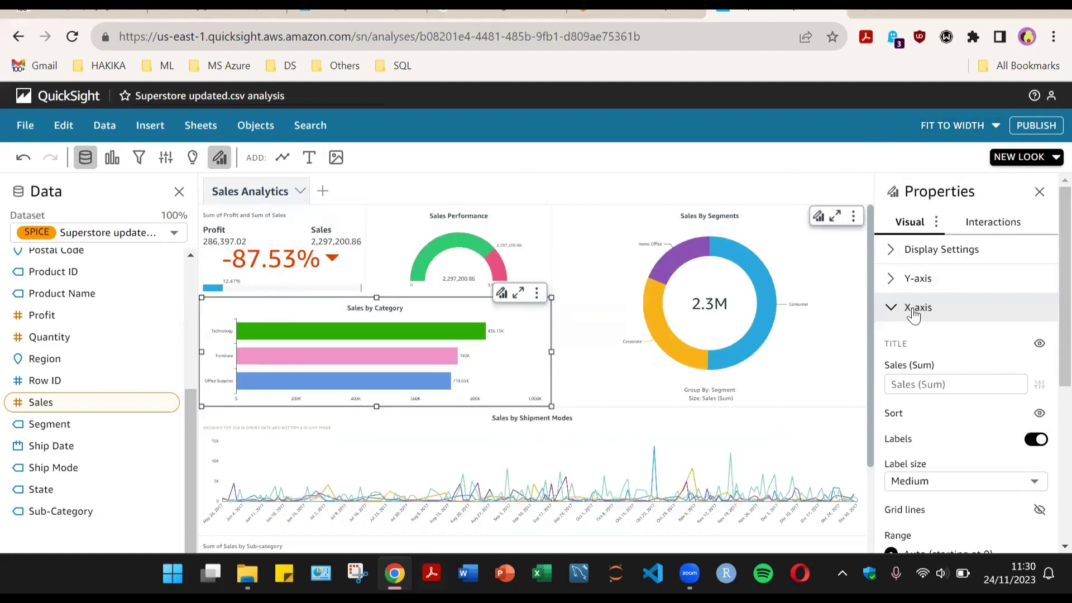
left_click(1038, 193)
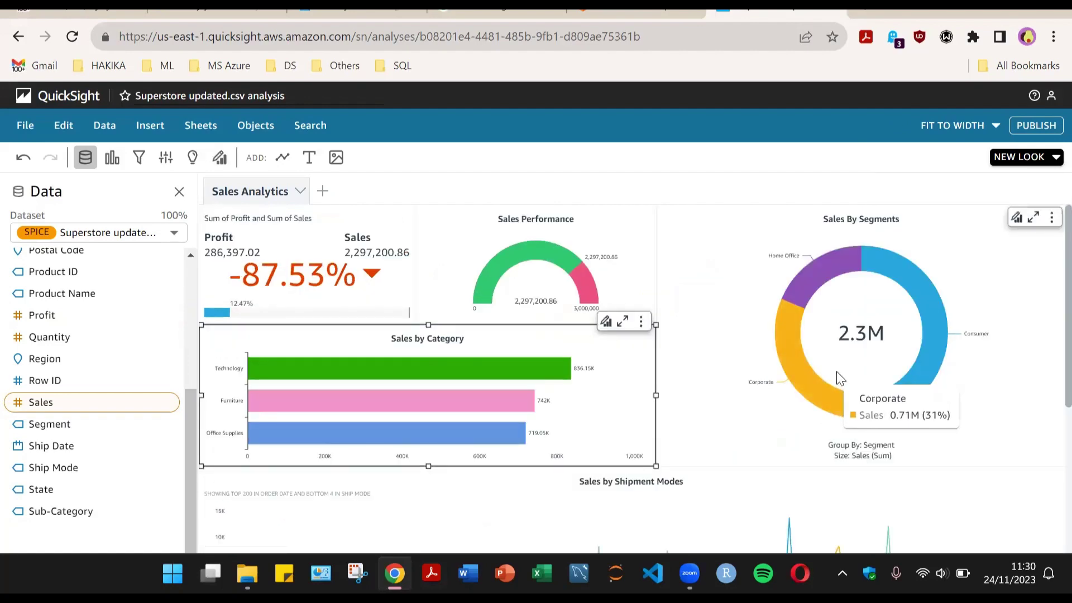
- Examine the finished sheet, including the options for the Phones tile and the Technology bar
scroll(859, 447, "down", 4)
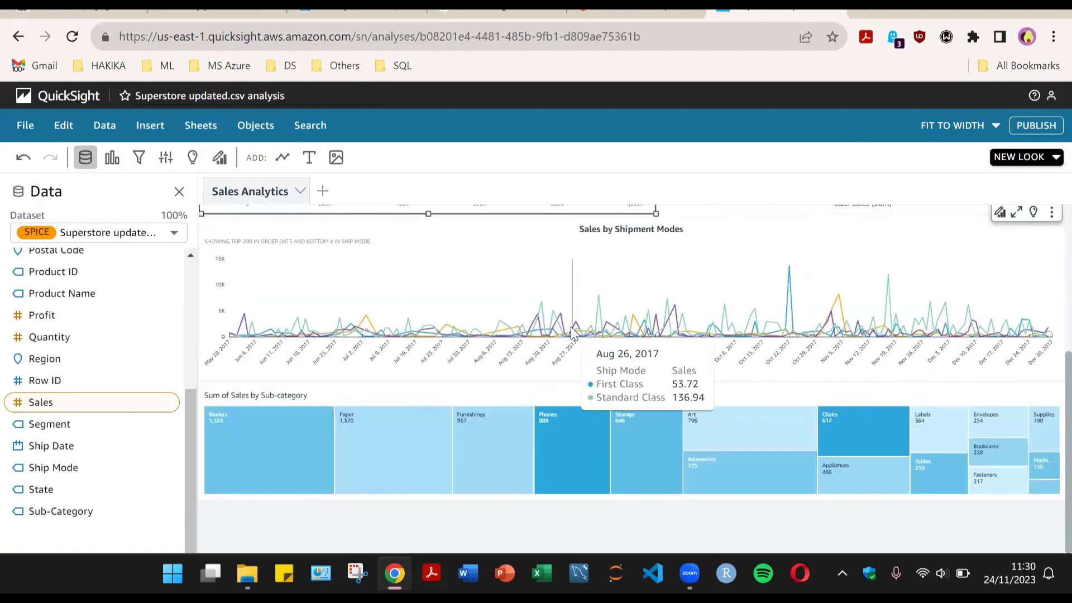
left_click(561, 430)
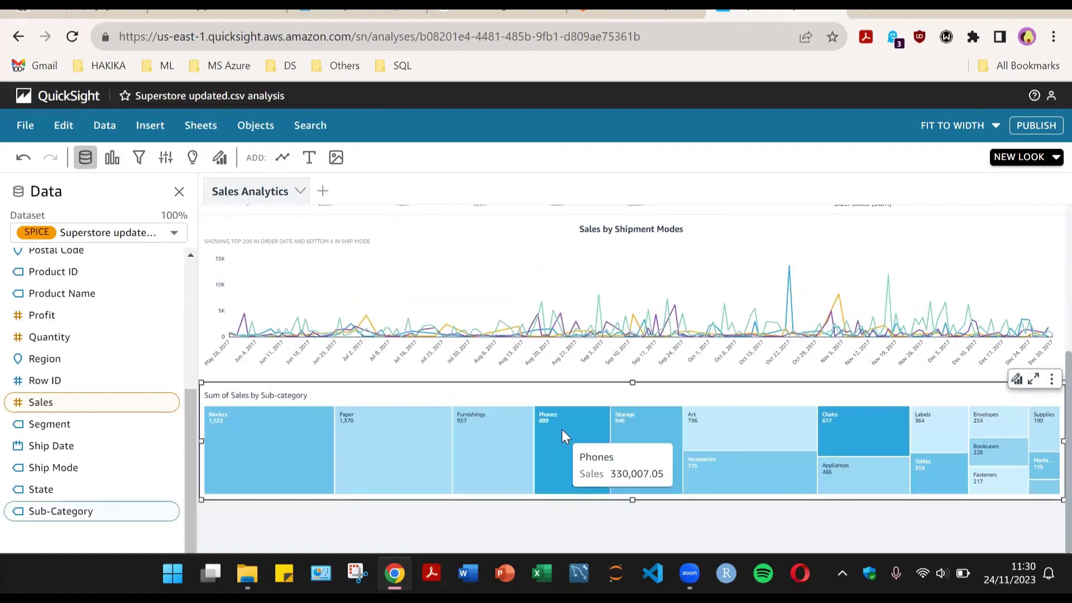
left_click(564, 427)
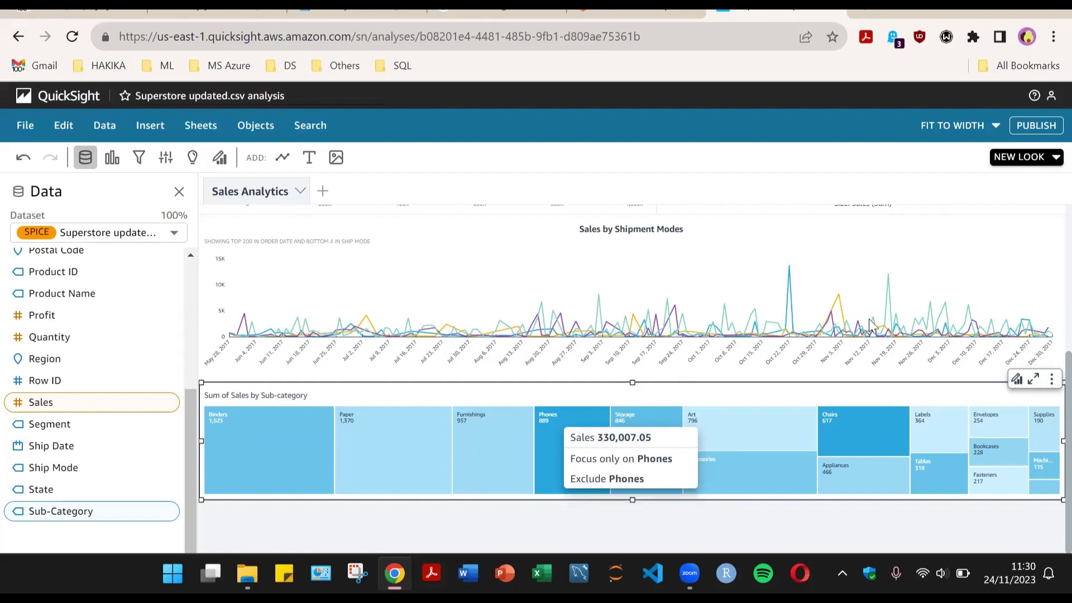
scroll(1045, 284, "up", 5)
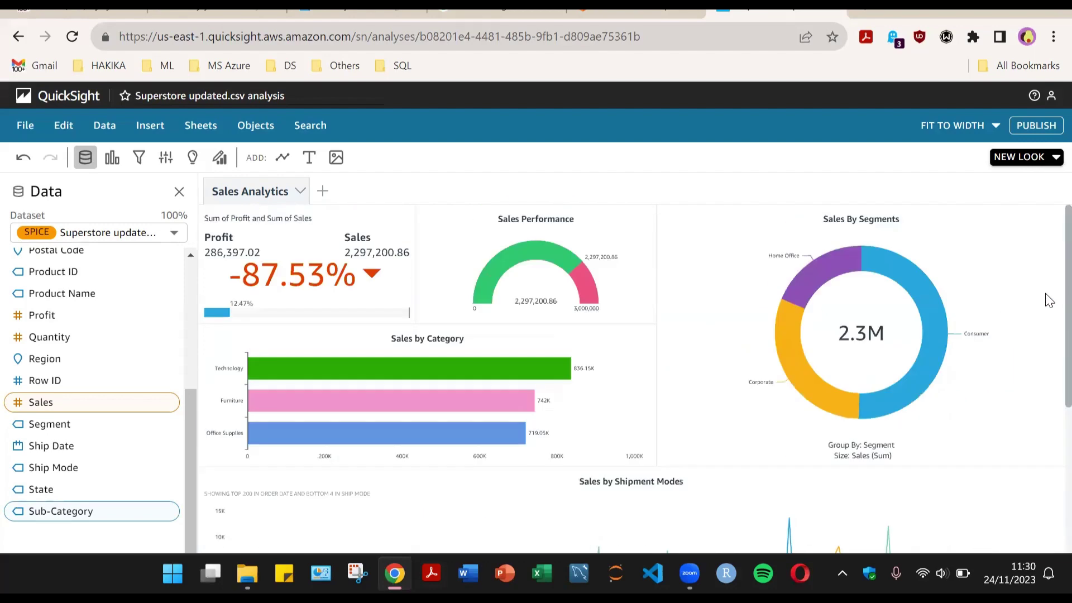
left_click(379, 381)
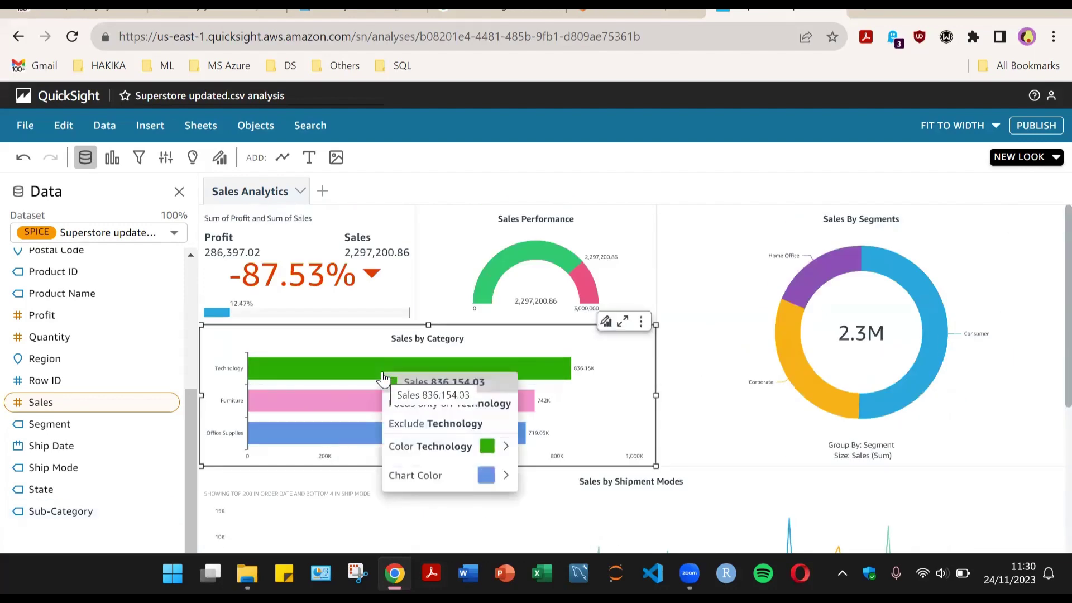
left_click(297, 261)
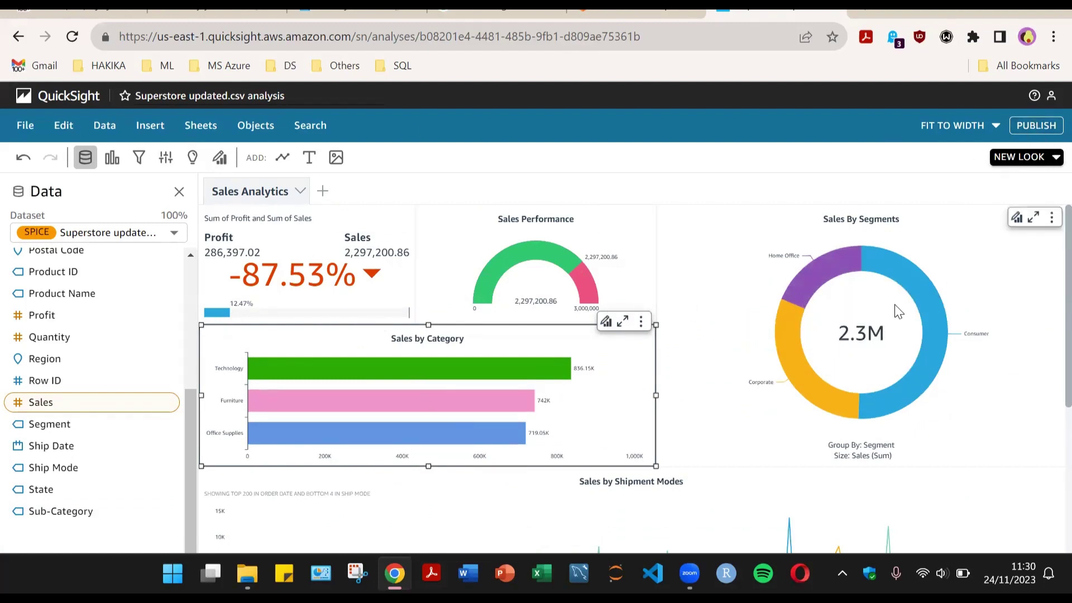
scroll(753, 297, "down", 5)
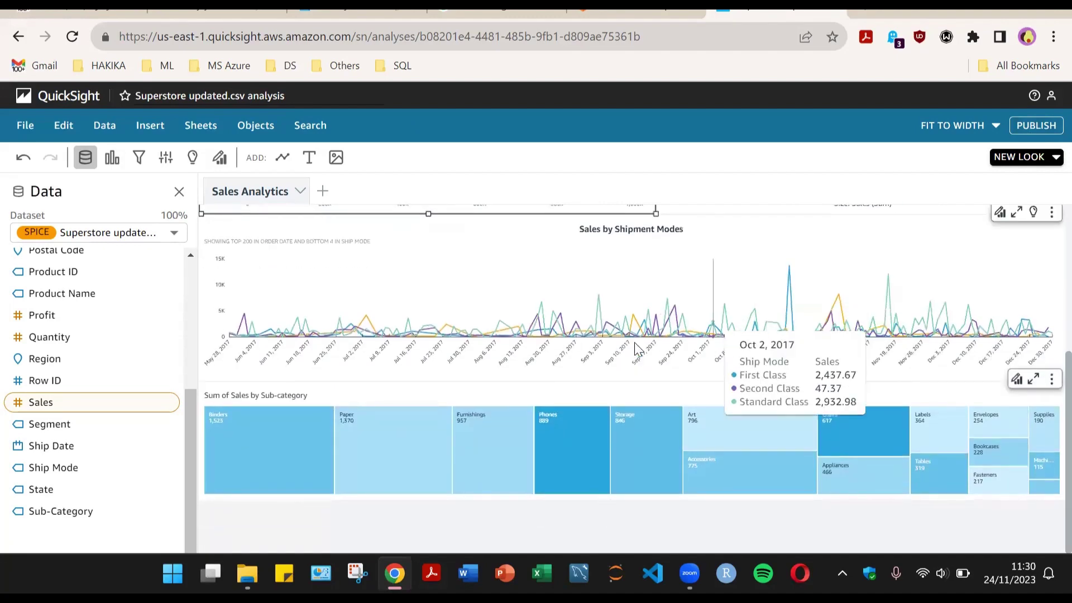
scroll(528, 430, "up", 5)
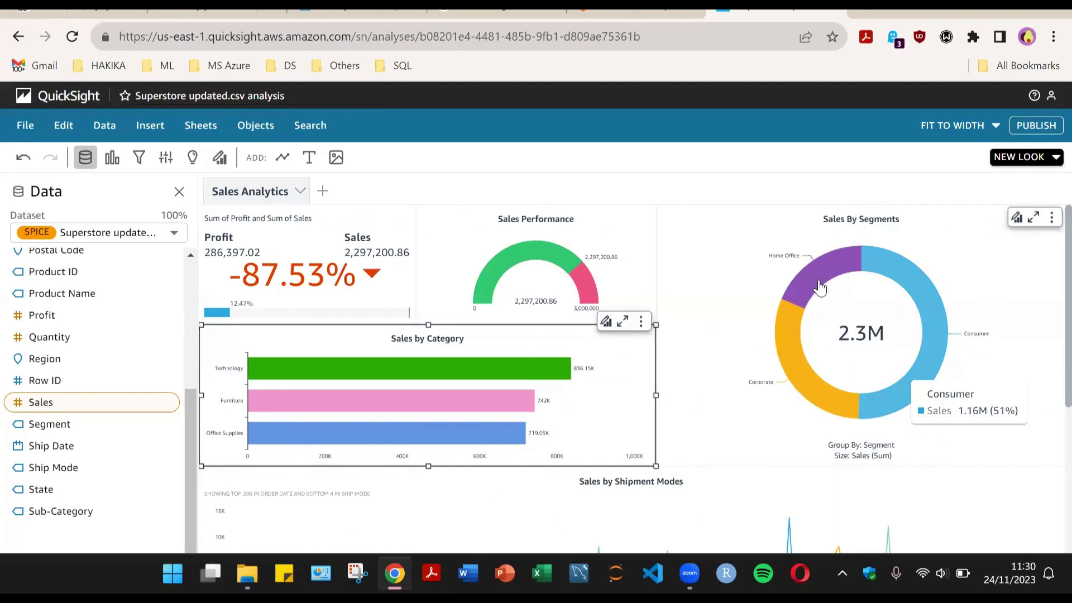
- Publish the analysis with all sheets as a new dashboard named Dash 1
left_click(1041, 126)
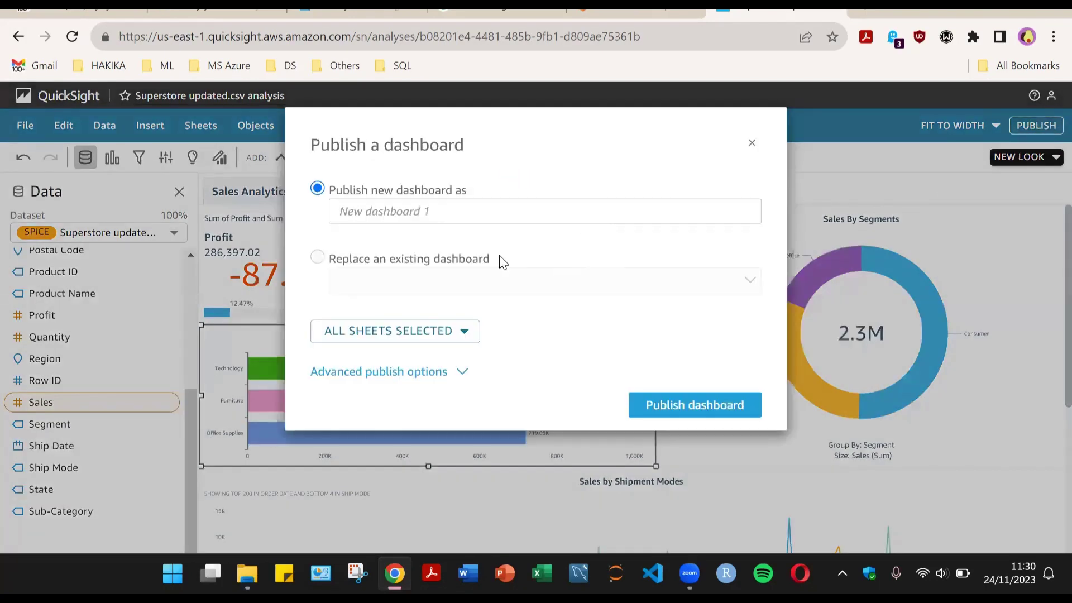
left_click(417, 211)
type("Da")
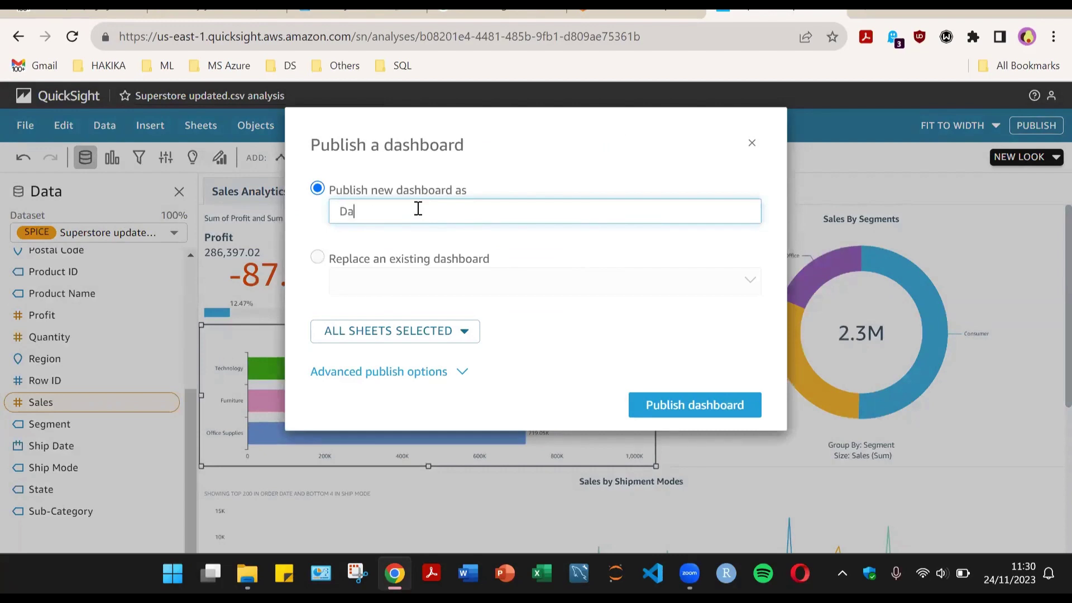
type("sh 1")
left_click(720, 405)
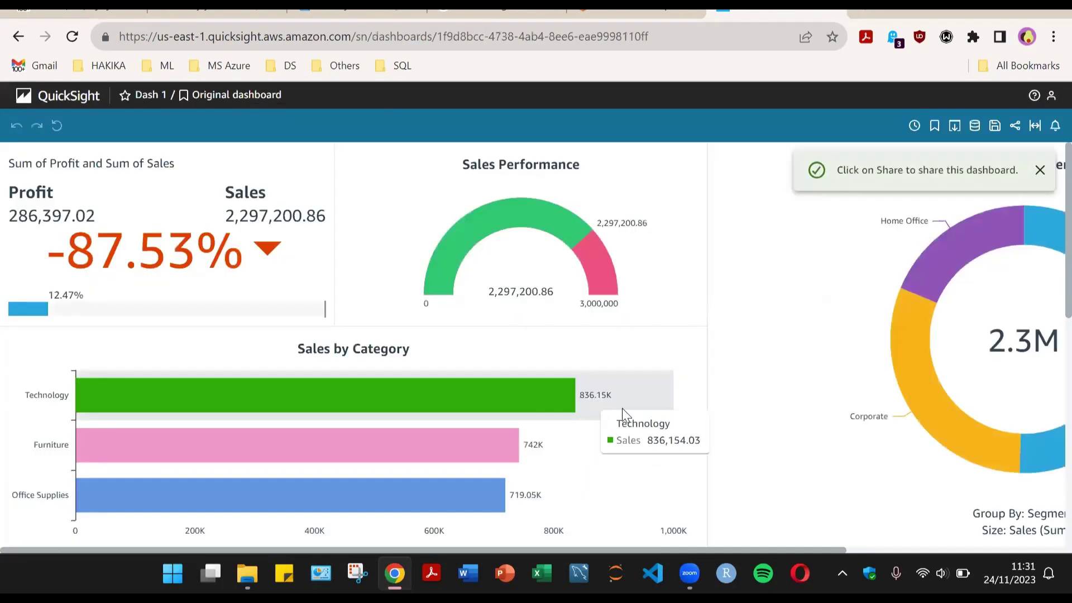
- Enable Fit to window for the published dashboard
scroll(753, 357, "up", 2)
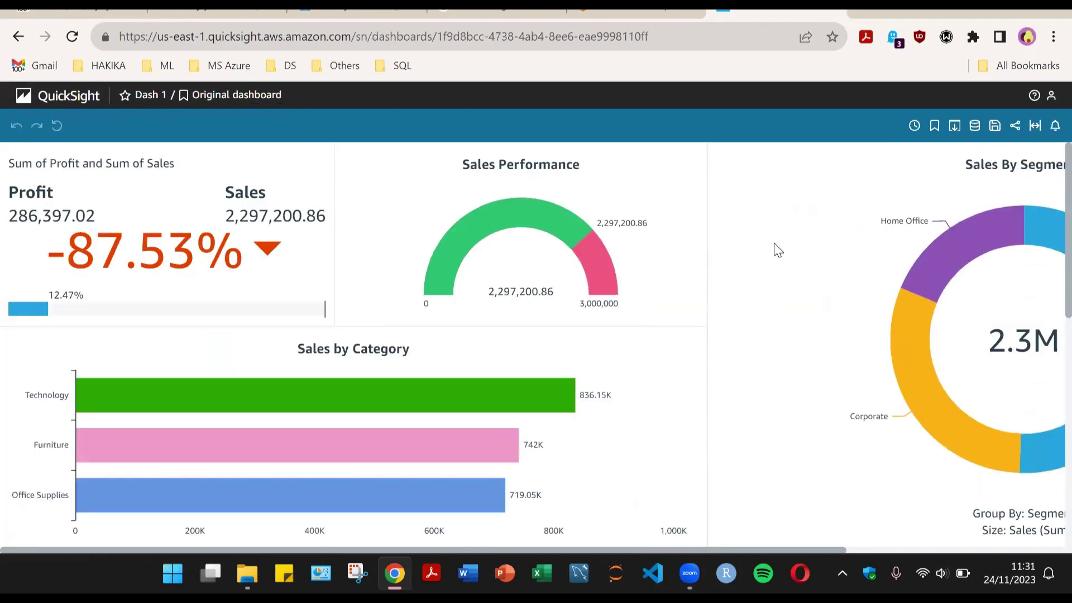
left_click(1016, 125)
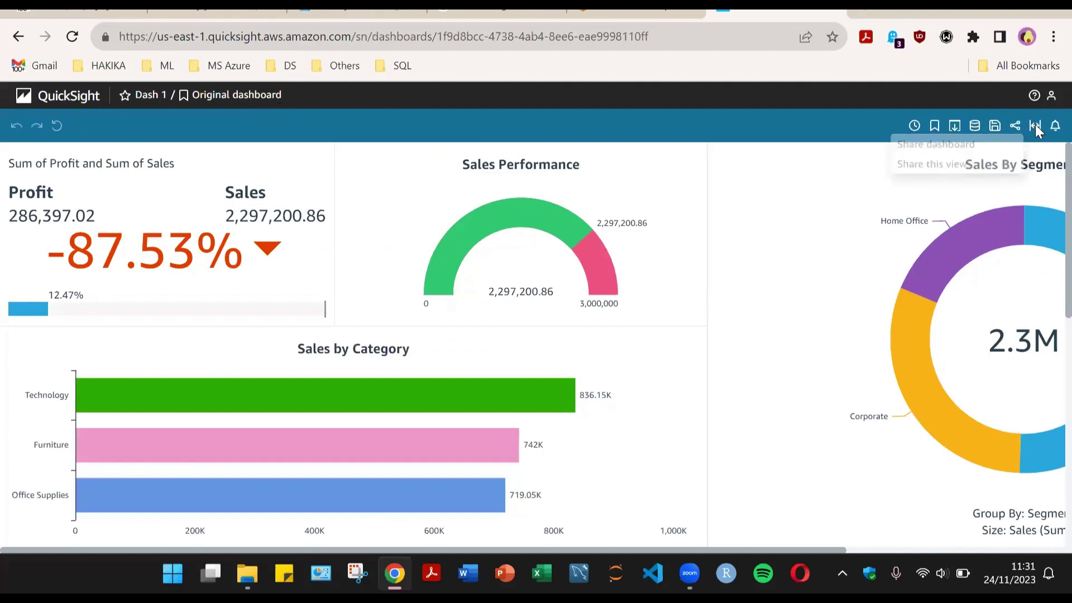
left_click(1036, 127)
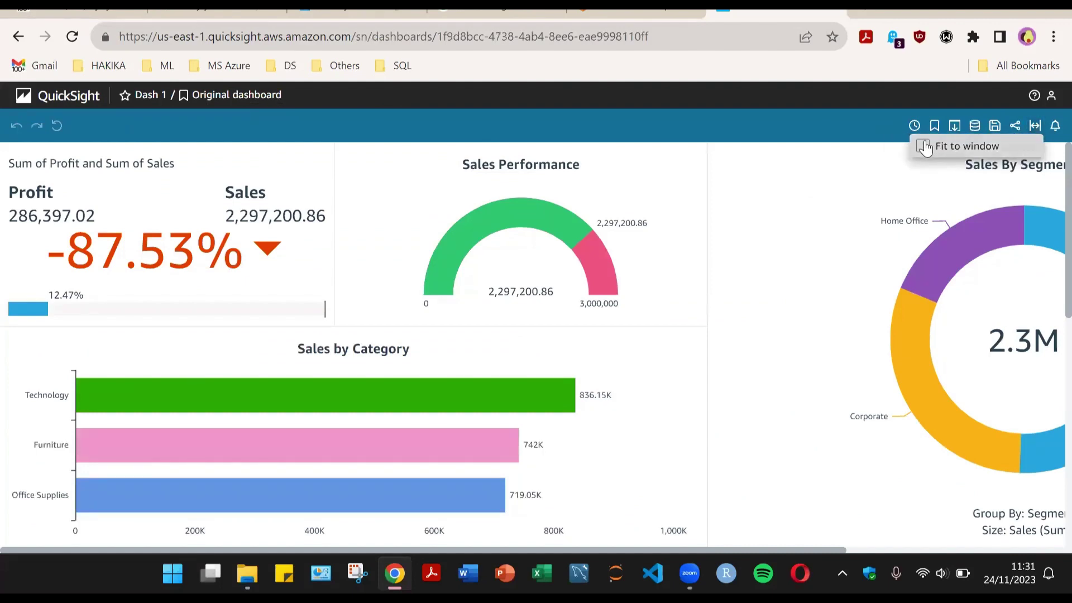
left_click(943, 147)
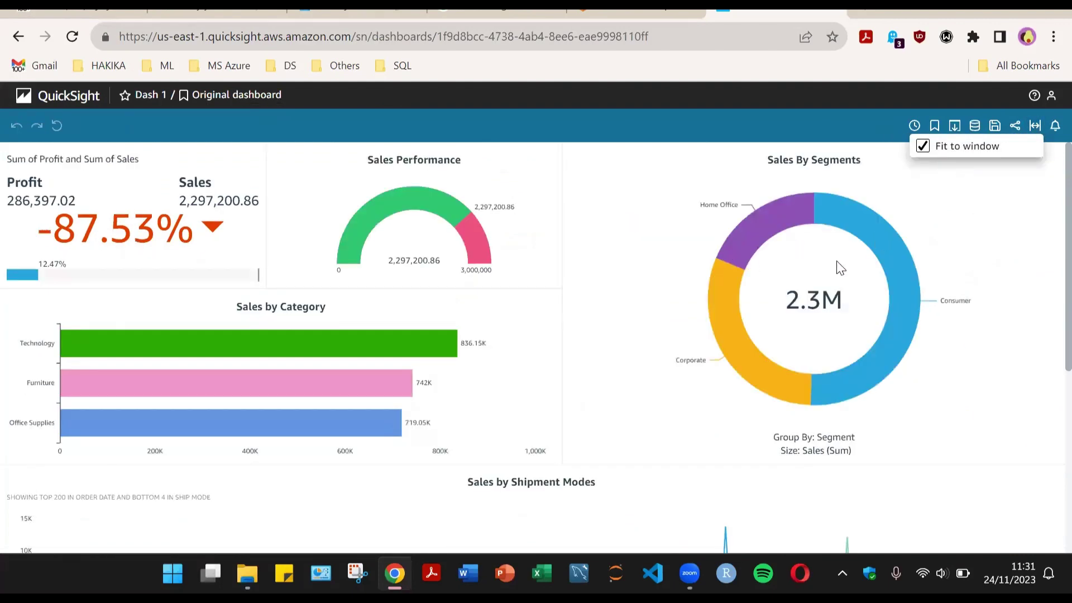
left_click(982, 226)
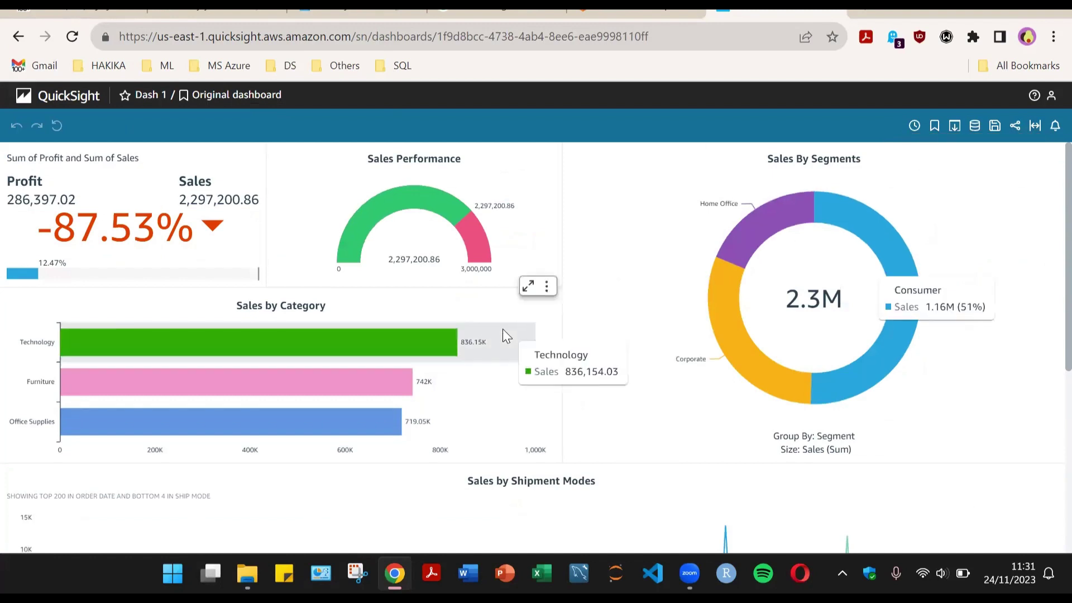
- Examine the published dashboard from the KPI to the sub-category tree map, including its print and PDF export options
scroll(503, 328, "down", 5)
scroll(505, 323, "up", 5)
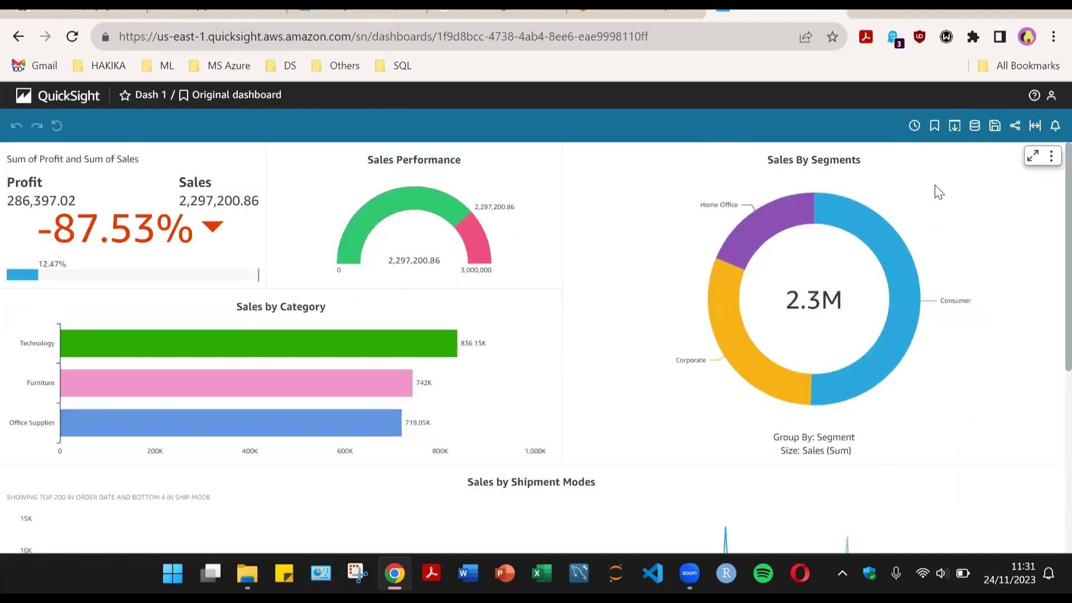
left_click(955, 127)
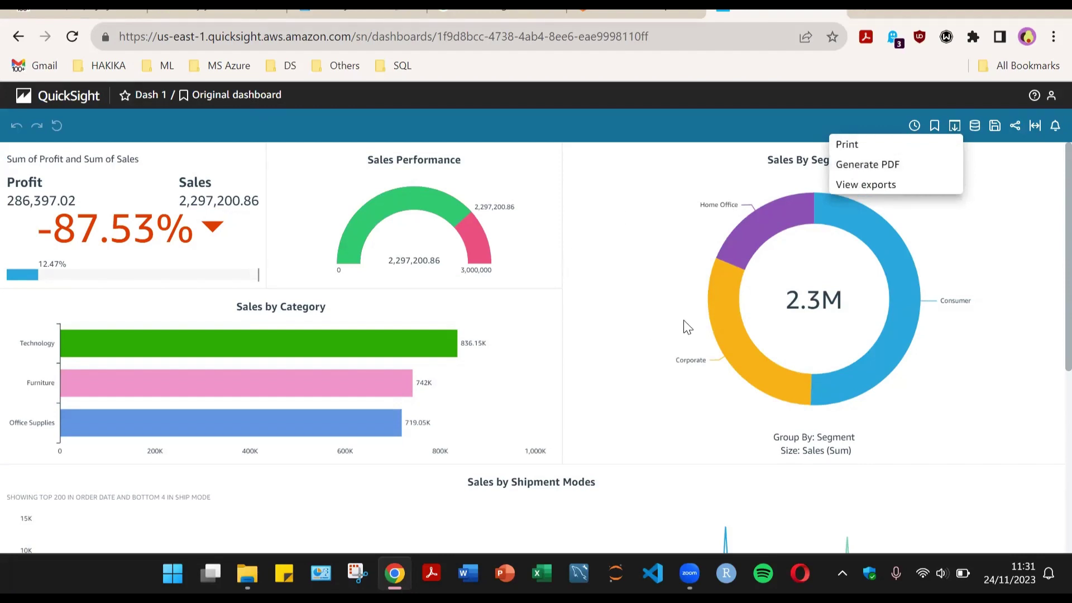
left_click(665, 275)
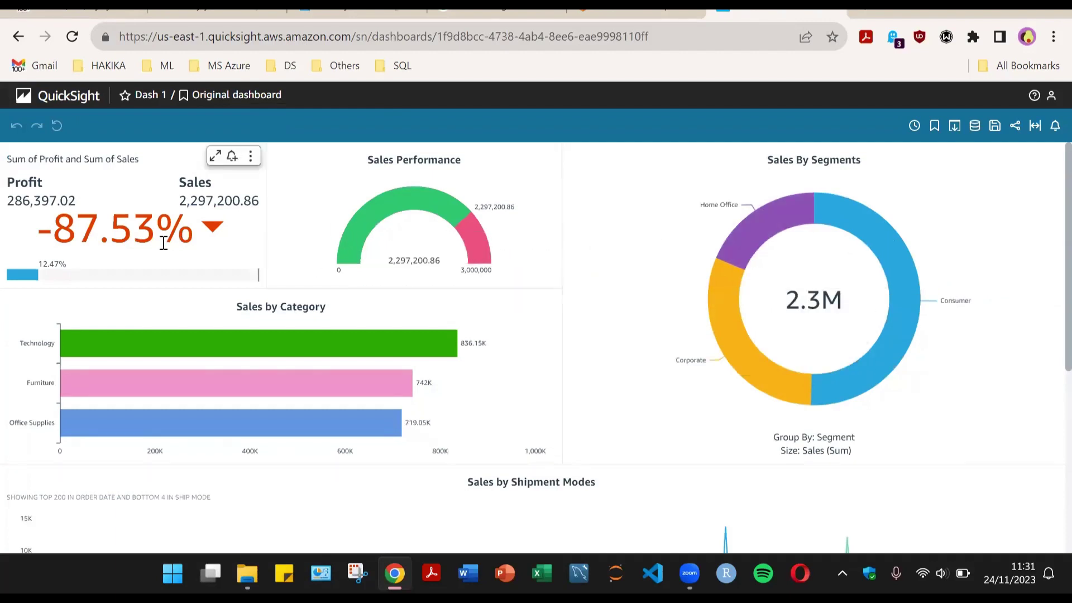
scroll(635, 360, "down", 5)
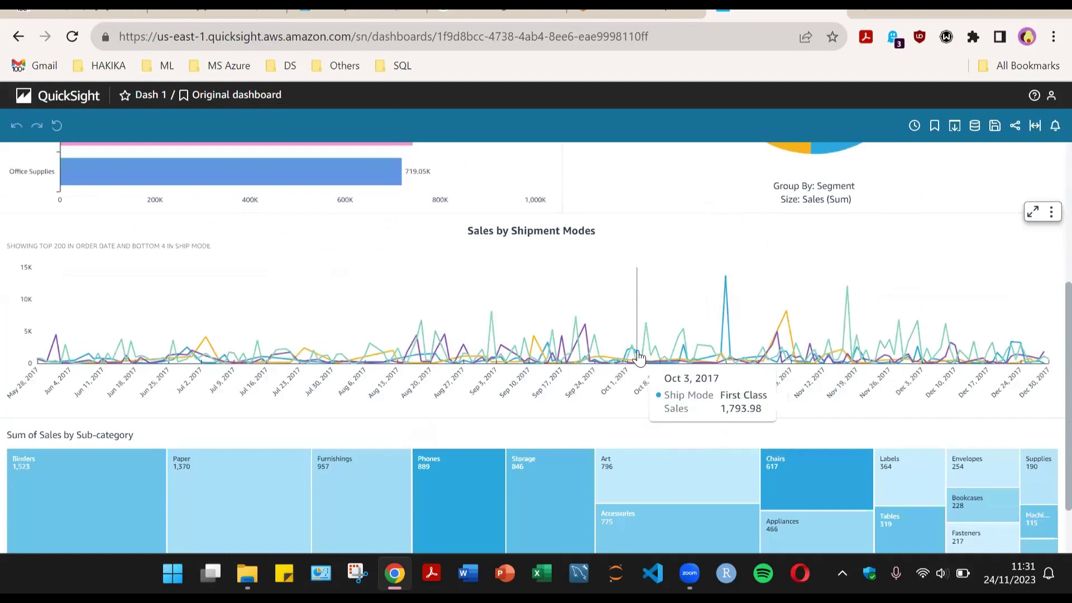